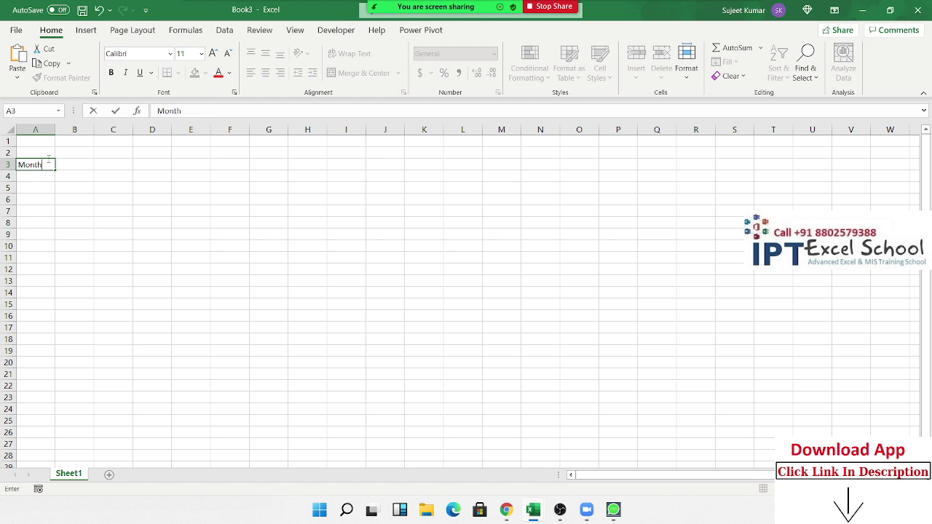
Enter the Month label in A3 and the E.Code header in A7
{"action": "key", "text": "Tab"}
{"action": "key", "text": "Down"}
{"action": "key", "text": "Down"}
{"action": "key", "text": "Down"}
{"action": "key", "text": "Left"}
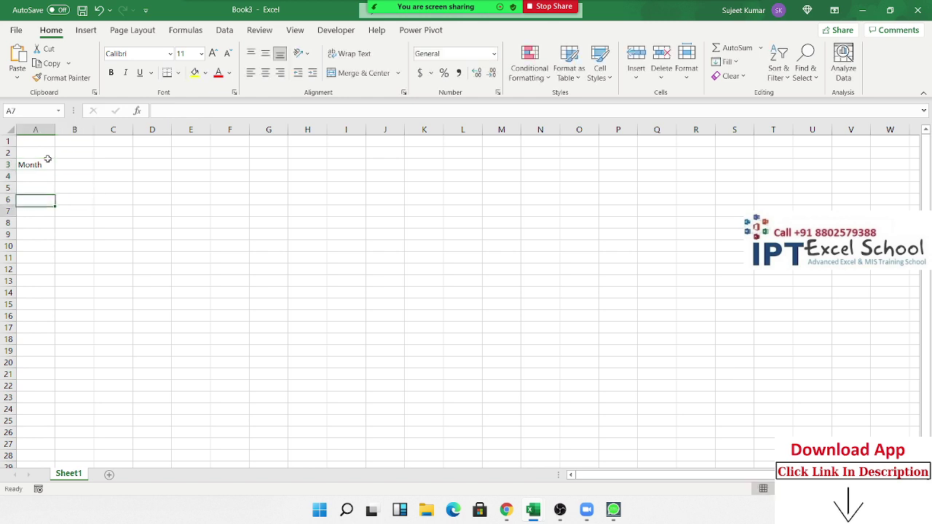
{"action": "key", "text": "Down"}
{"action": "type", "text": "E"}
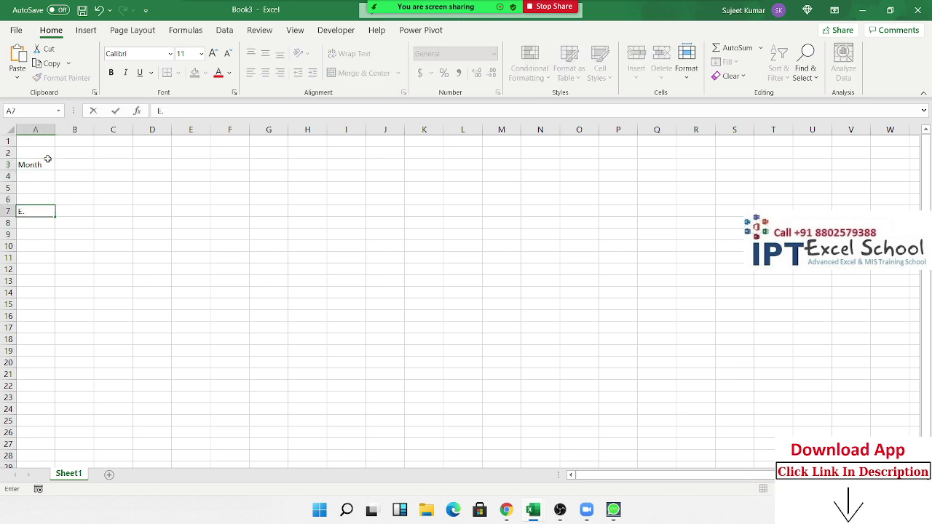
{"action": "type", "text": ".Code"}
{"action": "key", "text": "Tab"}
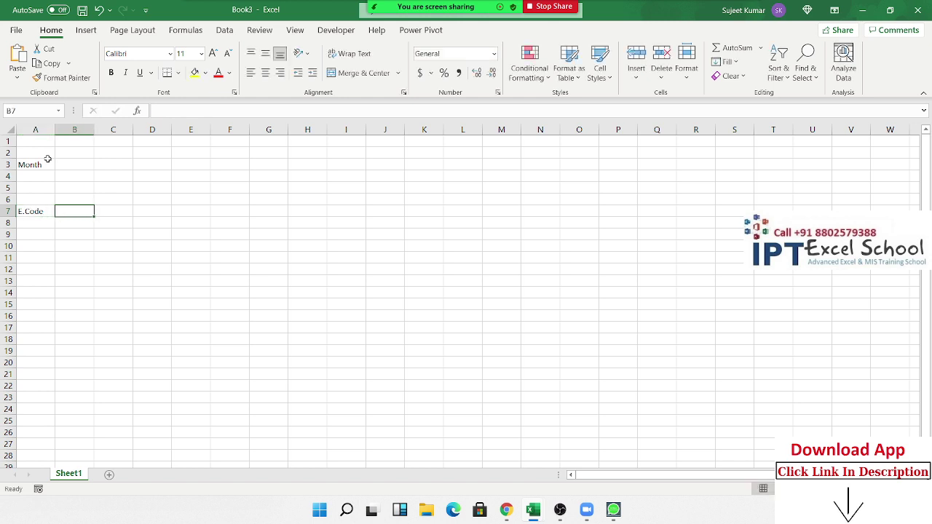
Add the Name and DOJ headers in B7:C7, discarding a stray Location entry in D7
{"action": "type", "text": "Name"}
{"action": "key", "text": "Tab"}
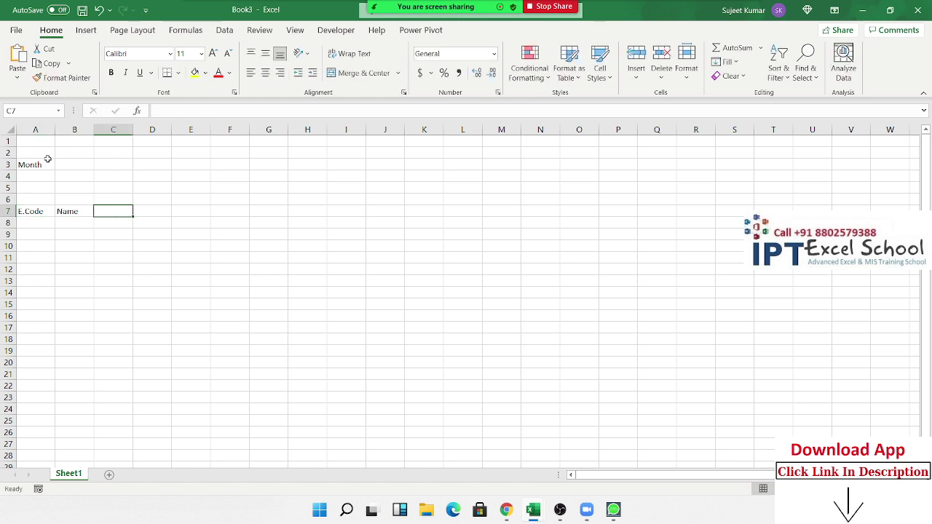
{"action": "type", "text": "DOJ"}
{"action": "key", "text": "Tab"}
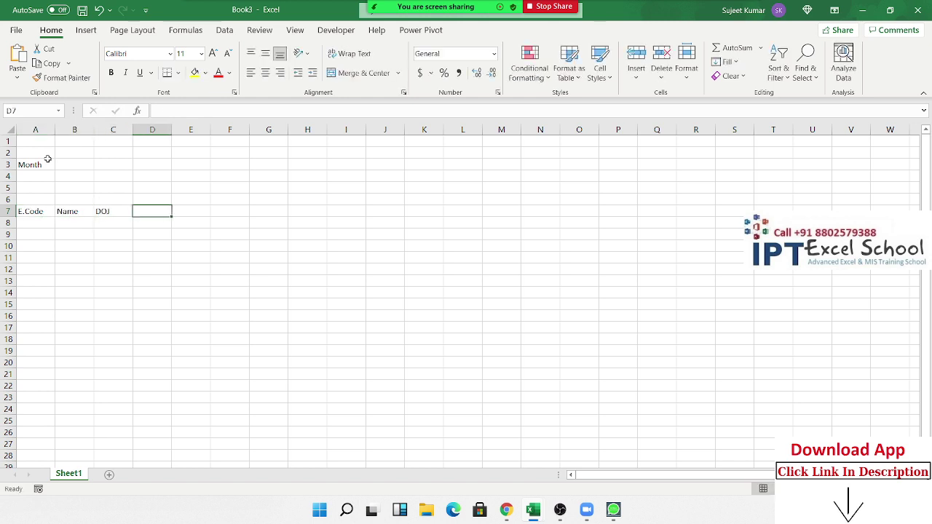
{"action": "type", "text": "Locatio"}
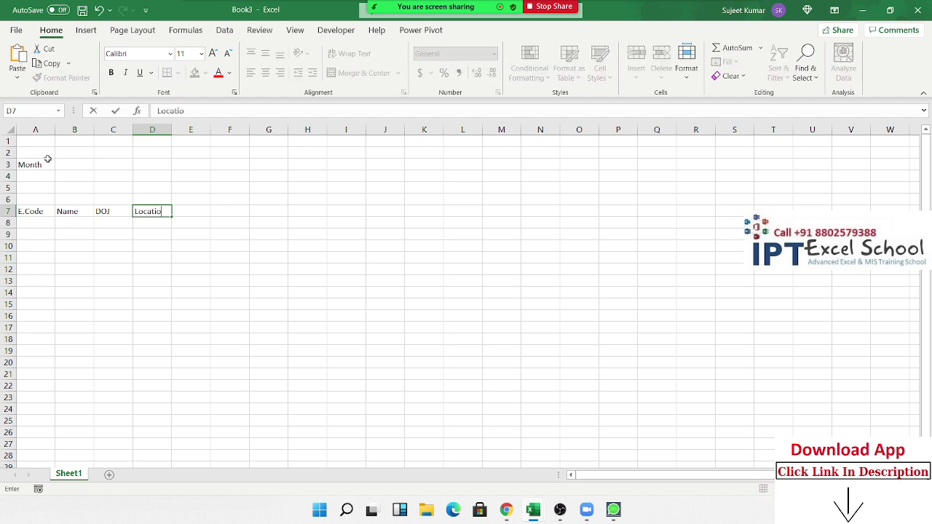
{"action": "type", "text": "n"}
{"action": "key", "text": "Escape"}
{"action": "key", "text": "Left"}
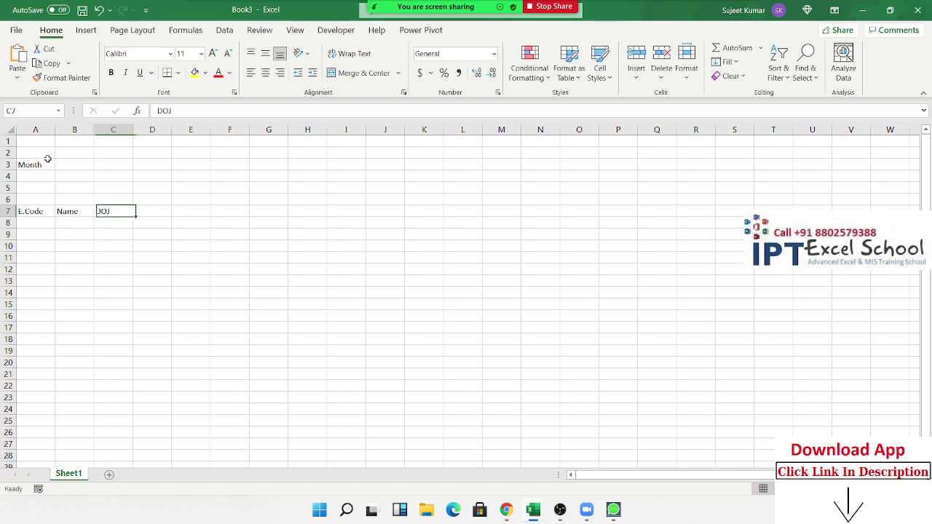
{"action": "key", "text": "Right"}
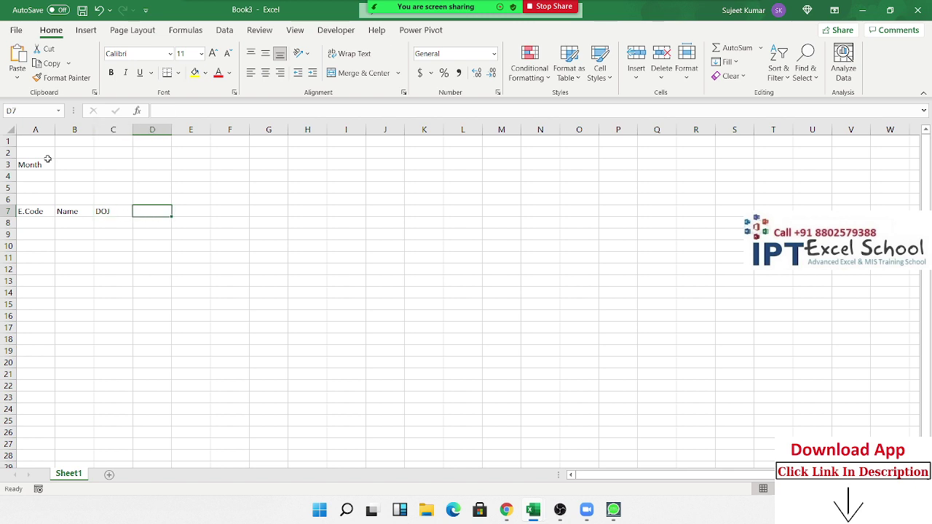
Enter 8/1 (1 Aug) in D7 and a =D7+1 formula in E7 giving 2 Aug
{"action": "type", "text": "8/1"}
{"action": "key", "text": "Return"}
{"action": "key", "text": "Up"}
{"action": "left_click", "coordinate": [185, 212]}
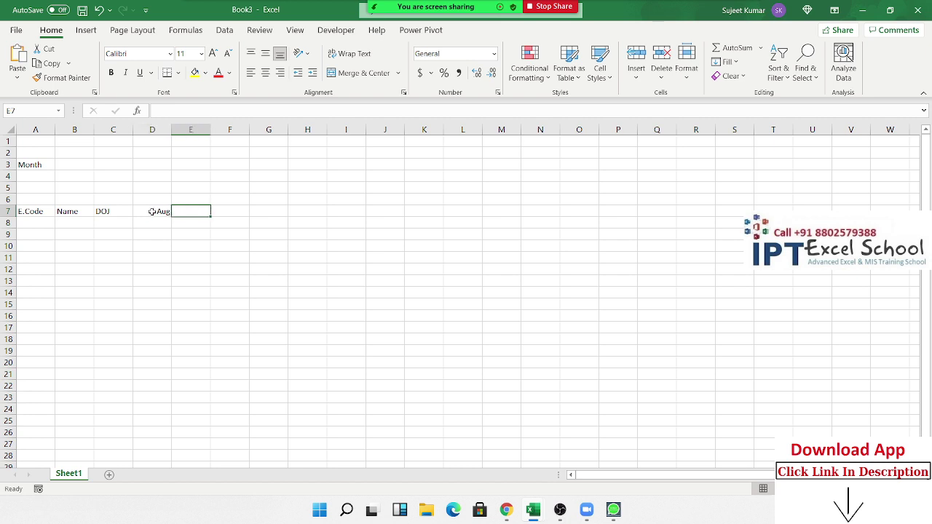
{"action": "type", "text": "="}
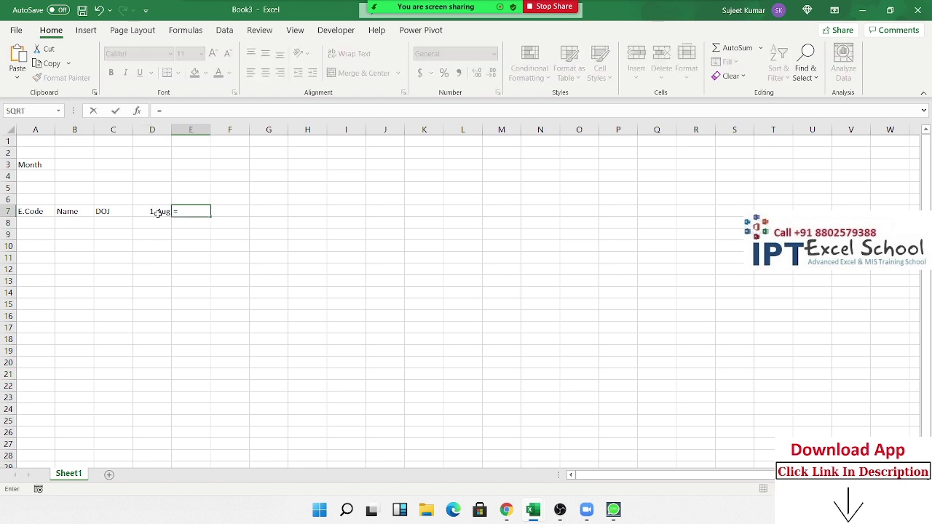
{"action": "left_click", "coordinate": [158, 213]}
{"action": "type", "text": "+1"}
{"action": "key", "text": "Return"}
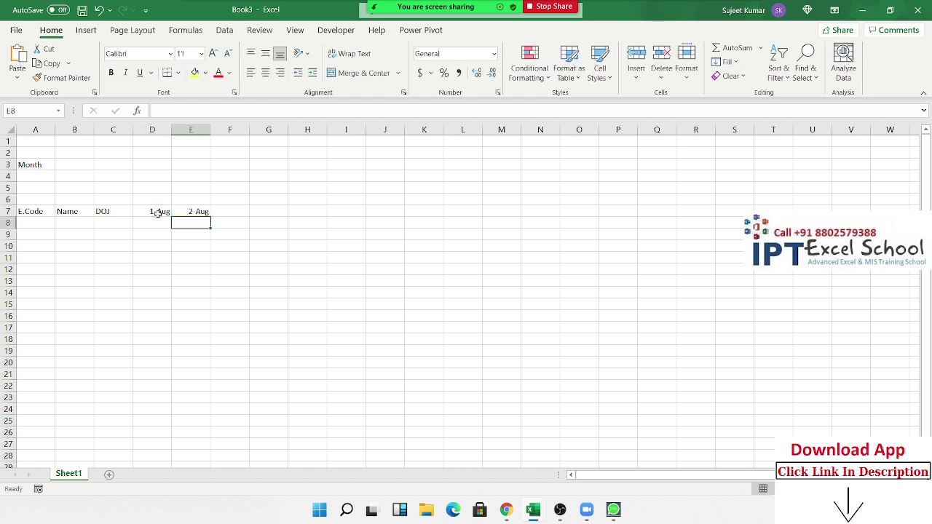
{"action": "key", "text": "Up"}
Copy the next-day formula along row 7 so dates run from 3 Aug to 31 Aug
{"action": "key", "text": "ctrl+c"}
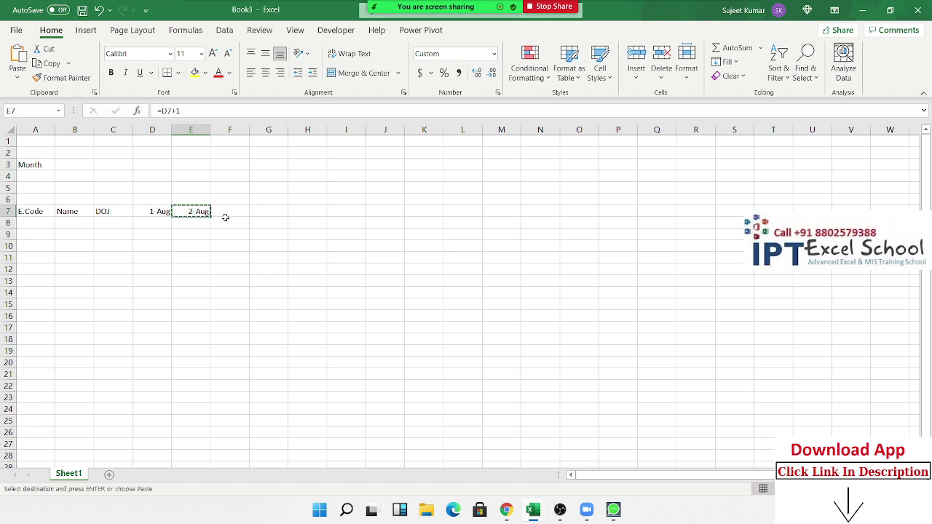
{"action": "left_click_drag", "start_coordinate": [226, 213], "coordinate": [266, 213]}
{"action": "key", "text": "shift+Right"}
{"action": "key", "text": "shift+Right"}
{"action": "key", "text": "shift+Right"}
{"action": "key", "text": "shift+Right"}
{"action": "key", "text": "shift+Right"}
{"action": "key", "text": "shift+Right"}
{"action": "key", "text": "shift+Right"}
{"action": "key", "text": "shift+Right"}
{"action": "key", "text": "shift+Right"}
{"action": "key", "text": "shift+Right"}
{"action": "key", "text": "shift+Right"}
{"action": "key", "text": "shift+Right"}
{"action": "key", "text": "shift+Right"}
{"action": "key", "text": "shift+Right"}
{"action": "key", "text": "shift+Right"}
{"action": "key", "text": "shift+Right"}
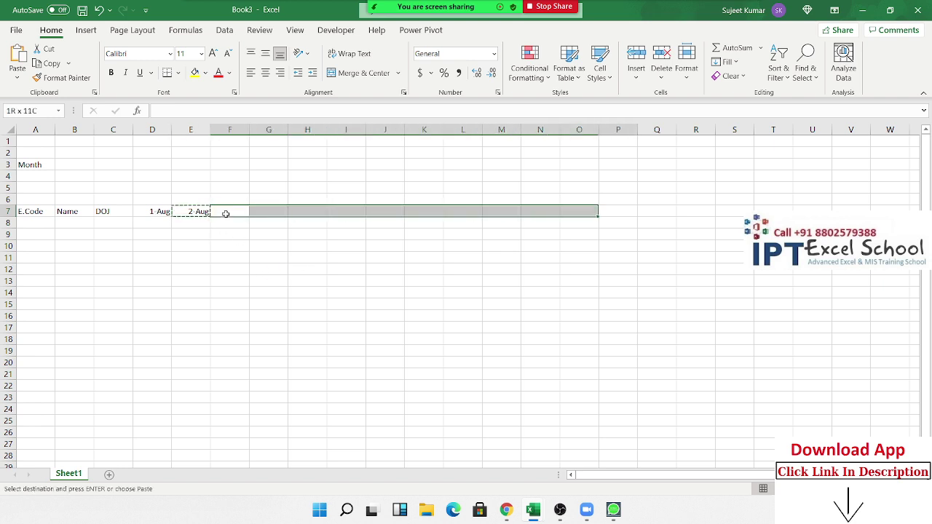
{"action": "key", "text": "ctrl+v"}
{"action": "key", "text": "ctrl+Right"}
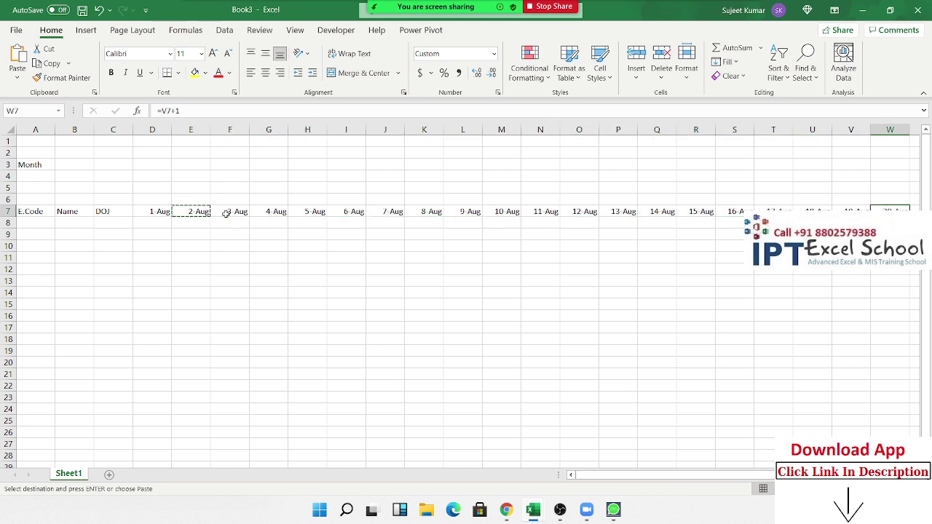
{"action": "key", "text": "ctrl+c"}
{"action": "key", "text": "shift+Right"}
{"action": "key", "text": "shift+Right"}
{"action": "key", "text": "shift+Right"}
{"action": "key", "text": "shift+Right"}
{"action": "key", "text": "shift+Right"}
{"action": "key", "text": "shift+Right"}
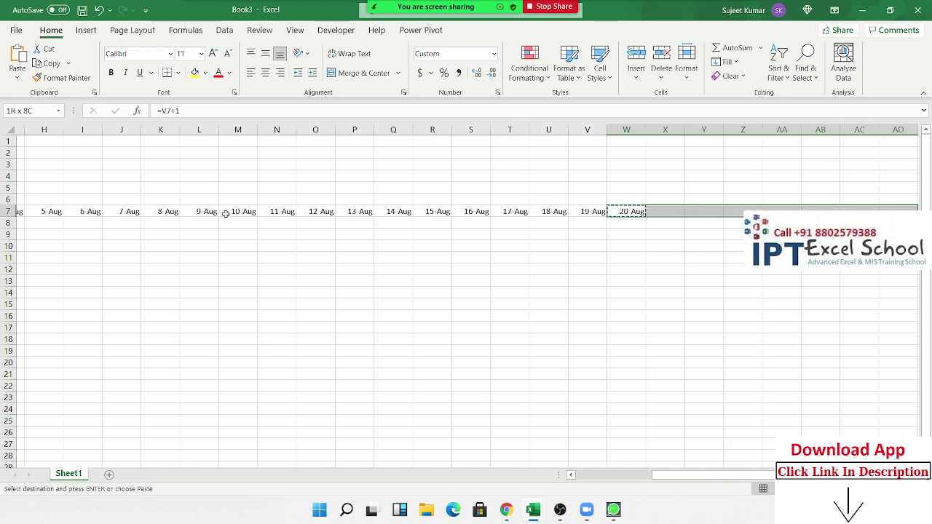
{"action": "key", "text": "ctrl+v"}
{"action": "key", "text": "shift+Left"}
{"action": "key", "text": "shift+Left"}
{"action": "key", "text": "shift+Left"}
{"action": "key", "text": "shift+Left"}
{"action": "key", "text": "shift+Left"}
{"action": "key", "text": "ctrl+Right"}
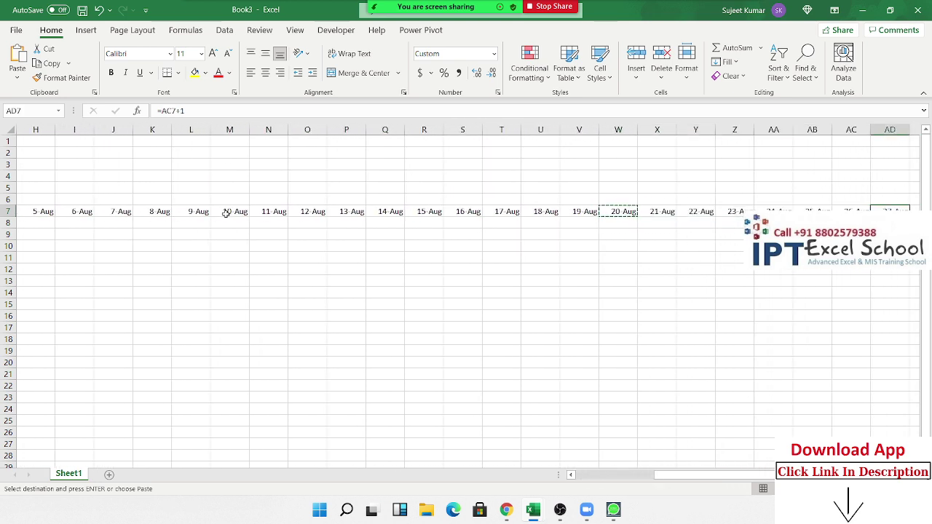
{"action": "key", "text": "ctrl+c"}
{"action": "key", "text": "Right"}
{"action": "key", "text": "shift+Right"}
{"action": "key", "text": "shift+Right"}
{"action": "key", "text": "shift+Right"}
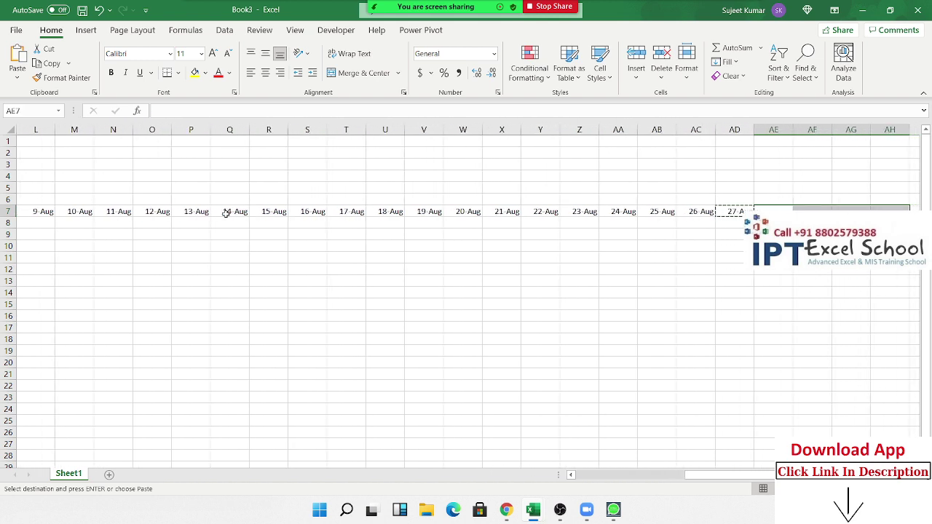
{"action": "key", "text": "ctrl+v"}
Check the sheet's extent and move to D6, above the 1 Aug date
{"action": "key", "text": "ctrl+Down"}
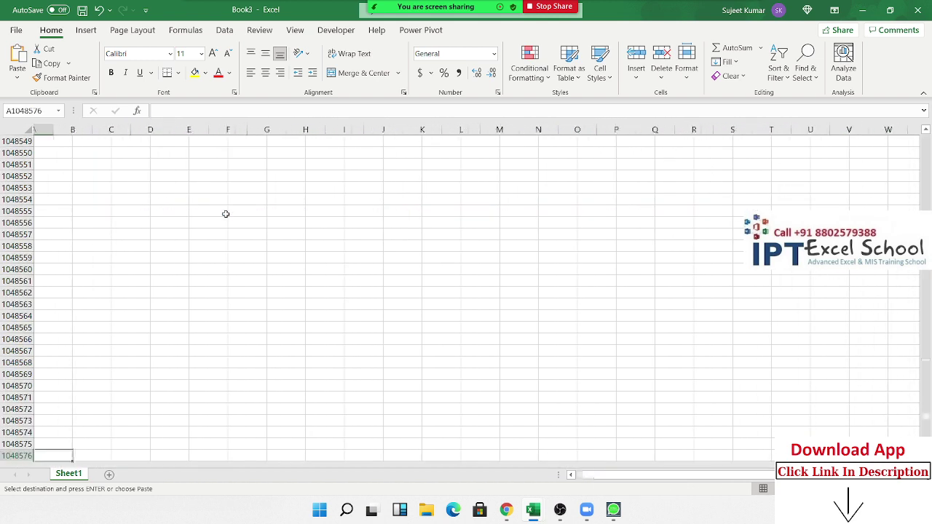
{"action": "key", "text": "ctrl+Left"}
{"action": "key", "text": "ctrl+Up"}
{"action": "key", "text": "ctrl+Up"}
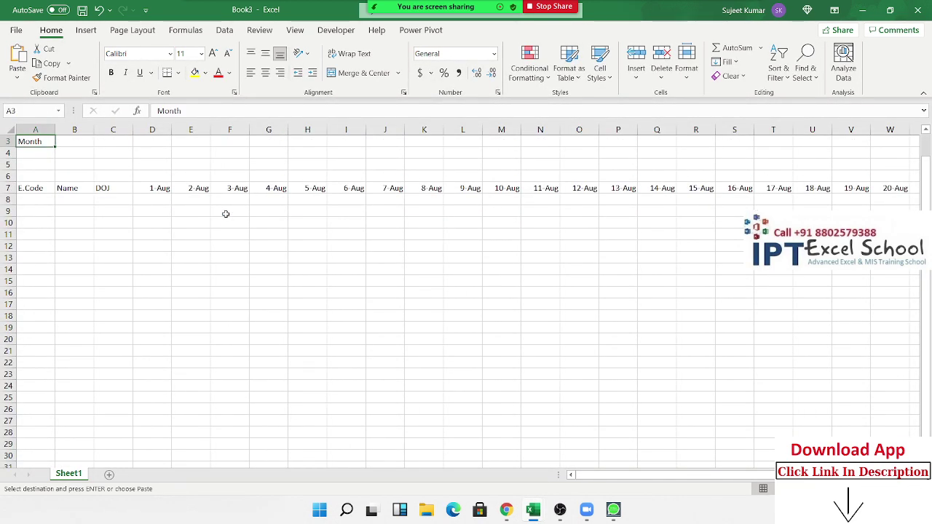
{"action": "key", "text": "ctrl+Down"}
{"action": "key", "text": "ctrl+Down"}
{"action": "key", "text": "ctrl+Up"}
{"action": "key", "text": "ctrl+Up"}
{"action": "key", "text": "ctrl+Up"}
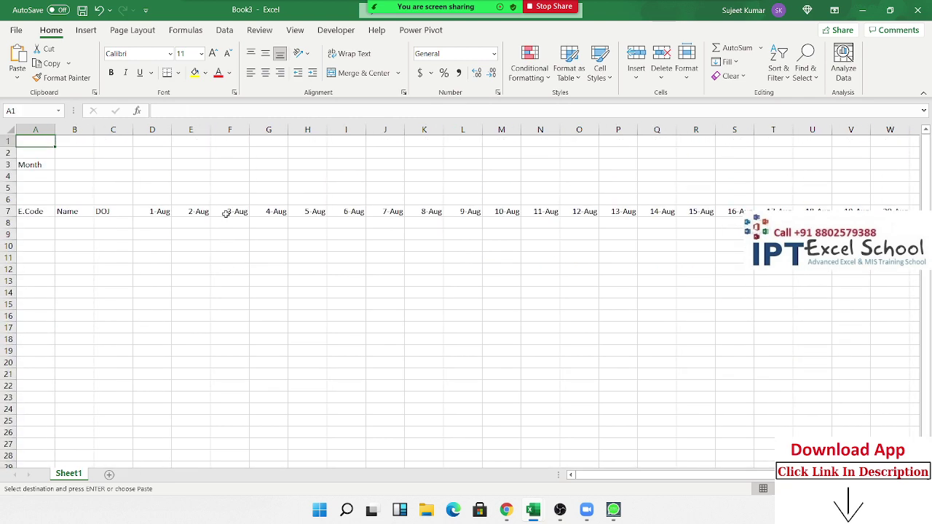
{"action": "key", "text": "Down"}
{"action": "key", "text": "Down"}
{"action": "key", "text": "Down"}
{"action": "key", "text": "Down"}
{"action": "key", "text": "Down"}
{"action": "key", "text": "Down"}
{"action": "key", "text": "Down"}
{"action": "key", "text": "Right"}
{"action": "key", "text": "Up"}
{"action": "key", "text": "Up"}
{"action": "key", "text": "Right"}
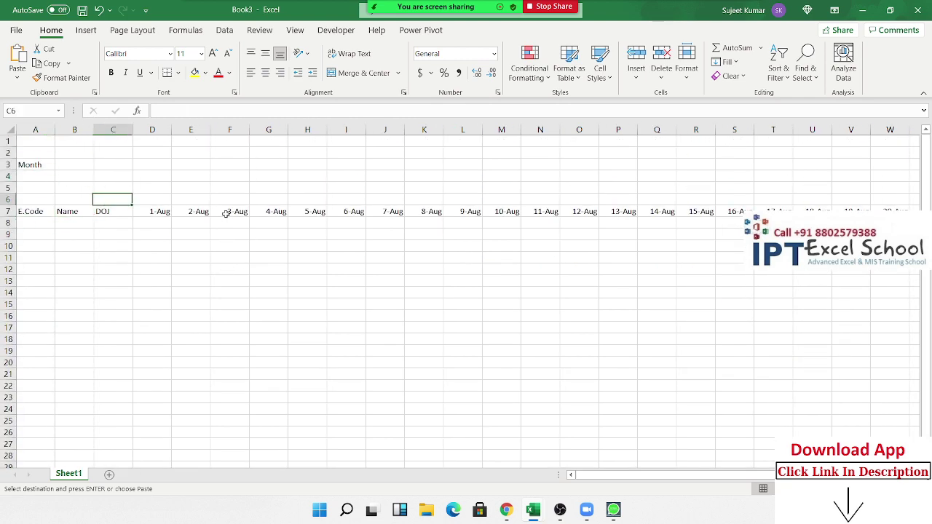
{"action": "key", "text": "Right"}
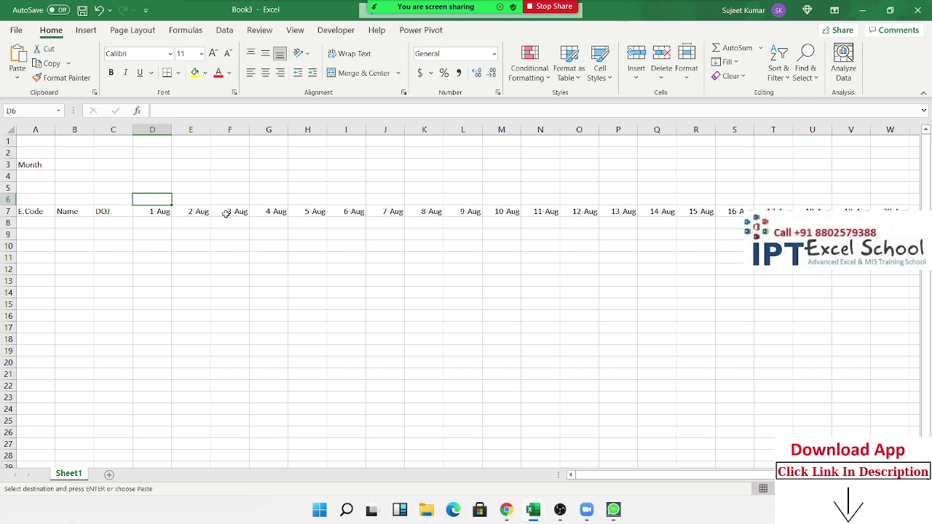
Enter =TEXT(D7,"DDD") in D6 to show the weekday Sun for 1 Aug
{"action": "type", "text": "=te"}
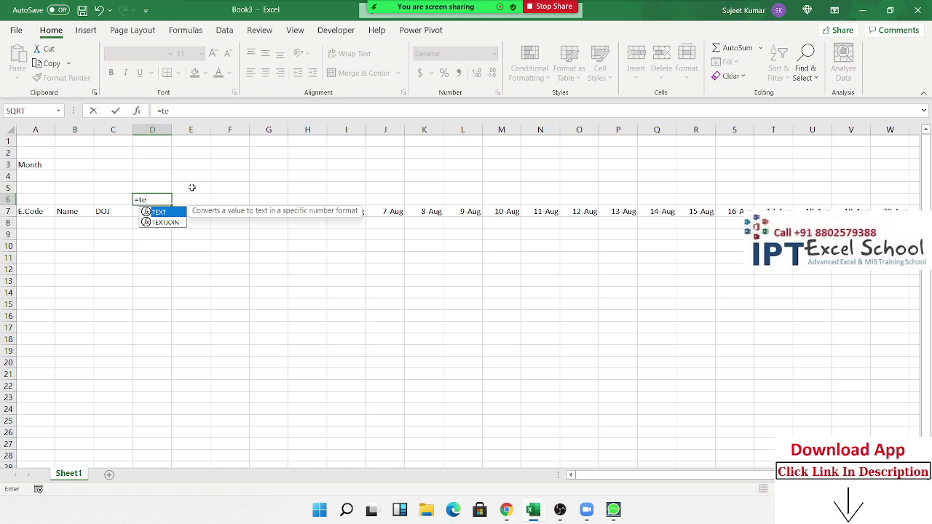
{"action": "key", "text": "Tab"}
{"action": "type", "text": "D7"}
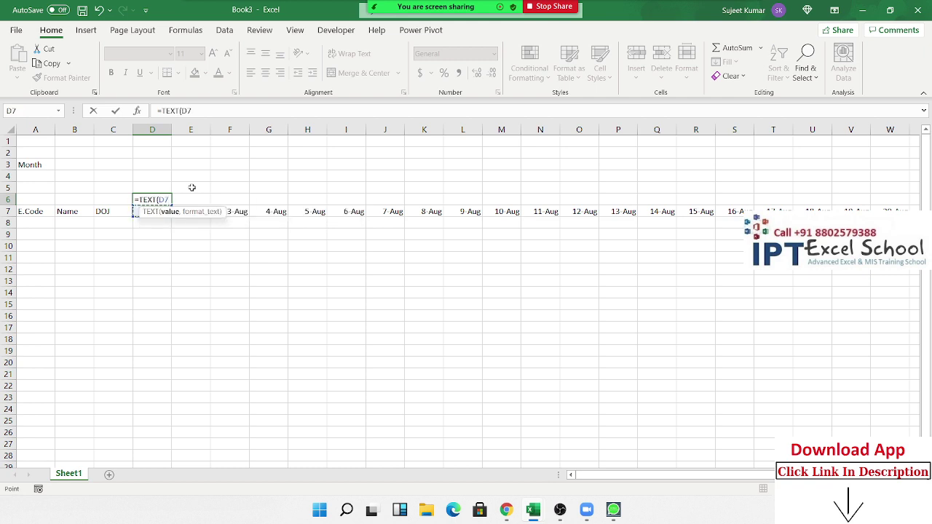
{"action": "type", "text": ",\"DDD"}
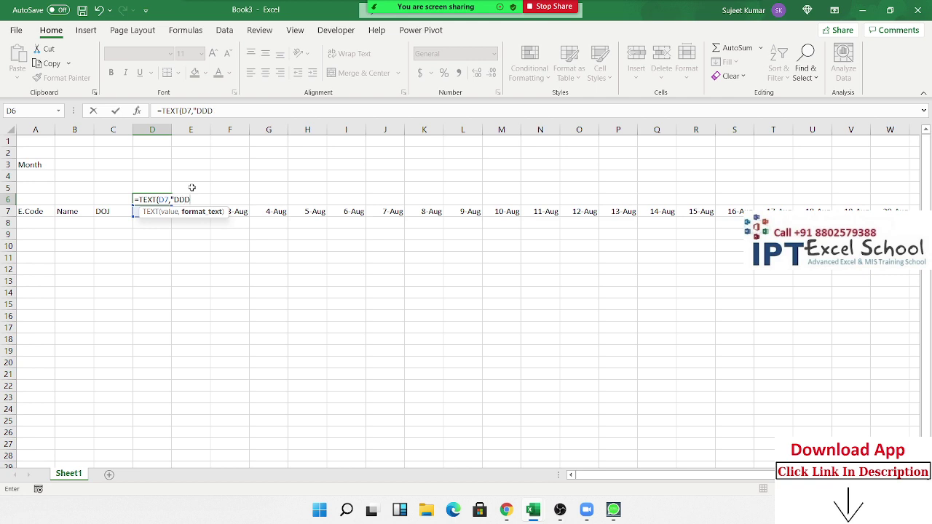
{"action": "type", "text": "\")"}
{"action": "key", "text": "Return"}
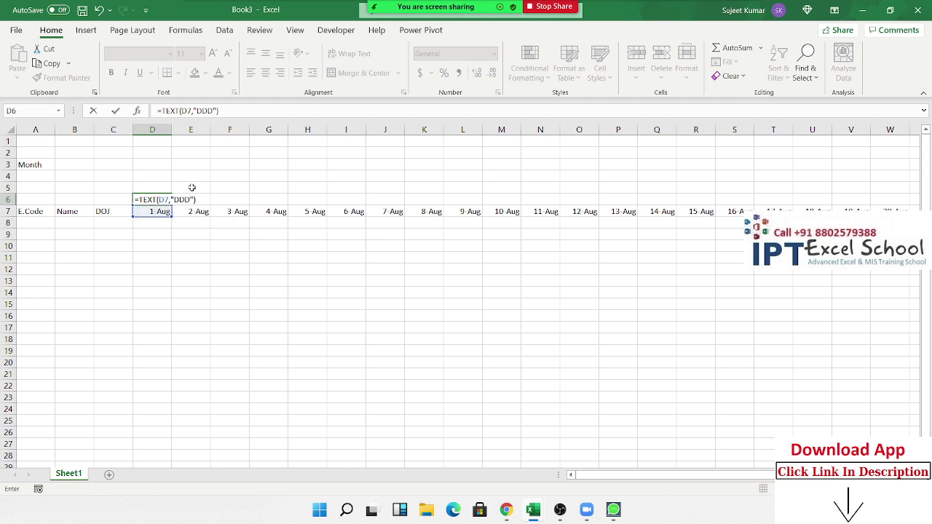
{"action": "key", "text": "Return"}
{"action": "key", "text": "Up"}
Fill the weekday formula across row 6 up to the 31 Aug column
{"action": "key", "text": "Down"}
{"action": "key", "text": "ctrl+Right"}
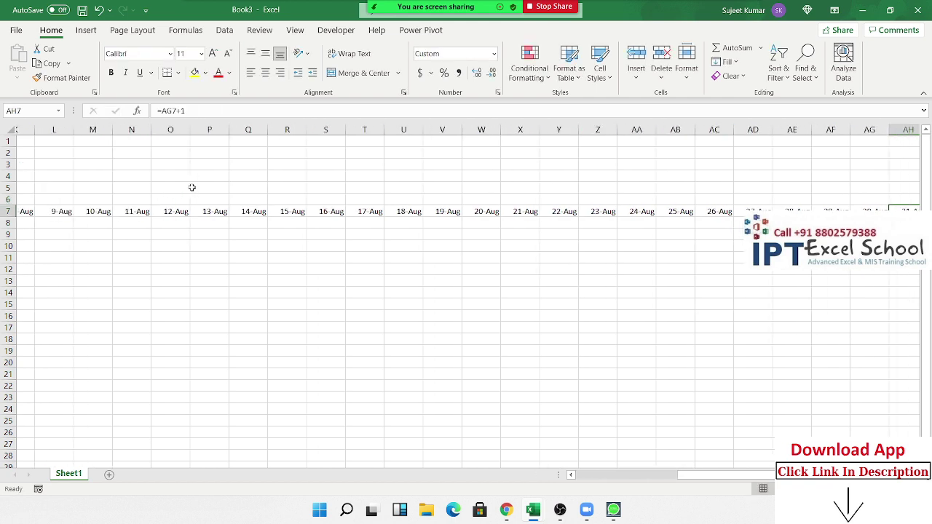
{"action": "key", "text": "Up"}
{"action": "key", "text": "ctrl+shift+Left"}
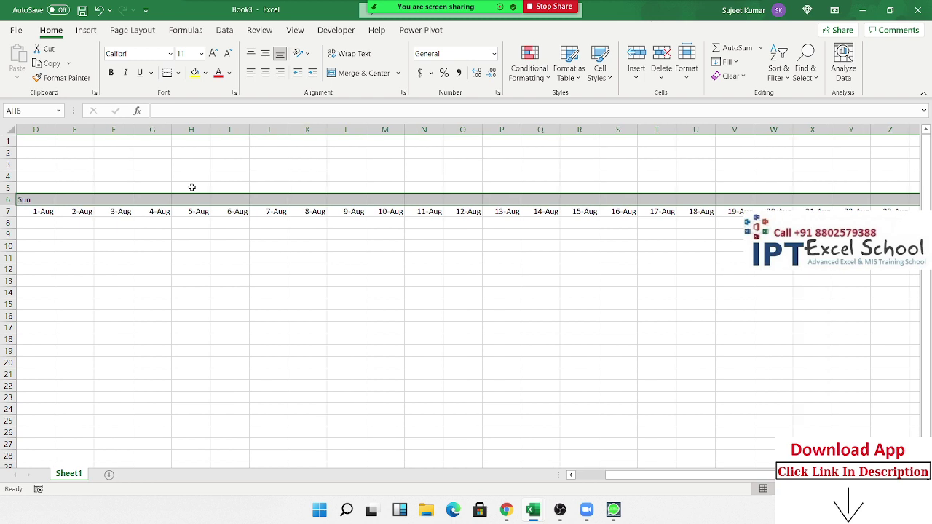
{"action": "key", "text": "ctrl+r"}
{"action": "key", "text": "ctrl+Left"}
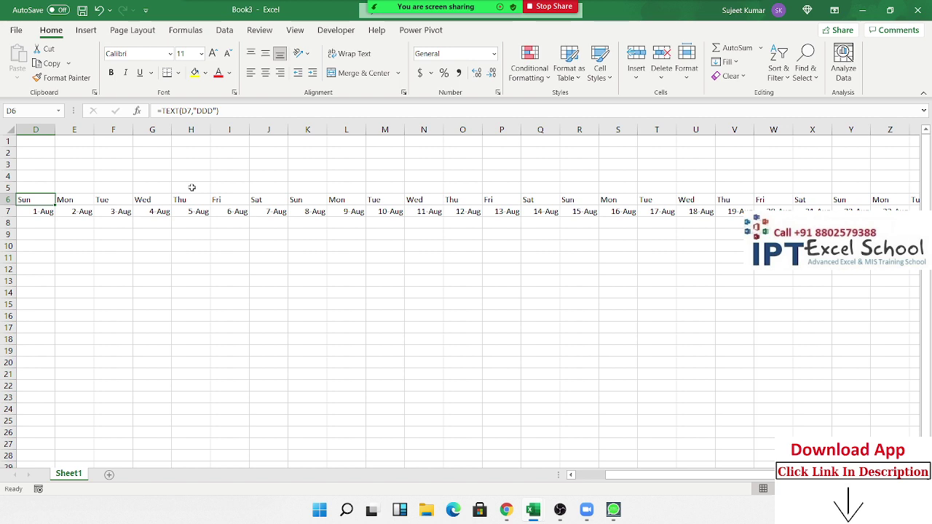
Navigate along the header row to verify the dates reach 31 Aug
{"action": "key", "text": "Left"}
{"action": "key", "text": "Left"}
{"action": "key", "text": "Left"}
{"action": "key", "text": "Down"}
{"action": "key", "text": "Right"}
{"action": "key", "text": "Right"}
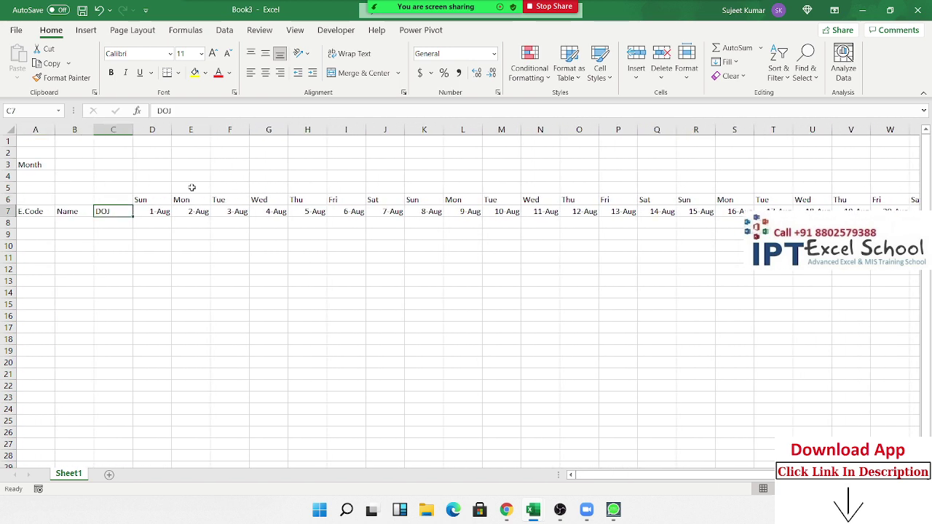
{"action": "key", "text": "ctrl+Right"}
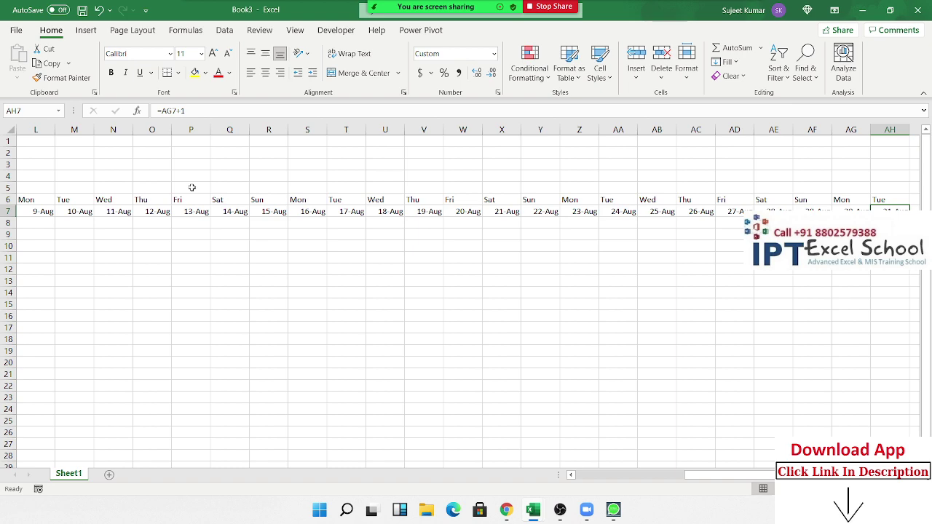
{"action": "key", "text": "ctrl+Left"}
{"action": "key", "text": "Right"}
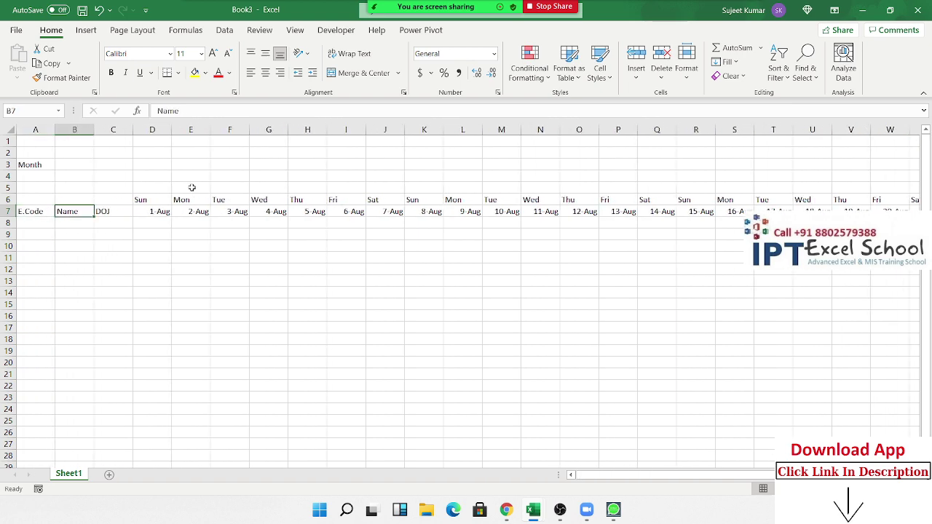
{"action": "key", "text": "ctrl+Right"}
{"action": "key", "text": "ctrl+Left"}
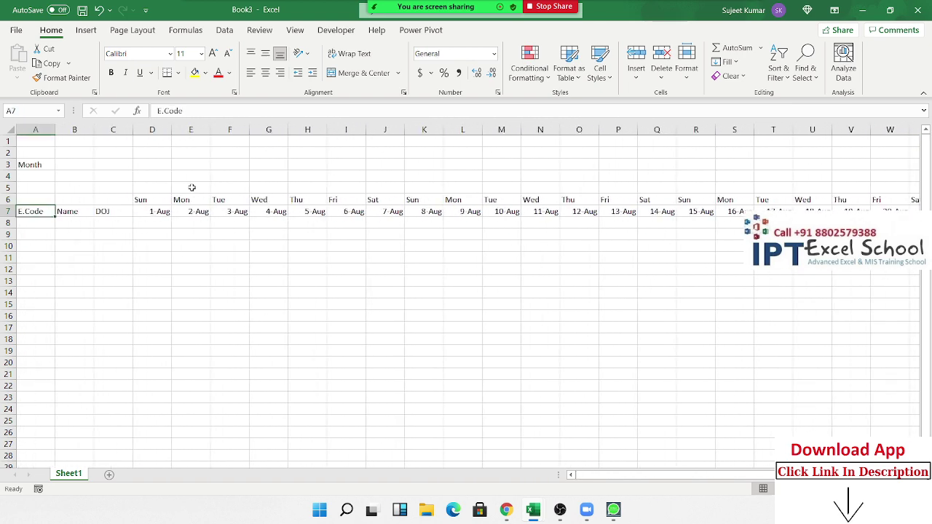
{"action": "key", "text": "Right"}
{"action": "key", "text": "Right"}
{"action": "key", "text": "Right"}
{"action": "key", "text": "Right"}
{"action": "key", "text": "Right"}
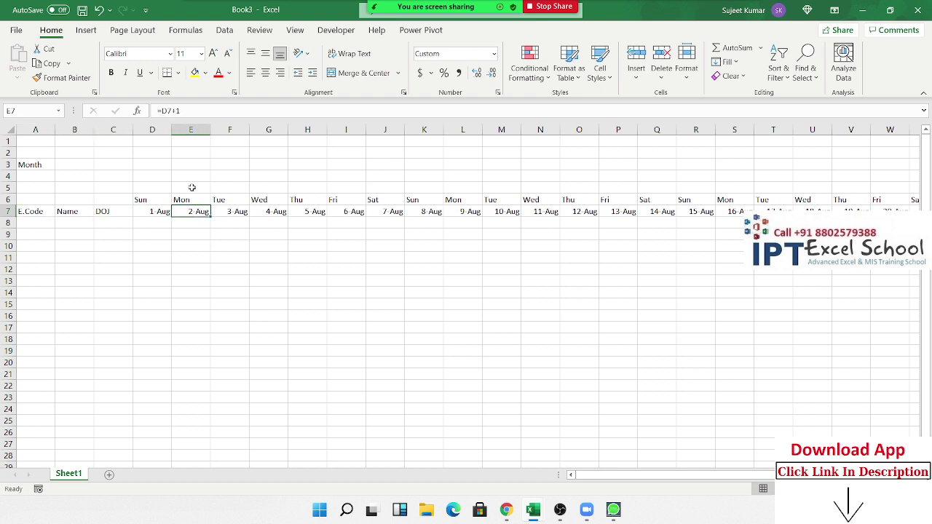
{"action": "key", "text": "Right"}
{"action": "key", "text": "Right"}
{"action": "key", "text": "Right"}
{"action": "key", "text": "Right"}
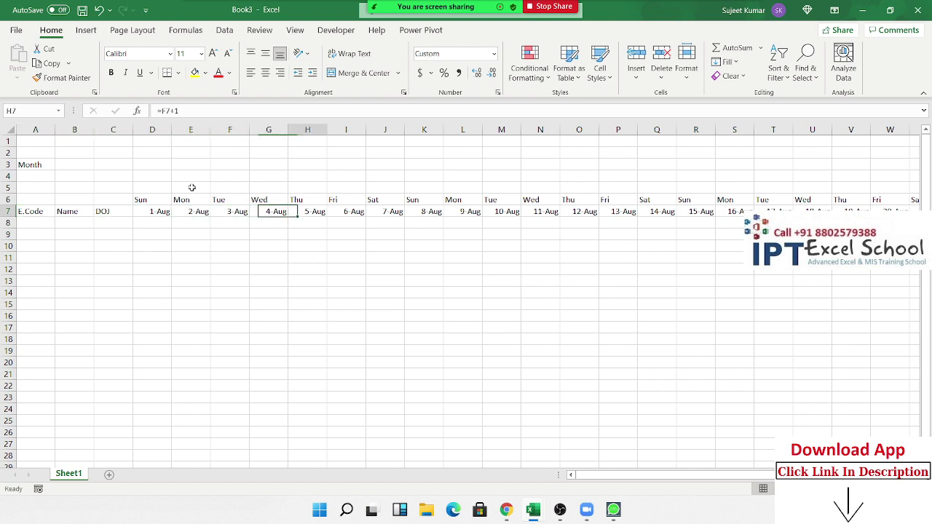
{"action": "key", "text": "Down"}
{"action": "key", "text": "shift+Right"}
{"action": "key", "text": "shift+Down"}
{"action": "key", "text": "shift+Down"}
{"action": "key", "text": "shift+Down"}
{"action": "key", "text": "shift+Down"}
{"action": "key", "text": "shift+Down"}
{"action": "key", "text": "shift+Down"}
{"action": "key", "text": "shift+Down"}
{"action": "key", "text": "shift+Down"}
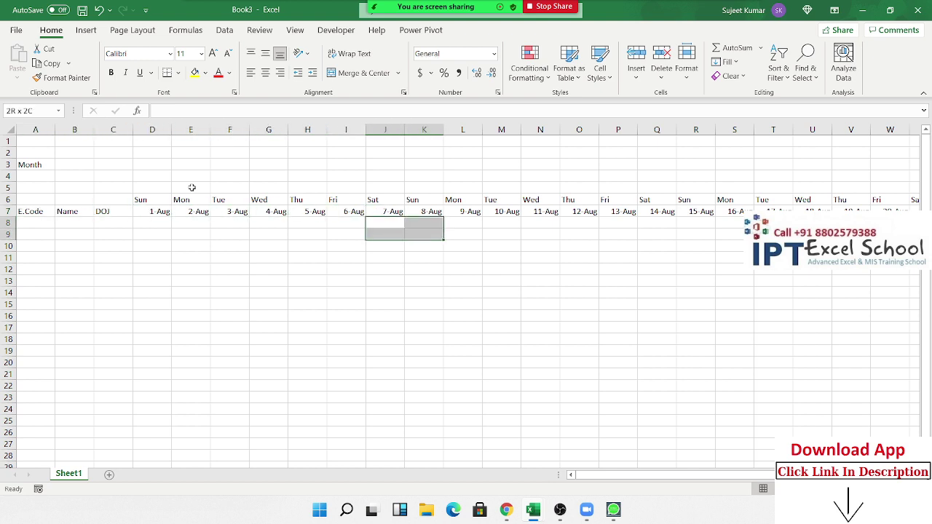
Enter codes 1 and 2 in A8:A9 and extend the series down to row 21
{"action": "key", "text": "Left"}
{"action": "key", "text": "Left"}
{"action": "key", "text": "Left"}
{"action": "key", "text": "Left"}
{"action": "key", "text": "Left"}
{"action": "key", "text": "Left"}
{"action": "key", "text": "Left"}
{"action": "key", "text": "Left"}
{"action": "key", "text": "Left"}
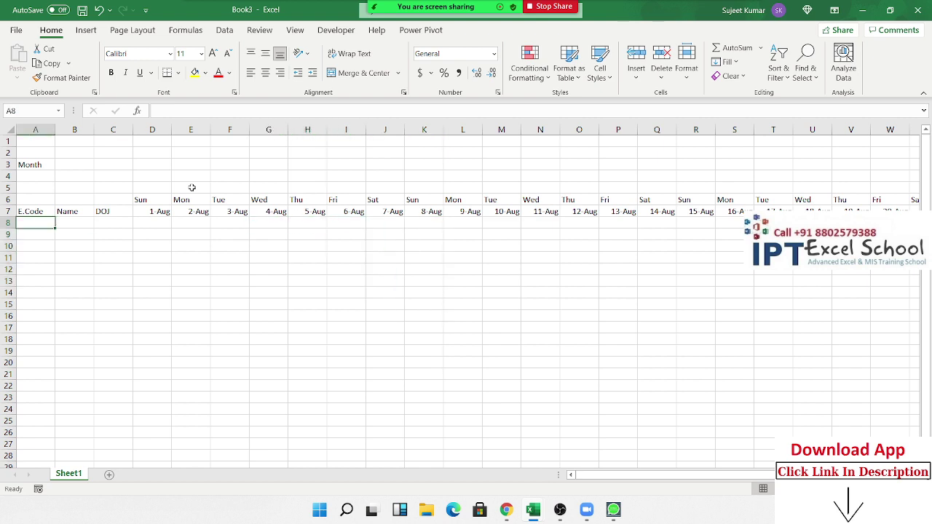
{"action": "type", "text": "1"}
{"action": "key", "text": "Return"}
{"action": "type", "text": "2"}
{"action": "key", "text": "Return"}
{"action": "key", "text": "Up"}
{"action": "key", "text": "Up"}
{"action": "key", "text": "shift+Down"}
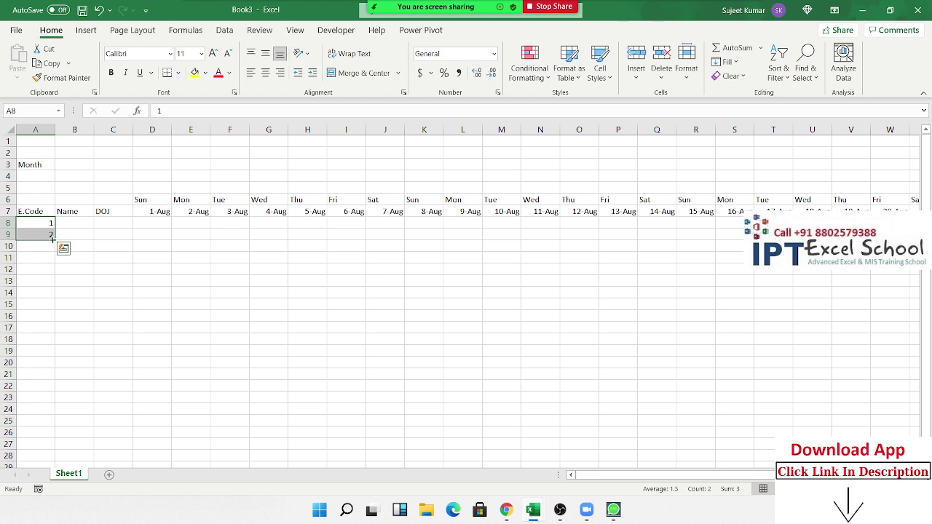
{"action": "left_click_drag", "start_coordinate": [56, 240], "coordinate": [53, 380]}
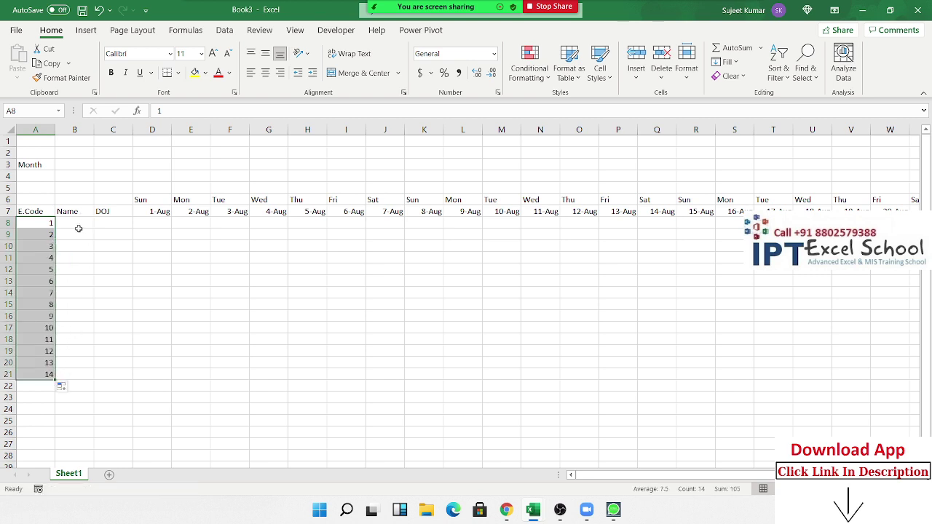
Enter the first employee's name in B8 and fill the Name column to row 21
{"action": "left_click", "coordinate": [80, 232]}
{"action": "key", "text": "Up"}
{"action": "type", "text": "Puj"}
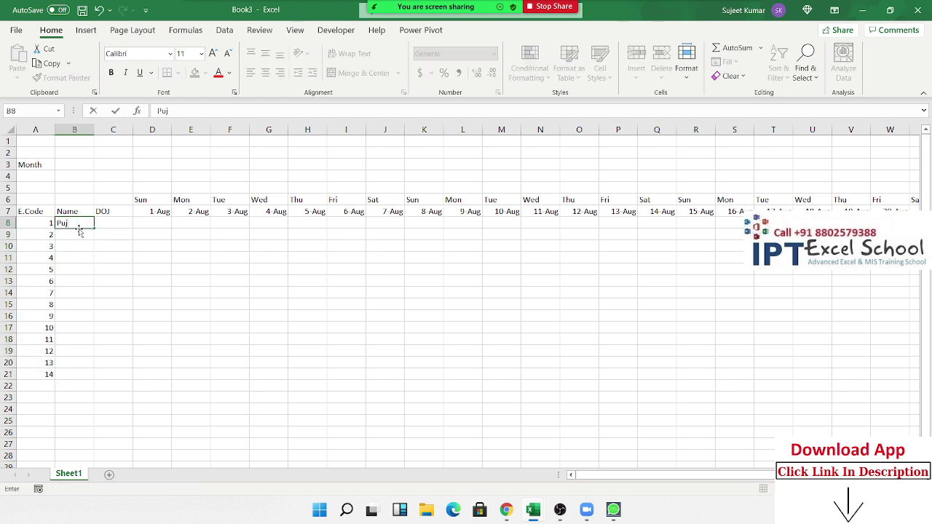
{"action": "type", "text": "a"}
{"action": "key", "text": "Return"}
{"action": "key", "text": "Up"}
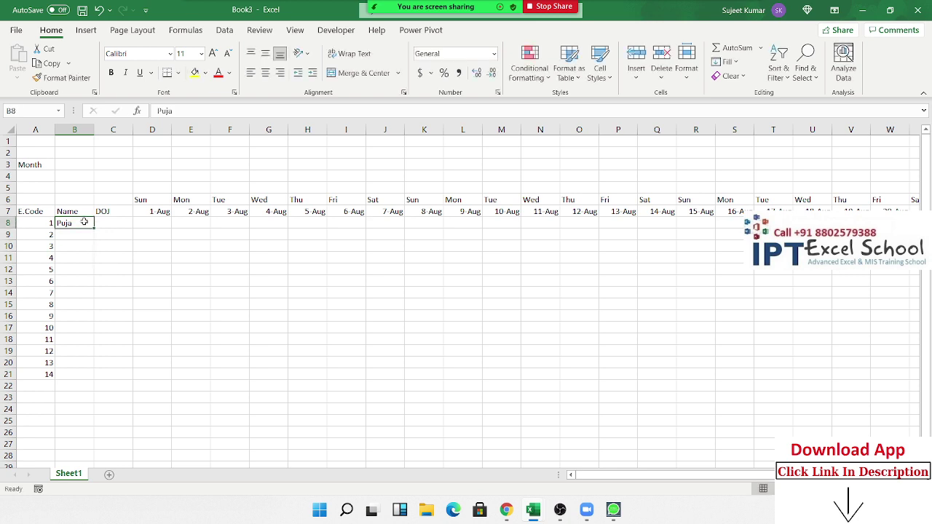
{"action": "left_click_drag", "start_coordinate": [91, 227], "coordinate": [91, 378]}
Enter the first joining date in C8 and correct it to 1 Jun
{"action": "left_click", "coordinate": [113, 223]}
{"action": "type", "text": "31-jul"}
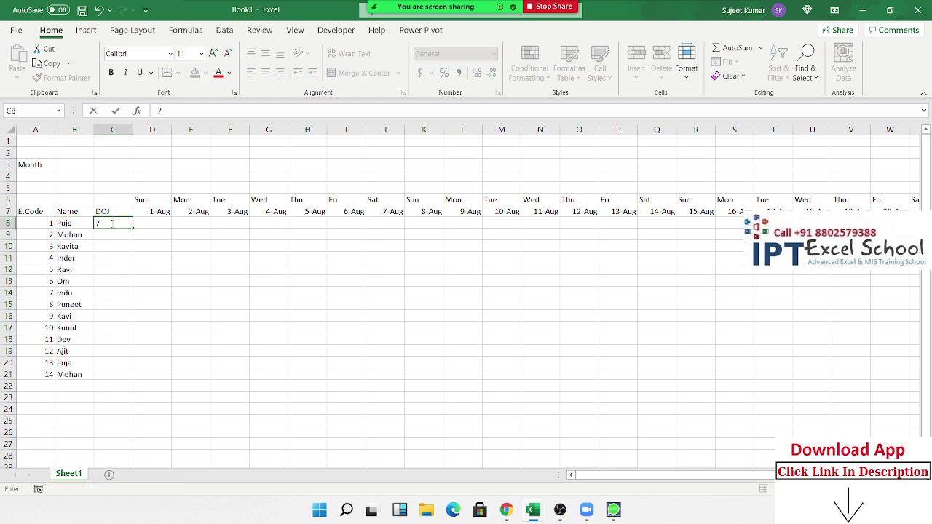
{"action": "key", "text": "Return"}
{"action": "left_click", "coordinate": [113, 223]}
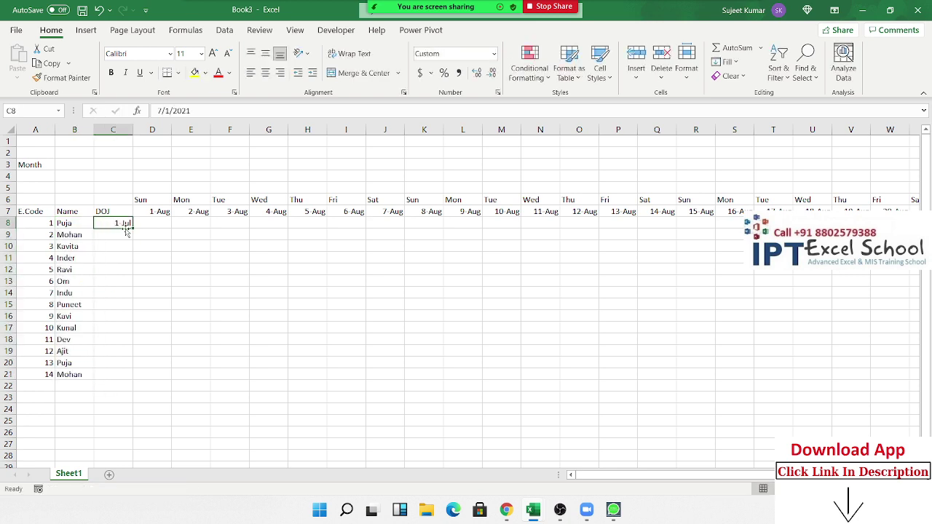
{"action": "double_click", "coordinate": [127, 228]}
{"action": "key", "text": "Home"}
{"action": "key", "text": "Delete"}
{"action": "type", "text": "1"}
{"action": "key", "text": "Return"}
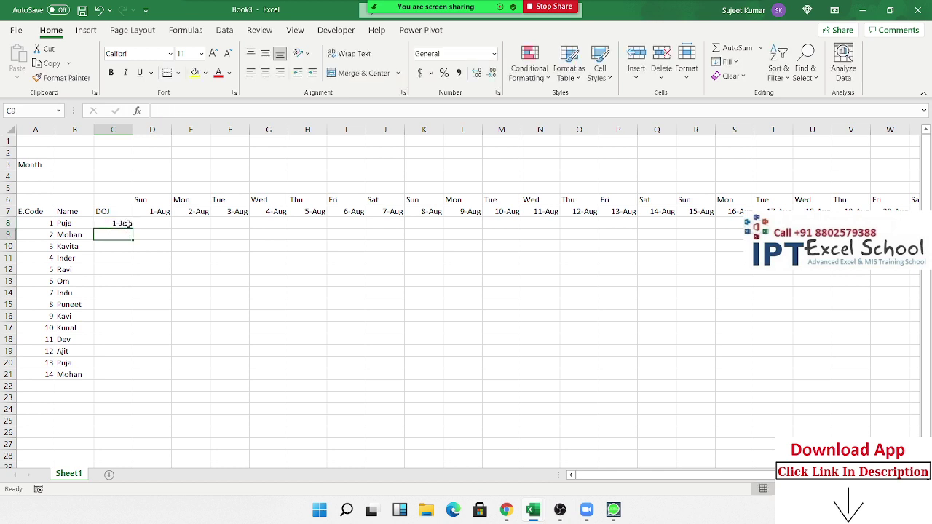
Fill the joining dates down to row 21, giving 1 Jun through 14 Jun
{"action": "left_click", "coordinate": [128, 225]}
{"action": "double_click", "coordinate": [133, 228]}
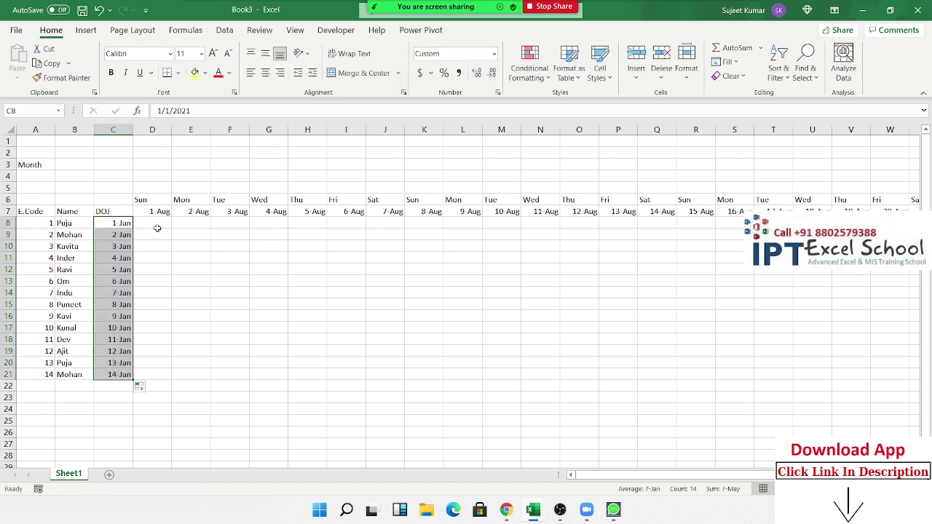
{"action": "left_click", "coordinate": [157, 226]}
{"action": "key", "text": "Up"}
{"action": "key", "text": "Up"}
{"action": "key", "text": "Up"}
{"action": "key", "text": "Left"}
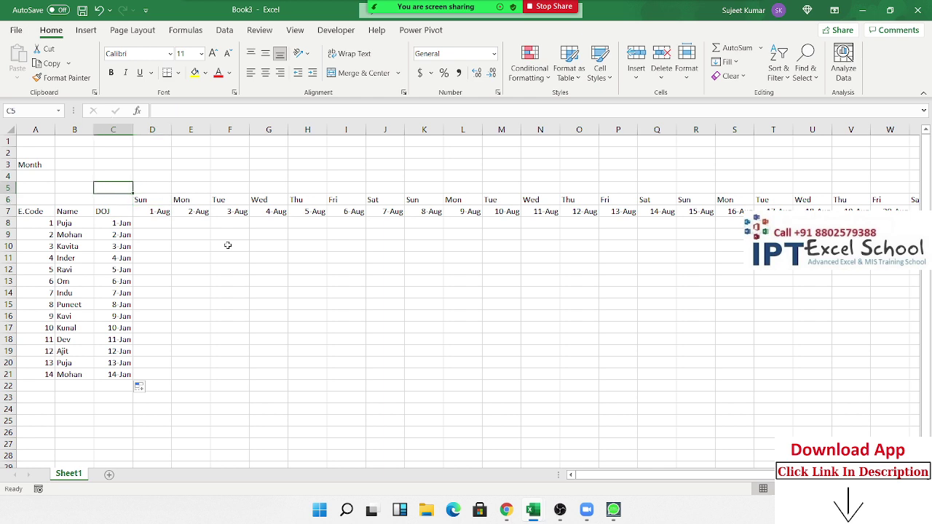
{"action": "key", "text": "Left"}
{"action": "key", "text": "Left"}
{"action": "key", "text": "Right"}
{"action": "key", "text": "Right"}
{"action": "key", "text": "Right"}
{"action": "key", "text": "Right"}
Select D8 and start a new formula-based conditional formatting rule
{"action": "key", "text": "Down"}
{"action": "key", "text": "Down"}
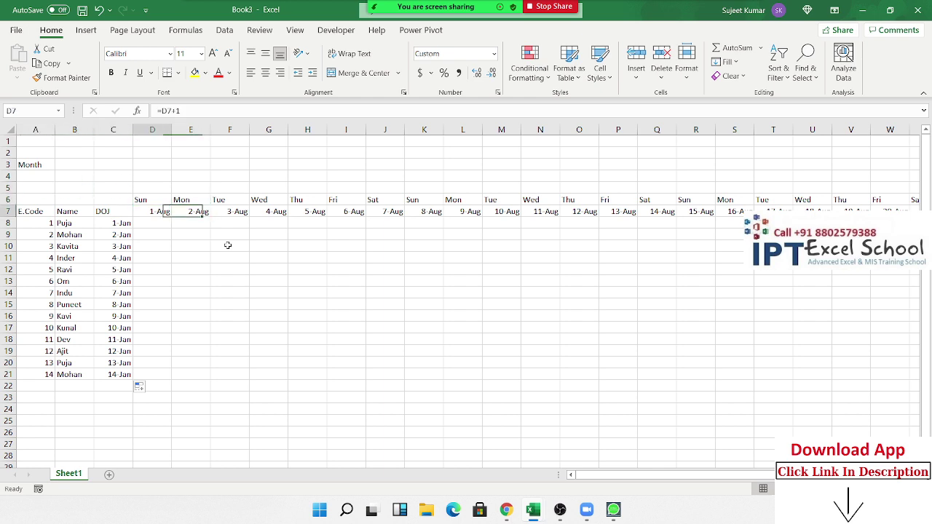
{"action": "key", "text": "Left"}
{"action": "key", "text": "Down"}
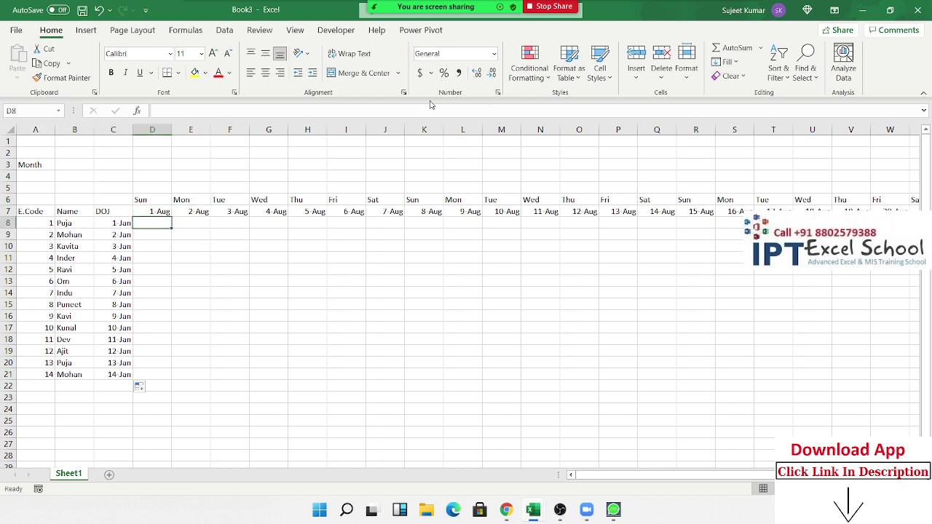
{"action": "left_click", "coordinate": [532, 78]}
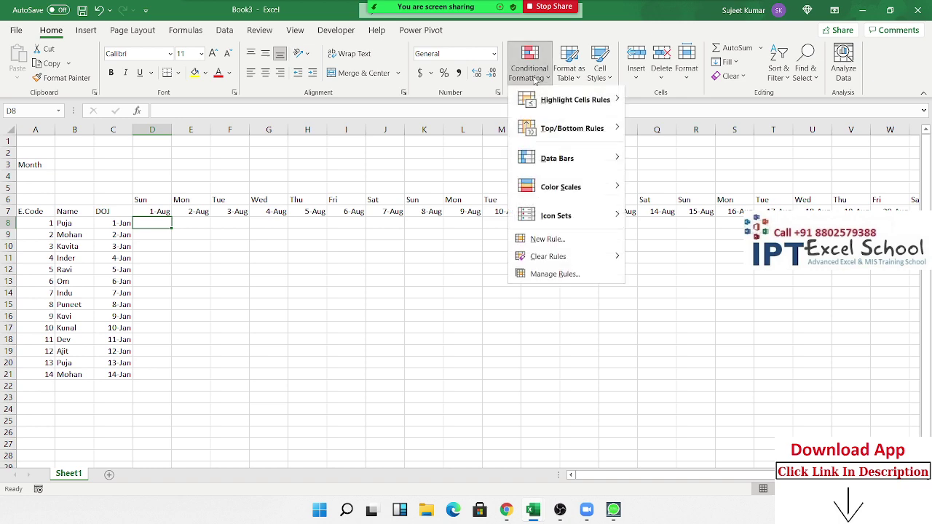
{"action": "left_click", "coordinate": [545, 241]}
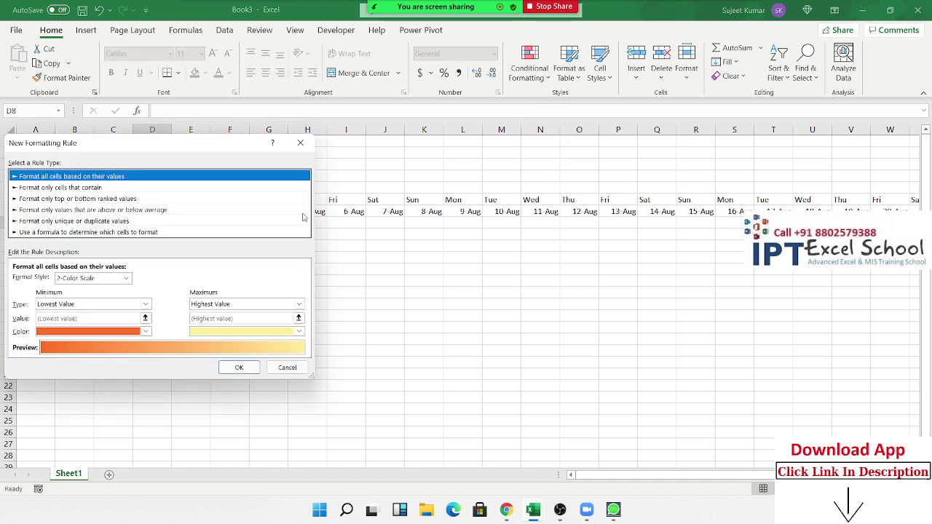
{"action": "left_click", "coordinate": [78, 232]}
Write the rule formula =or(D6="Sun",D6="Sat") referencing the weekday header
{"action": "left_click_drag", "start_coordinate": [126, 146], "coordinate": [535, 145]}
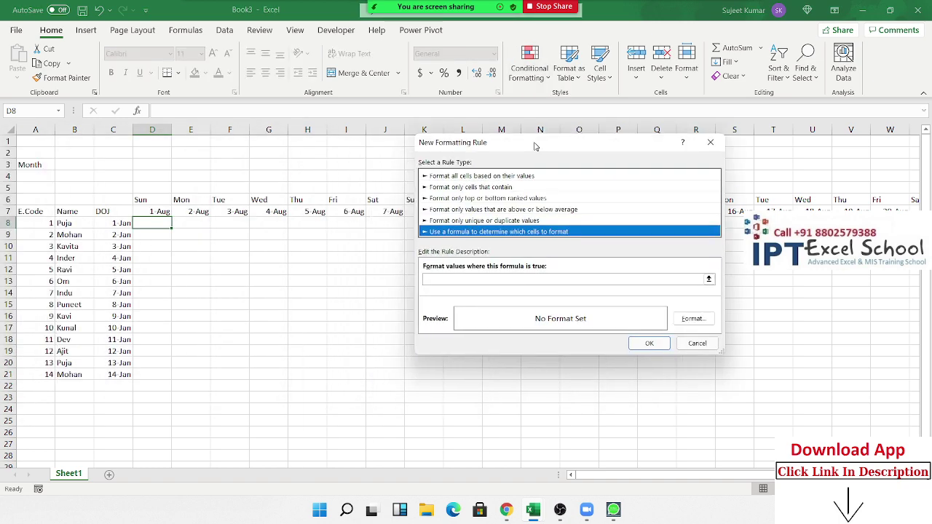
{"action": "left_click", "coordinate": [463, 279]}
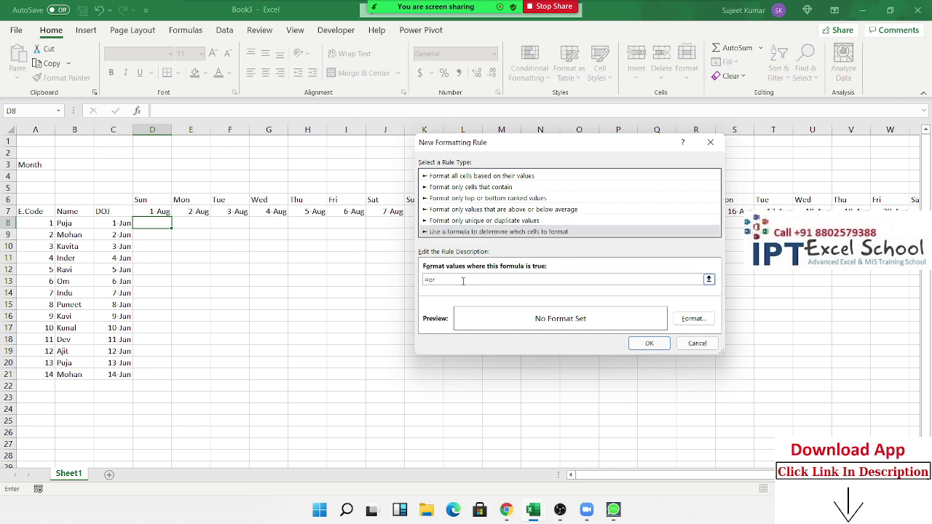
{"action": "type", "text": "=or("}
{"action": "left_click", "coordinate": [152, 200]}
{"action": "type", "text": "="}
{"action": "type", "text": "\"Sun\","}
{"action": "left_click", "coordinate": [153, 200]}
{"action": "type", "text": "=\"Sat\")"}
Give the rule a yellow fill, make the D6 reference D$6, and apply it
{"action": "left_click", "coordinate": [691, 323]}
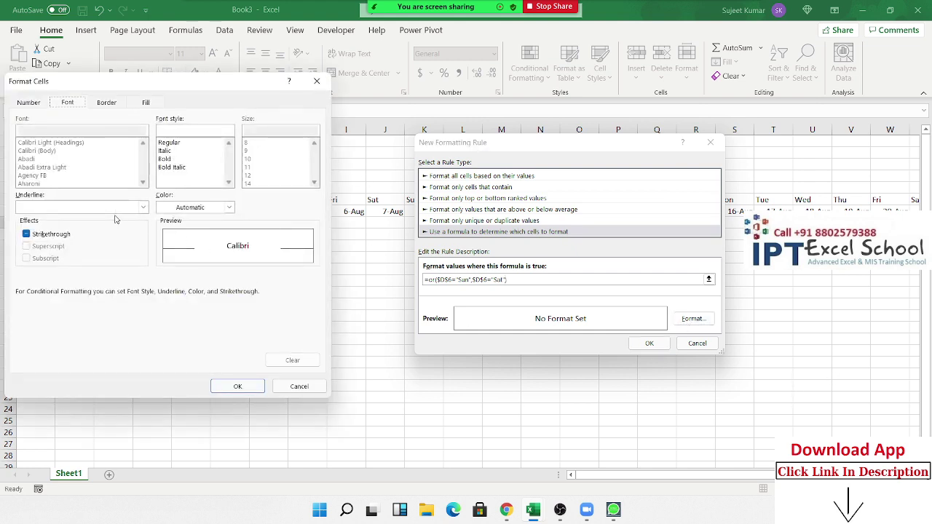
{"action": "left_click", "coordinate": [146, 103]}
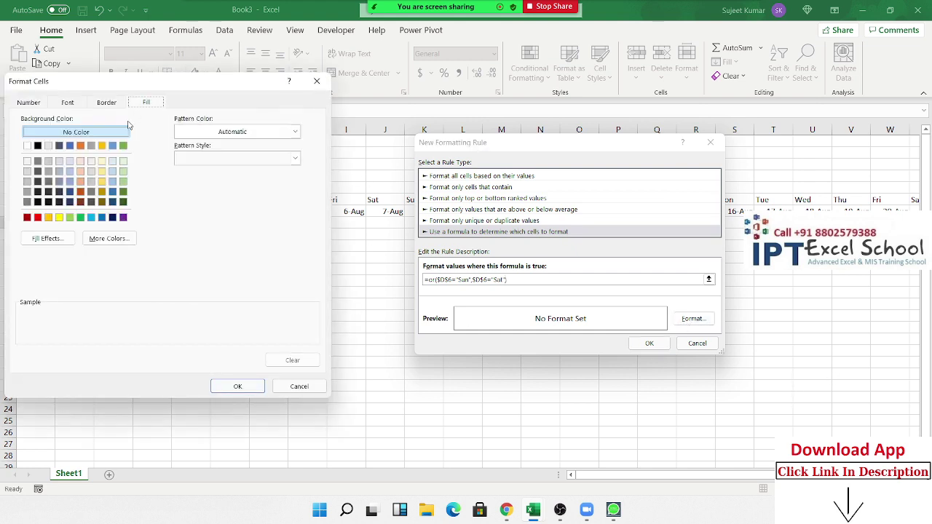
{"action": "left_click", "coordinate": [59, 217]}
{"action": "left_click", "coordinate": [237, 386]}
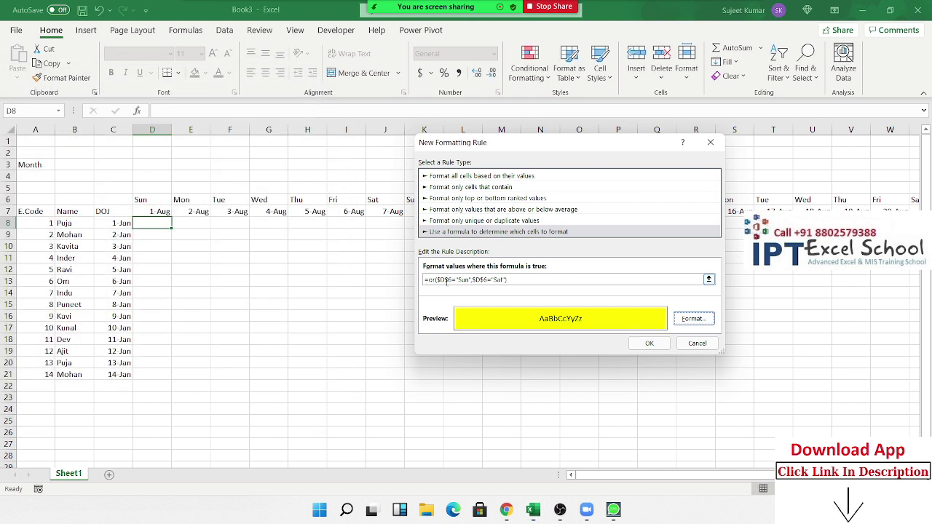
{"action": "left_click", "coordinate": [447, 281]}
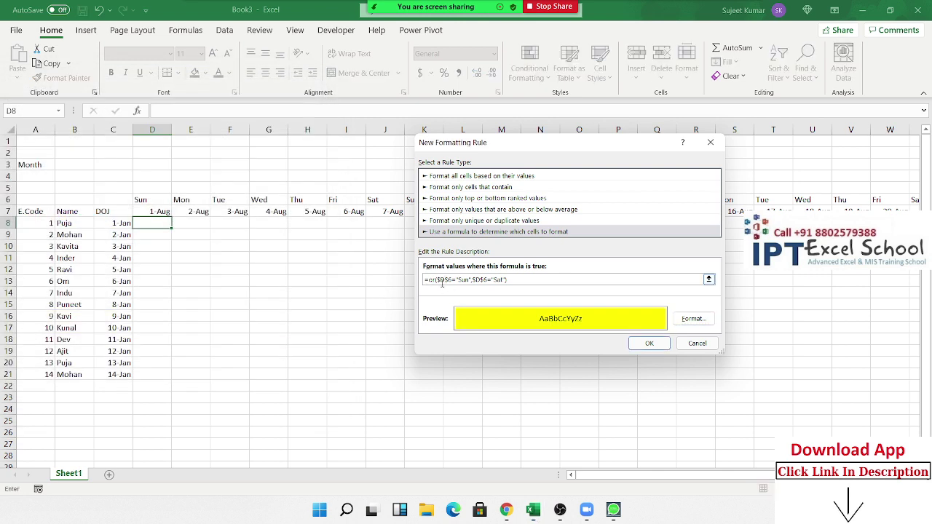
{"action": "key", "text": "F4"}
{"action": "left_click", "coordinate": [633, 342]}
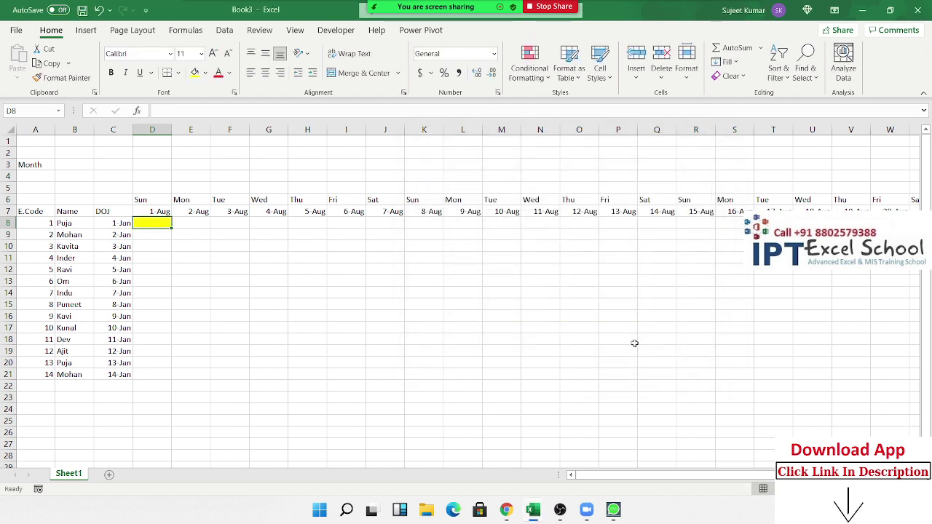
Format-paint D8's weekend highlighting over the attendance grid, undoing a misapplied first attempt
{"action": "left_click", "coordinate": [62, 77]}
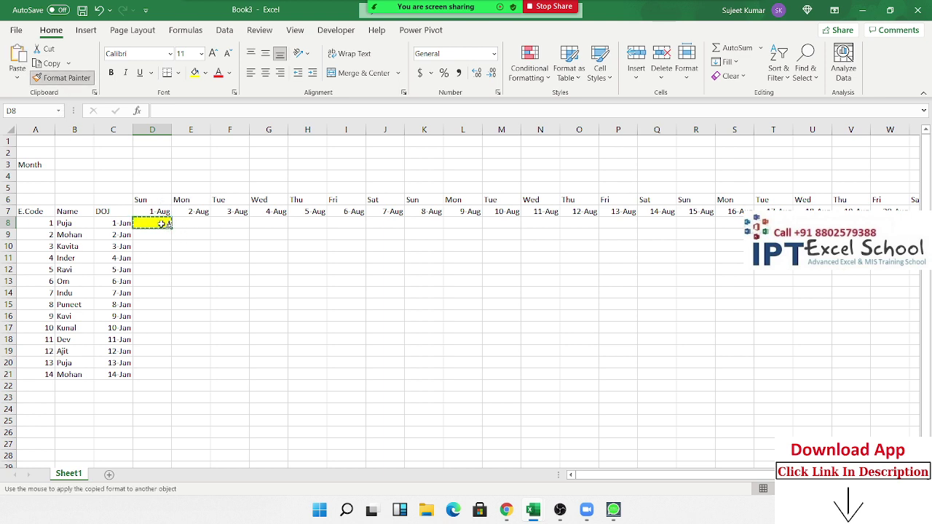
{"action": "key", "text": "Escape"}
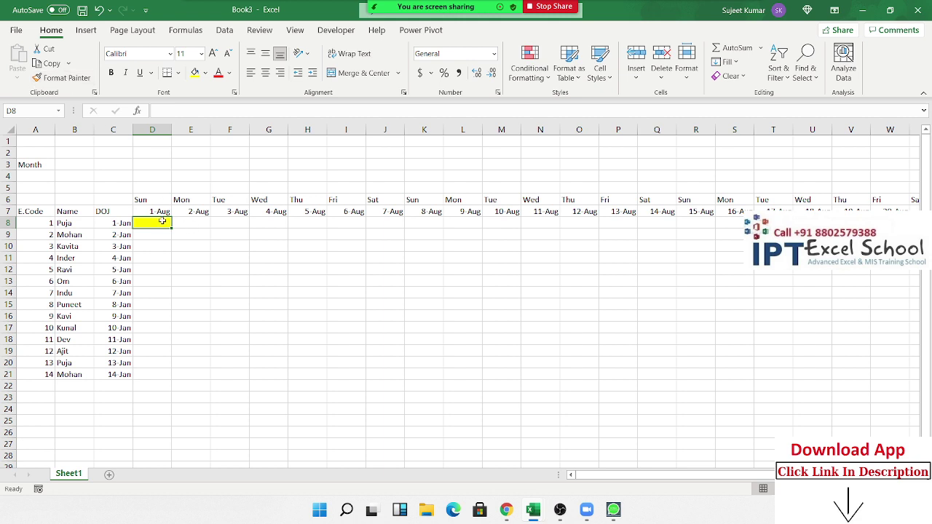
{"action": "left_click", "coordinate": [66, 77]}
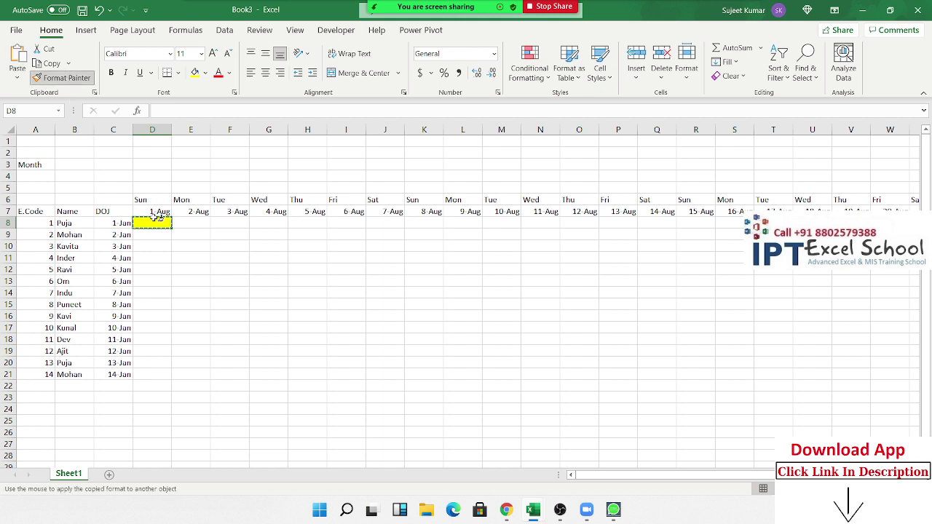
{"action": "mouse_move", "coordinate": [152, 202]}
{"action": "left_mouse_down"}
{"action": "mouse_move", "coordinate": [767, 325]}
{"action": "mouse_move", "coordinate": [929, 386]}
{"action": "mouse_move", "coordinate": [651, 348]}
{"action": "mouse_move", "coordinate": [699, 362]}
{"action": "mouse_move", "coordinate": [73, 175]}
{"action": "mouse_move", "coordinate": [3, 176]}
{"action": "mouse_move", "coordinate": [113, 178]}
{"action": "left_mouse_up"}
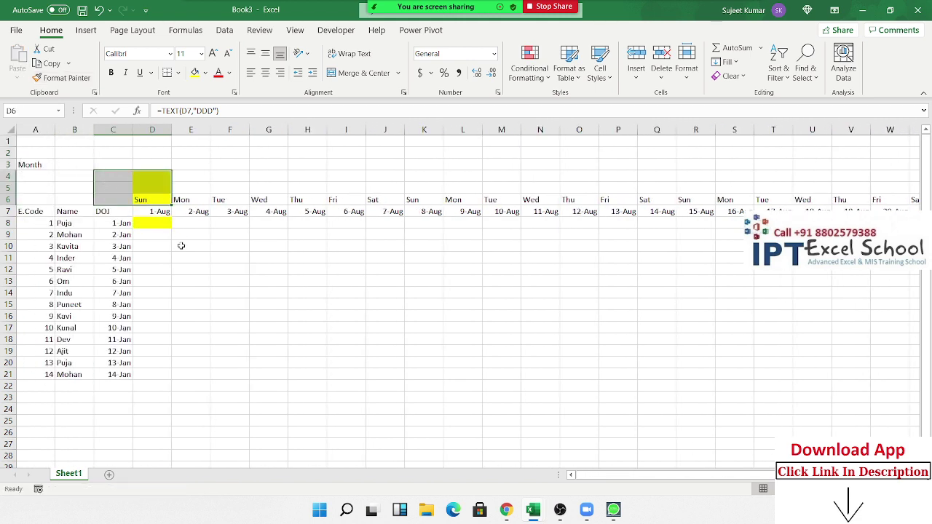
{"action": "key", "text": "ctrl+z"}
{"action": "left_click", "coordinate": [146, 227]}
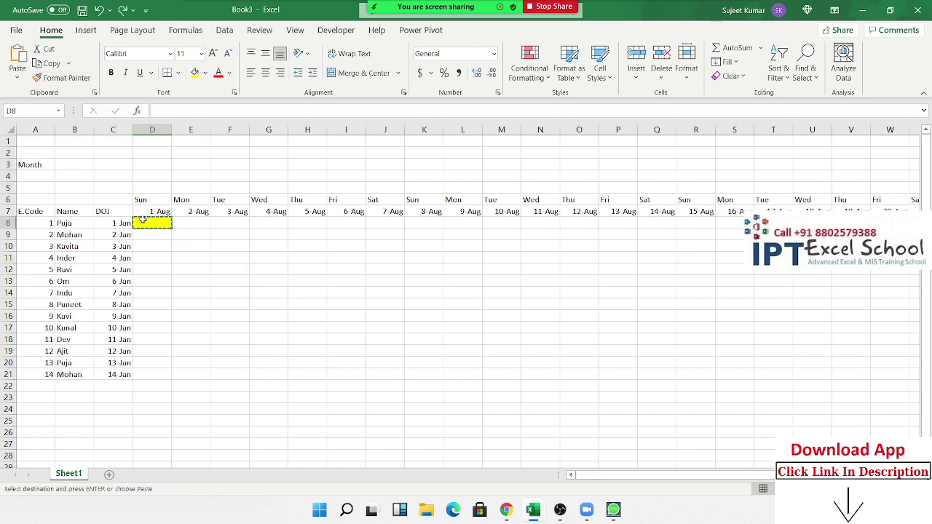
{"action": "left_click", "coordinate": [61, 77]}
{"action": "mouse_move", "coordinate": [163, 223]}
{"action": "left_mouse_down"}
{"action": "mouse_move", "coordinate": [870, 426]}
{"action": "mouse_move", "coordinate": [903, 426]}
{"action": "mouse_move", "coordinate": [871, 426]}
{"action": "mouse_move", "coordinate": [872, 435]}
{"action": "mouse_move", "coordinate": [840, 421]}
{"action": "left_mouse_up"}
{"action": "scroll", "coordinate": [840, 421], "scroll_direction": "left", "scroll_amount": 1}
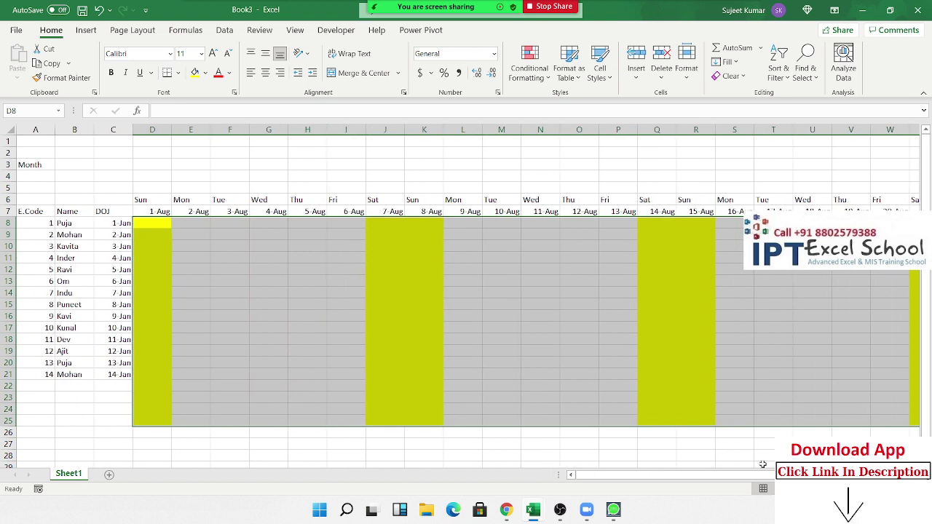
Remove the extra formatted rows 22–25 below the employee list
{"action": "left_click", "coordinate": [9, 386]}
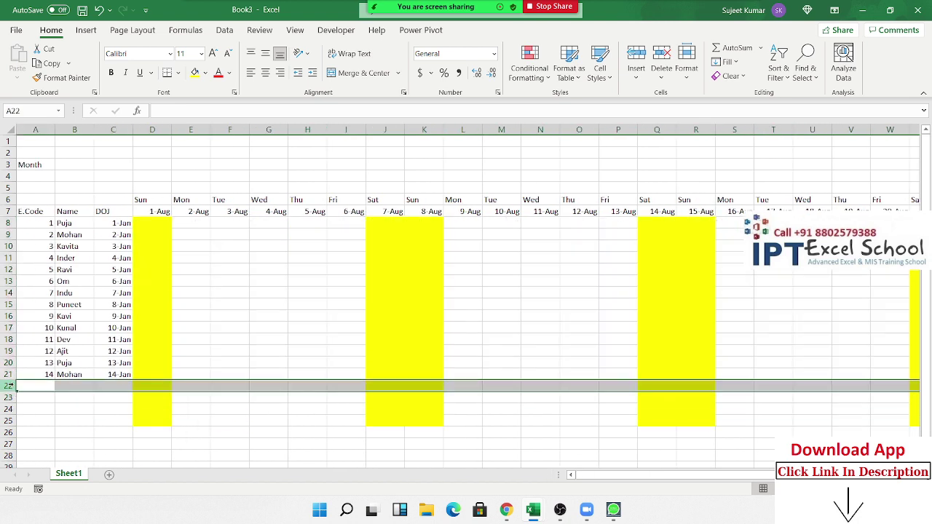
{"action": "left_click_drag", "start_coordinate": [10, 385], "coordinate": [10, 424]}
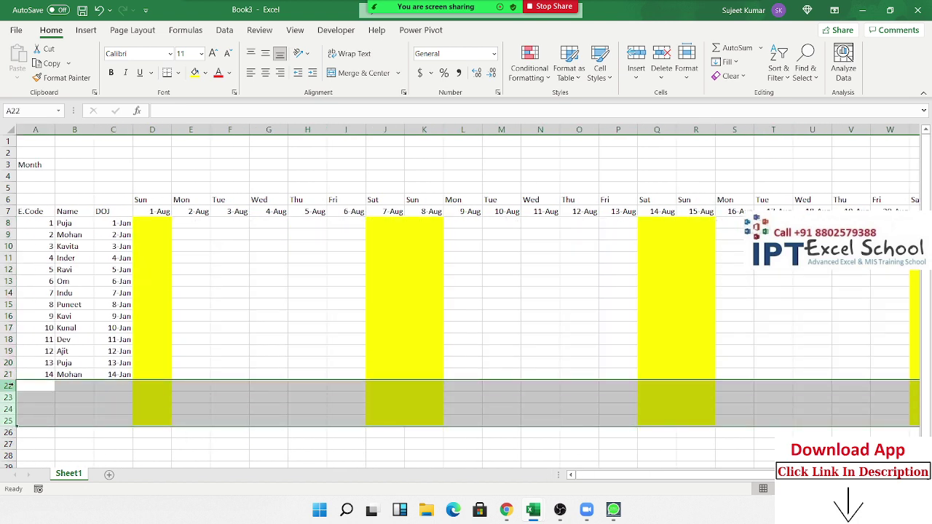
{"action": "key", "text": "ctrl+minus"}
{"action": "key", "text": "ctrl+Up"}
{"action": "key", "text": "ctrl+Up"}
{"action": "key", "text": "ctrl+Right"}
{"action": "key", "text": "ctrl+Right"}
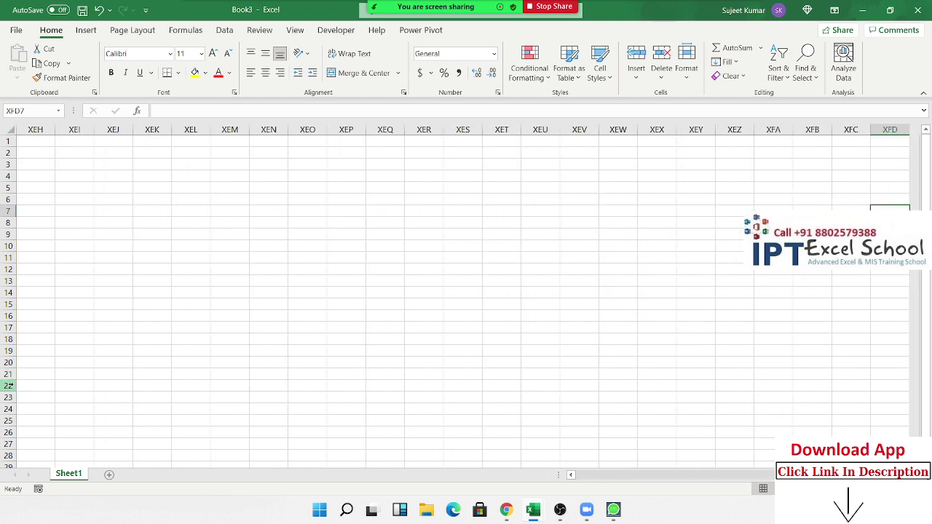
Enter Jan as the month in B3
{"action": "key", "text": "ctrl+Left"}
{"action": "key", "text": "ctrl+Left"}
{"action": "key", "text": "Right"}
{"action": "key", "text": "Right"}
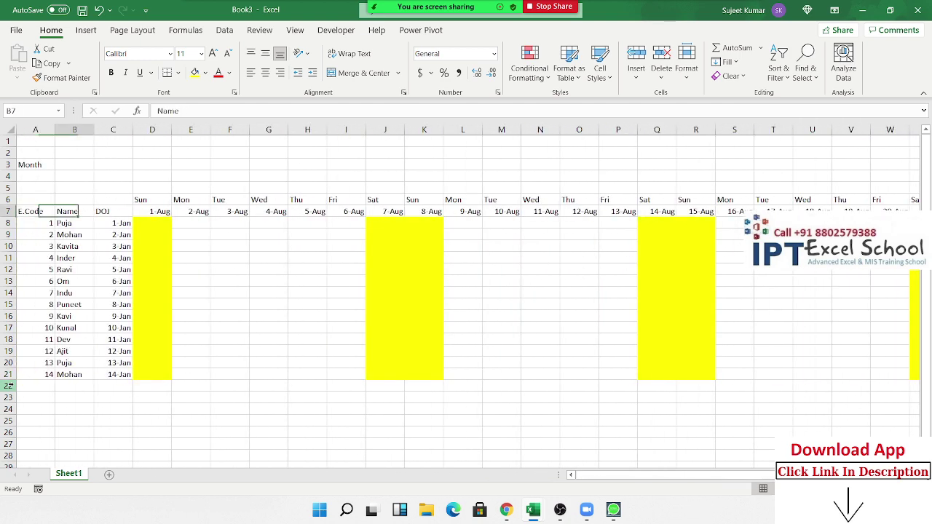
{"action": "key", "text": "Up"}
{"action": "key", "text": "Up"}
{"action": "key", "text": "Up"}
{"action": "key", "text": "Up"}
{"action": "key", "text": "Left"}
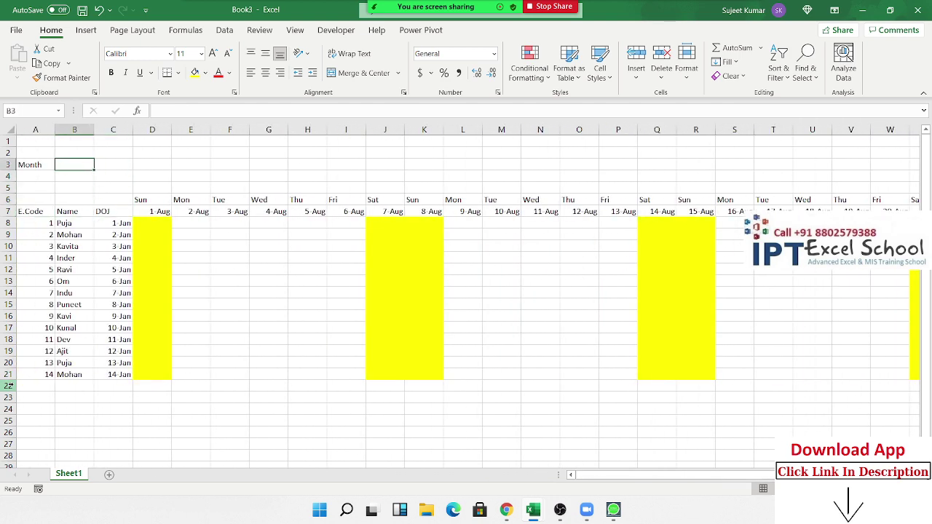
{"action": "type", "text": "Jan"}
{"action": "key", "text": "Return"}
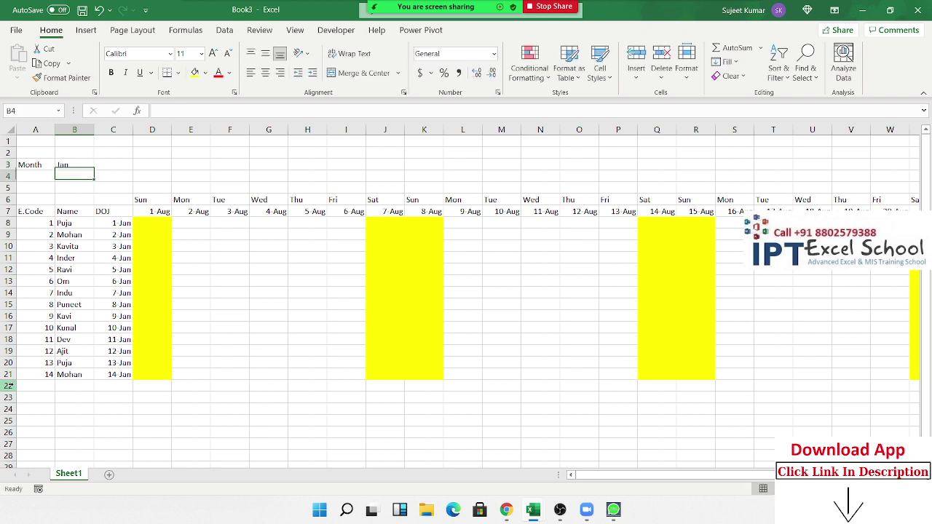
Build D7's start date as text with ="1 "&B3&" 2021"
{"action": "key", "text": "Right"}
{"action": "key", "text": "Right"}
{"action": "key", "text": "Right"}
{"action": "key", "text": "Down"}
{"action": "key", "text": "Down"}
{"action": "key", "text": "Down"}
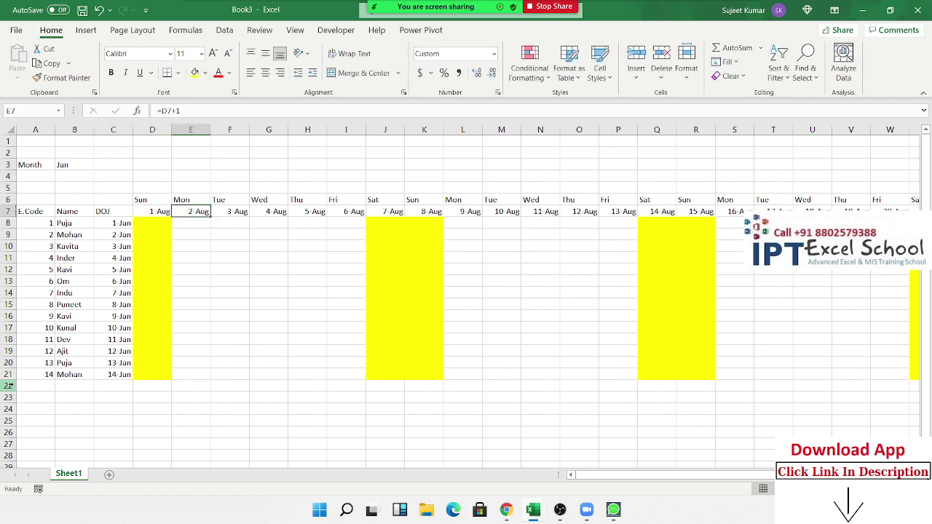
{"action": "key", "text": "Left"}
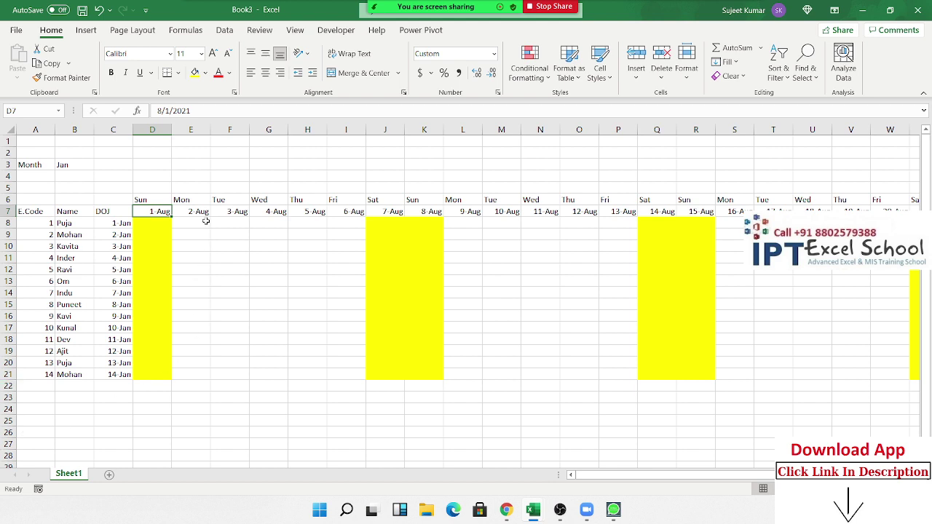
{"action": "type", "text": "="}
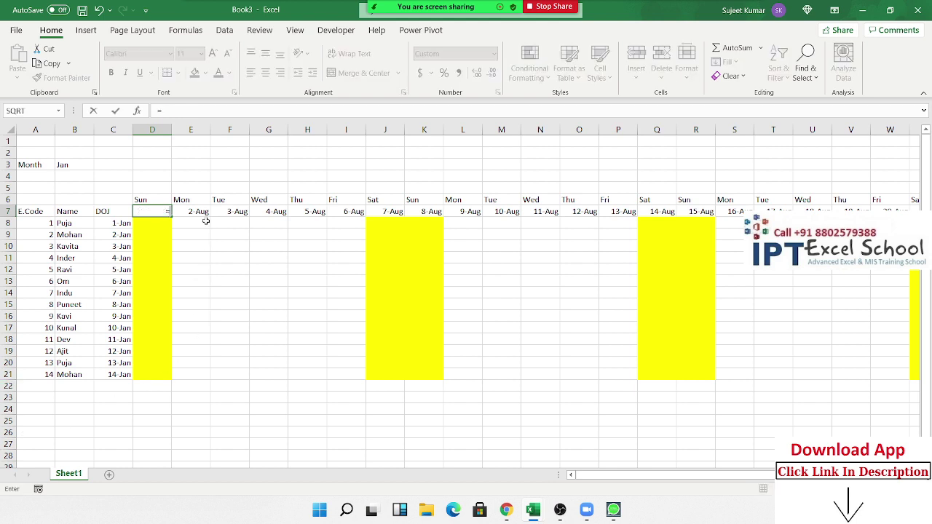
{"action": "type", "text": "\"1 \"&"}
{"action": "left_click", "coordinate": [62, 163]}
{"action": "type", "text": "&"}
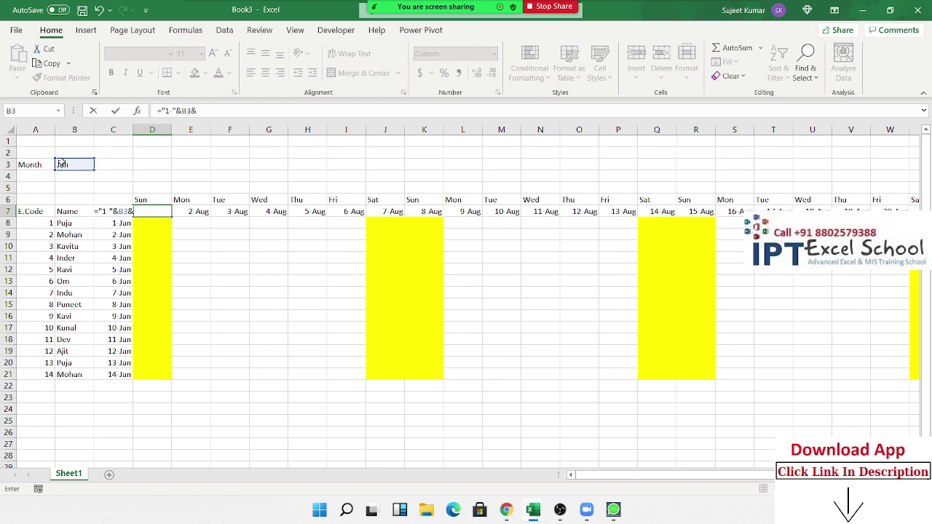
{"action": "type", "text": "\" 202"}
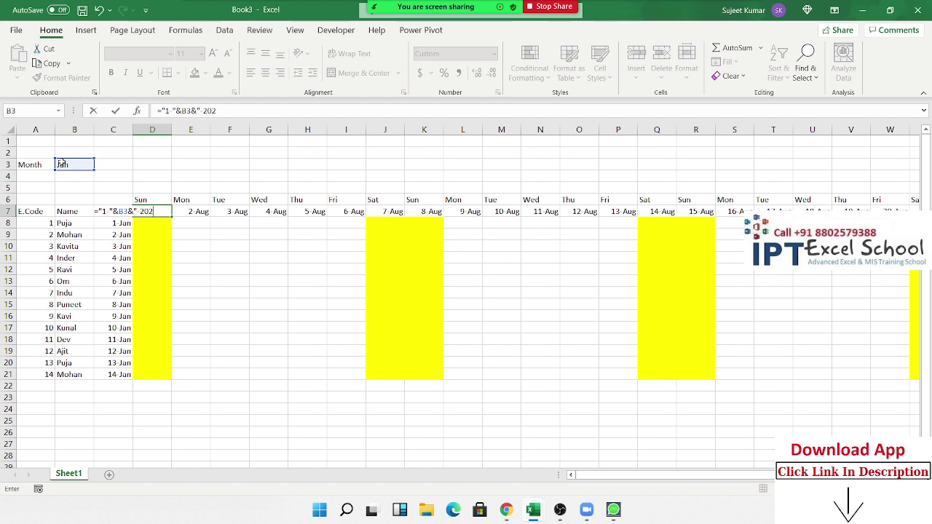
{"action": "type", "text": "1\""}
{"action": "key", "text": "Return"}
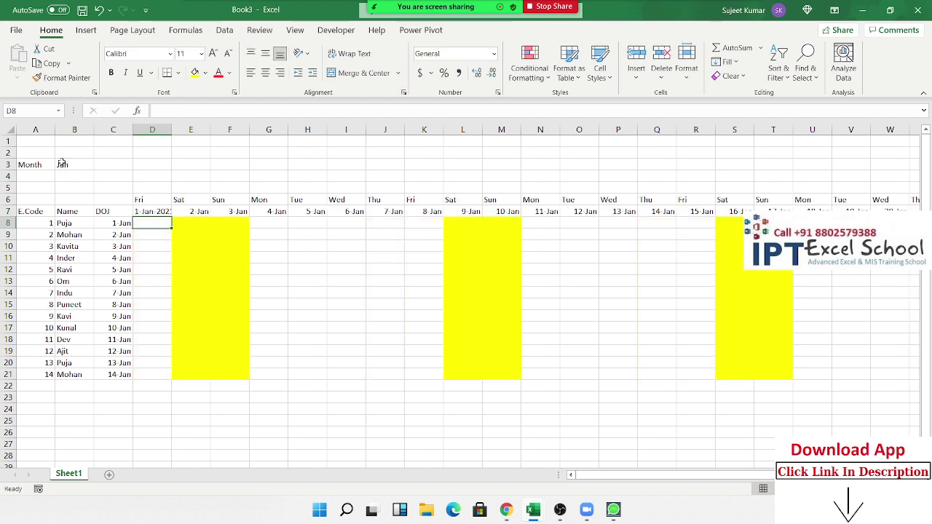
{"action": "key", "text": "Up"}
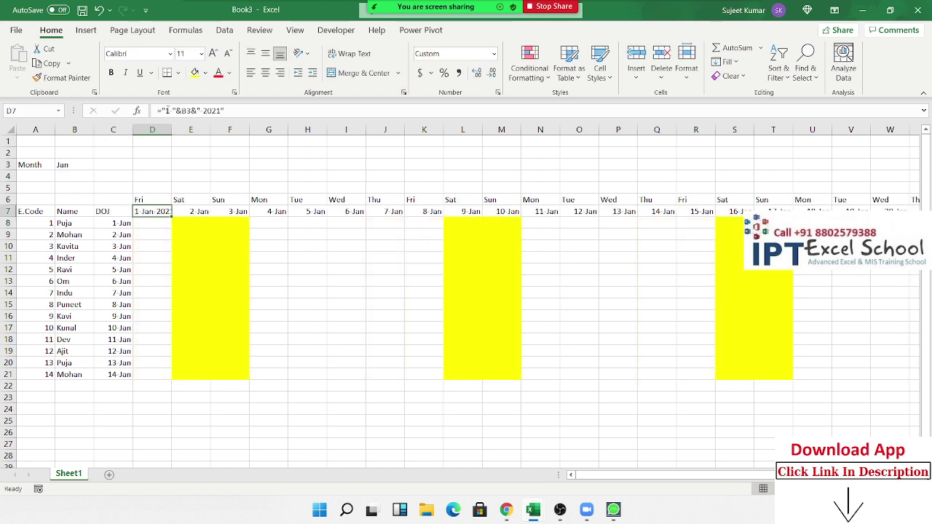
Change D7 to =("1 "&B3&" 2021")+0 so the text becomes a real date
{"action": "left_click", "coordinate": [177, 110]}
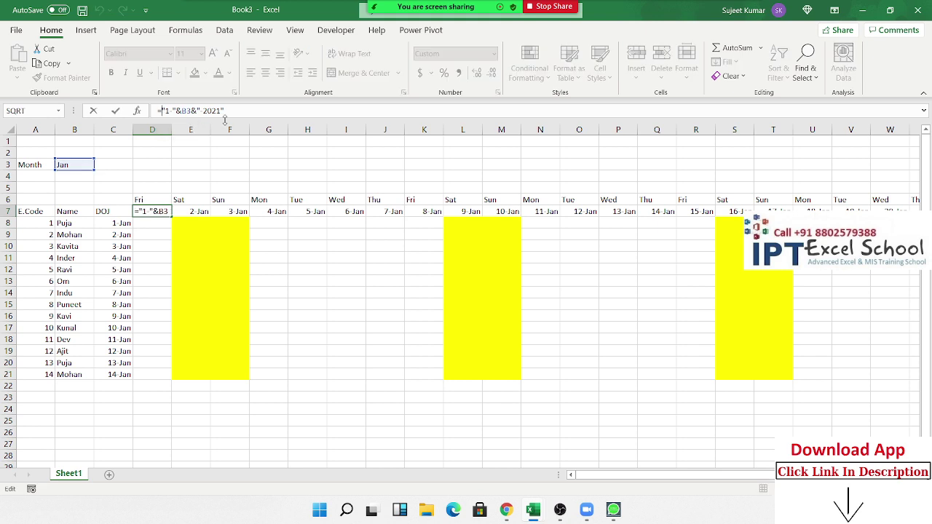
{"action": "type", "text": "("}
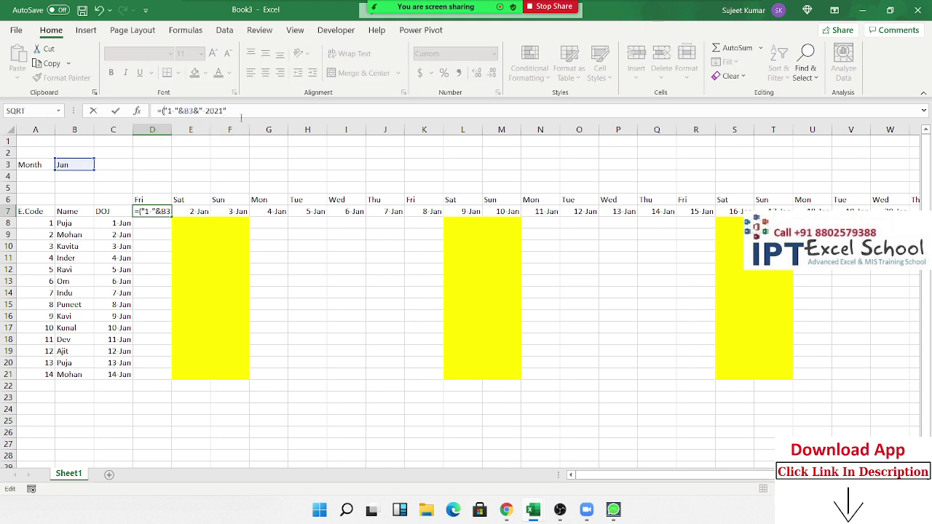
{"action": "left_click", "coordinate": [242, 112]}
{"action": "type", "text": ")+0"}
{"action": "key", "text": "ctrl+Return"}
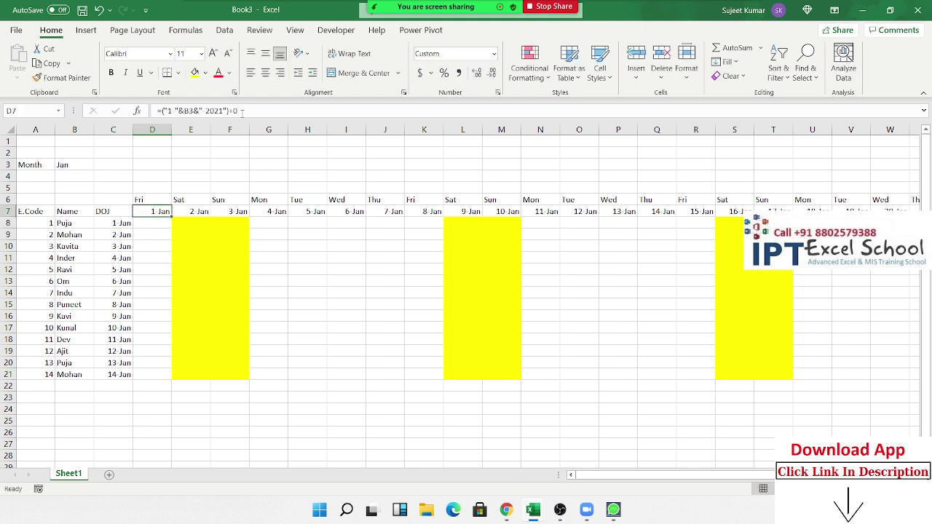
{"action": "left_click", "coordinate": [76, 166]}
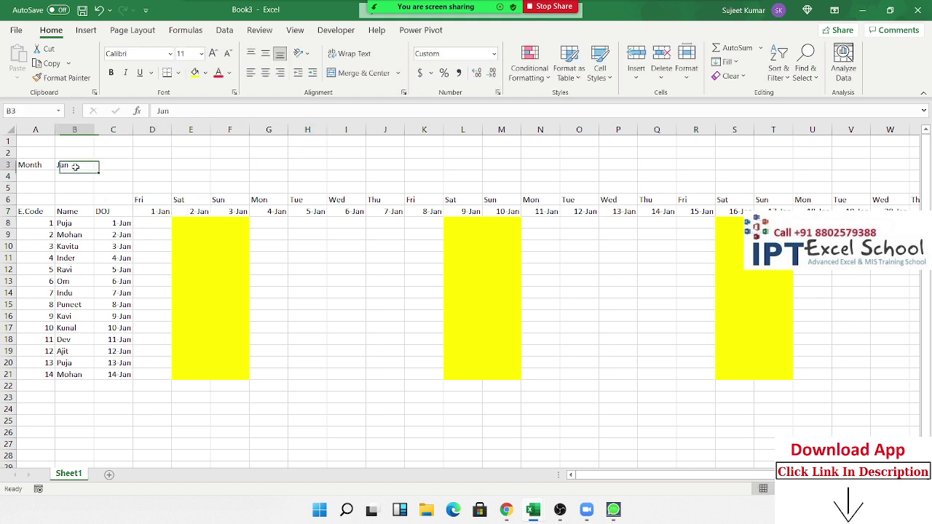
Try Feb and then Mar as the month in B3
{"action": "type", "text": "Feb"}
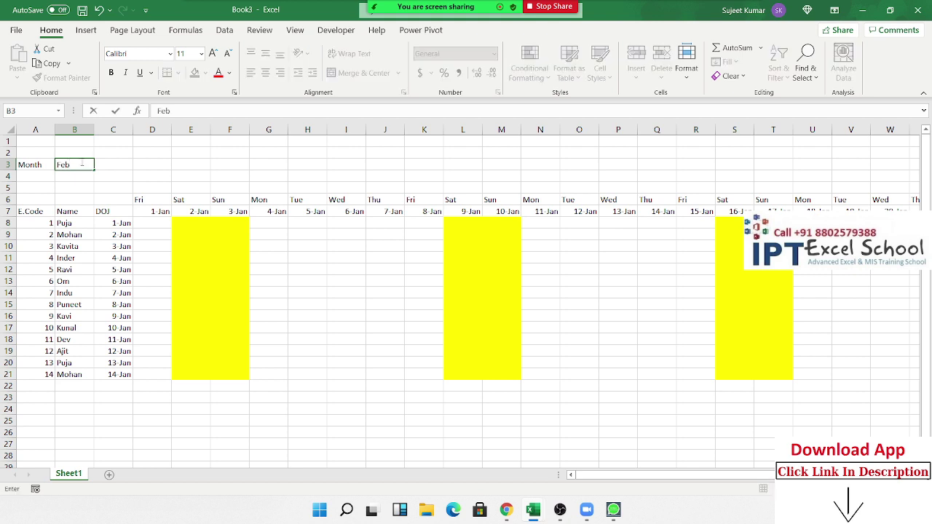
{"action": "key", "text": "Return"}
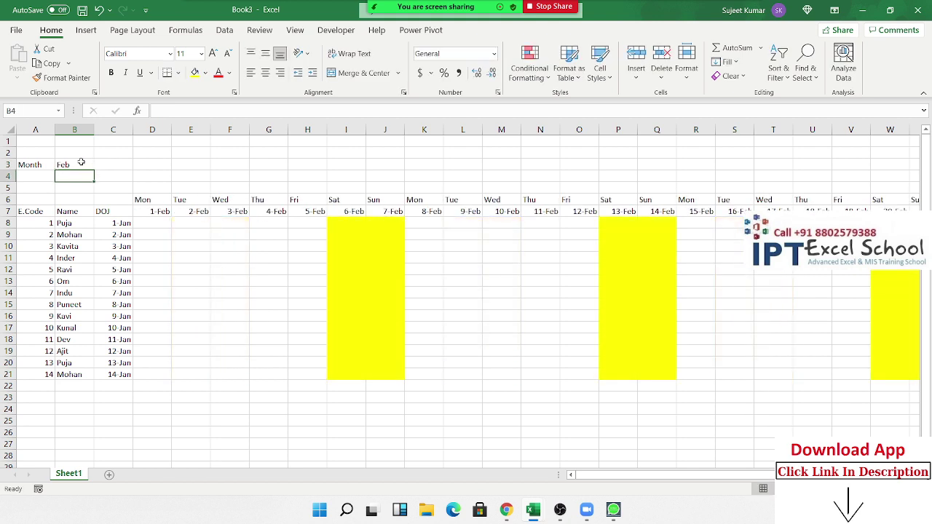
{"action": "left_click", "coordinate": [81, 162]}
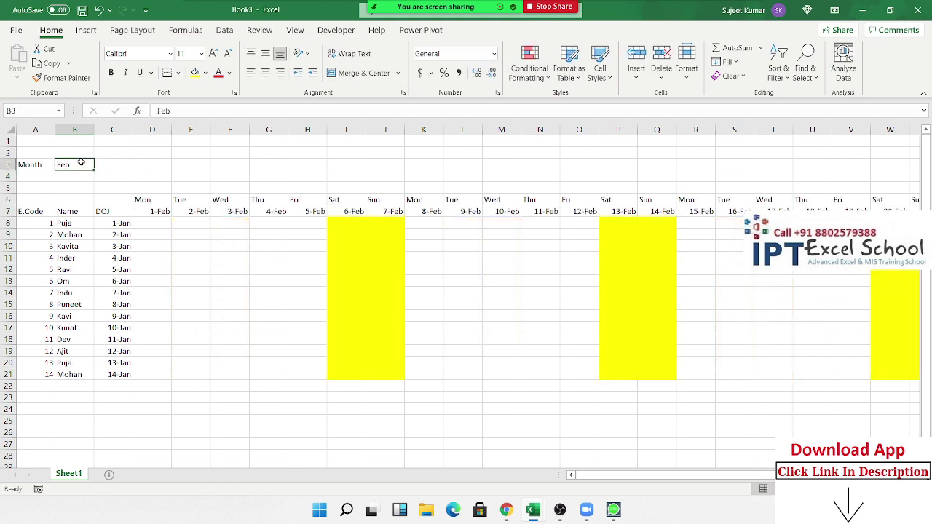
{"action": "type", "text": "MAr"}
{"action": "key", "text": "Return"}
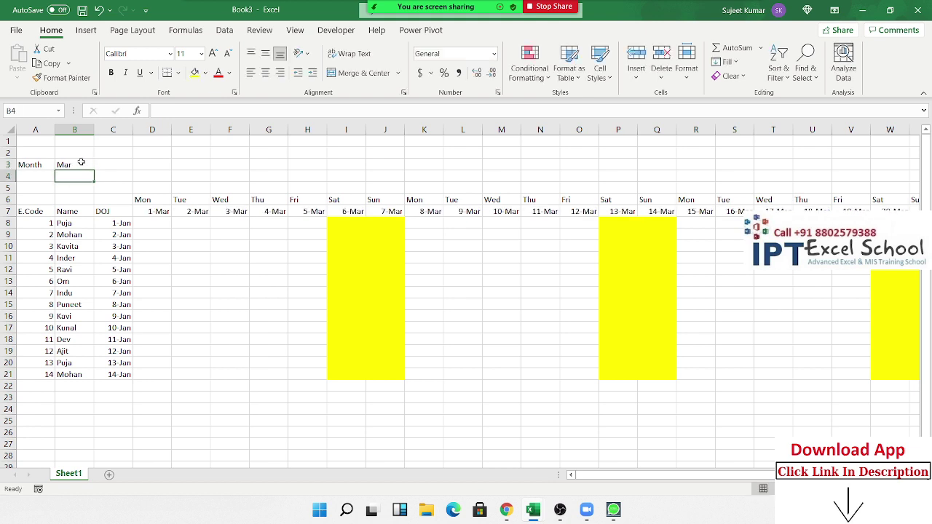
Set B3 back to Feb and check the dates along row 7
{"action": "left_click", "coordinate": [81, 161]}
{"action": "type", "text": "Fe"}
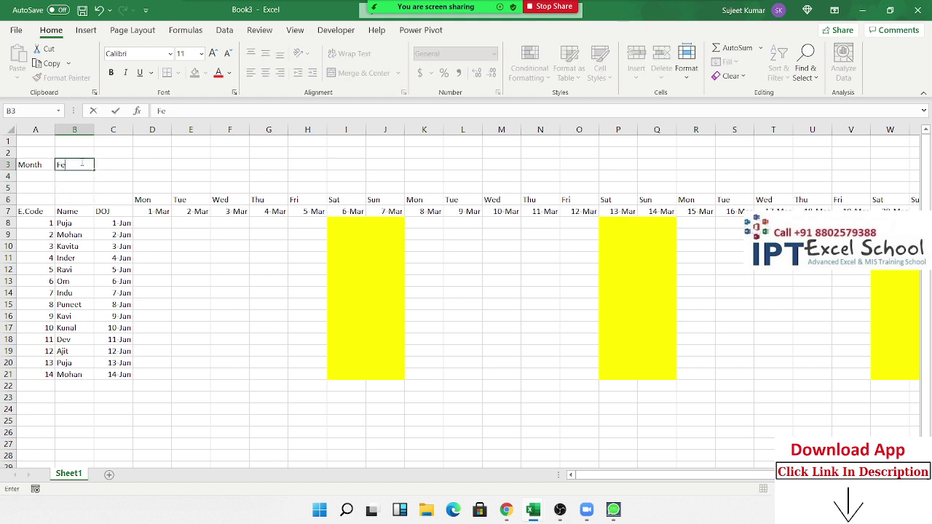
{"action": "type", "text": "b"}
{"action": "key", "text": "Return"}
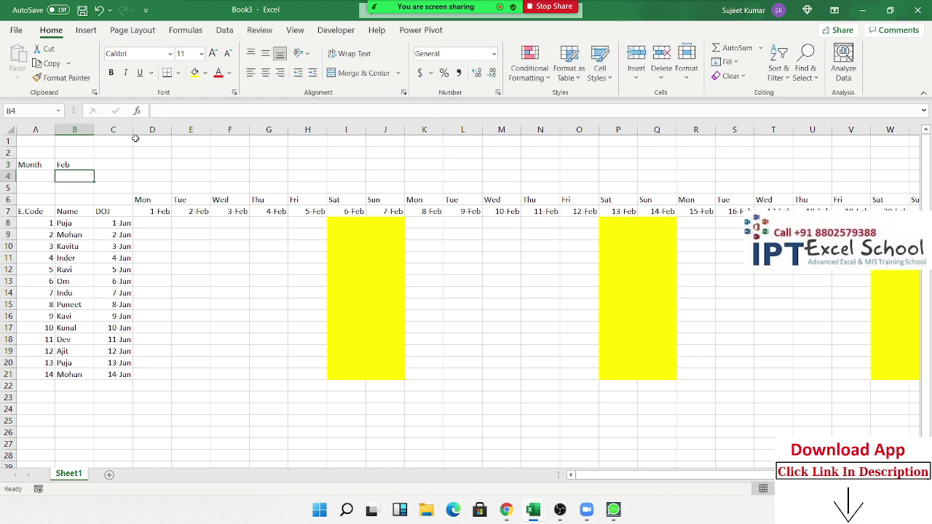
{"action": "left_click", "coordinate": [401, 212]}
{"action": "key", "text": "Right"}
{"action": "key", "text": "Right"}
{"action": "key", "text": "Right"}
{"action": "key", "text": "Right"}
{"action": "key", "text": "Right"}
{"action": "key", "text": "Right"}
{"action": "key", "text": "Right"}
{"action": "key", "text": "Right"}
{"action": "key", "text": "Right"}
{"action": "key", "text": "Right"}
{"action": "key", "text": "Right"}
{"action": "key", "text": "Right"}
{"action": "key", "text": "Right"}
{"action": "key", "text": "Right"}
{"action": "key", "text": "Right"}
{"action": "key", "text": "Right"}
{"action": "key", "text": "Right"}
{"action": "key", "text": "Right"}
{"action": "key", "text": "Right"}
{"action": "key", "text": "Right"}
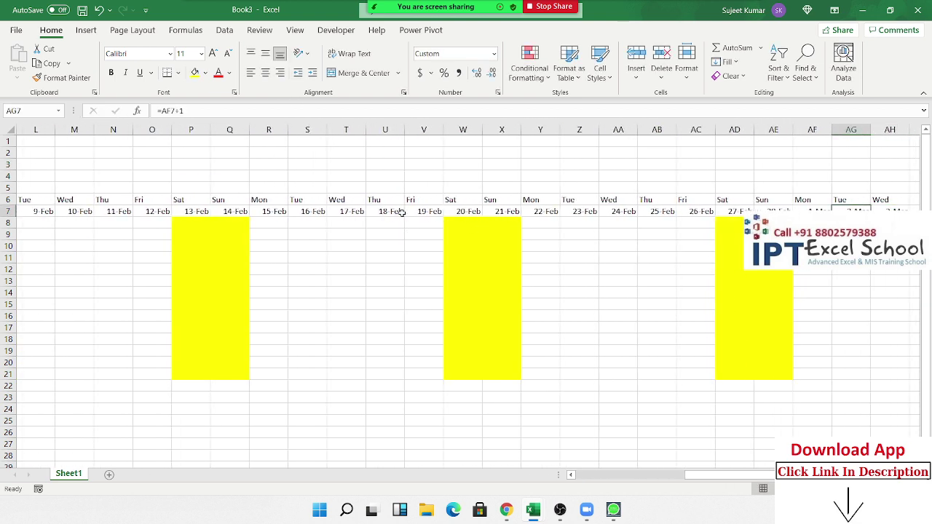
Inspect the weekdays and dates past 28 Feb, selecting AF6:AH7
{"action": "key", "text": "Left"}
{"action": "key", "text": "shift+Right"}
{"action": "key", "text": "shift+Right"}
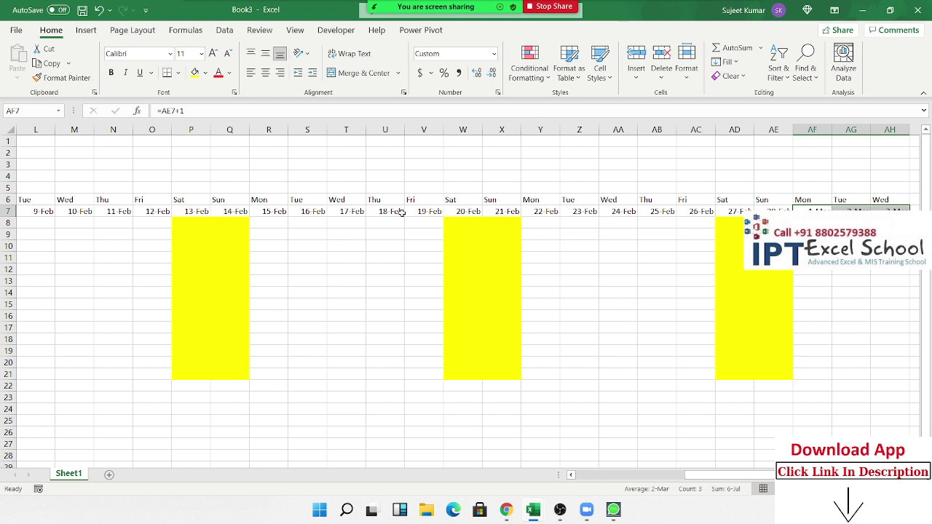
{"action": "key", "text": "Left"}
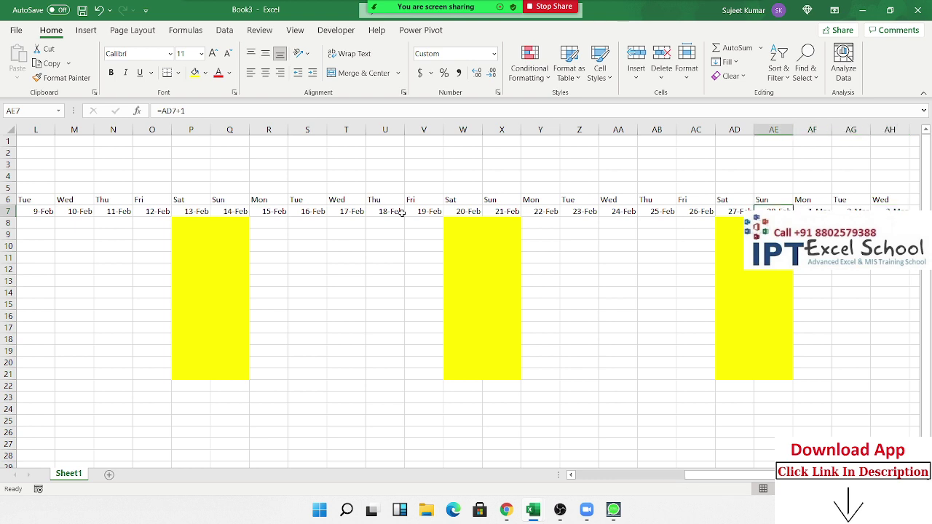
{"action": "key", "text": "Up"}
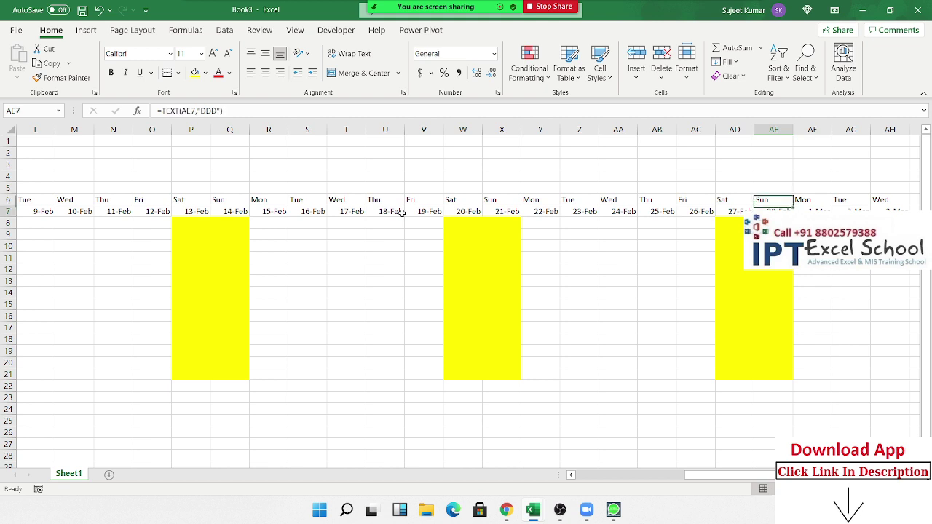
{"action": "key", "text": "Down"}
{"action": "key", "text": "Right"}
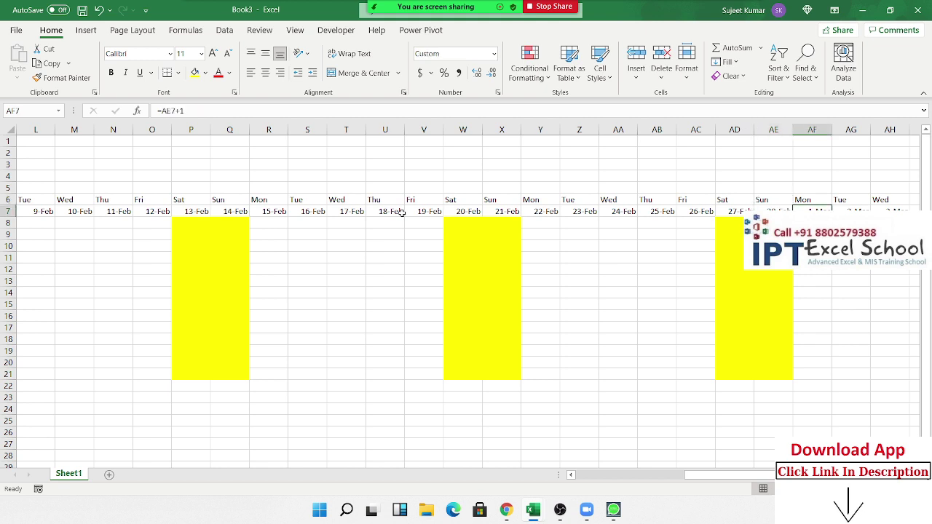
{"action": "key", "text": "Up"}
{"action": "key", "text": "shift+Right"}
{"action": "key", "text": "shift+Right"}
{"action": "key", "text": "shift+Down"}
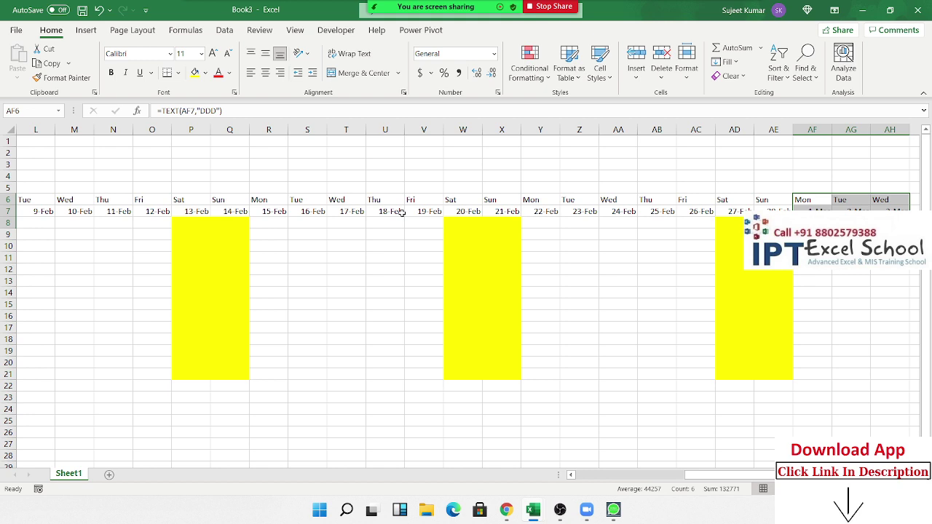
Start editing the 1 Mar date formula =AE7+1 in AF7
{"action": "key", "text": "Left"}
{"action": "key", "text": "Left"}
{"action": "key", "text": "Left"}
{"action": "key", "text": "Left"}
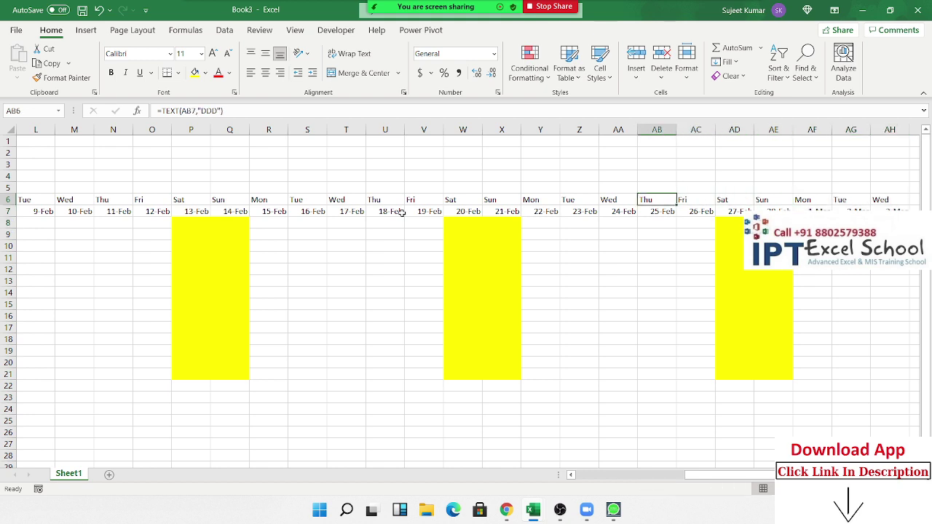
{"action": "key", "text": "Right"}
{"action": "key", "text": "Right"}
{"action": "key", "text": "Right"}
{"action": "key", "text": "Right"}
{"action": "key", "text": "Right"}
{"action": "key", "text": "Right"}
{"action": "key", "text": "Right"}
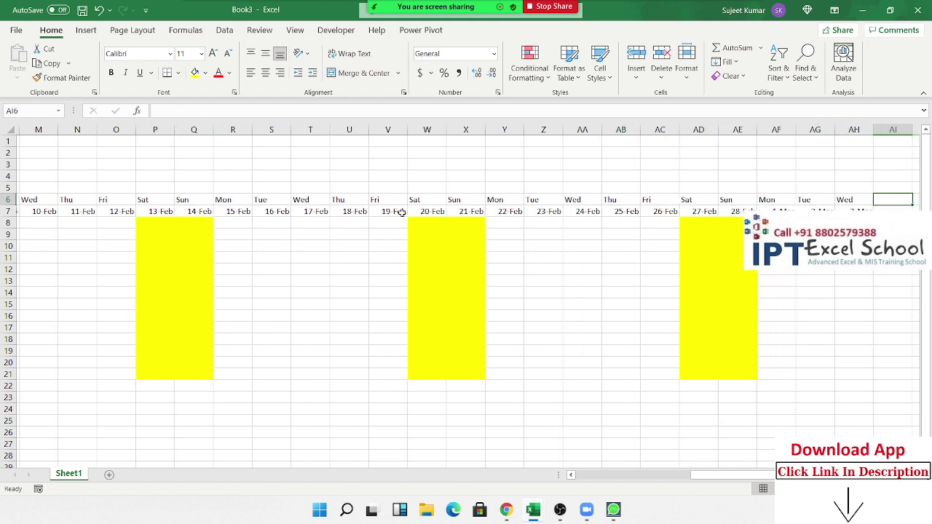
{"action": "key", "text": "Right"}
{"action": "key", "text": "Left"}
{"action": "key", "text": "Left"}
{"action": "key", "text": "Left"}
{"action": "key", "text": "Left"}
{"action": "key", "text": "Down"}
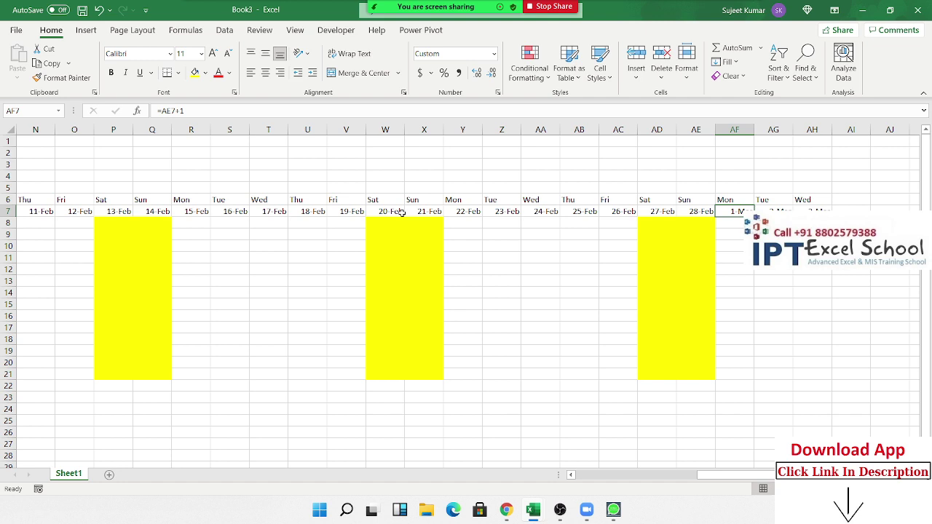
{"action": "key", "text": "F2"}
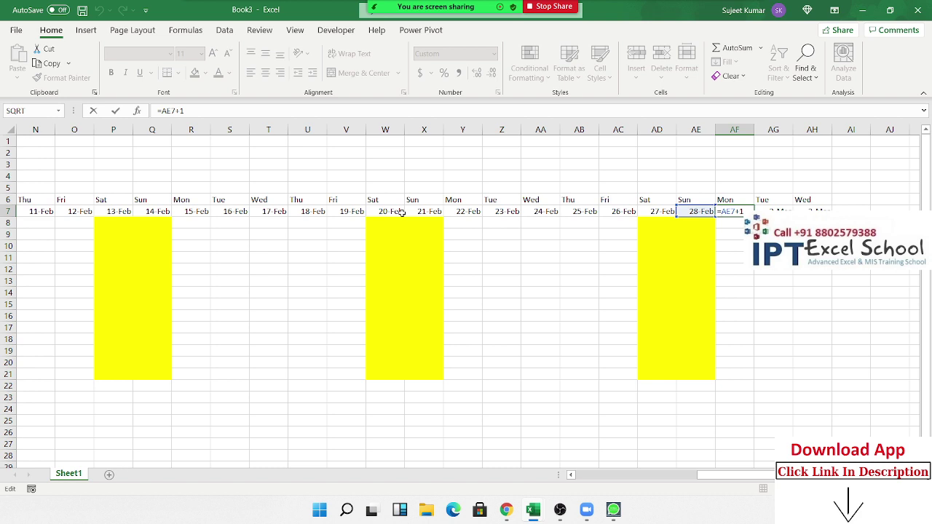
Enter =IF(AE7+1>EOMONTH(R7,0),"",AE7+1) in AF7 to blank dates past month end
{"action": "type", "text": "IF(AE7+1"}
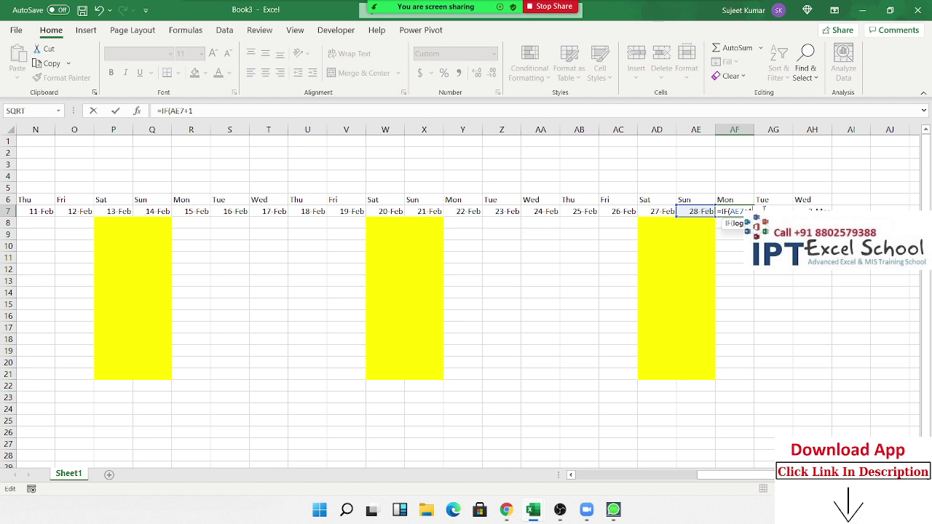
{"action": "type", "text": ">EOMONTH("}
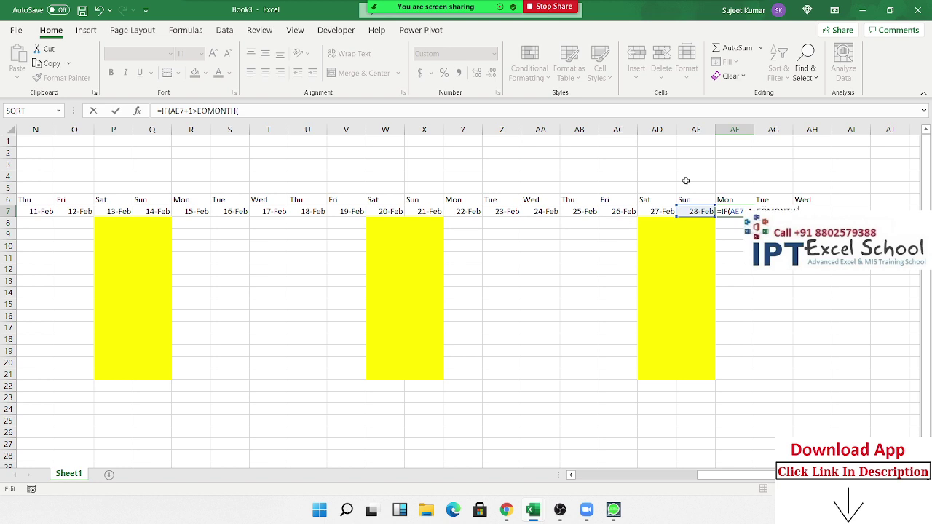
{"action": "left_click", "coordinate": [199, 210]}
{"action": "type", "text": ","}
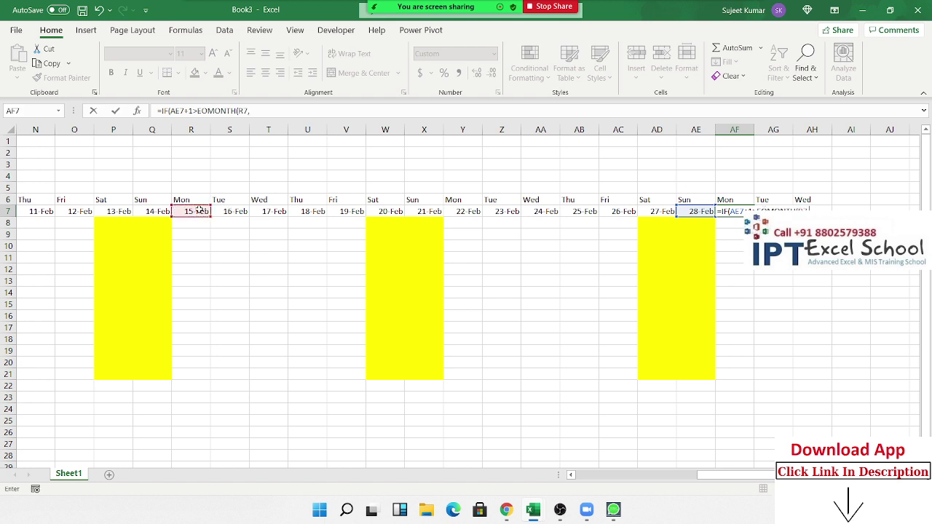
{"action": "type", "text": "0),\"\","}
{"action": "left_click", "coordinate": [693, 211]}
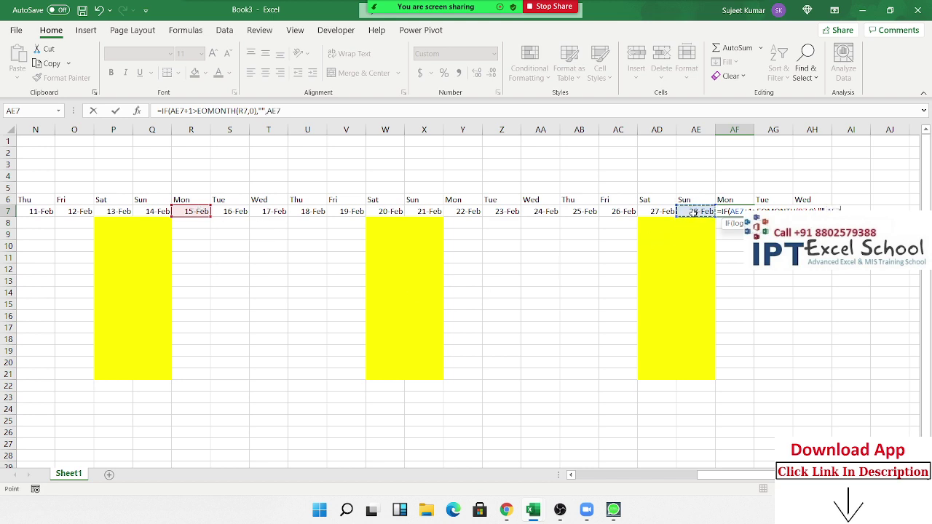
{"action": "type", "text": "+1"}
{"action": "key", "text": "Return"}
{"action": "key", "text": "Return"}
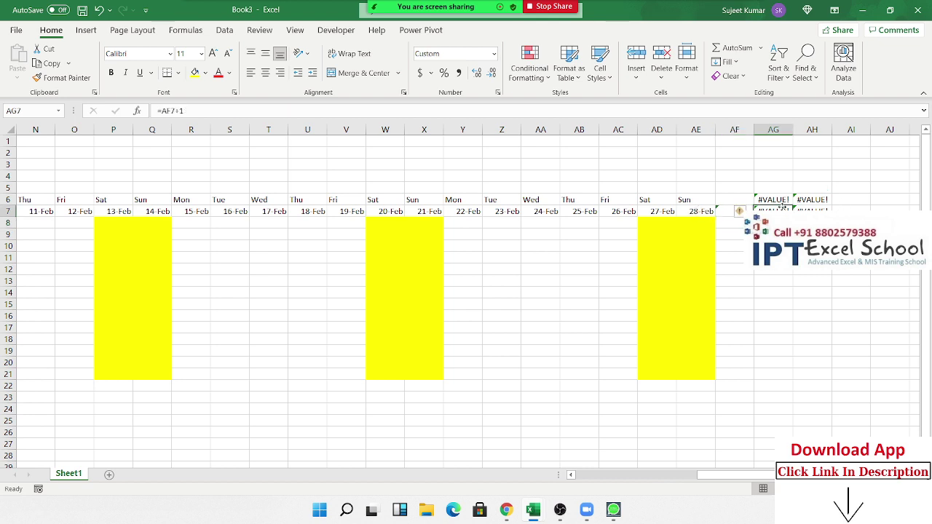
{"action": "left_click", "coordinate": [781, 209]}
Wrap AF7's formula in IFERROR(...,"") and copy it across AF7:AH7
{"action": "double_click", "coordinate": [732, 211]}
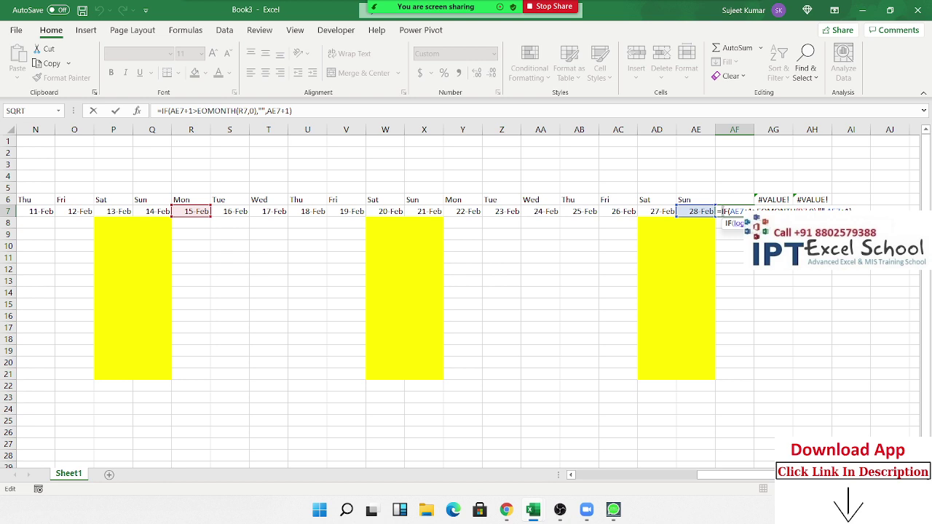
{"action": "left_click", "coordinate": [721, 211]}
{"action": "type", "text": "IFERROR("}
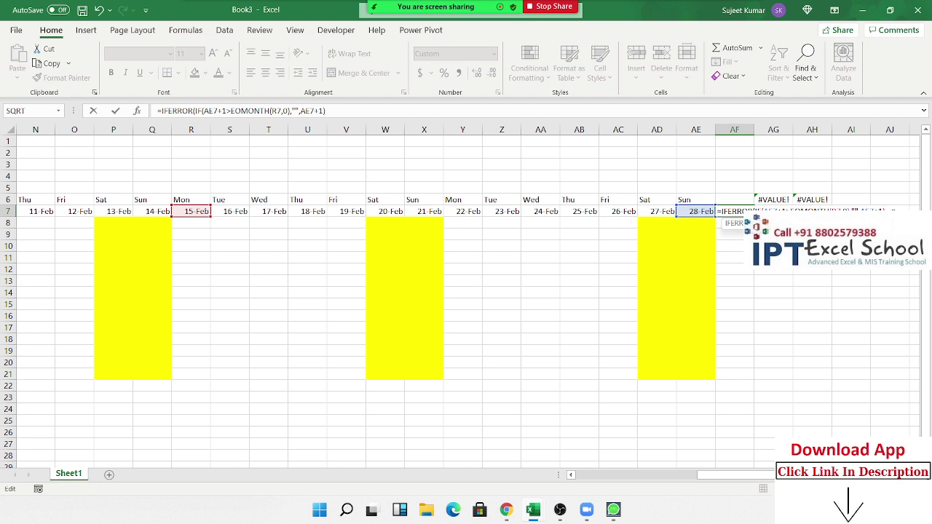
{"action": "type", "text": "\"\""}
{"action": "key", "text": "ctrl+Return"}
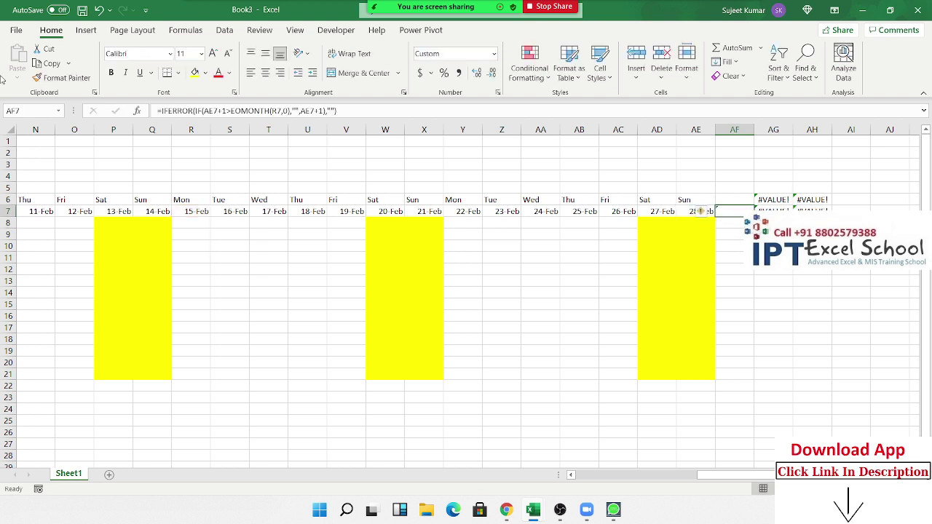
{"action": "key", "text": "ctrl+c"}
{"action": "key", "text": "shift+Right"}
{"action": "key", "text": "shift+Right"}
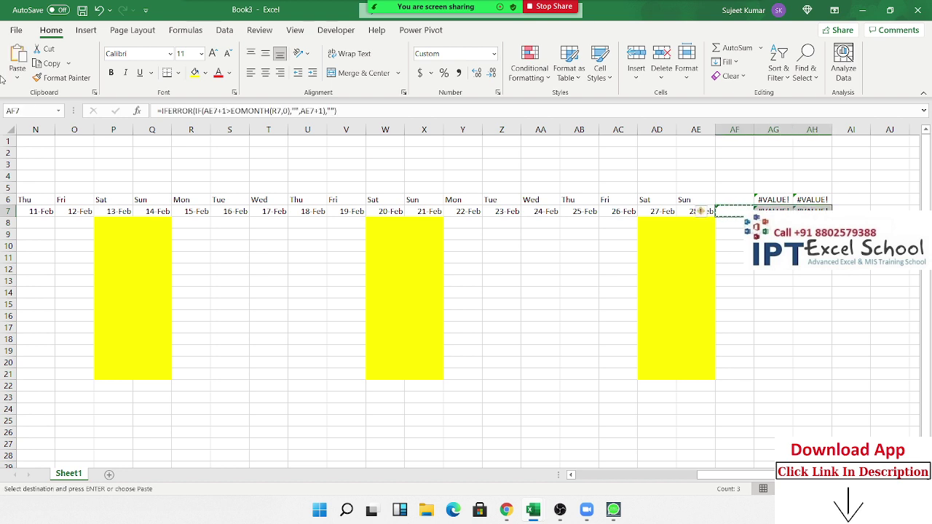
{"action": "key", "text": "Left"}
{"action": "key", "text": "Left"}
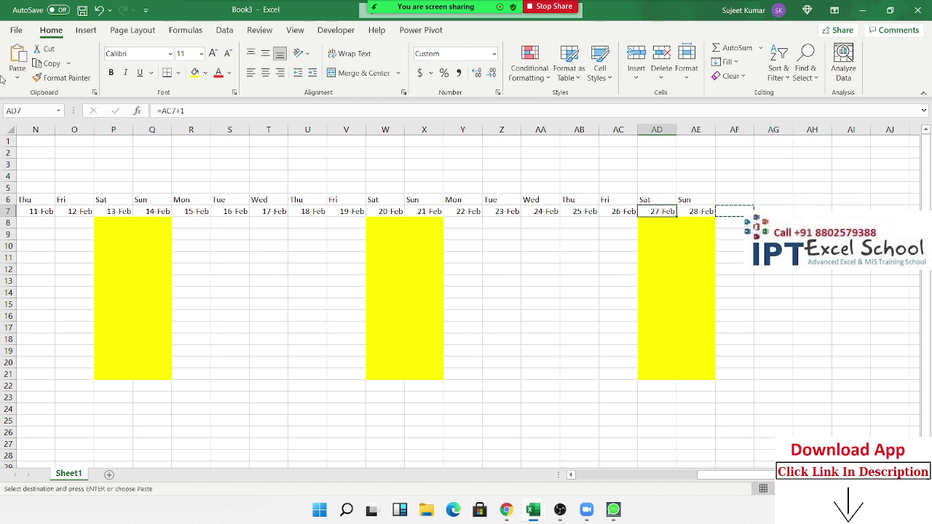
Set B3 to Mar and check the March dates along row 7
{"action": "key", "text": "Escape"}
{"action": "key", "text": "Left"}
{"action": "key", "text": "ctrl+Left"}
{"action": "key", "text": "Up"}
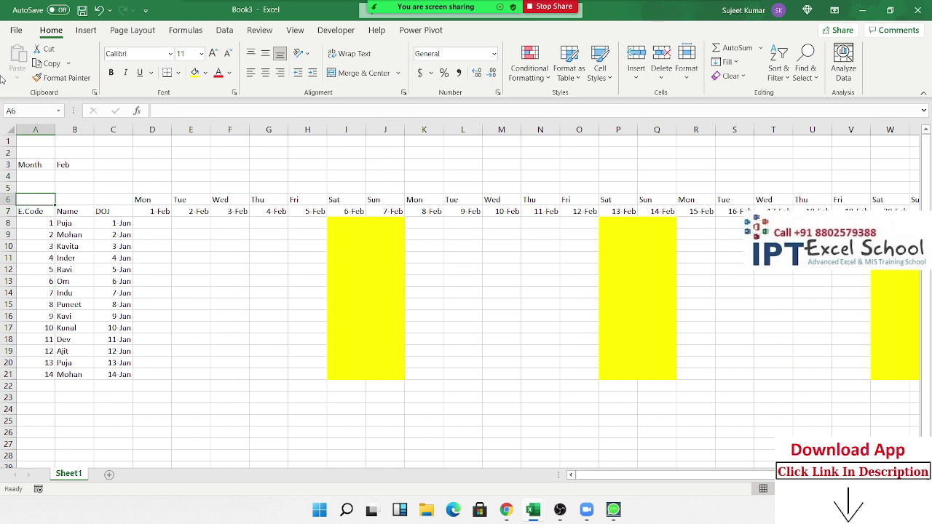
{"action": "key", "text": "Up"}
{"action": "key", "text": "Up"}
{"action": "key", "text": "Up"}
{"action": "key", "text": "Right"}
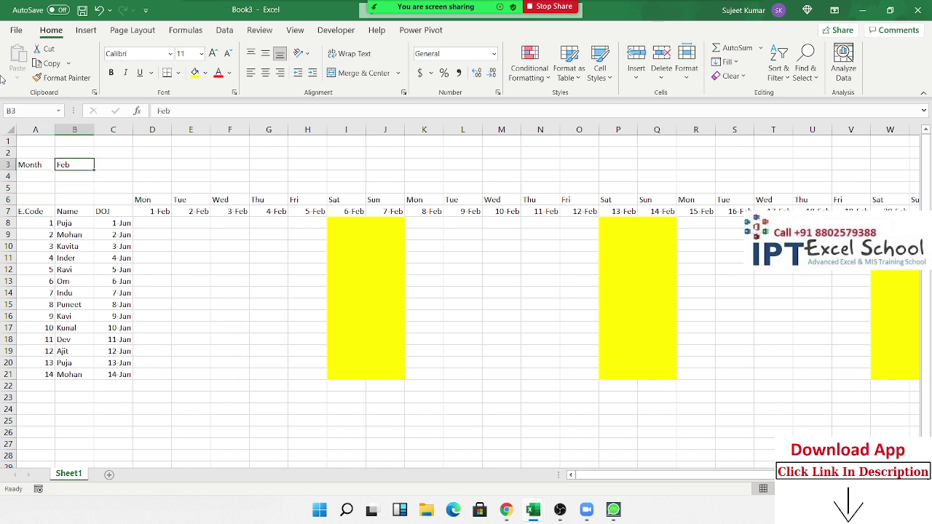
{"action": "type", "text": "Mar"}
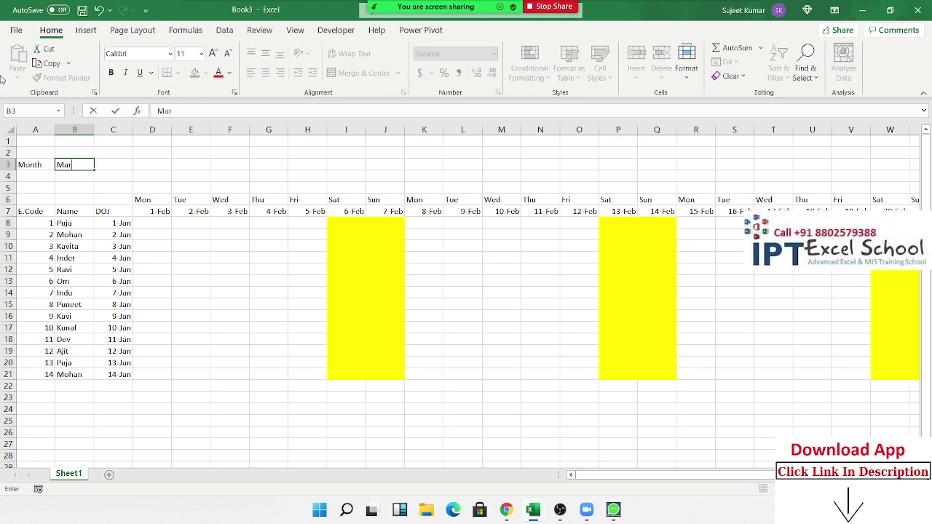
{"action": "key", "text": "Return"}
{"action": "key", "text": "Down"}
{"action": "key", "text": "Down"}
{"action": "key", "text": "Down"}
{"action": "key", "text": "Right"}
{"action": "key", "text": "Right"}
{"action": "key", "text": "Right"}
{"action": "key", "text": "Right"}
{"action": "key", "text": "Right"}
{"action": "key", "text": "Right"}
{"action": "key", "text": "Right"}
{"action": "key", "text": "Right"}
{"action": "key", "text": "Right"}
{"action": "key", "text": "Right"}
{"action": "key", "text": "Right"}
{"action": "key", "text": "Right"}
{"action": "key", "text": "Right"}
{"action": "key", "text": "Right"}
{"action": "key", "text": "Right"}
{"action": "key", "text": "Right"}
{"action": "key", "text": "Right"}
{"action": "key", "text": "Right"}
{"action": "key", "text": "Right"}
{"action": "key", "text": "Right"}
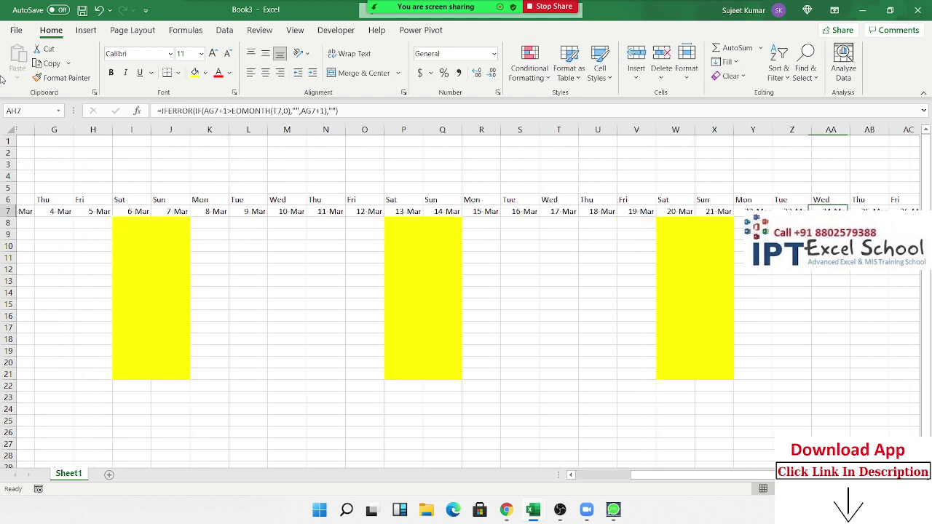
Set B3 to Apr and check the April dates run to month end
{"action": "key", "text": "Left"}
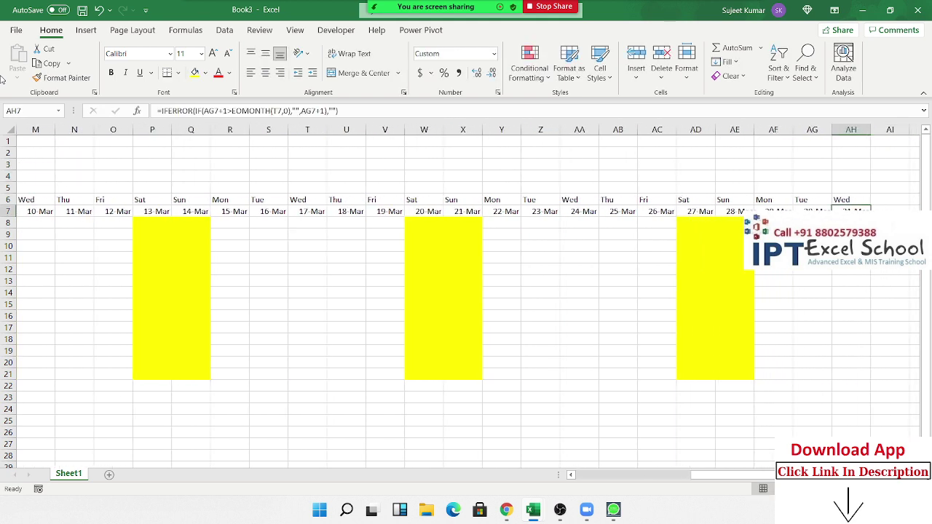
{"action": "key", "text": "ctrl+Left"}
{"action": "key", "text": "Up"}
{"action": "key", "text": "Right"}
{"action": "key", "text": "Up"}
{"action": "key", "text": "Up"}
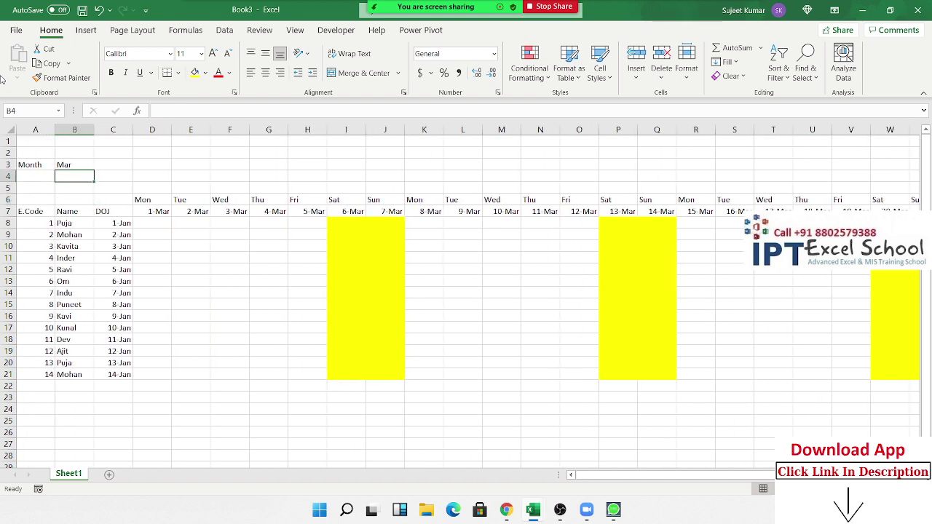
{"action": "key", "text": "Up"}
{"action": "type", "text": "Apr"}
{"action": "key", "text": "Return"}
{"action": "key", "text": "Return"}
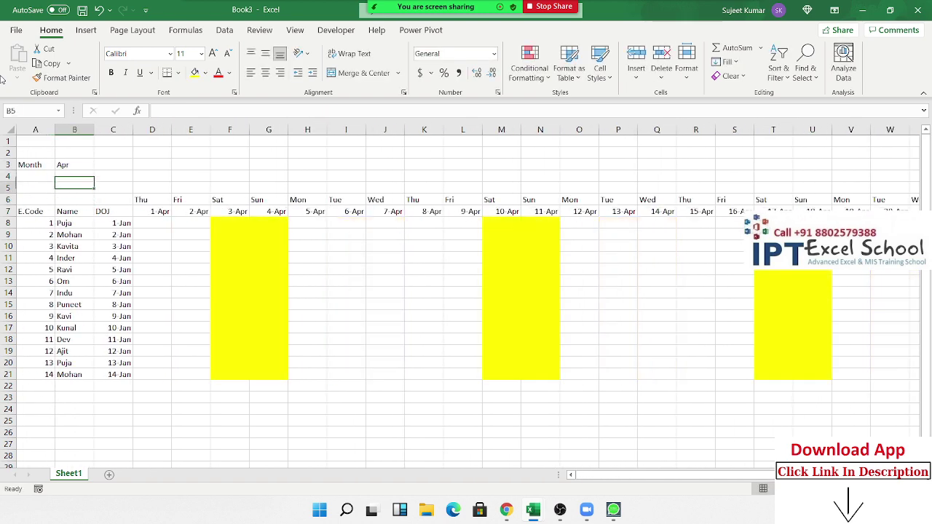
{"action": "key", "text": "Down"}
{"action": "key", "text": "Down"}
{"action": "key", "text": "ctrl+Right"}
{"action": "key", "text": "Left"}
{"action": "key", "text": "Left"}
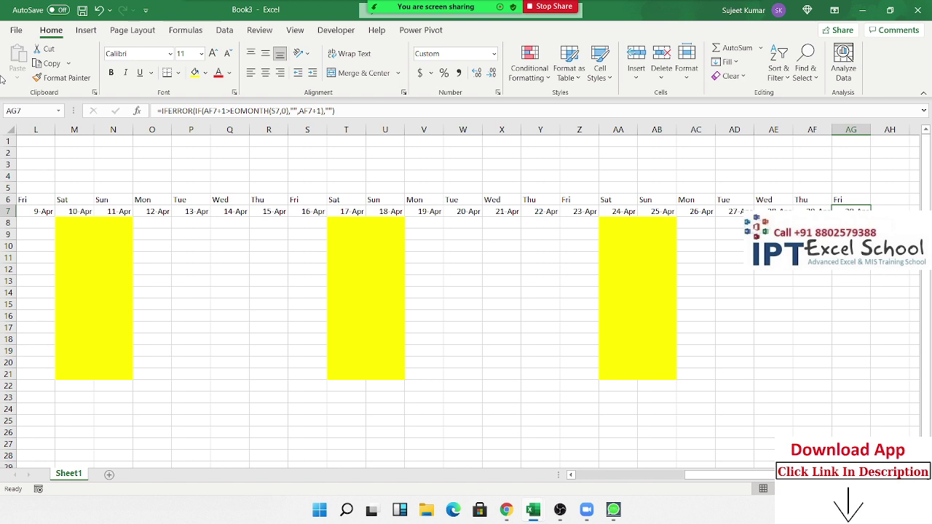
{"action": "key", "text": "Left"}
{"action": "key", "text": "Left"}
{"action": "key", "text": "Left"}
{"action": "key", "text": "Left"}
{"action": "key", "text": "Left"}
{"action": "key", "text": "Left"}
{"action": "key", "text": "Left"}
{"action": "key", "text": "Left"}
{"action": "key", "text": "Left"}
{"action": "key", "text": "Left"}
{"action": "key", "text": "Left"}
{"action": "key", "text": "Left"}
{"action": "key", "text": "Left"}
{"action": "key", "text": "Left"}
{"action": "key", "text": "Left"}
{"action": "key", "text": "Left"}
{"action": "key", "text": "Left"}
{"action": "key", "text": "Left"}
{"action": "key", "text": "Left"}
{"action": "key", "text": "Left"}
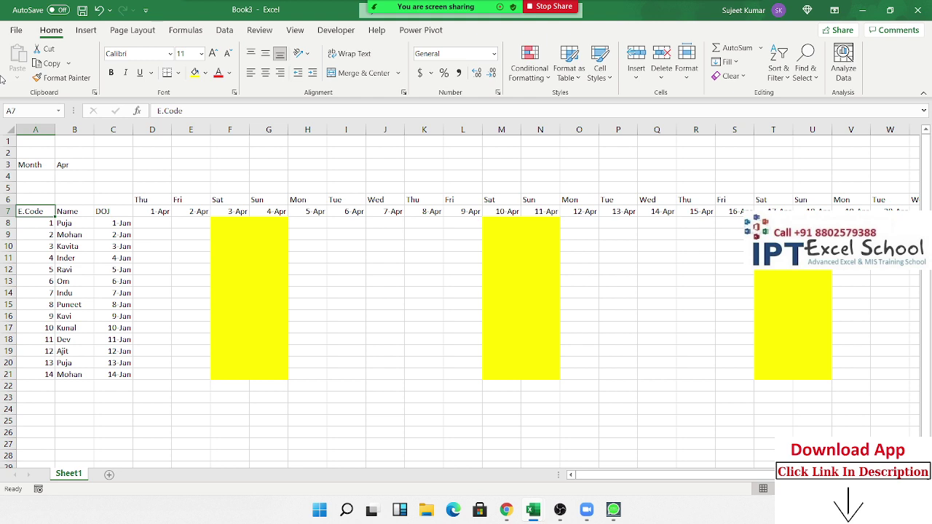
Inspect the first date's formula and the extent of the attendance table
{"action": "key", "text": "Right"}
{"action": "key", "text": "Right"}
{"action": "key", "text": "Right"}
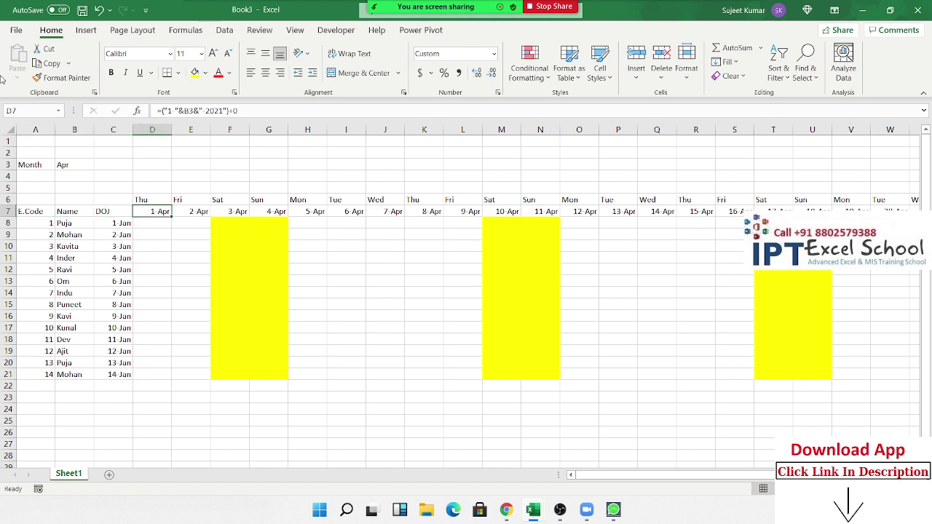
{"action": "key", "text": "Down"}
{"action": "key", "text": "Up"}
{"action": "key", "text": "Up"}
{"action": "key", "text": "Left"}
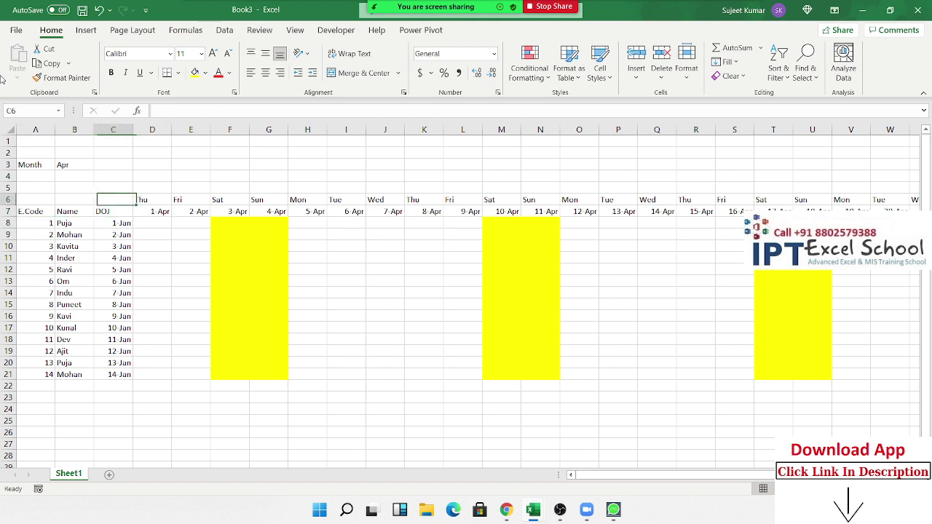
{"action": "key", "text": "Left"}
{"action": "key", "text": "Left"}
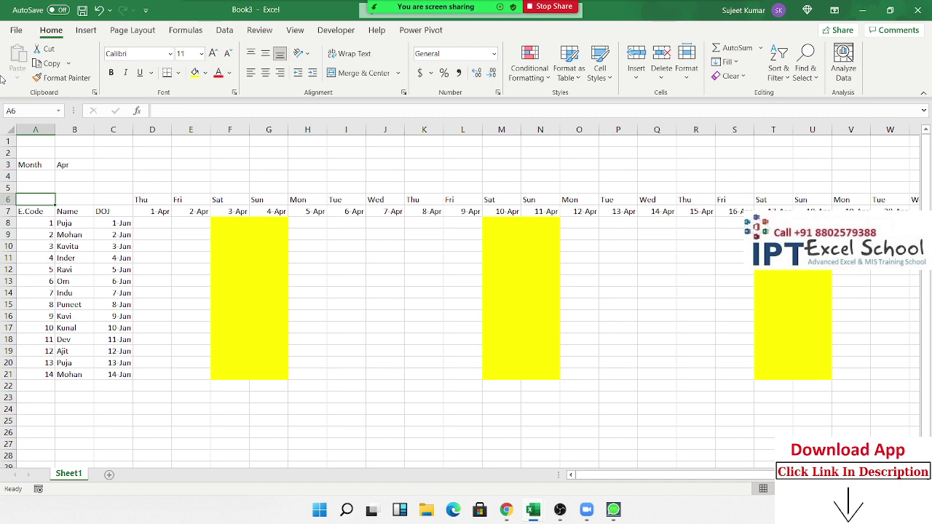
{"action": "key", "text": "Down"}
Apply All Borders to the employee table A7:C21
{"action": "key", "text": "ctrl+shift+Right"}
{"action": "key", "text": "ctrl+shift+Down"}
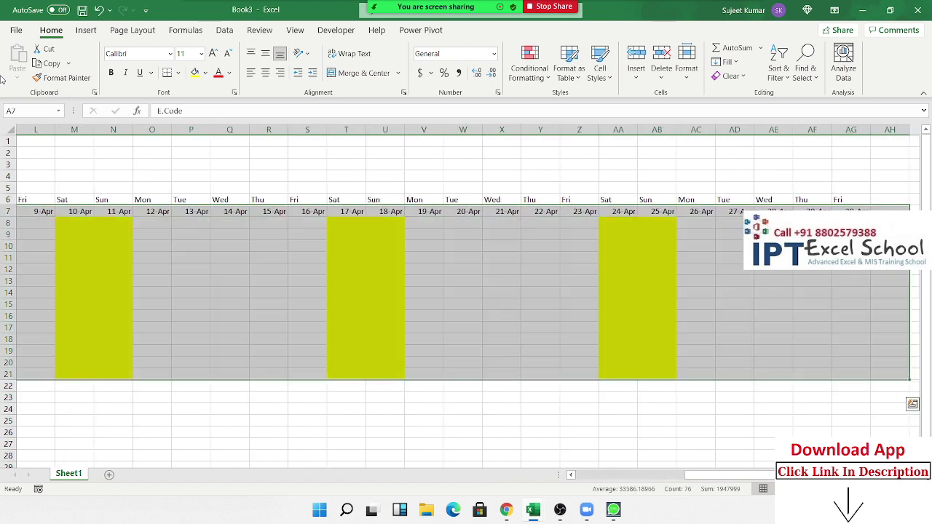
{"action": "key", "text": "Left"}
{"action": "key", "text": "Right"}
{"action": "key", "text": "Left"}
{"action": "key", "text": "shift+Right"}
{"action": "key", "text": "shift+Right"}
{"action": "key", "text": "ctrl+shift+Down"}
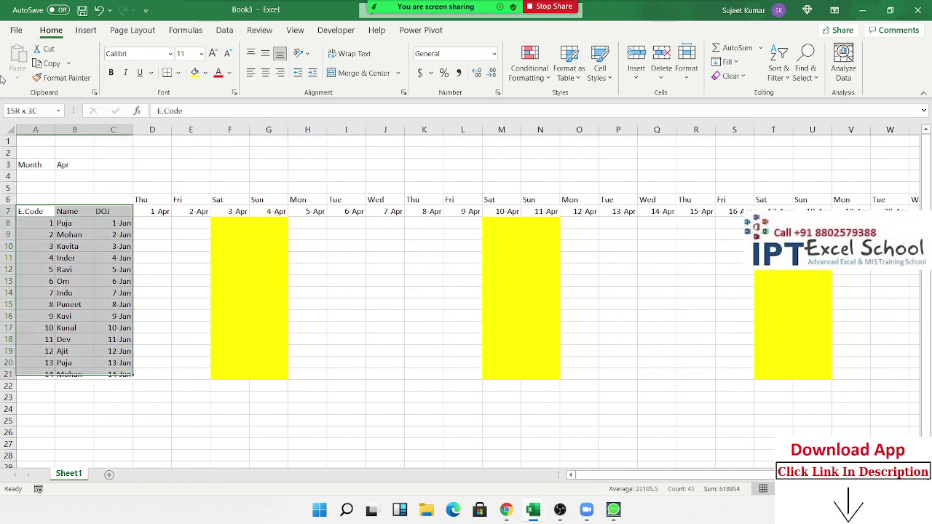
{"action": "left_click", "coordinate": [180, 73]}
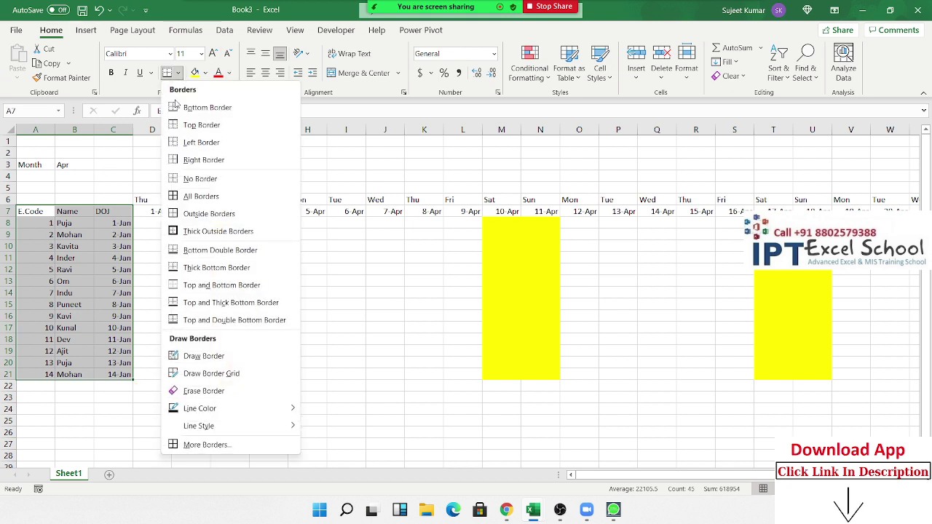
{"action": "left_click", "coordinate": [189, 201]}
{"action": "left_click", "coordinate": [155, 213]}
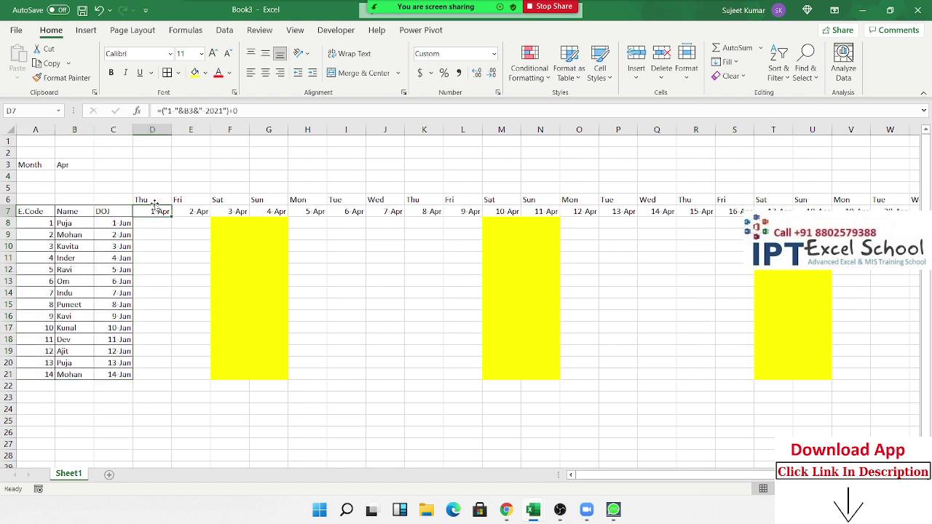
Review D6's custom number format and close Format Cells unchanged
{"action": "left_click", "coordinate": [155, 199]}
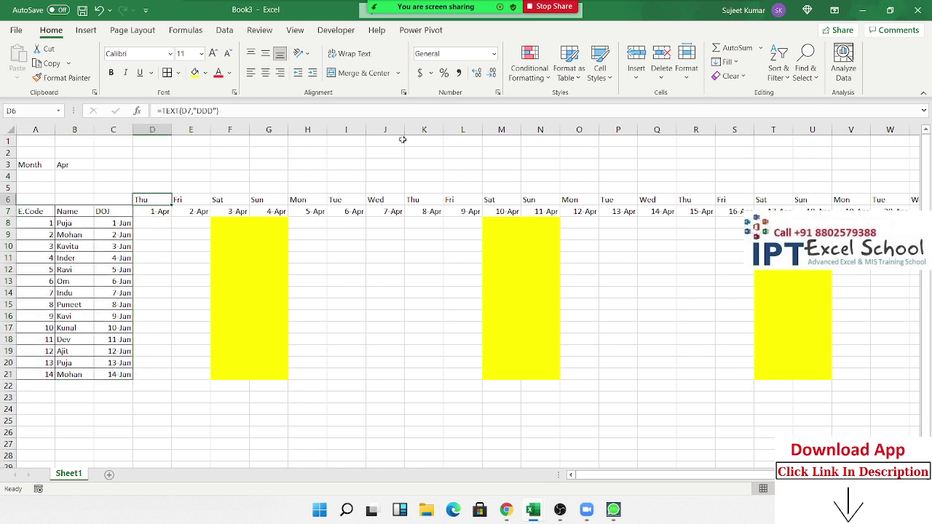
{"action": "left_click", "coordinate": [498, 92]}
{"action": "left_click", "coordinate": [439, 220]}
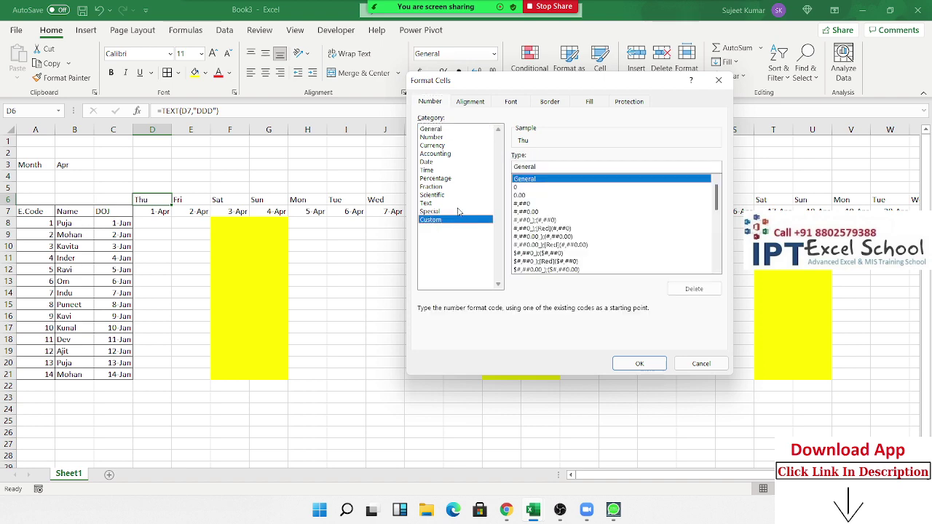
{"action": "left_click", "coordinate": [719, 80]}
Start a new formula-based conditional rule on D6 testing that D7 is not blank
{"action": "left_click", "coordinate": [530, 66]}
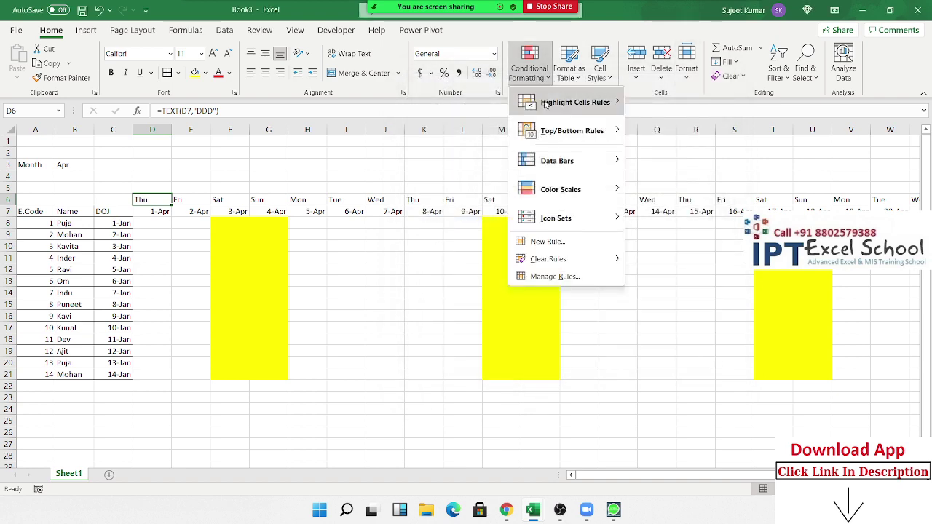
{"action": "left_click", "coordinate": [551, 243]}
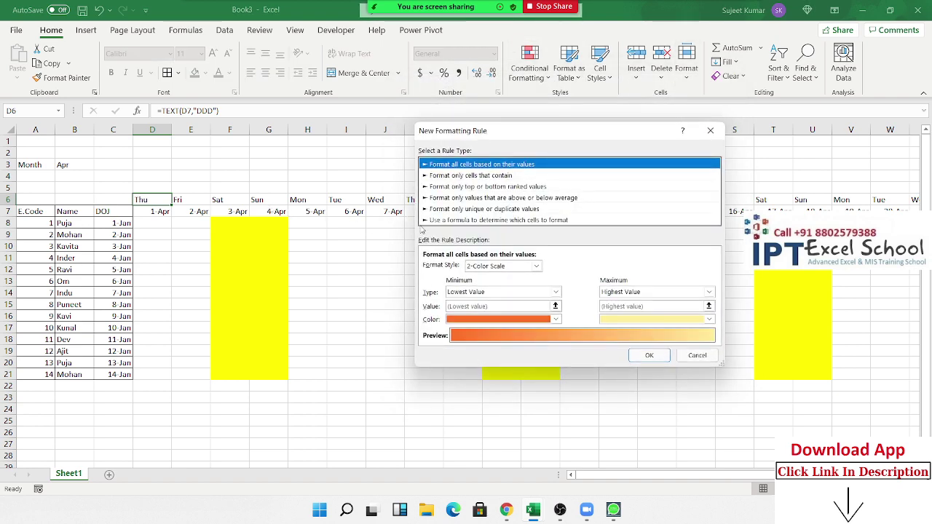
{"action": "left_click", "coordinate": [435, 220]}
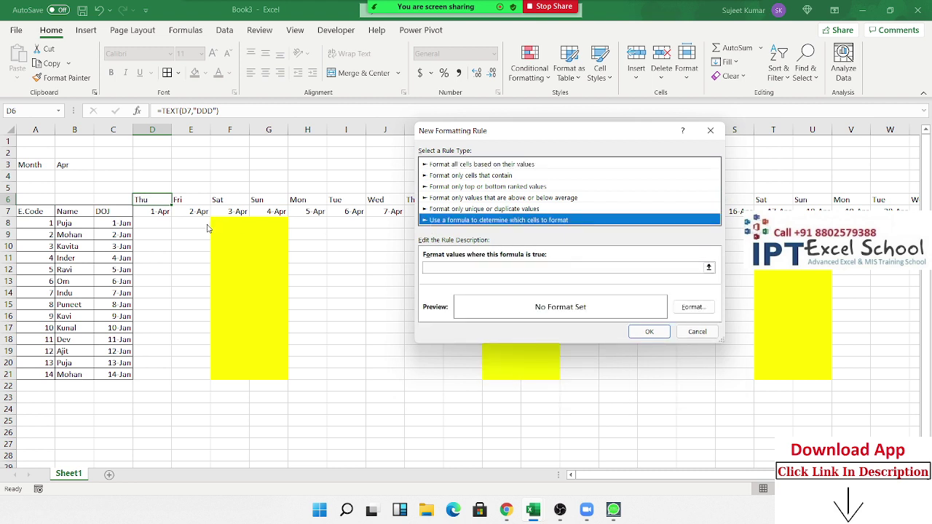
{"action": "left_click", "coordinate": [429, 266]}
{"action": "left_click", "coordinate": [157, 211]}
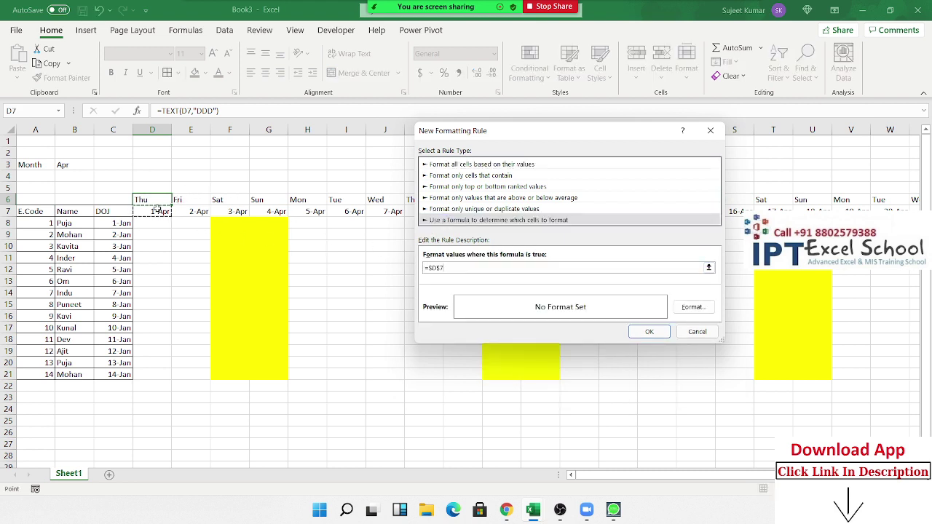
{"action": "type", "text": "<>\""}
Give the rule an outline border and finalize it as =D$7<>""
{"action": "left_click", "coordinate": [693, 307]}
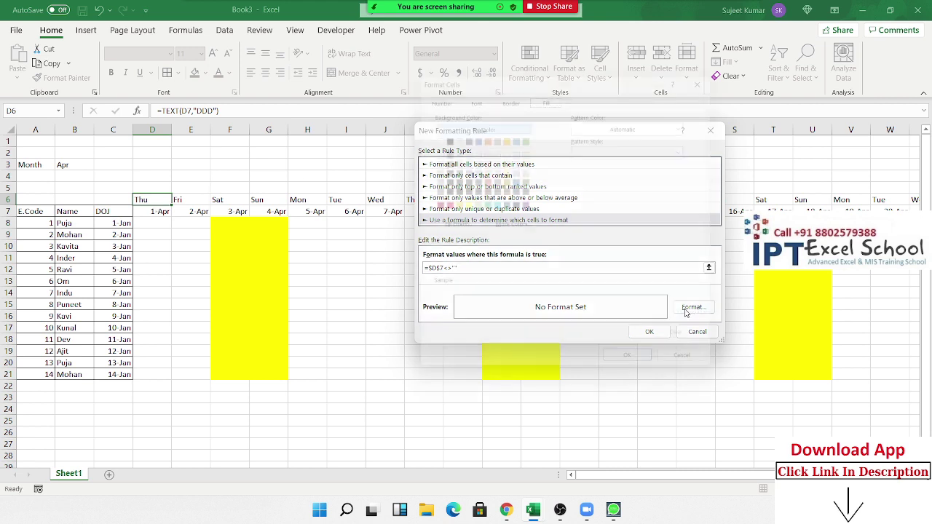
{"action": "left_click", "coordinate": [512, 92]}
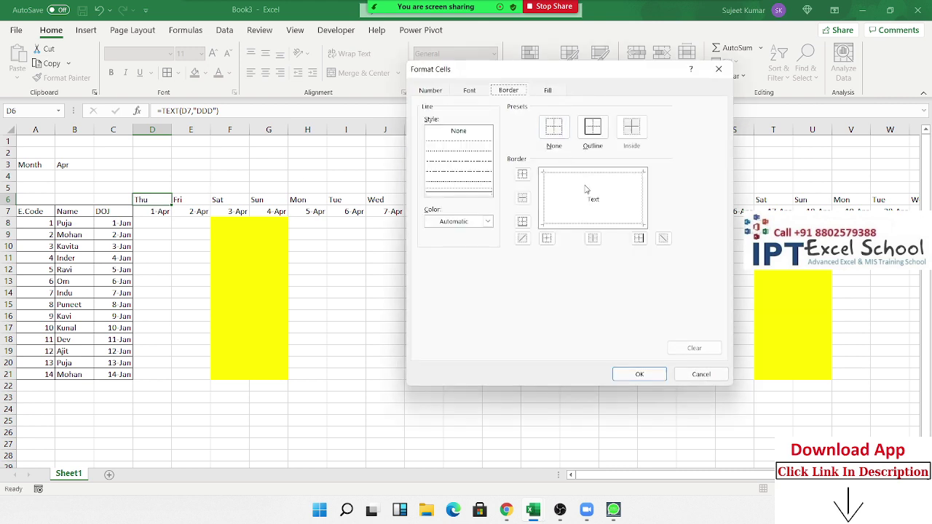
{"action": "left_click", "coordinate": [592, 128]}
{"action": "left_click", "coordinate": [640, 375]}
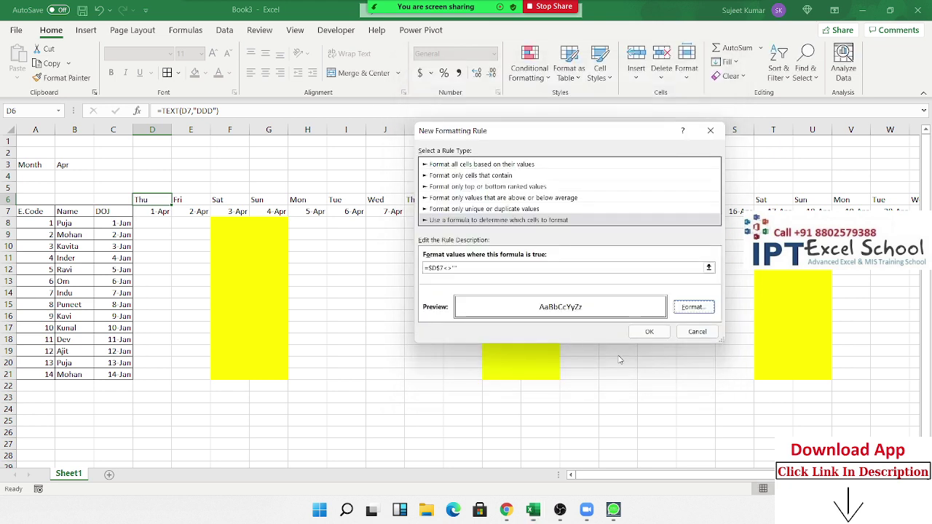
{"action": "left_click", "coordinate": [430, 268]}
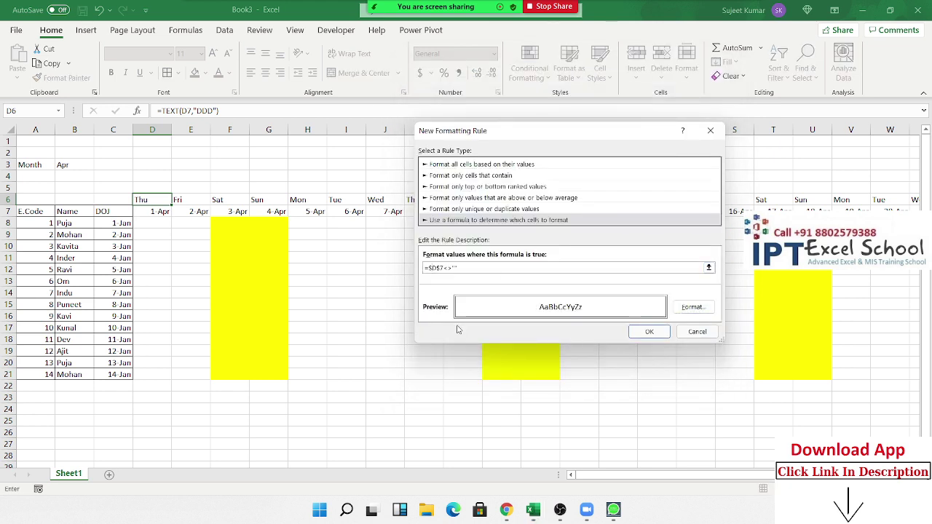
{"action": "key", "text": "BackSpace"}
{"action": "left_click", "coordinate": [649, 332]}
{"action": "left_click", "coordinate": [65, 78]}
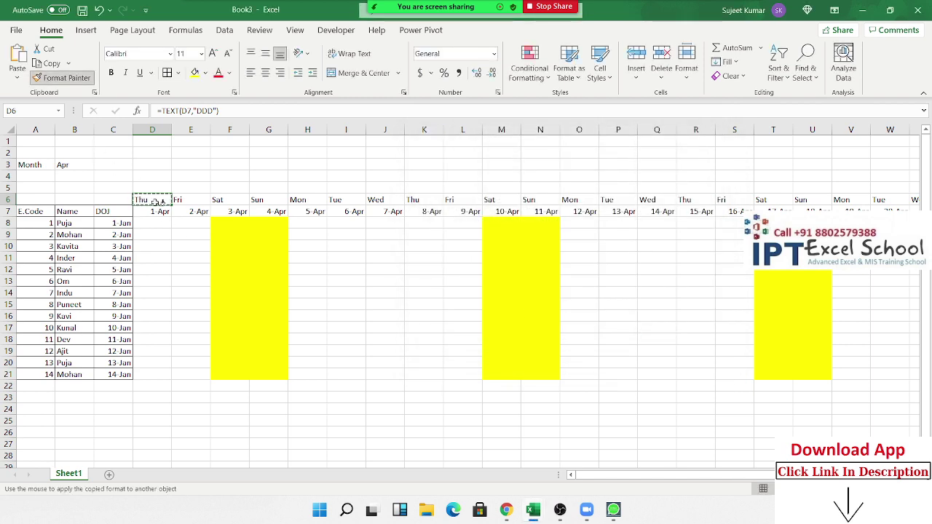
Paint D6's conditional border rule across the attendance grid D6:AH21
{"action": "mouse_move", "coordinate": [152, 201]}
{"action": "left_mouse_down"}
{"action": "mouse_move", "coordinate": [616, 350]}
{"action": "mouse_move", "coordinate": [930, 364]}
{"action": "mouse_move", "coordinate": [874, 360]}
{"action": "mouse_move", "coordinate": [822, 374]}
{"action": "left_mouse_up"}
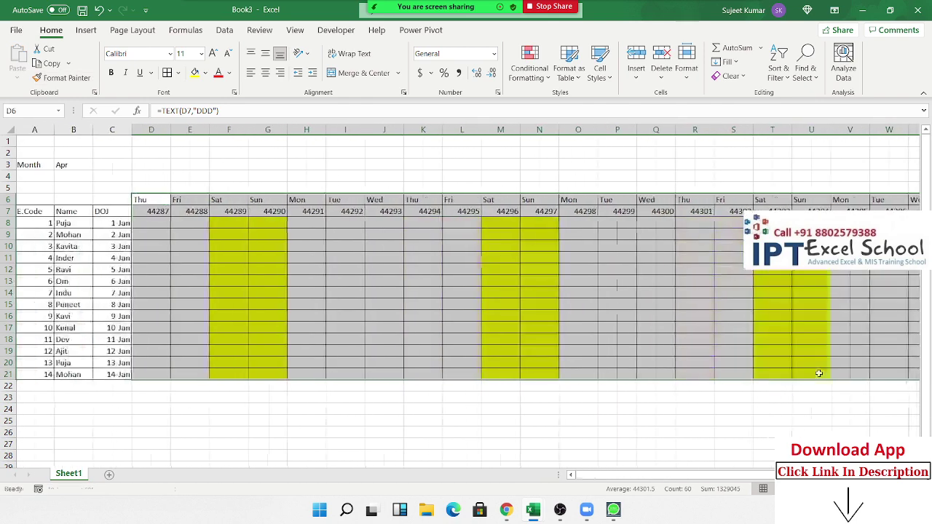
{"action": "left_click", "coordinate": [401, 287]}
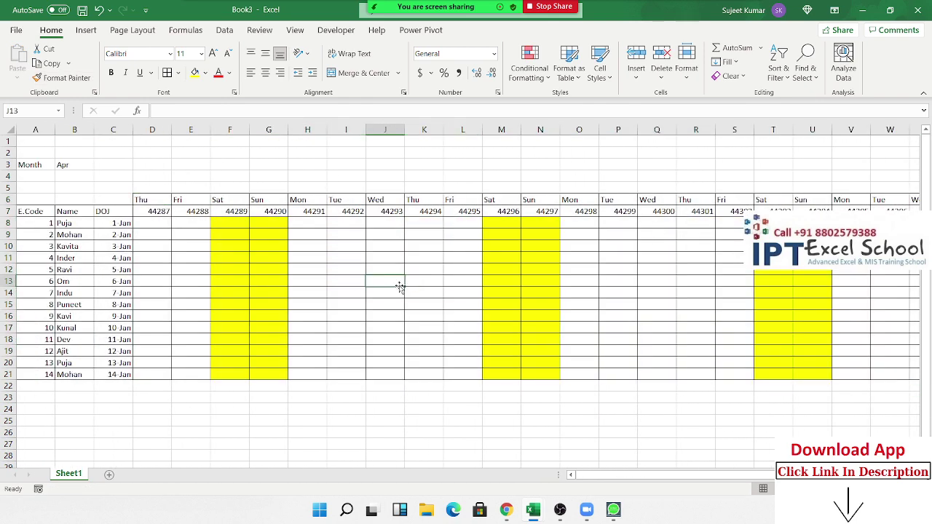
{"action": "key", "text": "ctrl+Right"}
{"action": "key", "text": "Left"}
{"action": "key", "text": "Left"}
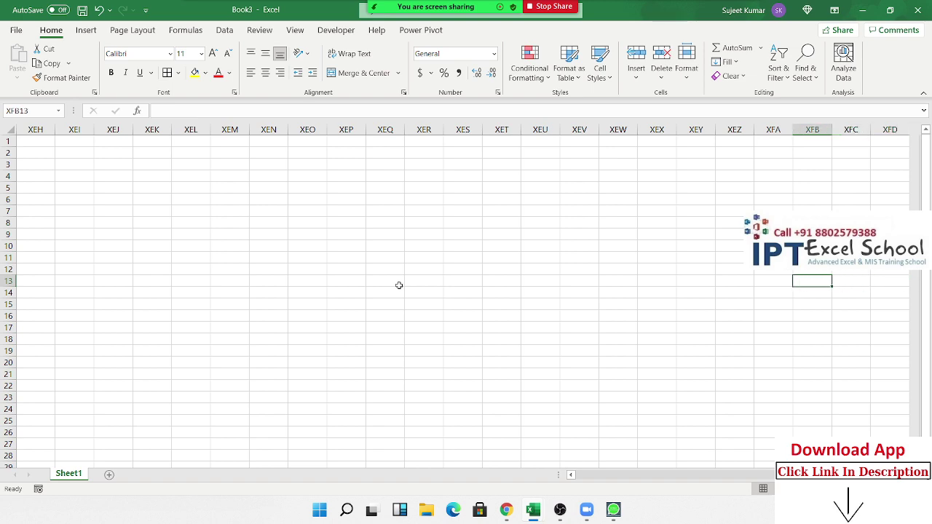
{"action": "key", "text": "ctrl+Left"}
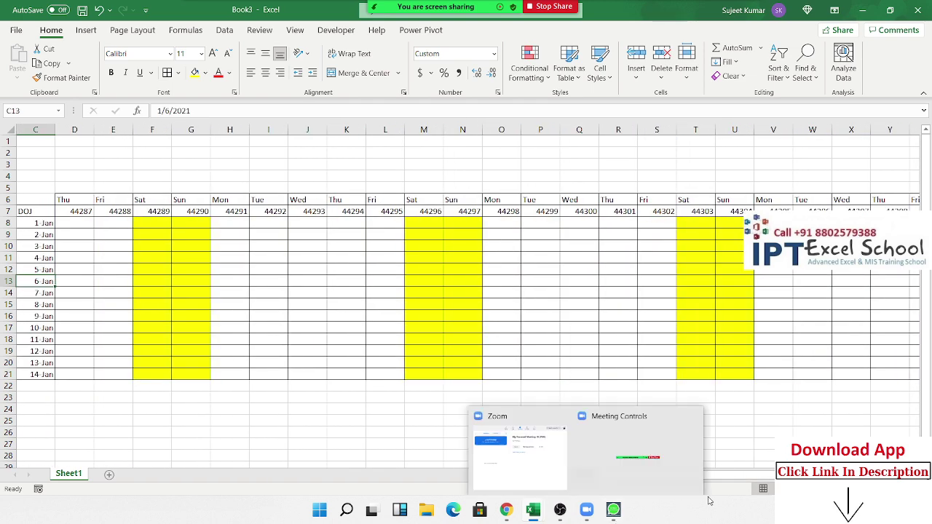
{"action": "left_click_drag", "start_coordinate": [761, 474], "coordinate": [687, 439]}
Reformat the row 7 values from D7 onward as day-month-year dates
{"action": "left_click", "coordinate": [158, 213]}
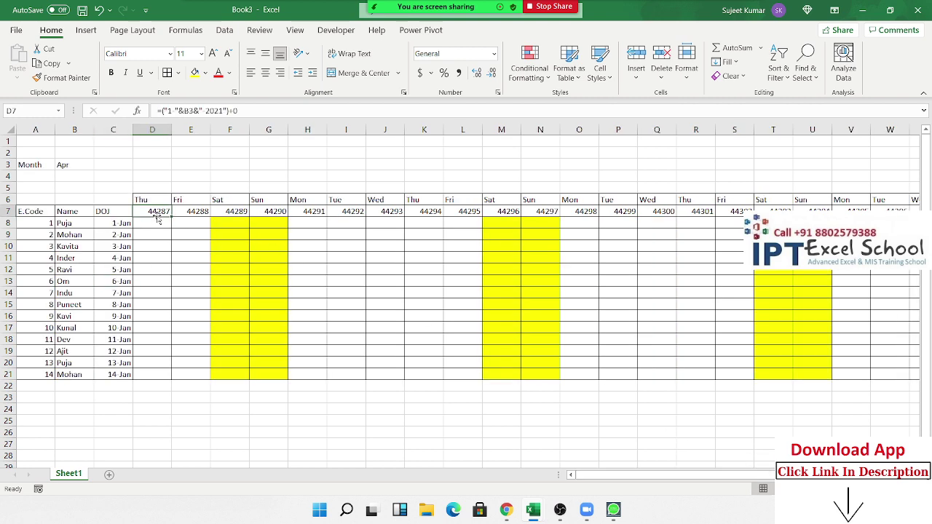
{"action": "key", "text": "ctrl+shift+Right"}
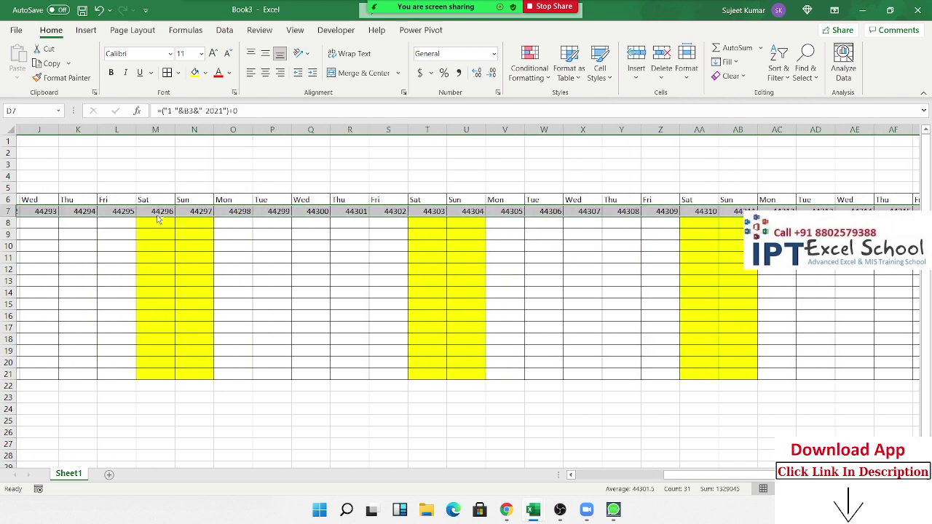
{"action": "key", "text": "ctrl+shift+3"}
{"action": "left_click", "coordinate": [157, 216]}
{"action": "key", "text": "ctrl+Right"}
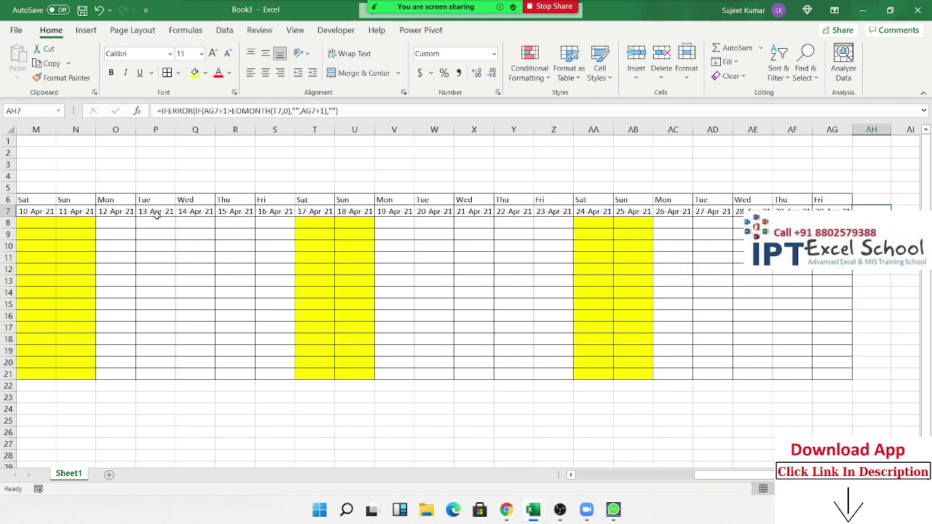
{"action": "key", "text": "Left"}
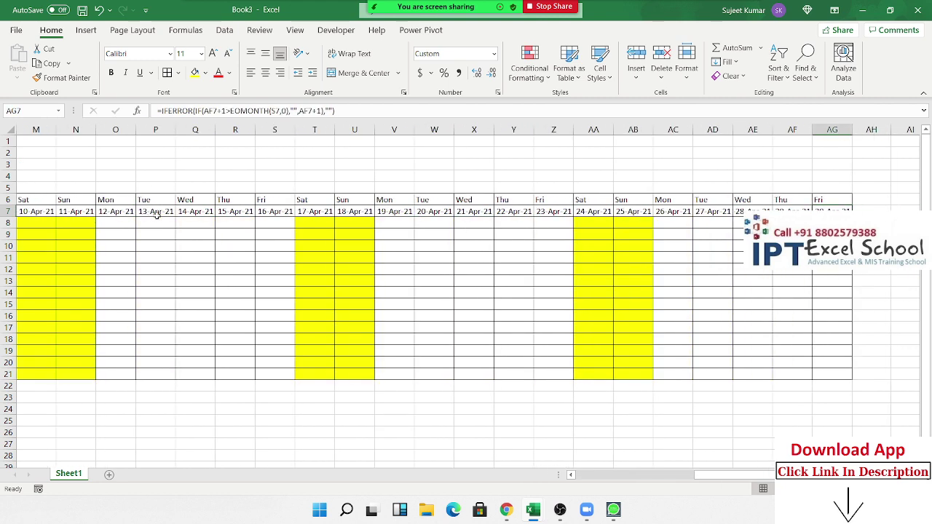
Paint AG6's formatting onto column AH, rows 6 to 21
{"action": "key", "text": "Up"}
{"action": "key", "text": "Up"}
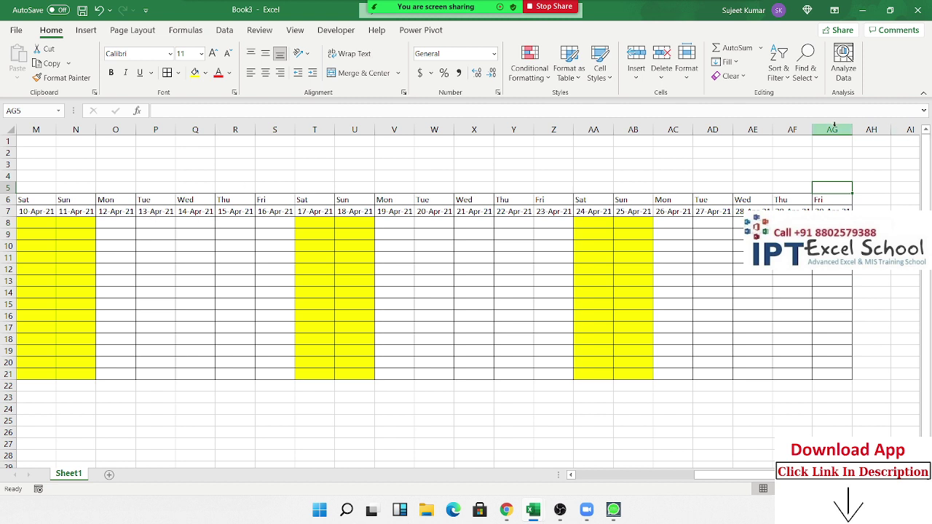
{"action": "left_click", "coordinate": [827, 202]}
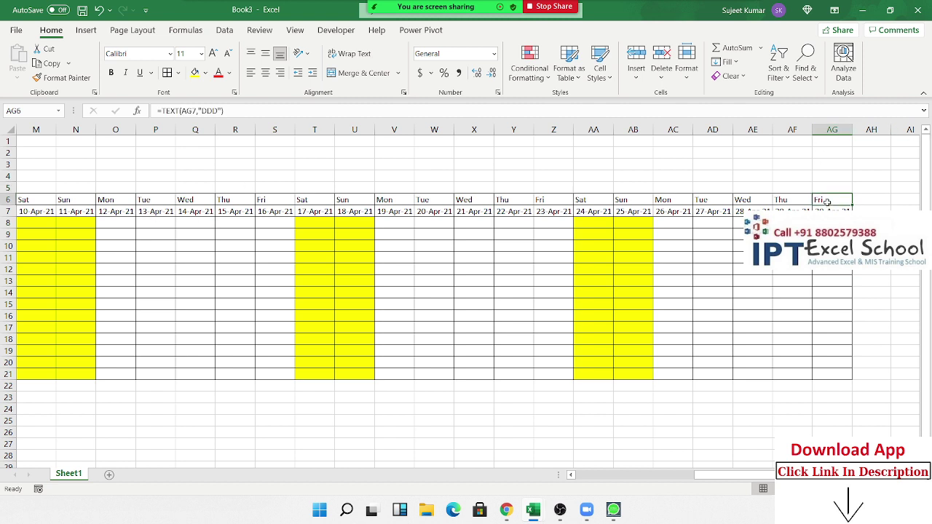
{"action": "left_click", "coordinate": [62, 77]}
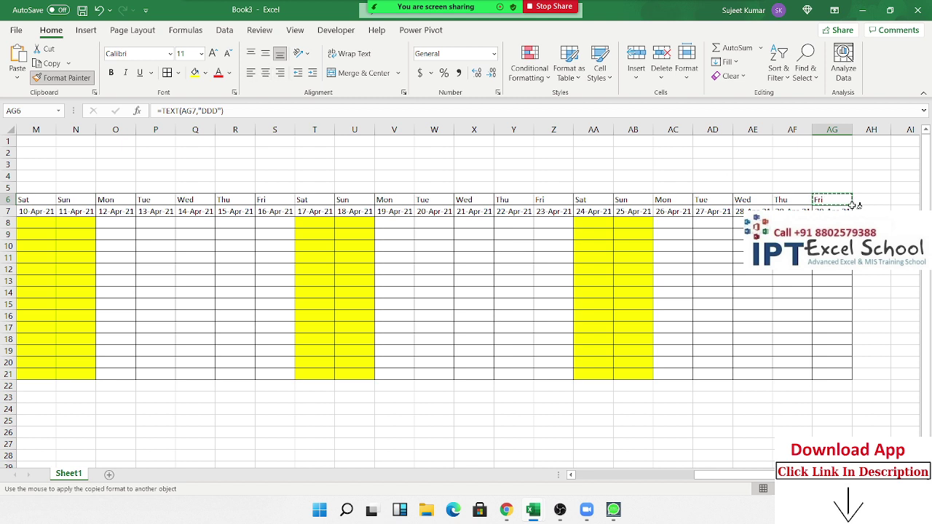
{"action": "left_click_drag", "start_coordinate": [868, 200], "coordinate": [867, 376]}
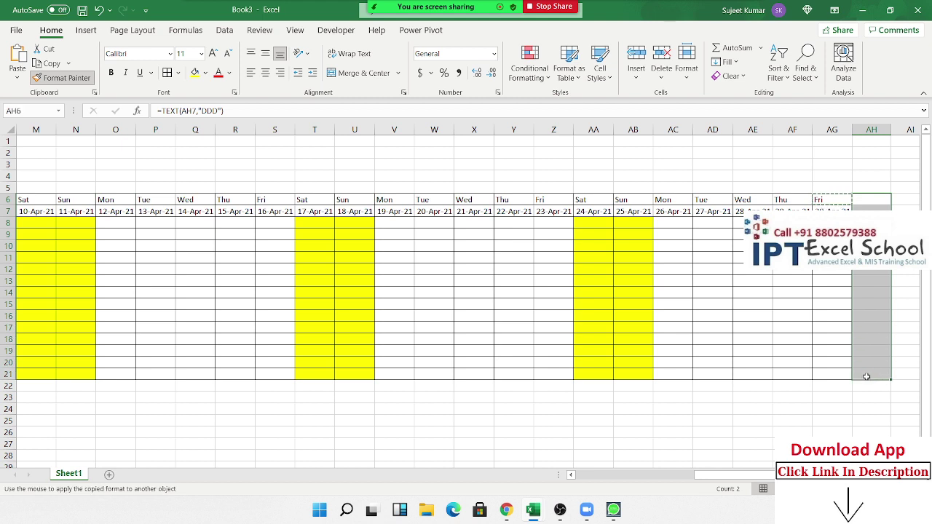
{"action": "left_click", "coordinate": [823, 326]}
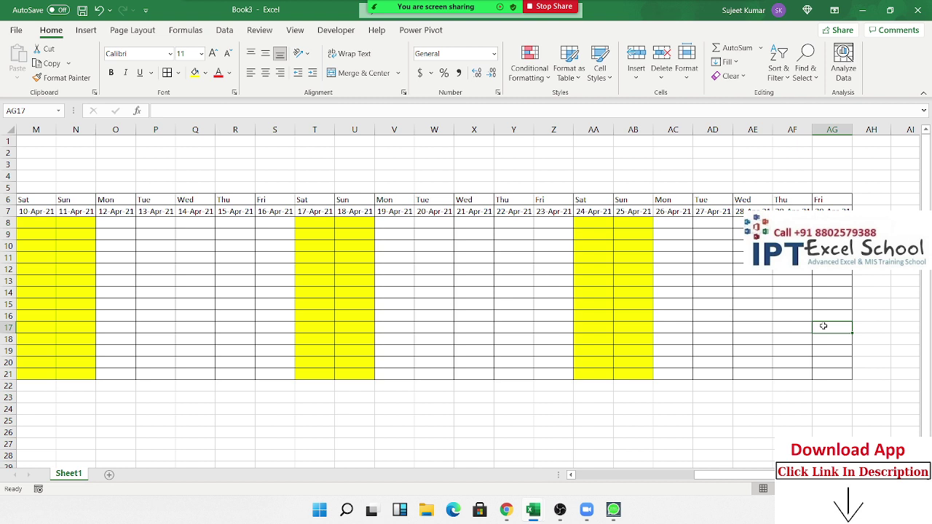
Set the month in B3 to Feb and check the month-end date columns
{"action": "key", "text": "Left"}
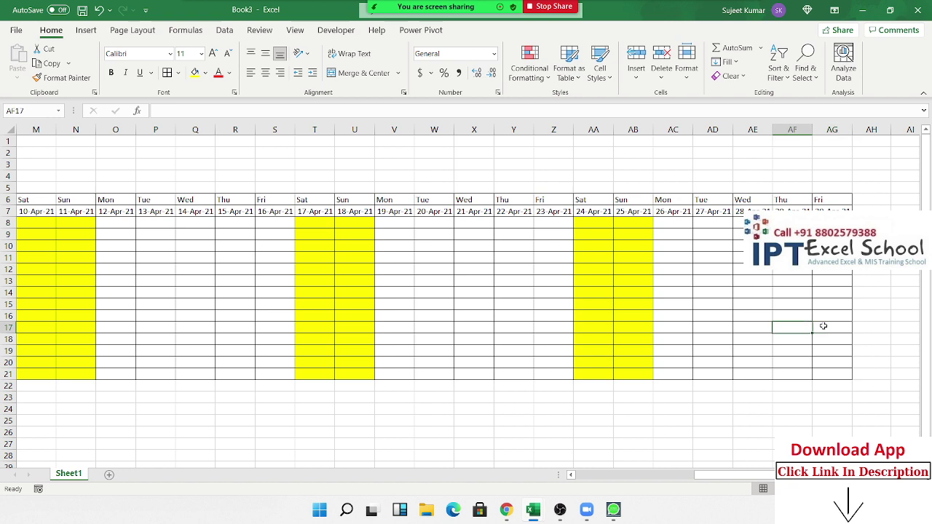
{"action": "key", "text": "ctrl+Left"}
{"action": "key", "text": "ctrl+Left"}
{"action": "key", "text": "ctrl+Up"}
{"action": "key", "text": "ctrl+Up"}
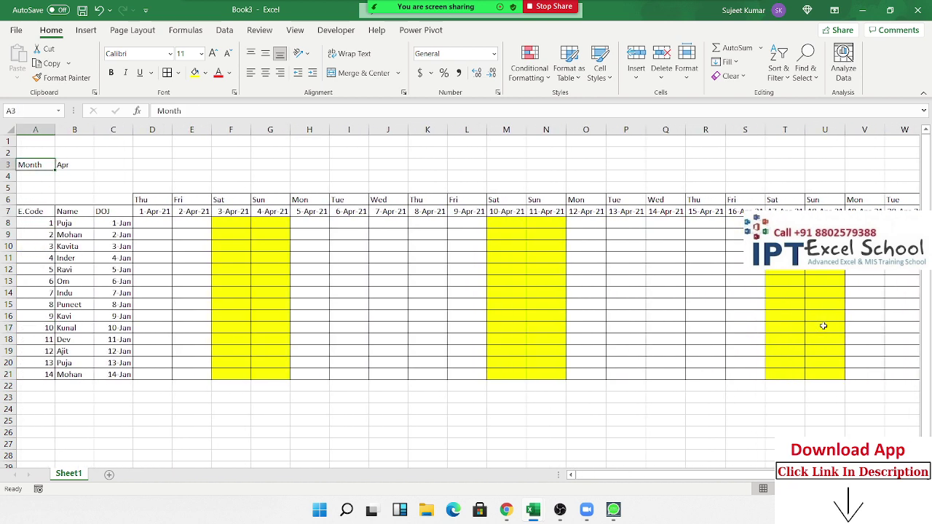
{"action": "key", "text": "Right"}
{"action": "type", "text": "Feb"}
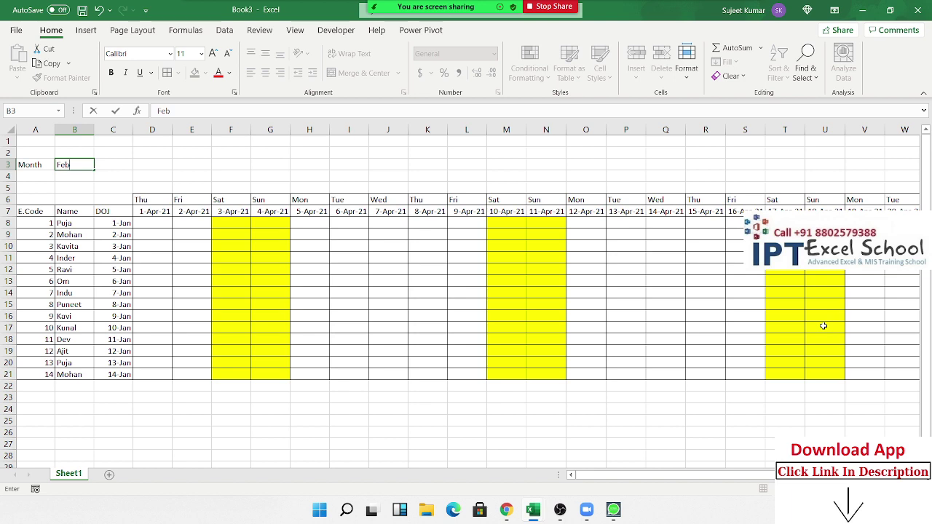
{"action": "key", "text": "Return"}
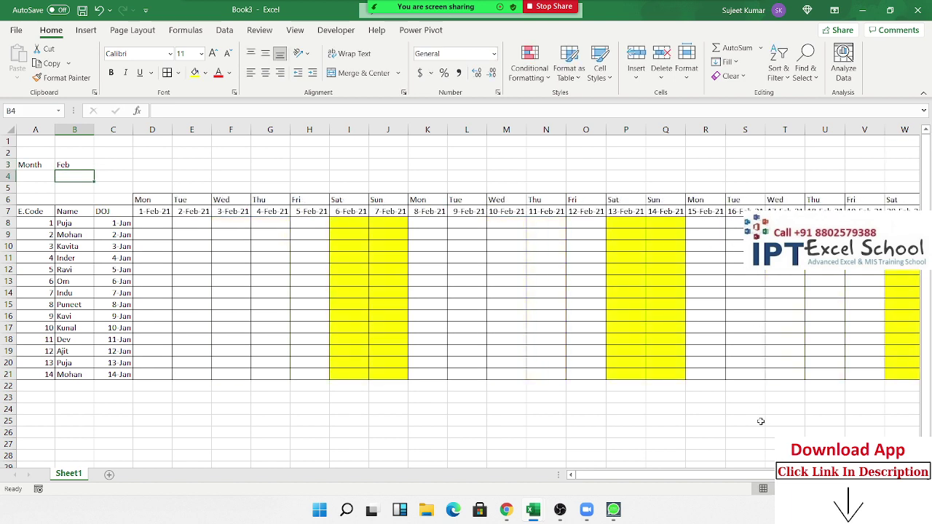
{"action": "left_click_drag", "start_coordinate": [737, 479], "coordinate": [856, 479]}
{"action": "left_click_drag", "start_coordinate": [802, 210], "coordinate": [862, 373]}
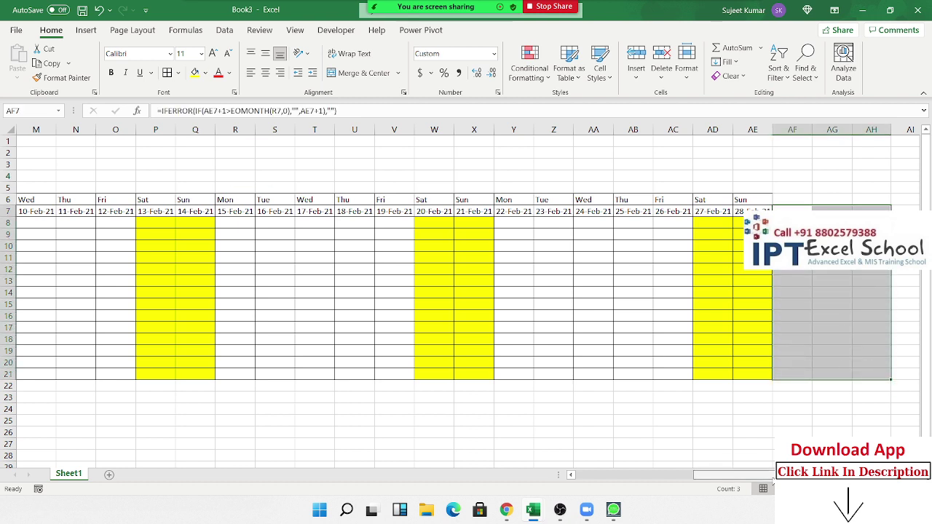
{"action": "left_click_drag", "start_coordinate": [728, 478], "coordinate": [608, 479]}
Change the month in B3 to Aug and check the month-end date formula in AH7
{"action": "left_click", "coordinate": [82, 166]}
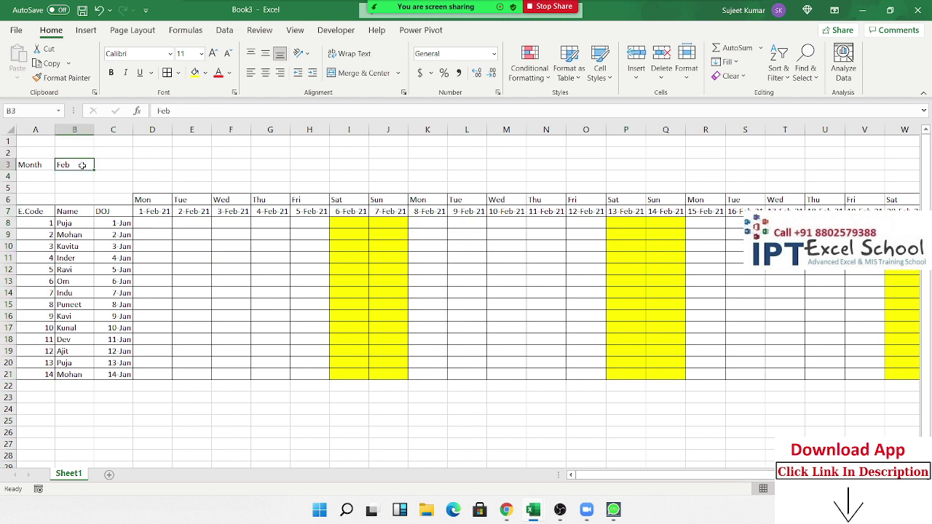
{"action": "type", "text": "Feb"}
{"action": "key", "text": "BackSpace"}
{"action": "key", "text": "BackSpace"}
{"action": "key", "text": "BackSpace"}
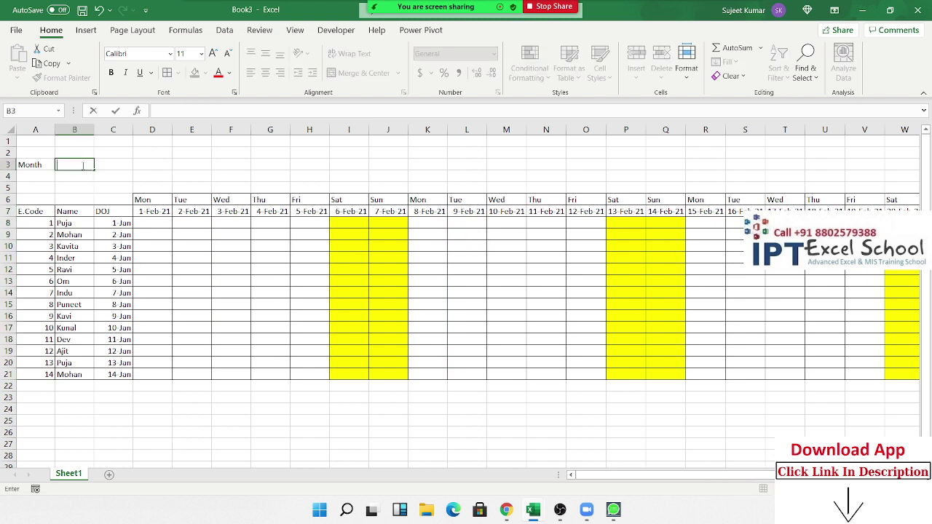
{"action": "type", "text": "Aug"}
{"action": "key", "text": "Return"}
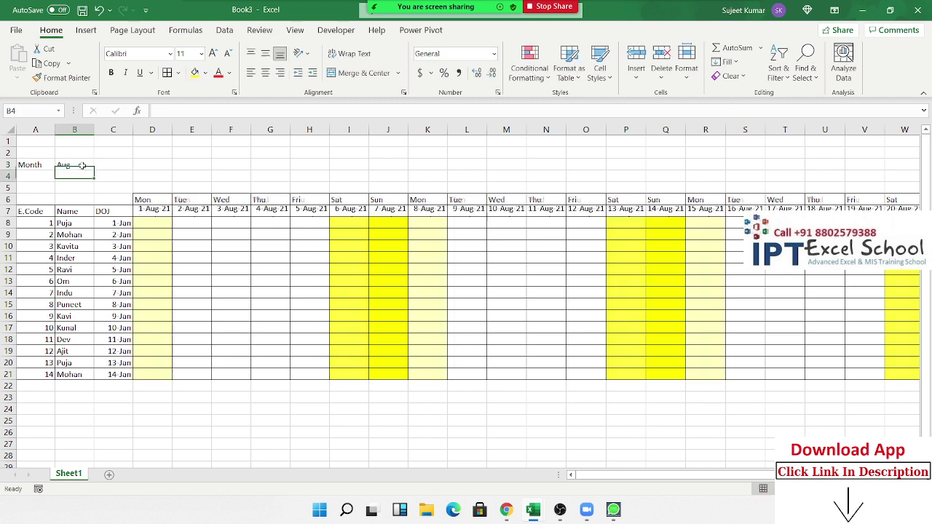
{"action": "left_click_drag", "start_coordinate": [604, 475], "coordinate": [756, 475]}
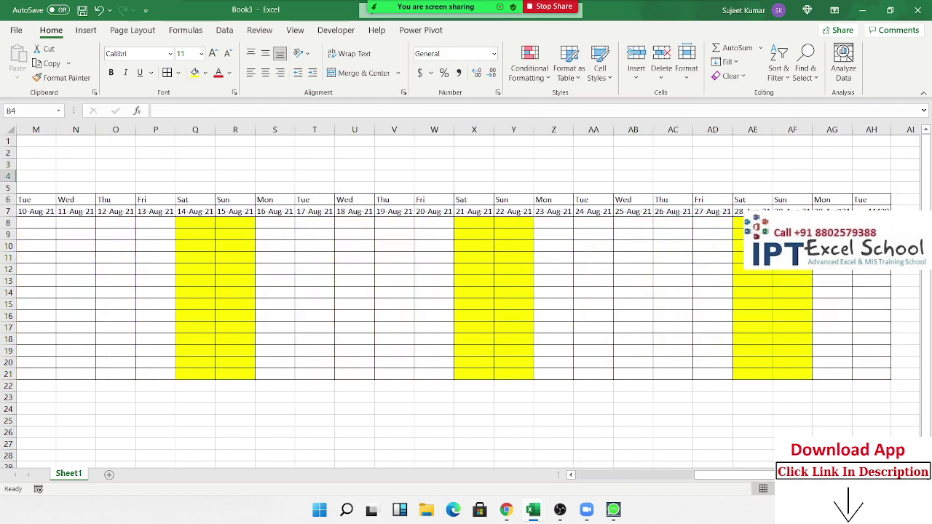
{"action": "left_click", "coordinate": [874, 210]}
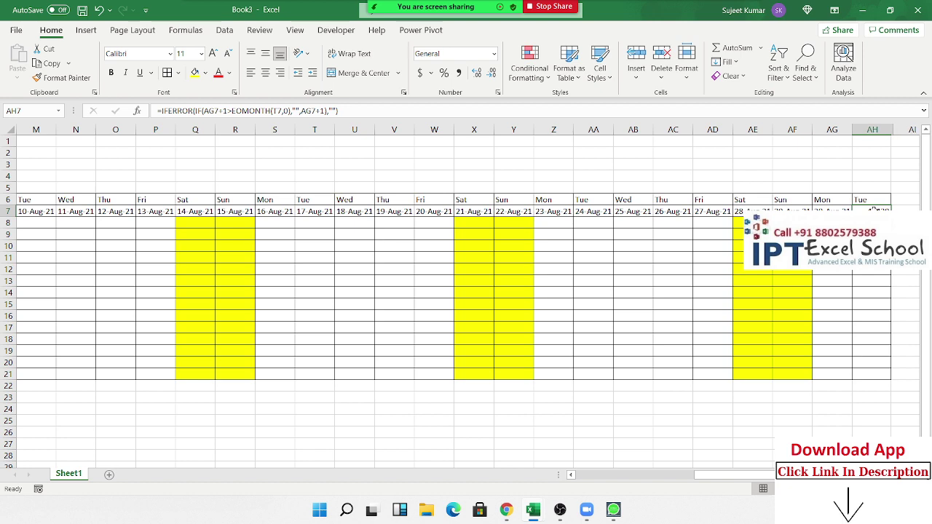
{"action": "key", "text": "ctrl+Left"}
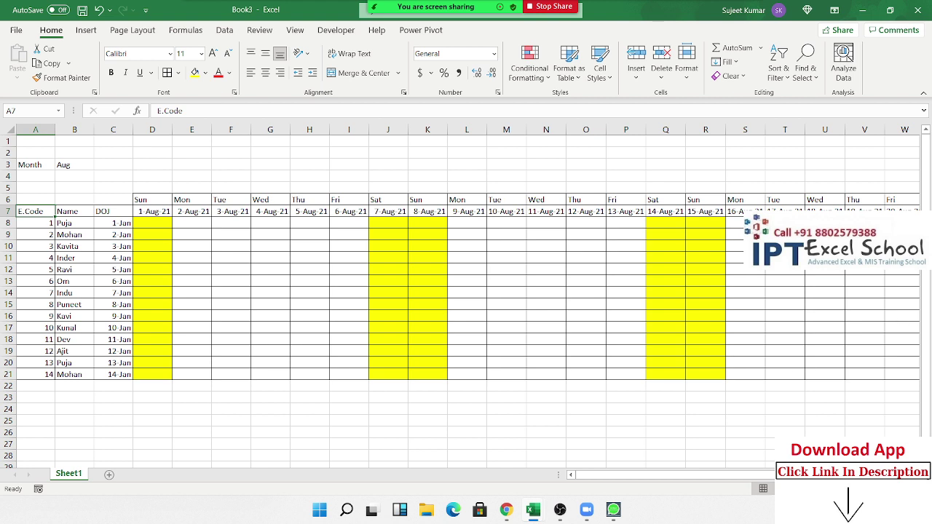
Add a new worksheet named HL
{"action": "left_click", "coordinate": [109, 474]}
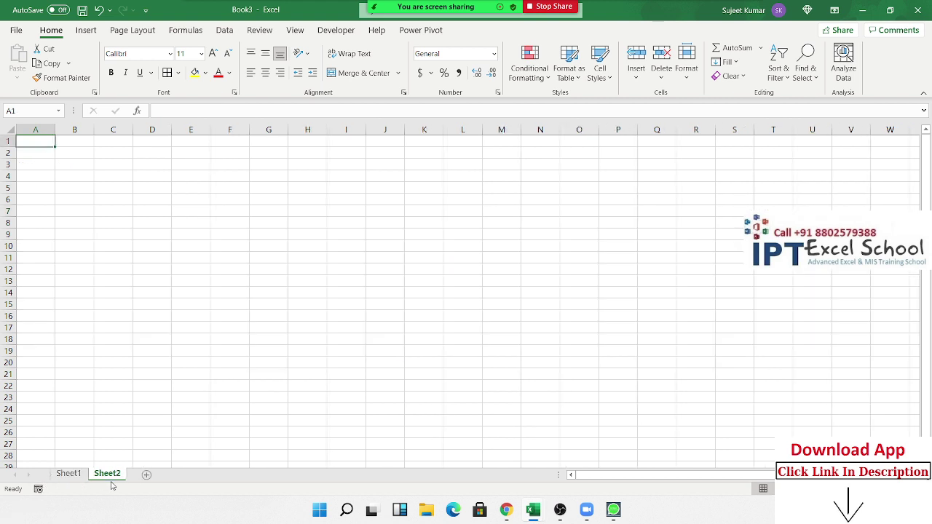
{"action": "double_click", "coordinate": [111, 475]}
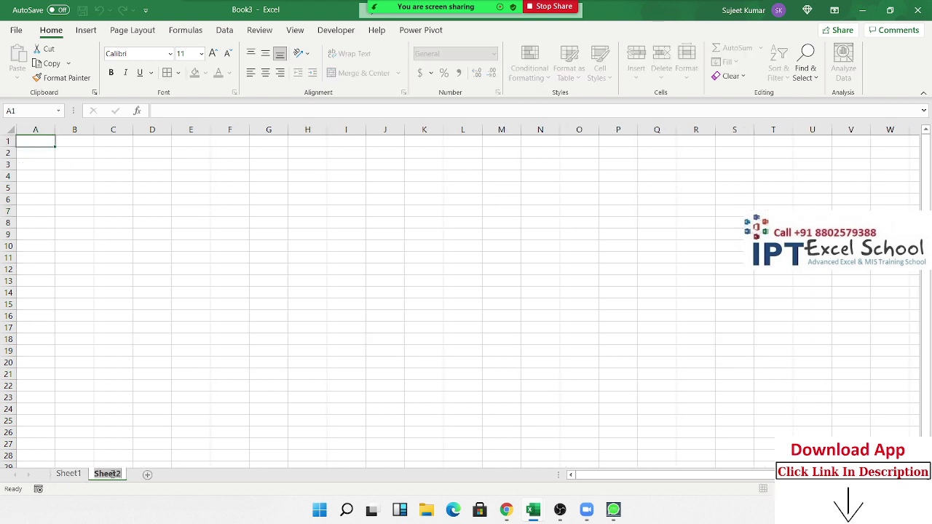
{"action": "type", "text": "HL"}
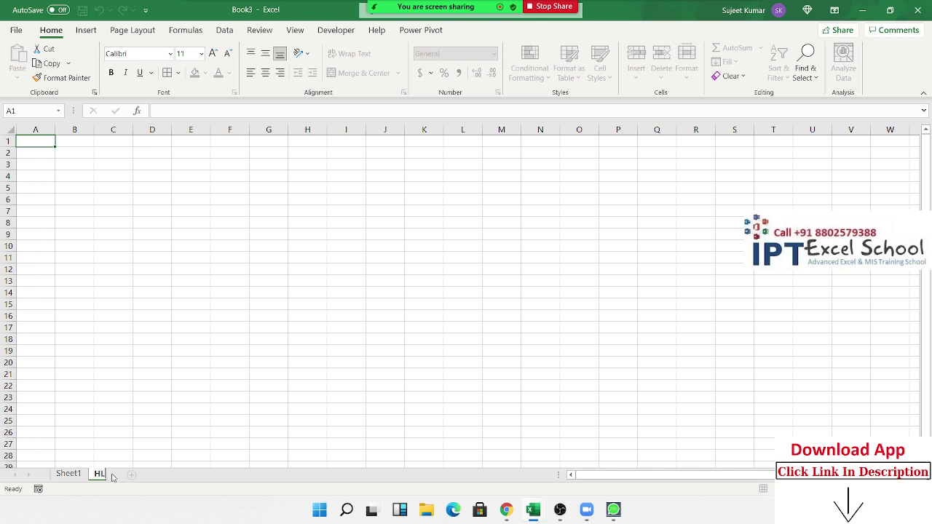
{"action": "left_click", "coordinate": [124, 171]}
Enter holidays 1 Jan, 26 Jan, 17 Mar and 24 Apr in HL cells A1:A4
{"action": "left_click", "coordinate": [22, 138]}
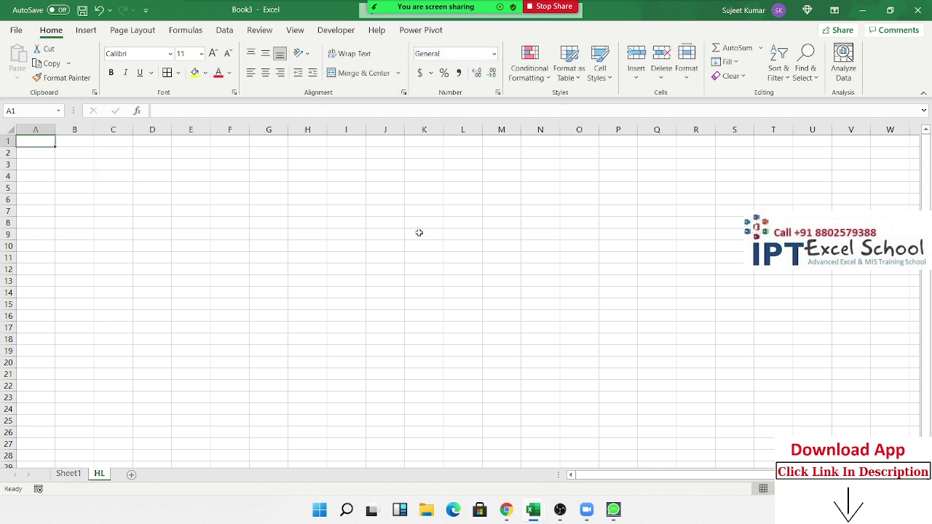
{"action": "type", "text": "1/1"}
{"action": "key", "text": "Return"}
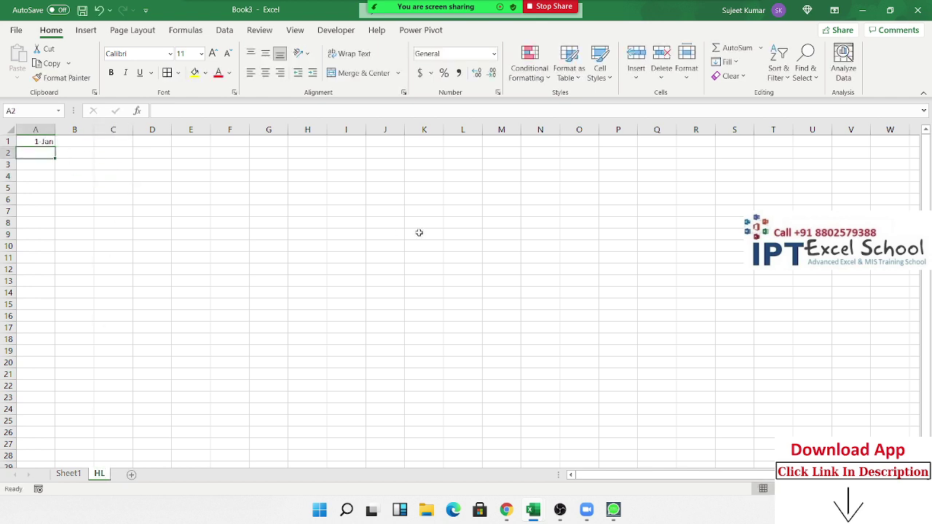
{"action": "type", "text": "26/1"}
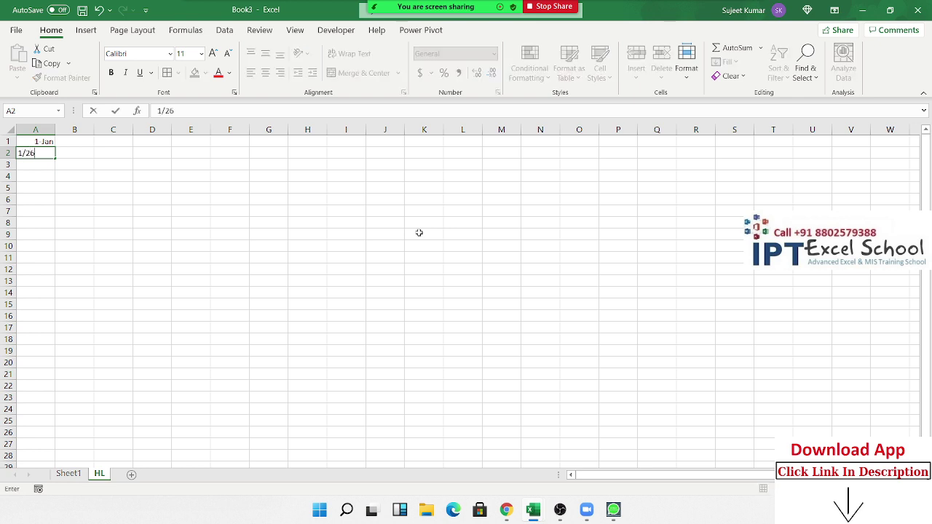
{"action": "key", "text": "Return"}
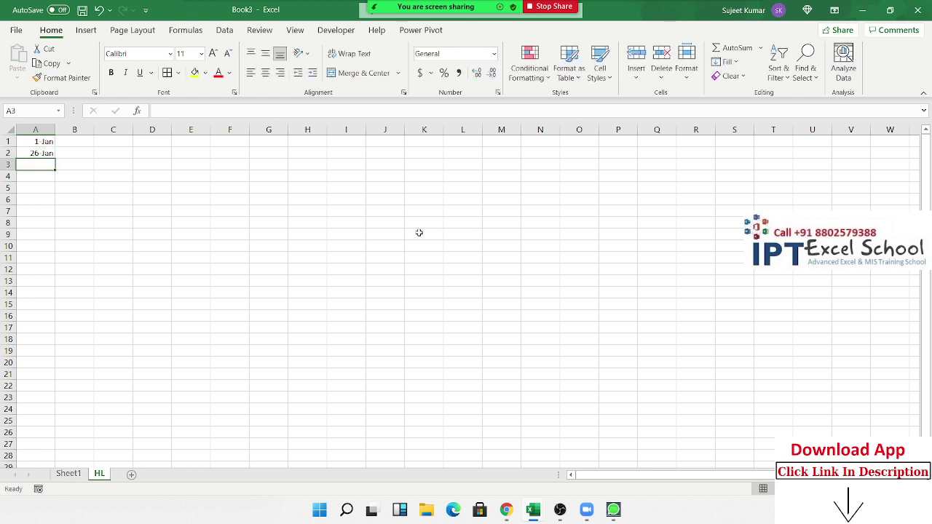
{"action": "type", "text": "17/3"}
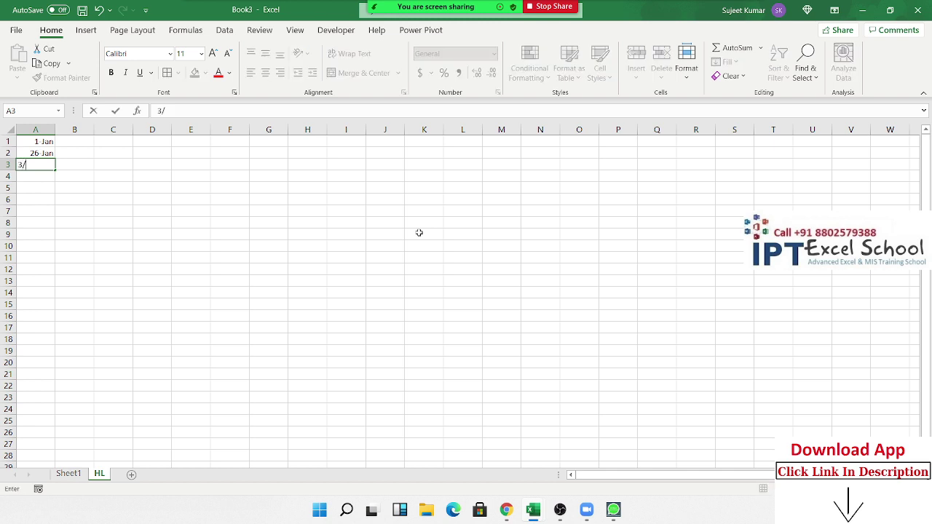
{"action": "key", "text": "Return"}
{"action": "type", "text": "24"}
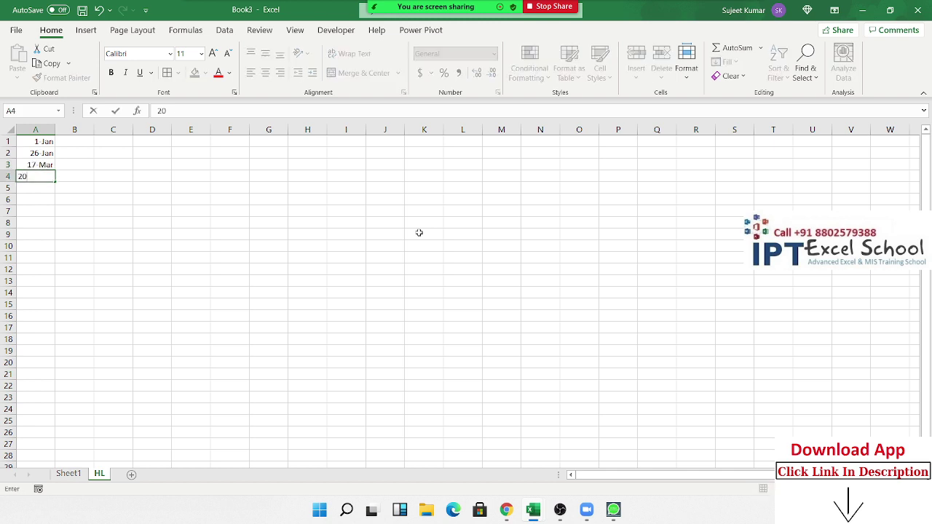
{"action": "key", "text": "BackSpace"}
{"action": "key", "text": "BackSpace"}
{"action": "type", "text": "4/24"}
{"action": "key", "text": "Return"}
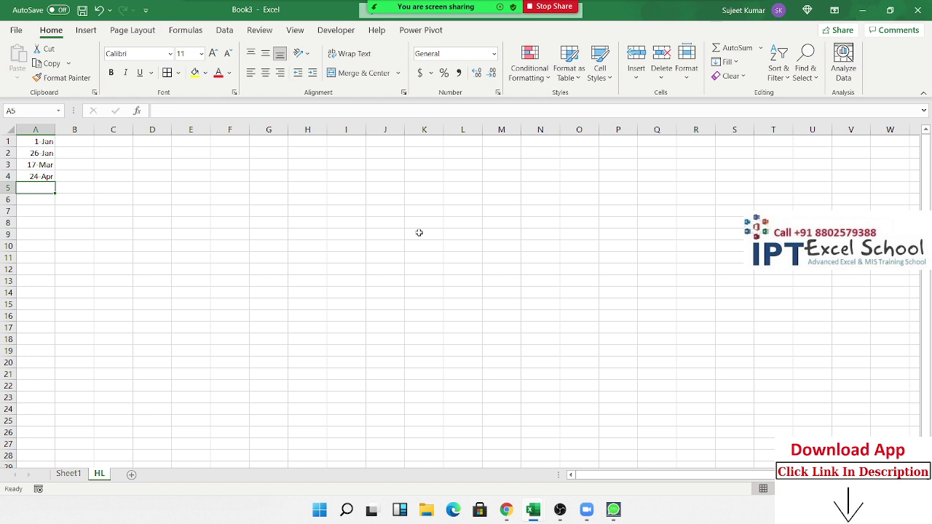
Add holidays 15 Aug and 17 Sep, select A1:A6, and return to Sheet1
{"action": "type", "text": "8/1"}
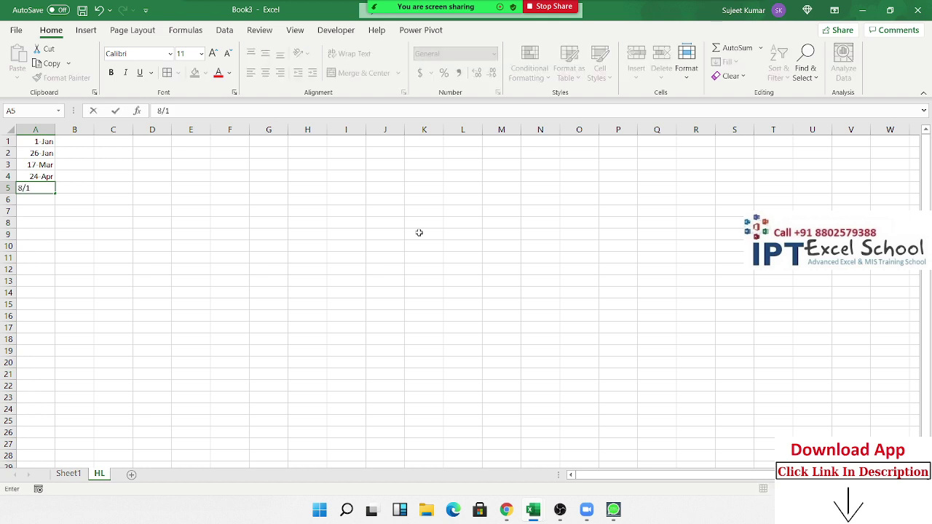
{"action": "type", "text": "5"}
{"action": "key", "text": "Return"}
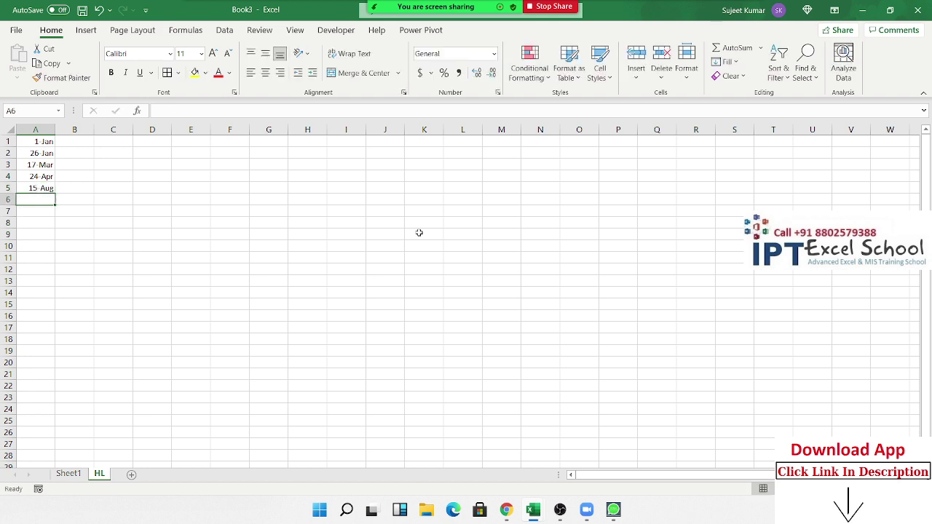
{"action": "type", "text": "9/17"}
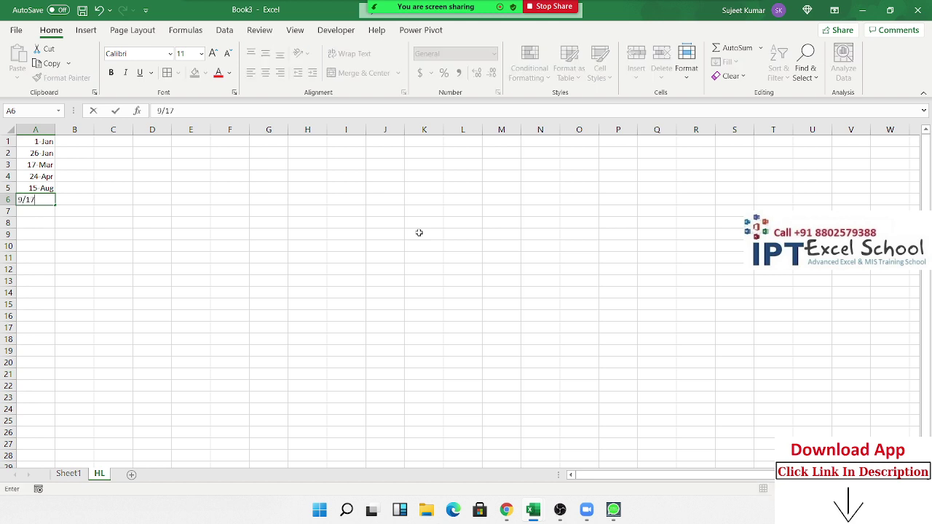
{"action": "key", "text": "Return"}
{"action": "key", "text": "Up"}
{"action": "key", "text": "ctrl+shift+Up"}
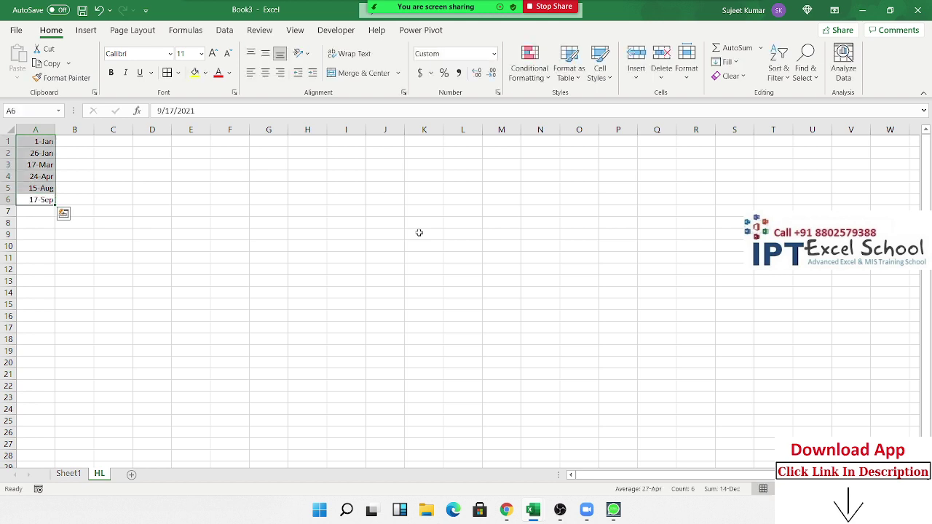
{"action": "left_click", "coordinate": [80, 475]}
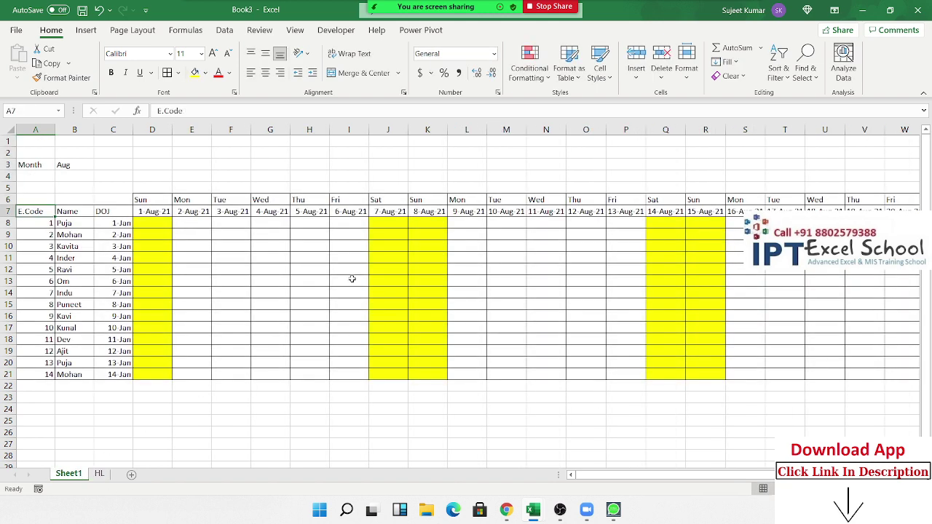
Review the E7 and D6 formulas and the HL holiday range, then show Conditional Formatting options
{"action": "left_click_drag", "start_coordinate": [321, 223], "coordinate": [318, 370]}
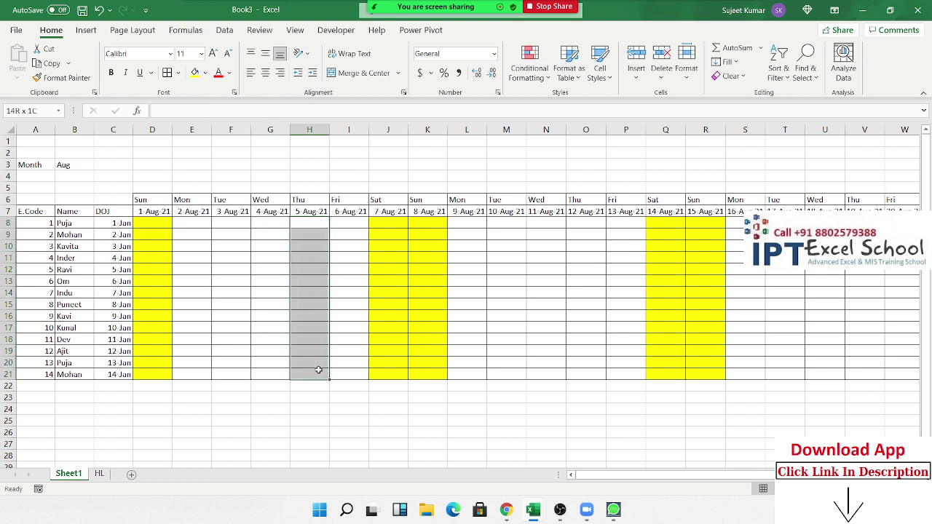
{"action": "left_click", "coordinate": [187, 212]}
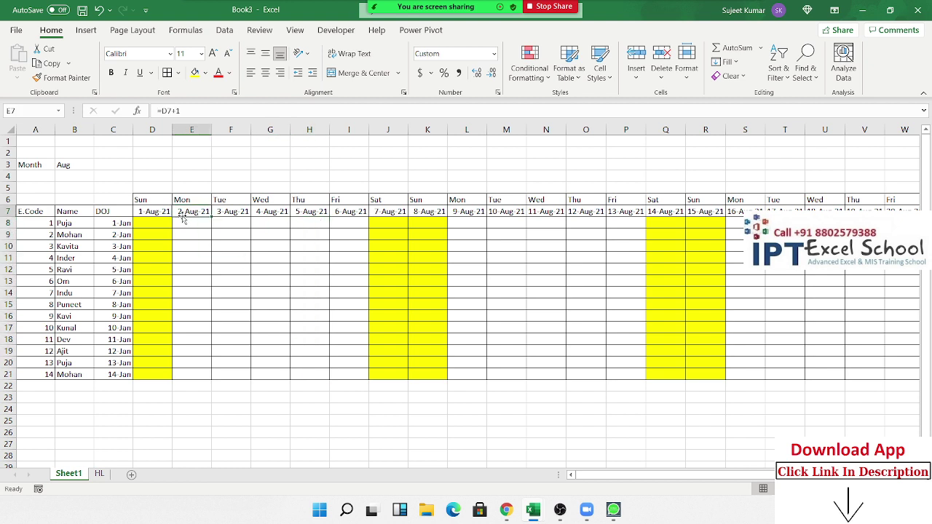
{"action": "left_click", "coordinate": [100, 474]}
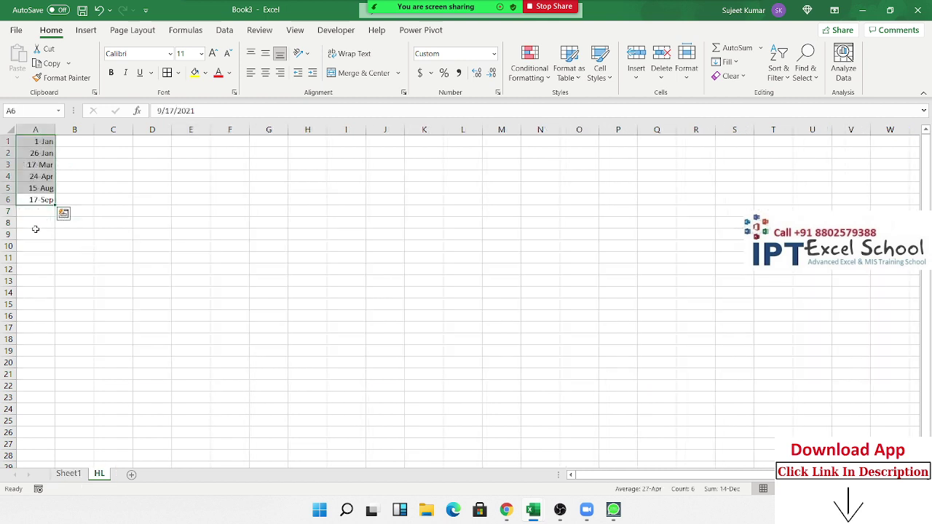
{"action": "left_click_drag", "start_coordinate": [33, 232], "coordinate": [33, 131]}
{"action": "left_click", "coordinate": [68, 474]}
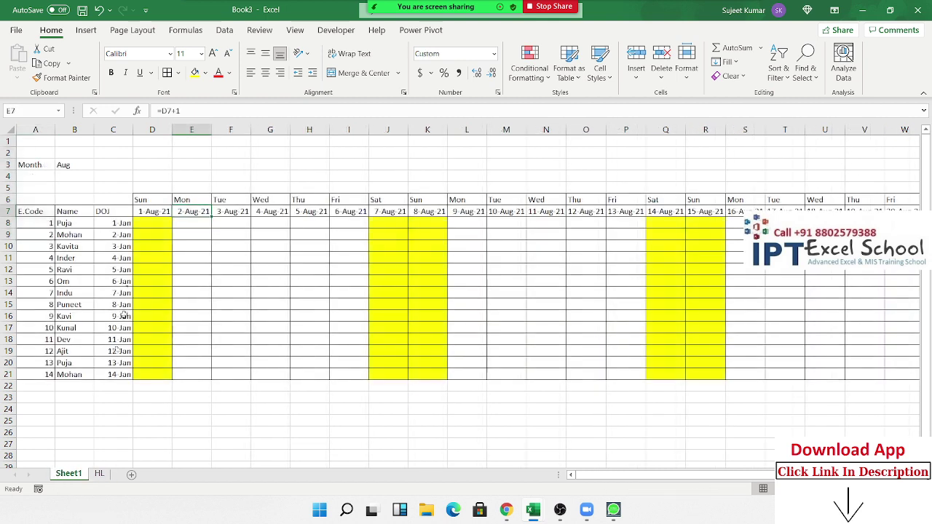
{"action": "left_click", "coordinate": [155, 229]}
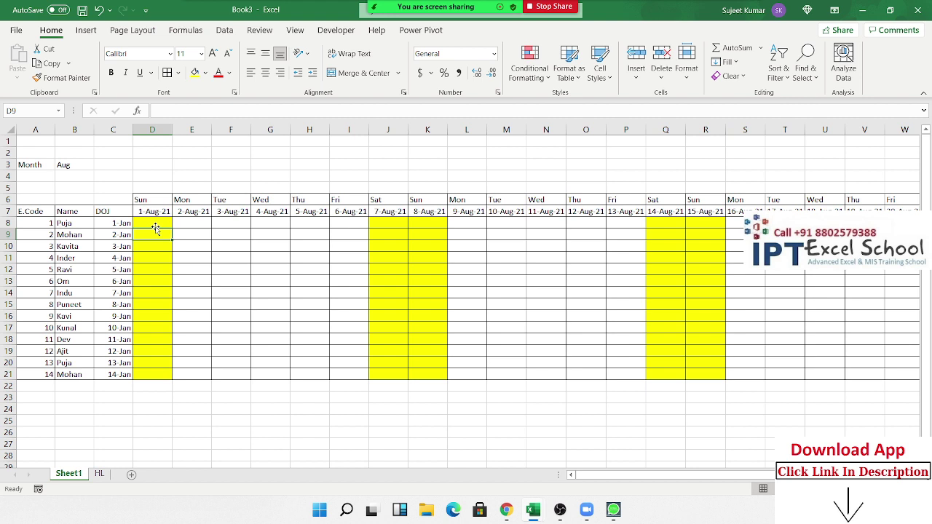
{"action": "left_click", "coordinate": [141, 202]}
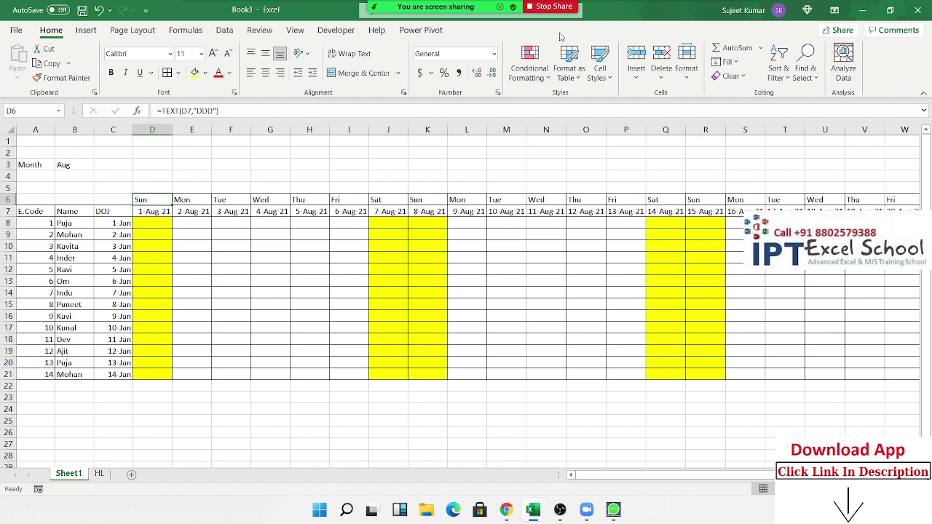
{"action": "left_click", "coordinate": [529, 64]}
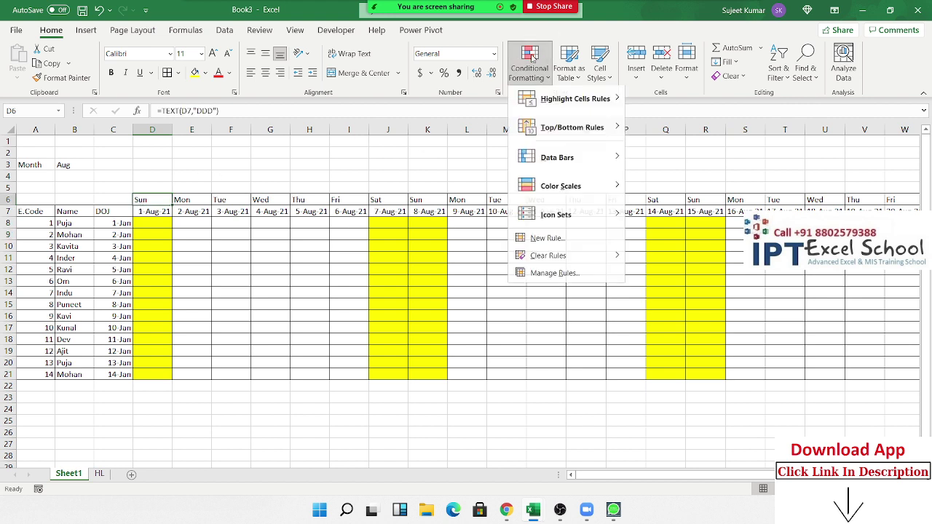
Start a formula rule =COUNTIF(HL!$A:$A,Sheet1!D7)>0 referencing HL column A and D7
{"action": "left_click", "coordinate": [545, 242]}
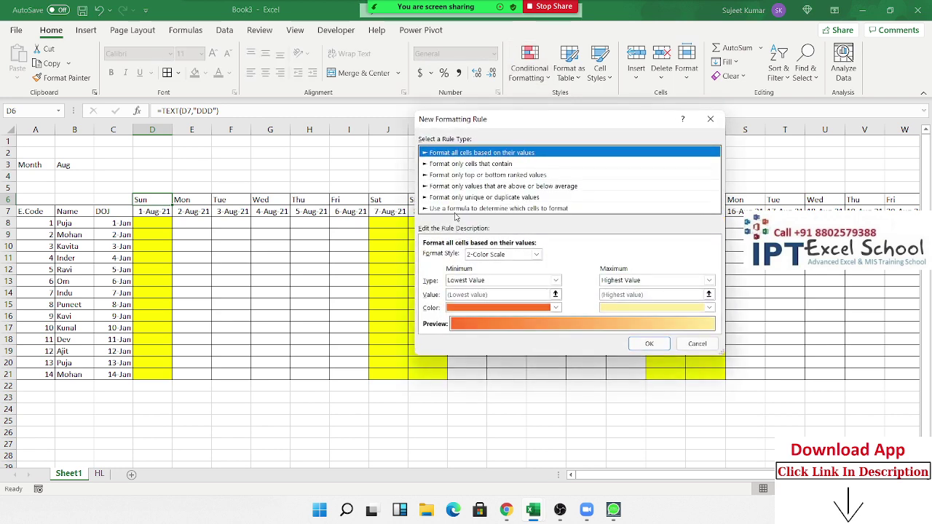
{"action": "left_click", "coordinate": [455, 209]}
{"action": "left_click", "coordinate": [440, 255]}
{"action": "type", "text": "="}
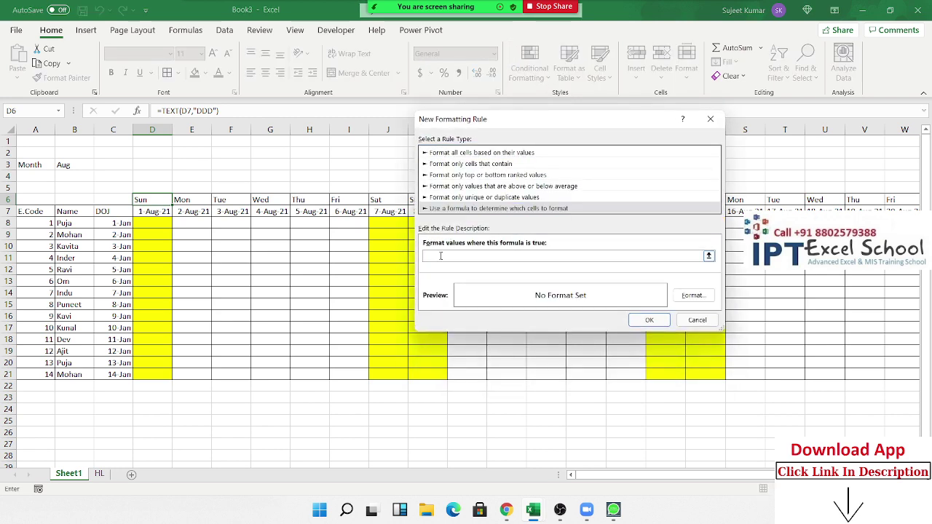
{"action": "type", "text": "countif("}
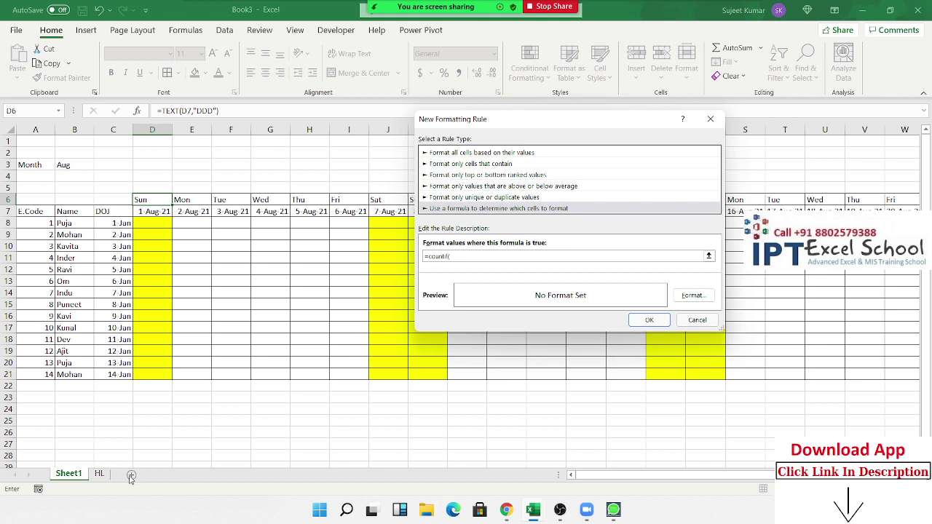
{"action": "left_click", "coordinate": [93, 474]}
{"action": "left_click", "coordinate": [36, 130]}
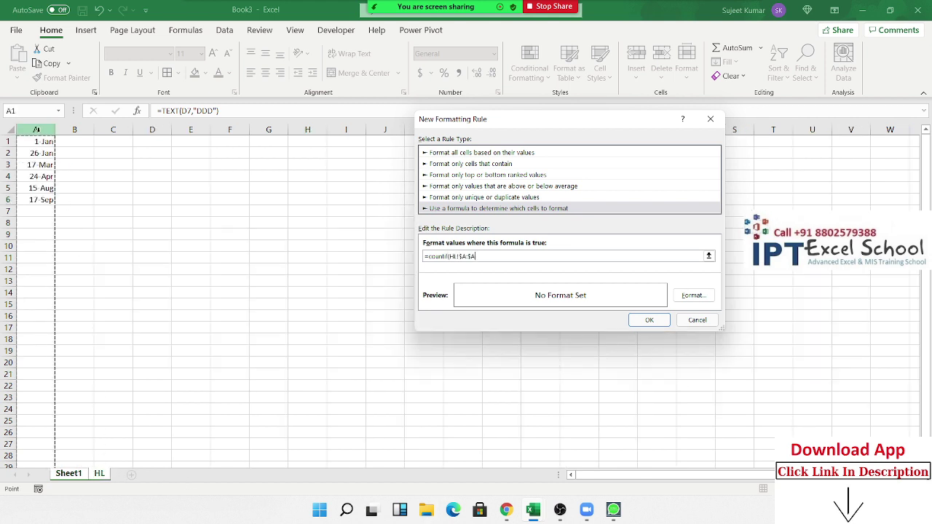
{"action": "type", "text": ","}
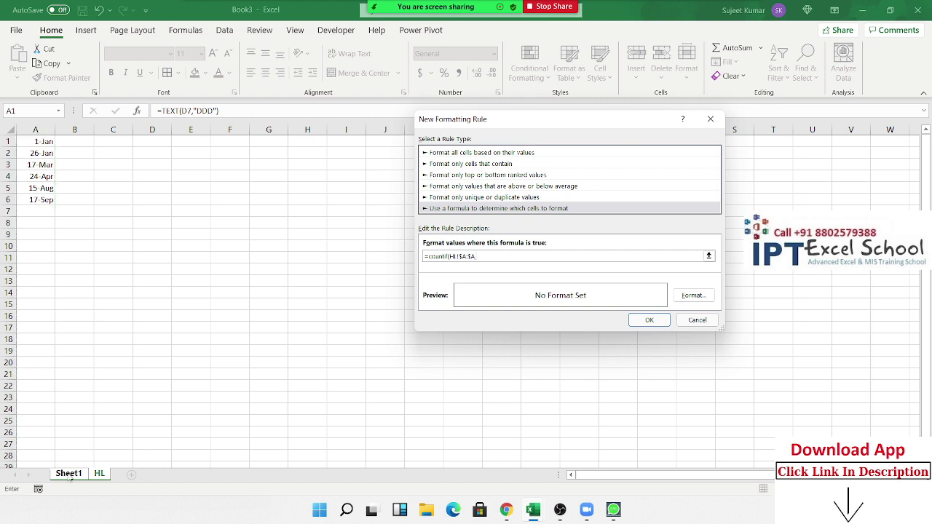
{"action": "left_click", "coordinate": [70, 474]}
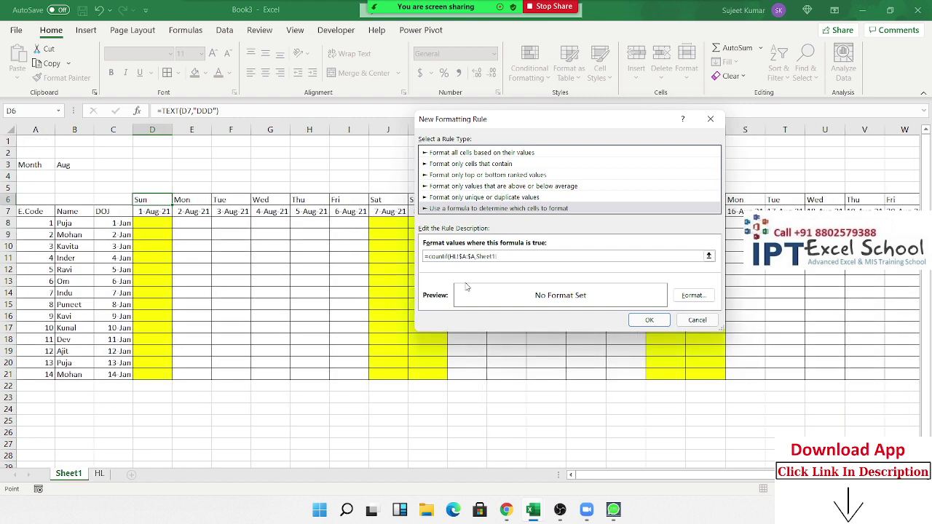
{"action": "left_click", "coordinate": [143, 212]}
{"action": "type", "text": ")>0"}
Keep HL!$A:$A absolute and change the date reference to D$7
{"action": "left_click", "coordinate": [468, 257]}
{"action": "key", "text": "F4"}
{"action": "key", "text": "F4"}
{"action": "left_click", "coordinate": [501, 256]}
{"action": "key", "text": "BackSpace"}
Give the holiday rule a dark blue fill, save it, and copy row 6's formatting
{"action": "left_click", "coordinate": [694, 296]}
{"action": "left_click", "coordinate": [547, 79]}
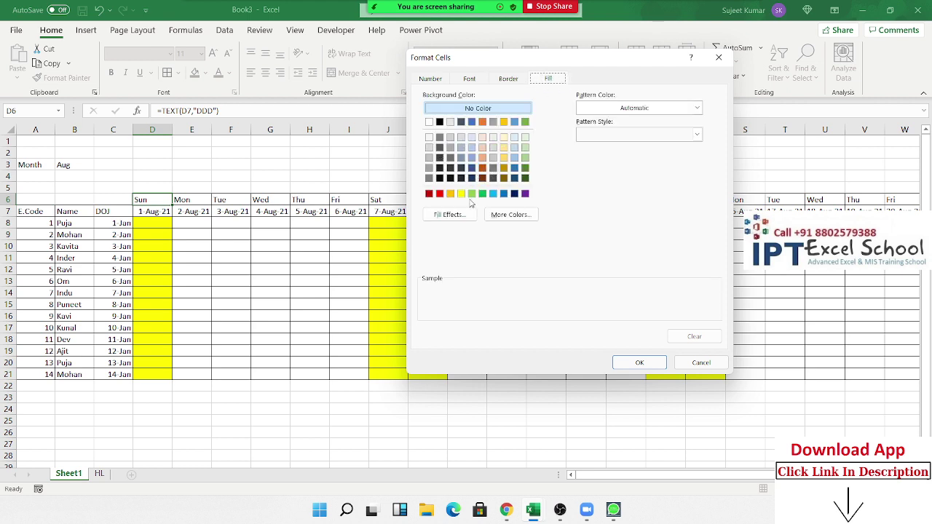
{"action": "left_click", "coordinate": [514, 193]}
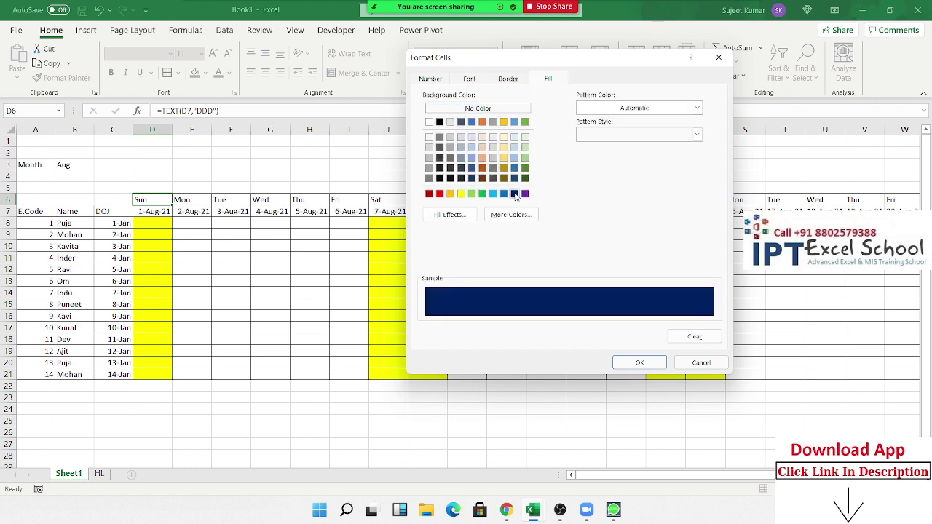
{"action": "left_click", "coordinate": [640, 363]}
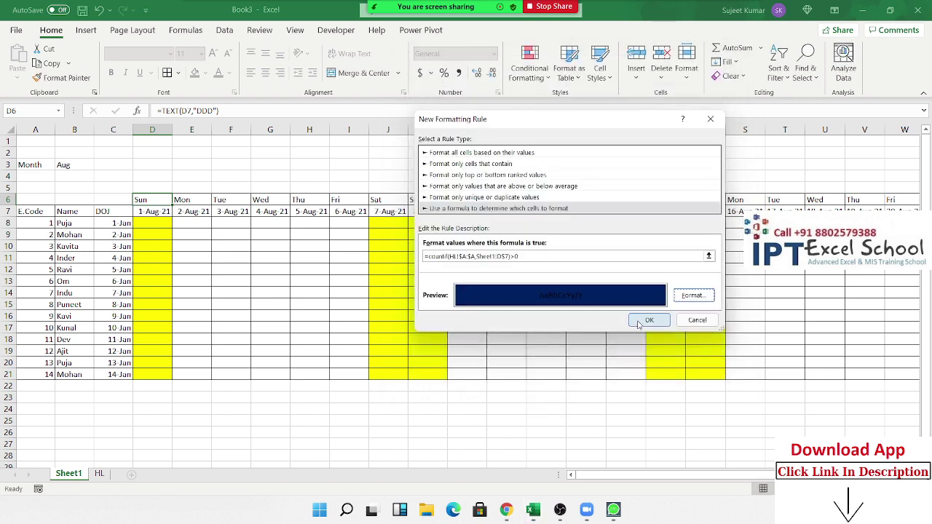
{"action": "left_click", "coordinate": [641, 326]}
{"action": "left_click", "coordinate": [63, 78]}
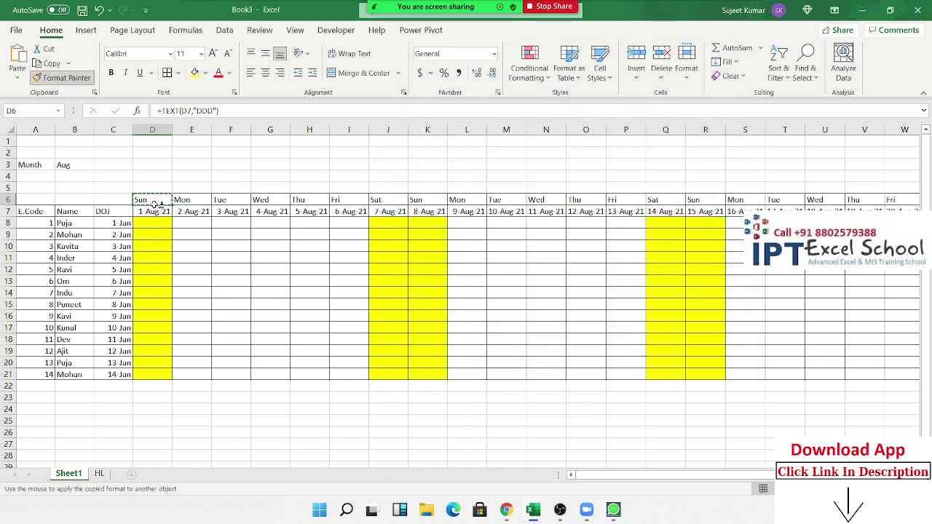
Paint row 6's formatting onto the date row and open the COUNTIF rule for editing
{"action": "mouse_move", "coordinate": [142, 200]}
{"action": "left_mouse_down"}
{"action": "mouse_move", "coordinate": [924, 347]}
{"action": "mouse_move", "coordinate": [921, 367]}
{"action": "mouse_move", "coordinate": [825, 371]}
{"action": "left_mouse_up"}
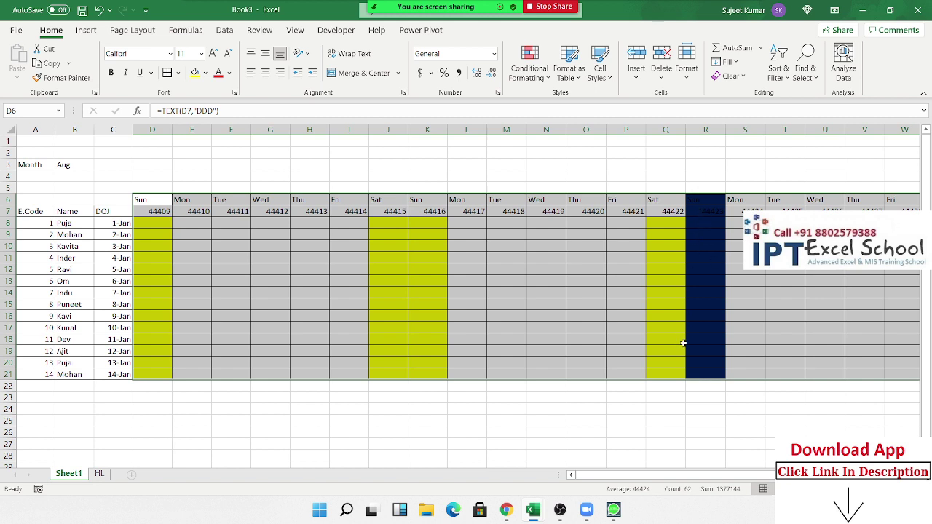
{"action": "left_click", "coordinate": [529, 69]}
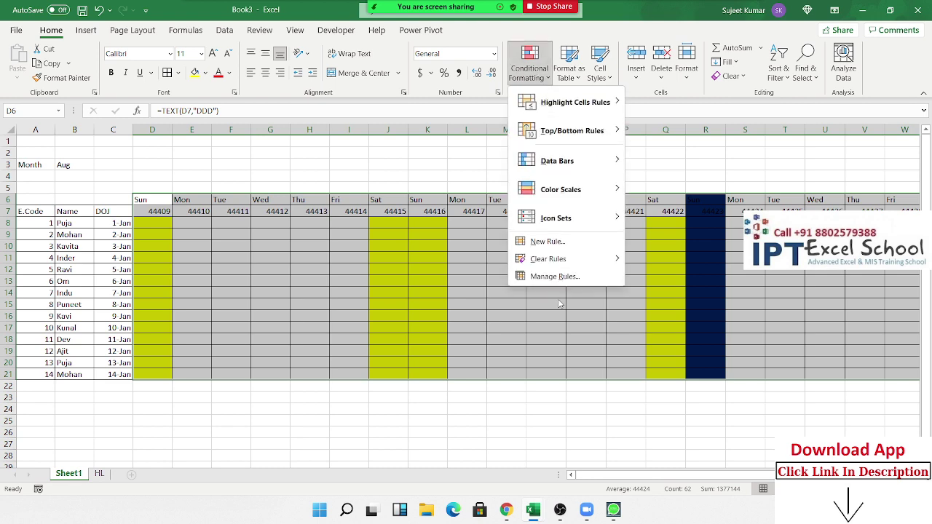
{"action": "left_click", "coordinate": [550, 276]}
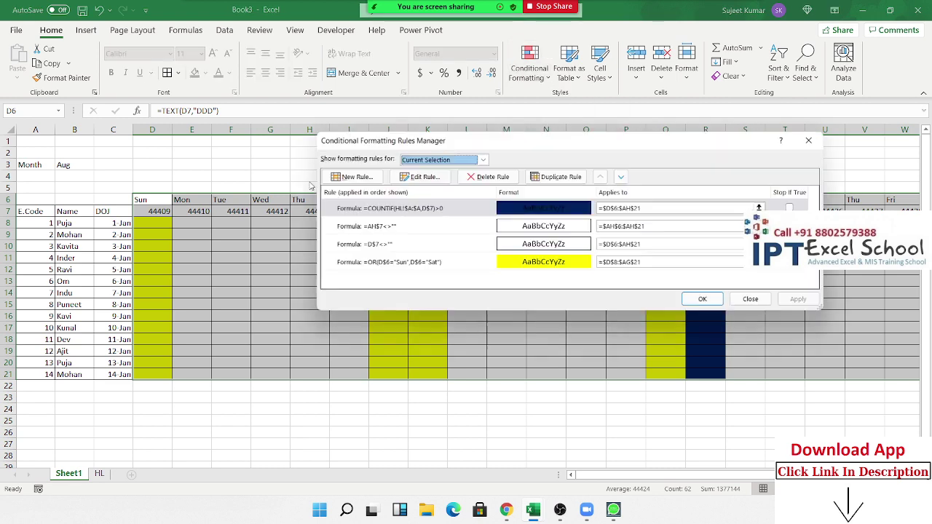
{"action": "left_click", "coordinate": [377, 210]}
{"action": "double_click", "coordinate": [377, 211]}
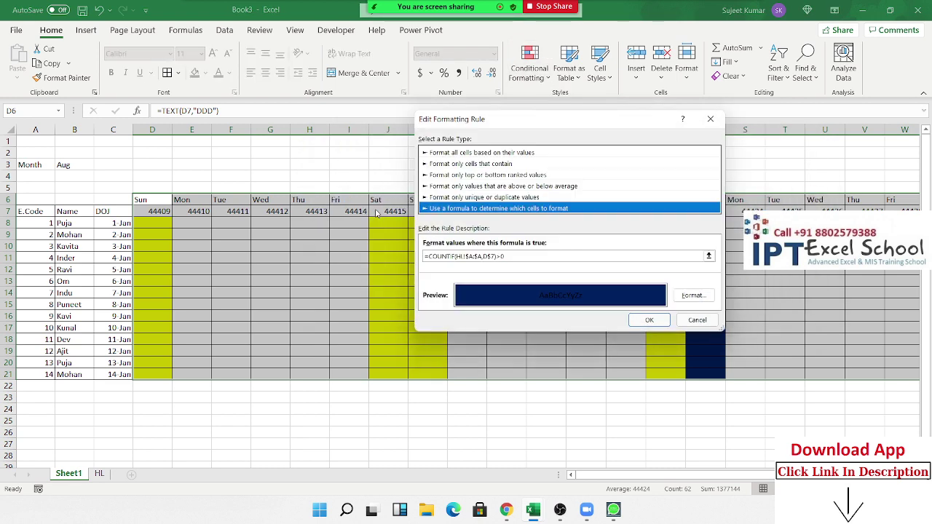
Add a white font colour to the holiday rule and apply the change
{"action": "left_click", "coordinate": [699, 295]}
{"action": "left_click", "coordinate": [479, 70]}
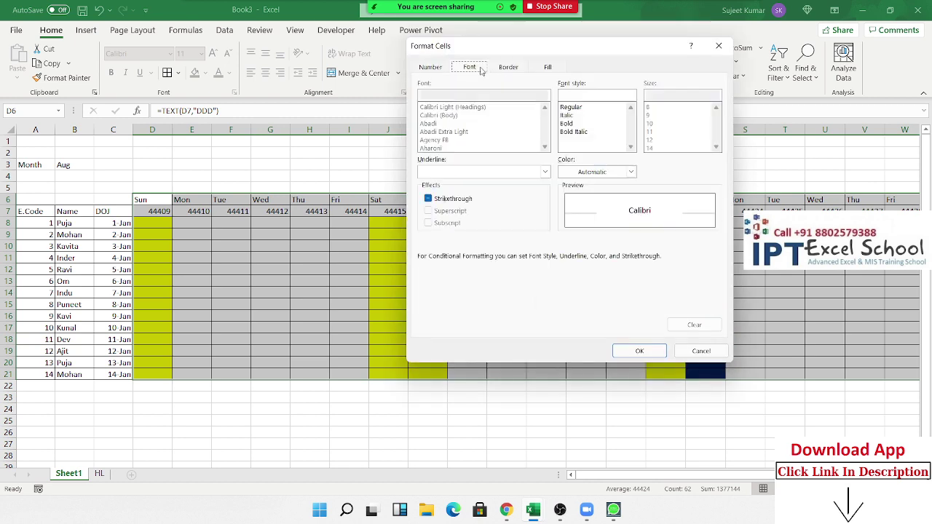
{"action": "left_click", "coordinate": [631, 172]}
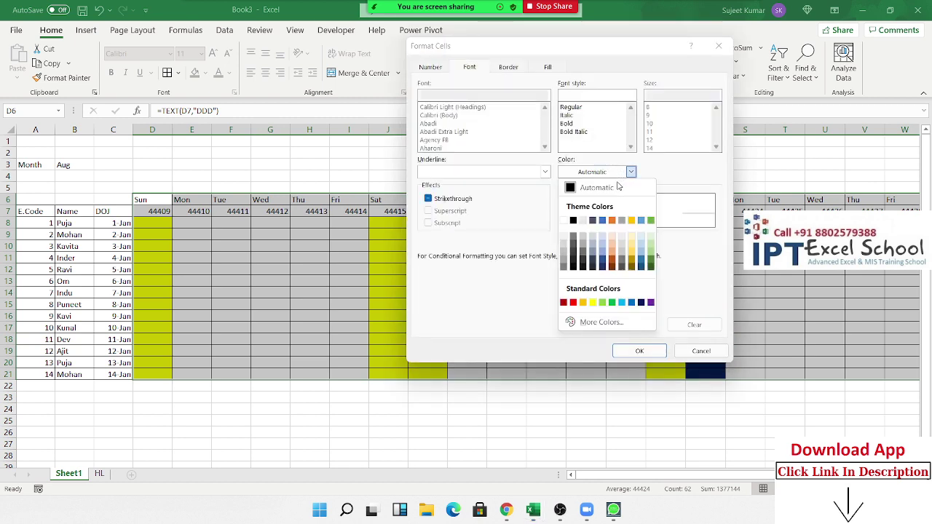
{"action": "left_click", "coordinate": [570, 222]}
{"action": "left_click", "coordinate": [640, 350]}
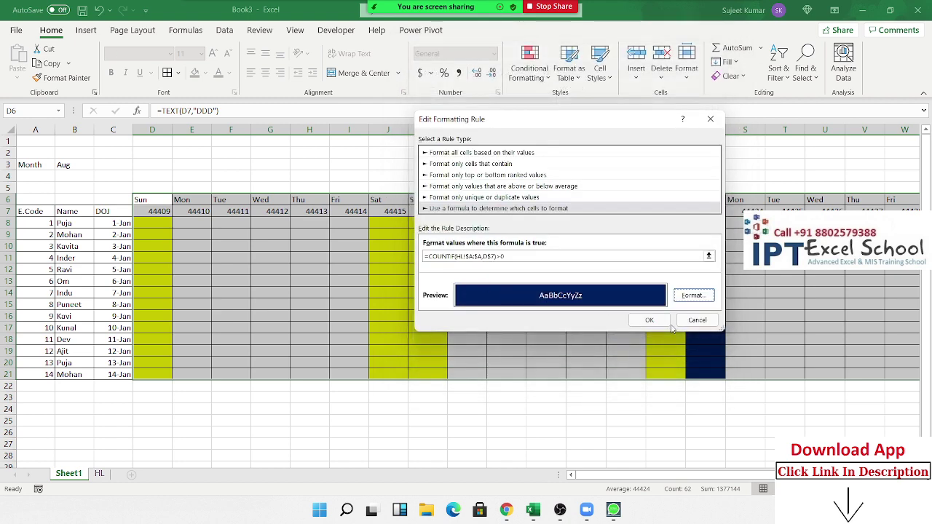
{"action": "left_click", "coordinate": [649, 321]}
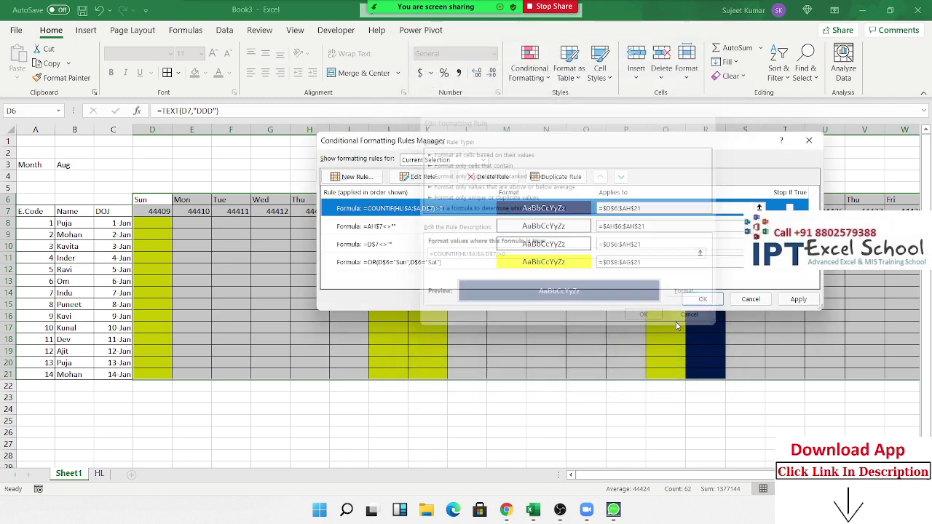
{"action": "left_click", "coordinate": [797, 301]}
{"action": "left_click", "coordinate": [702, 299]}
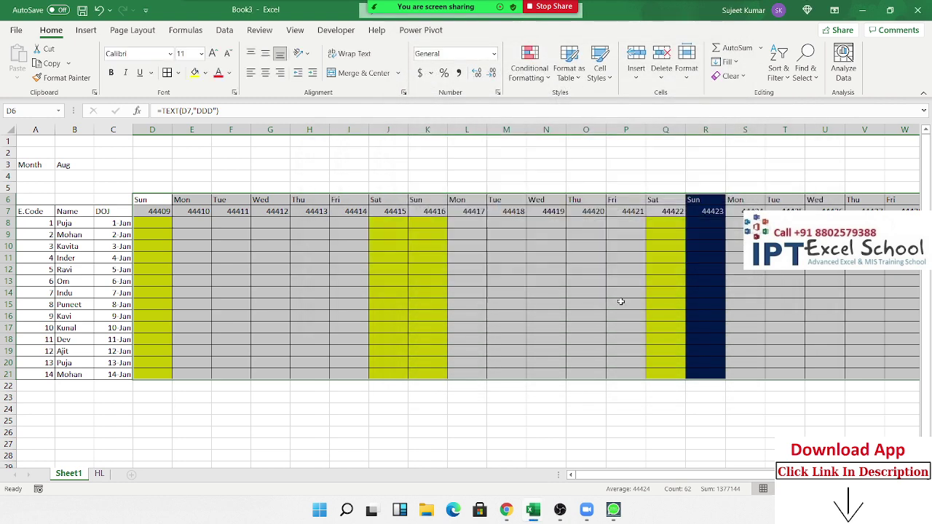
{"action": "left_click", "coordinate": [695, 208]}
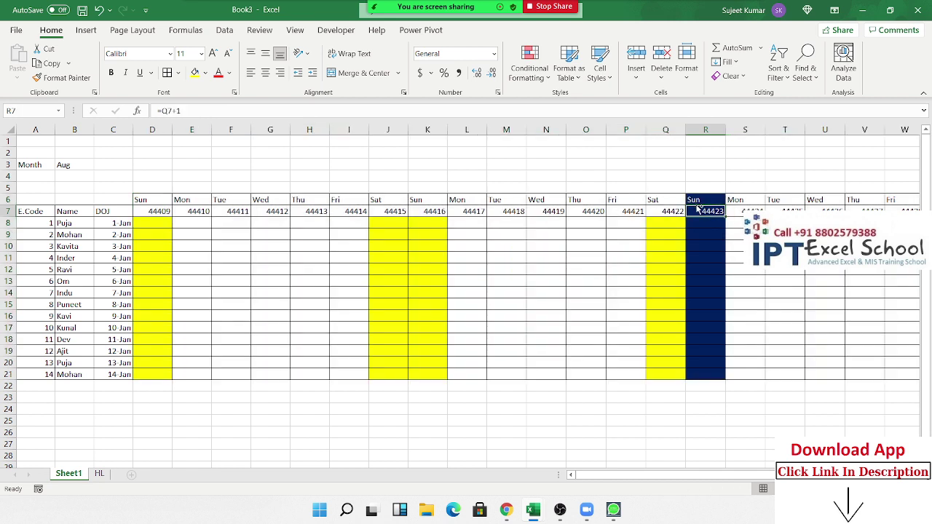
Show R7 as a date, then select the row 7 dates D7:AH7 to format them as dates
{"action": "key", "text": "ctrl+shift+3"}
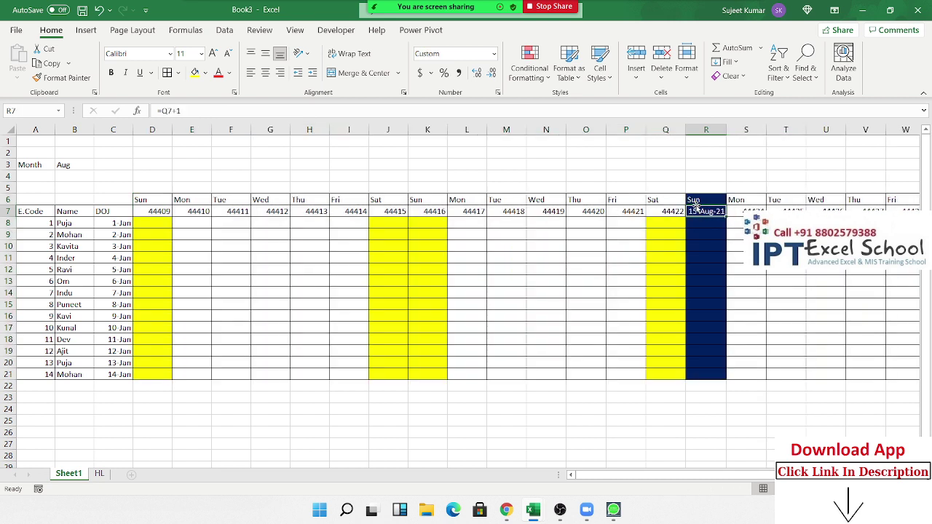
{"action": "key", "text": "Right"}
{"action": "key", "text": "Right"}
{"action": "key", "text": "Right"}
{"action": "key", "text": "Right"}
{"action": "key", "text": "Right"}
{"action": "key", "text": "Right"}
{"action": "key", "text": "Right"}
{"action": "key", "text": "Right"}
{"action": "key", "text": "Right"}
{"action": "key", "text": "Right"}
{"action": "key", "text": "Right"}
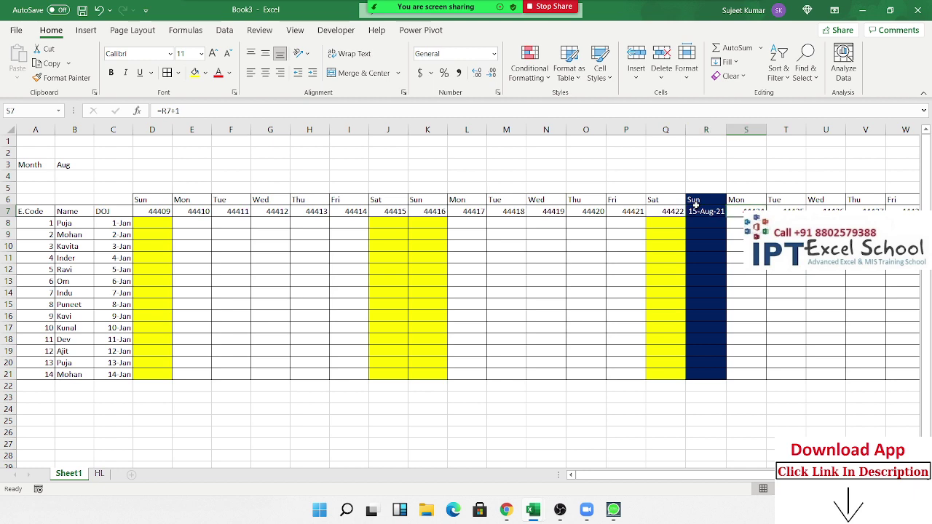
{"action": "key", "text": "Right"}
{"action": "key", "text": "Right"}
{"action": "key", "text": "Right"}
{"action": "key", "text": "Right"}
{"action": "key", "text": "Right"}
{"action": "key", "text": "Right"}
{"action": "key", "text": "Right"}
{"action": "key", "text": "Right"}
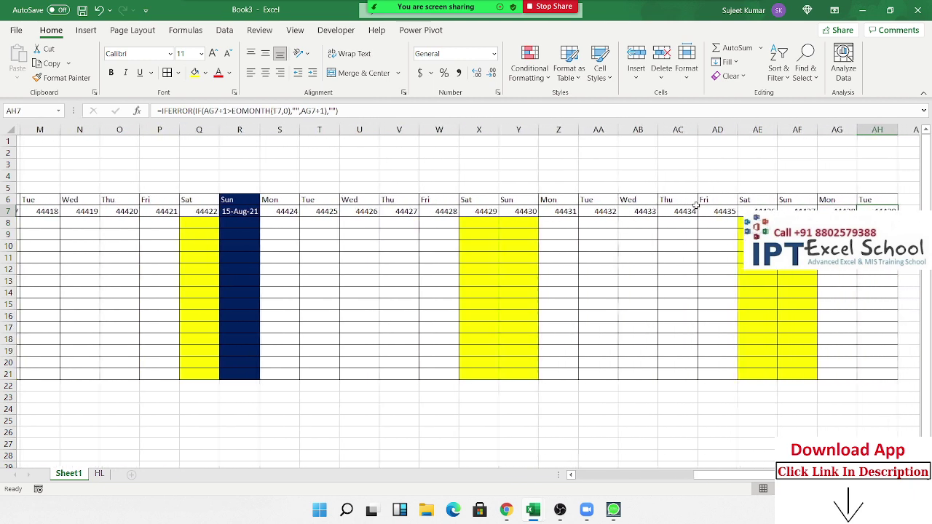
{"action": "key", "text": "Left"}
{"action": "key", "text": "Left"}
{"action": "key", "text": "Left"}
{"action": "key", "text": "Left"}
{"action": "key", "text": "ctrl+Left"}
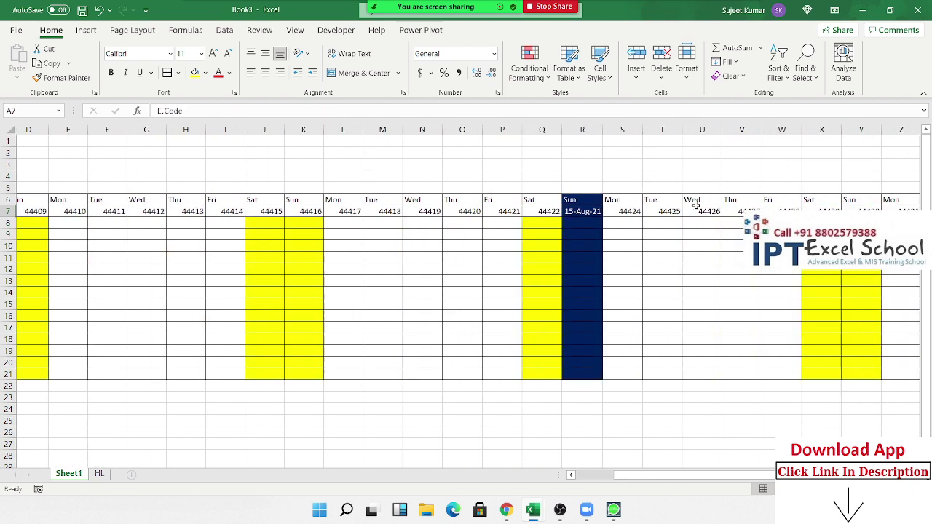
{"action": "key", "text": "Right"}
{"action": "key", "text": "Right"}
{"action": "key", "text": "Right"}
{"action": "key", "text": "ctrl+shift+Right"}
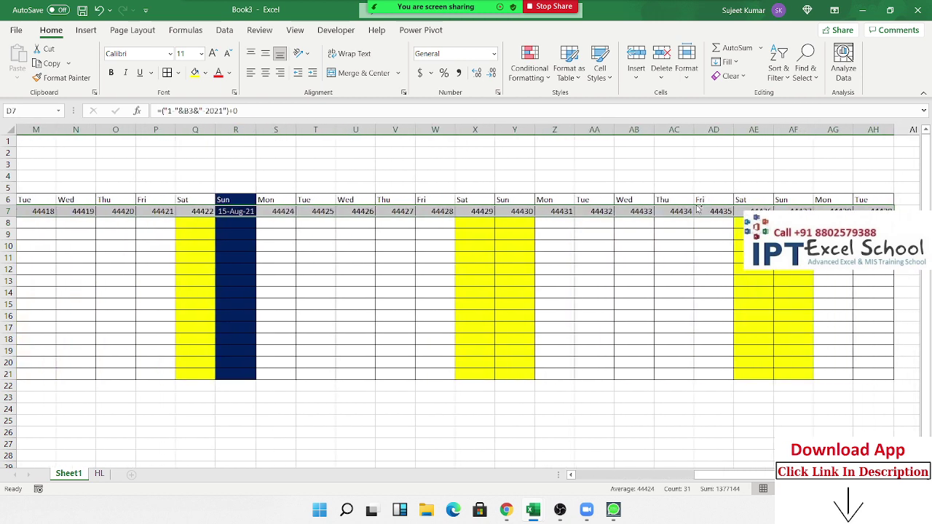
{"action": "key", "text": "ctrl+z"}
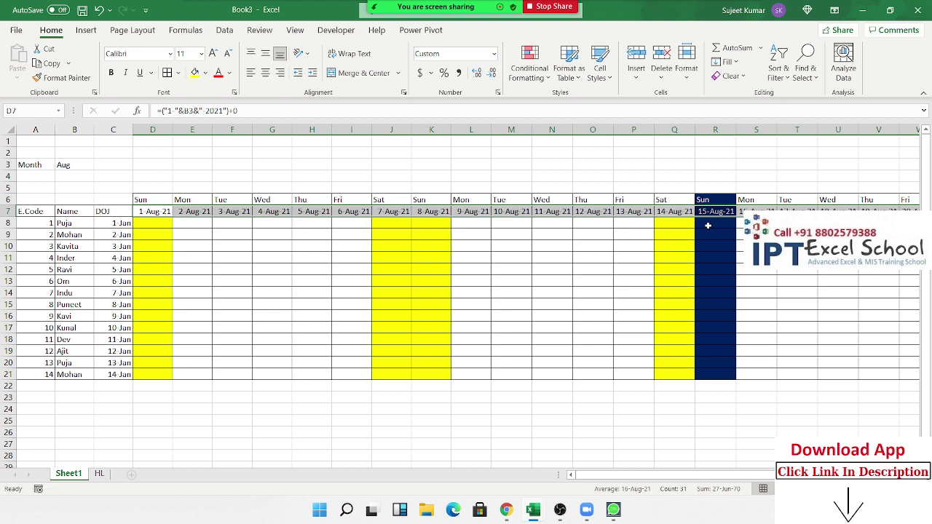
Move the COUNTIF holiday rule below the weekend rule, apply the order, and go to HL
{"action": "left_click", "coordinate": [708, 227]}
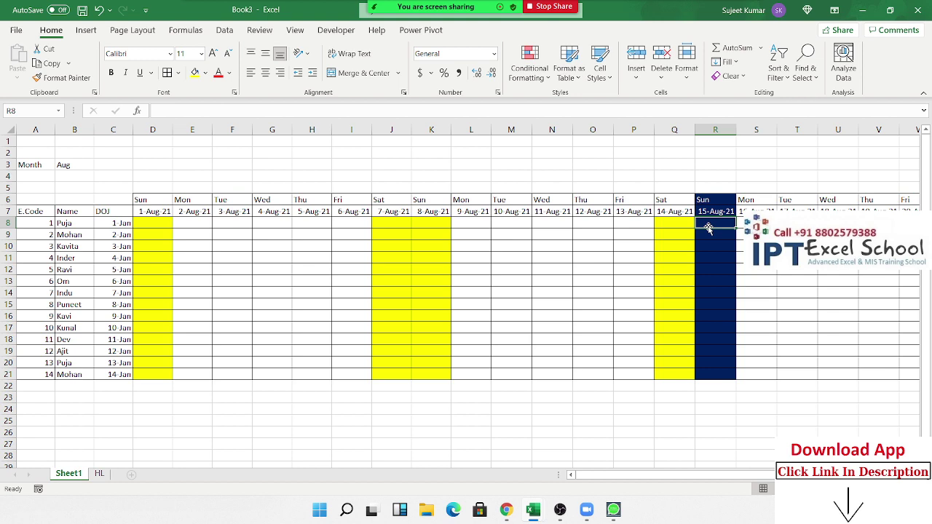
{"action": "left_click", "coordinate": [530, 69]}
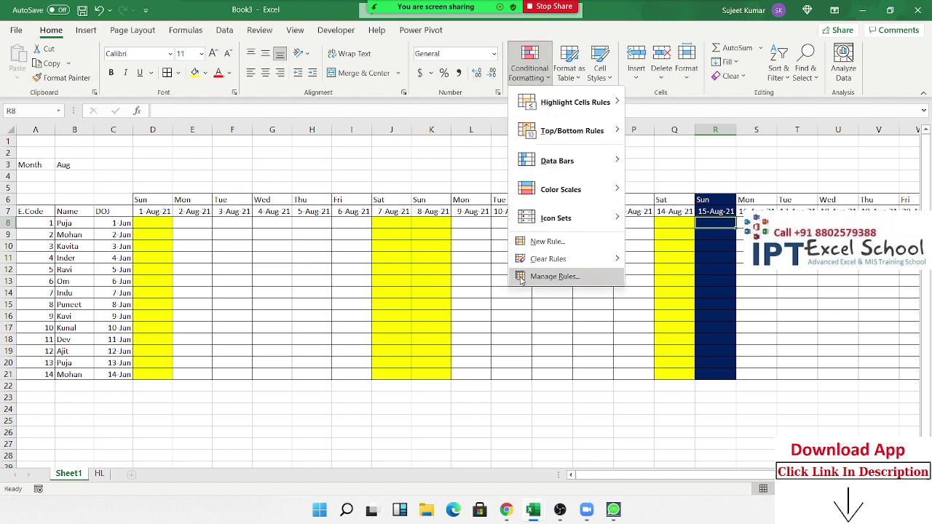
{"action": "left_click", "coordinate": [553, 277]}
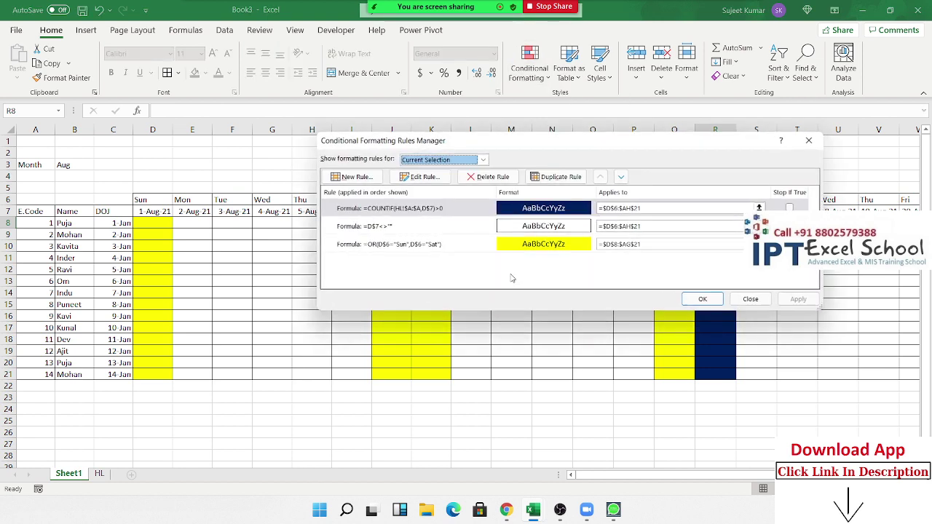
{"action": "left_click", "coordinate": [362, 247]}
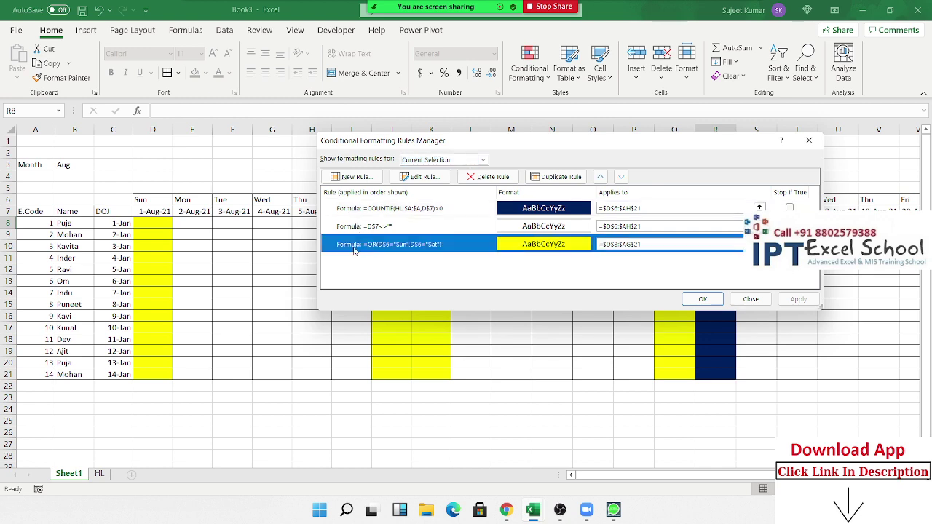
{"action": "left_click_drag", "start_coordinate": [579, 144], "coordinate": [295, 105]}
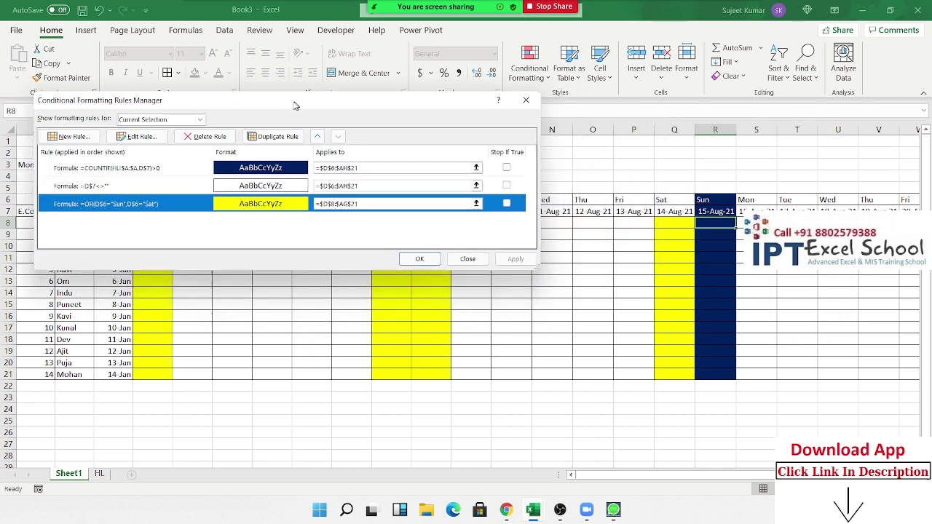
{"action": "left_click", "coordinate": [185, 170]}
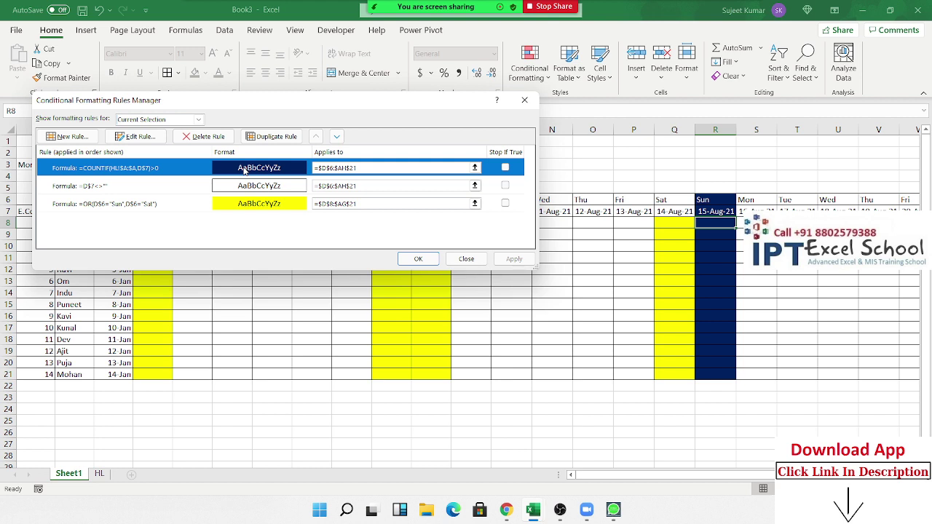
{"action": "left_click", "coordinate": [337, 137]}
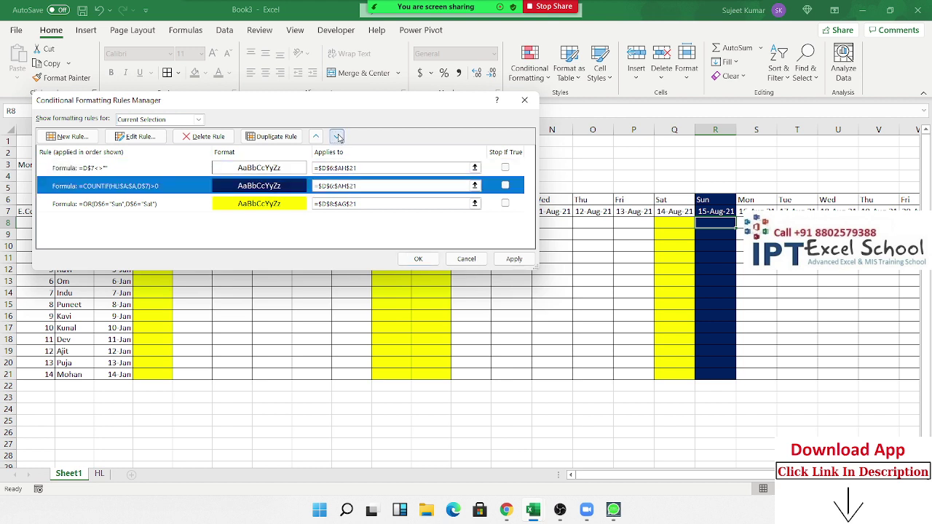
{"action": "left_click", "coordinate": [338, 137]}
{"action": "left_click", "coordinate": [514, 259]}
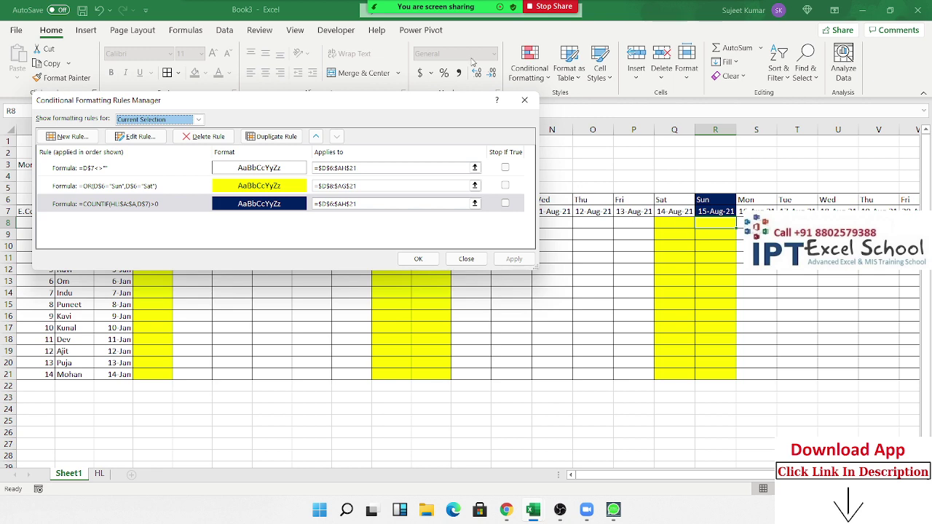
{"action": "left_click", "coordinate": [524, 100]}
{"action": "left_click", "coordinate": [97, 474]}
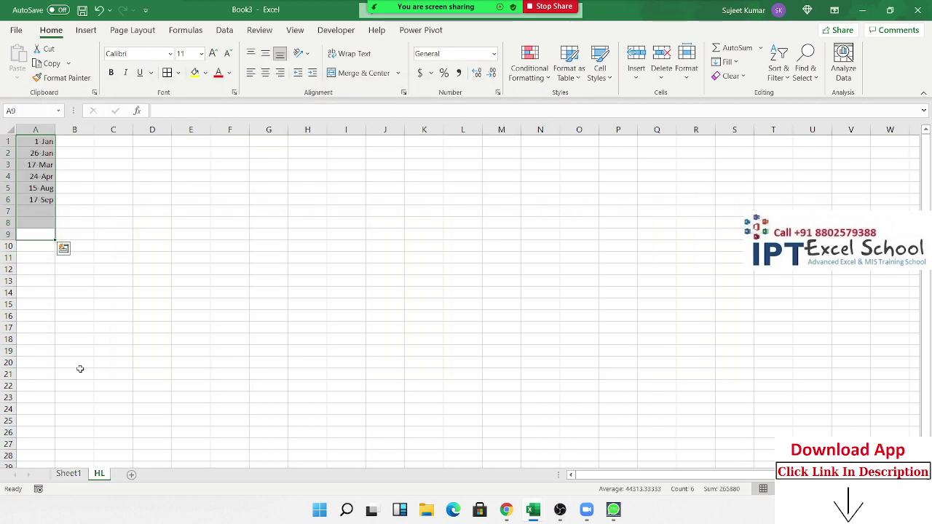
Enter 13 Aug in HL cell A7, replacing 14/8, then select Sheet1's 13-Aug column P7:P20
{"action": "left_click", "coordinate": [43, 212]}
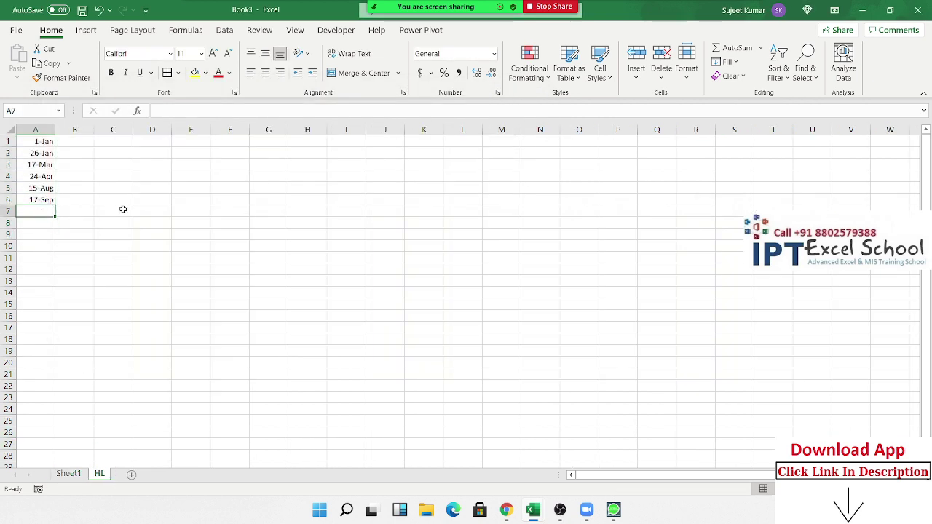
{"action": "type", "text": "14/8"}
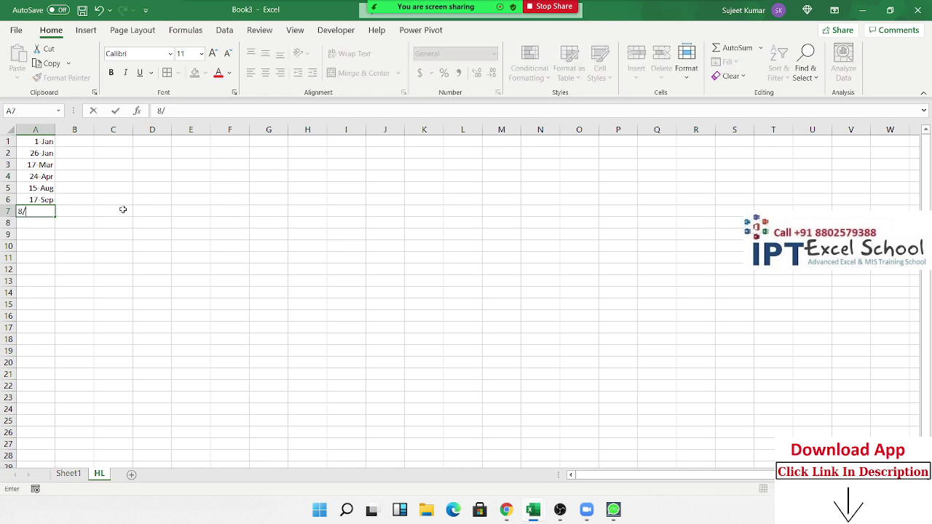
{"action": "key", "text": "Return"}
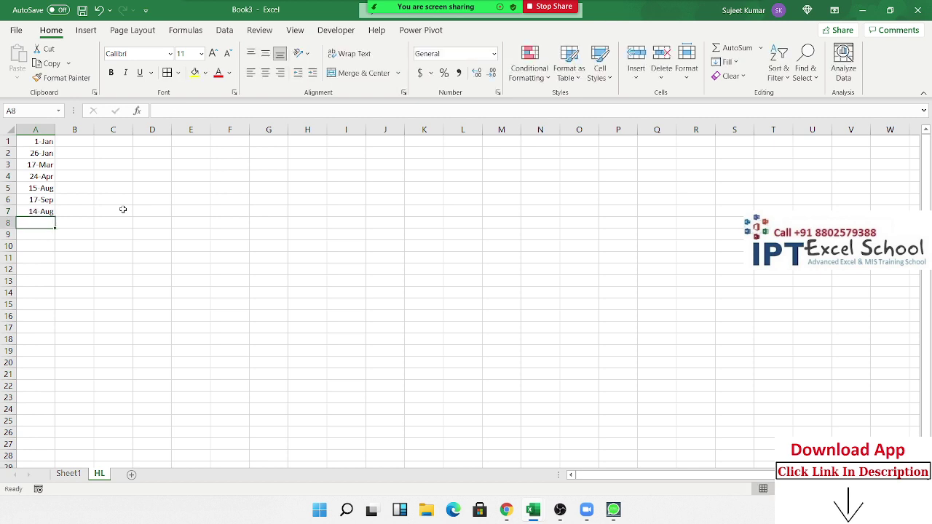
{"action": "key", "text": "Up"}
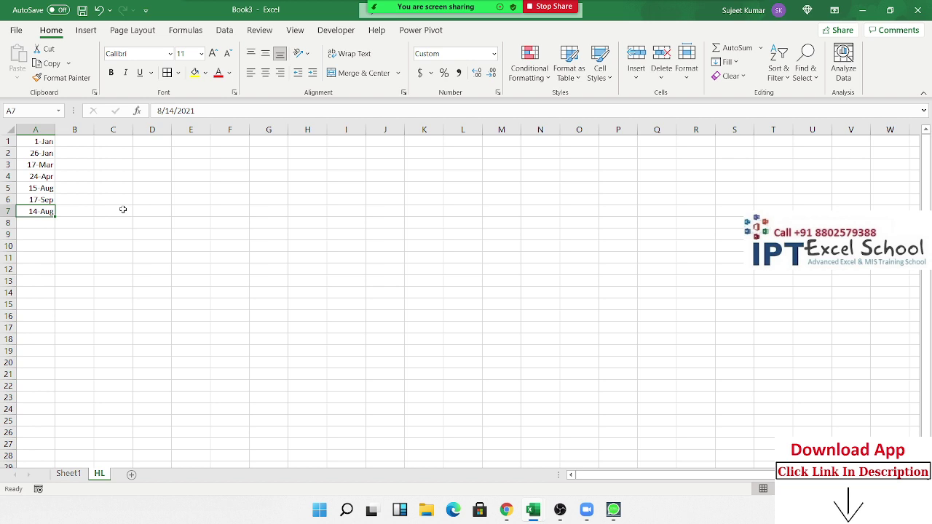
{"action": "type", "text": "8/13"}
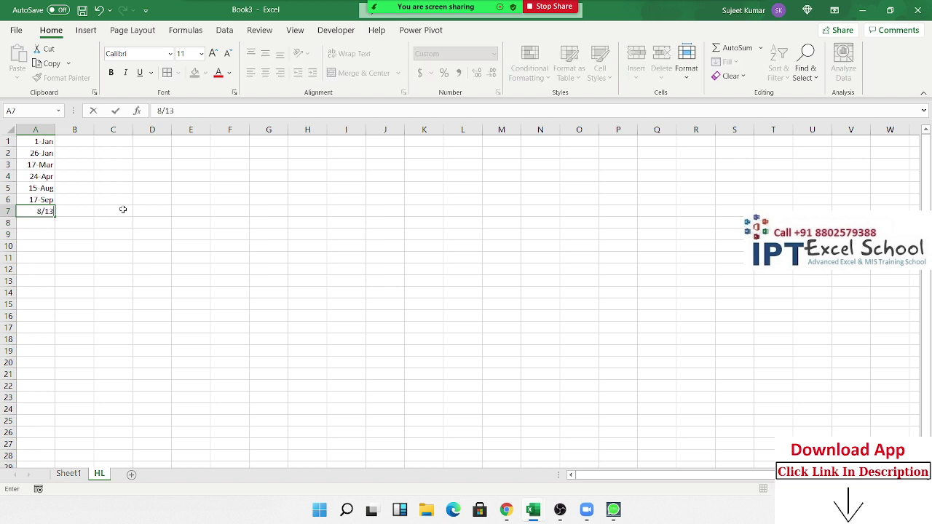
{"action": "key", "text": "Return"}
{"action": "left_click", "coordinate": [77, 475]}
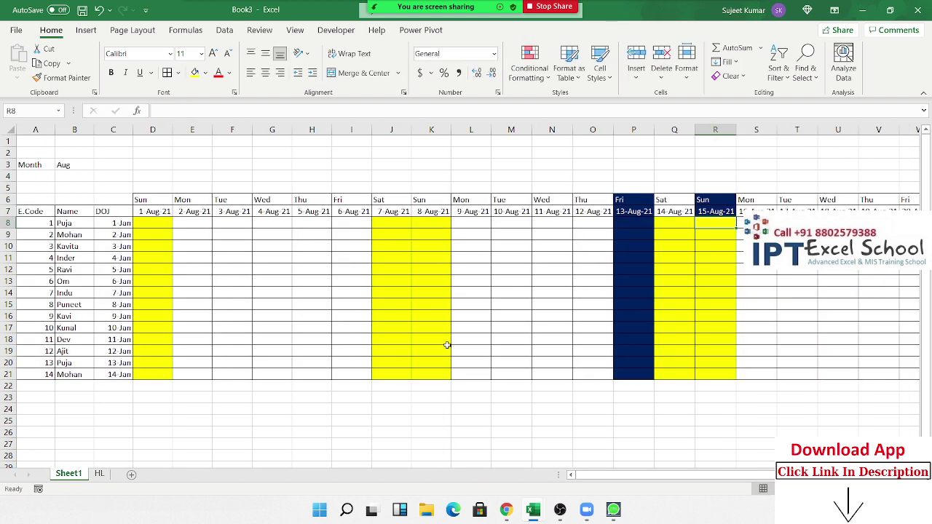
{"action": "left_click_drag", "start_coordinate": [633, 211], "coordinate": [647, 362]}
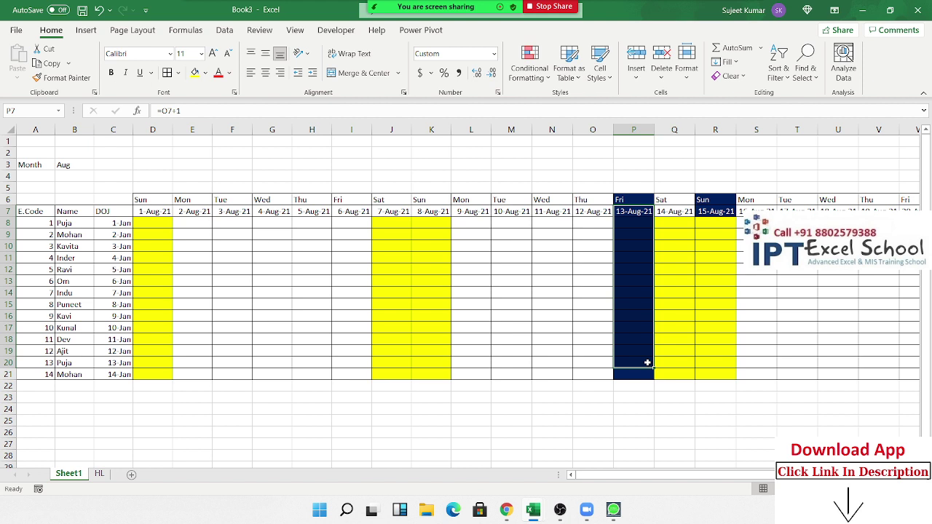
{"action": "left_click", "coordinate": [529, 65]}
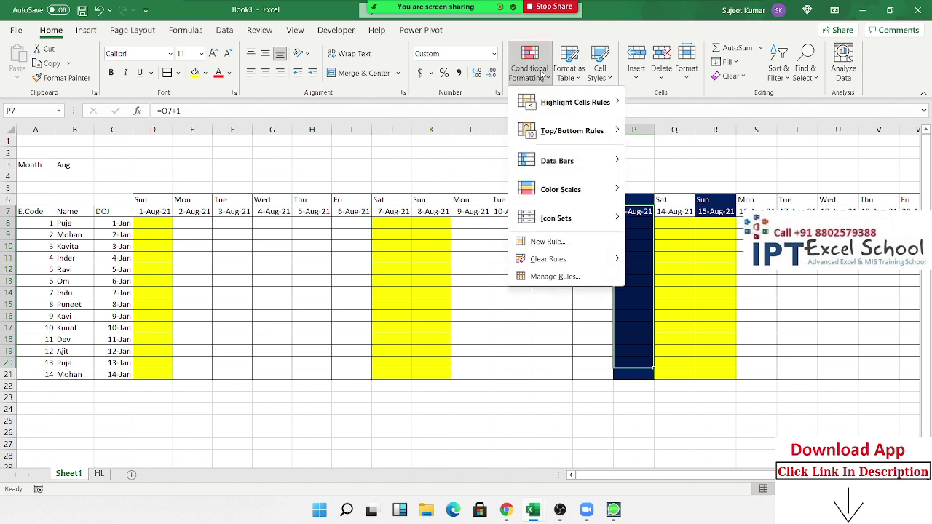
{"action": "left_click", "coordinate": [576, 277]}
{"action": "left_click", "coordinate": [132, 170]}
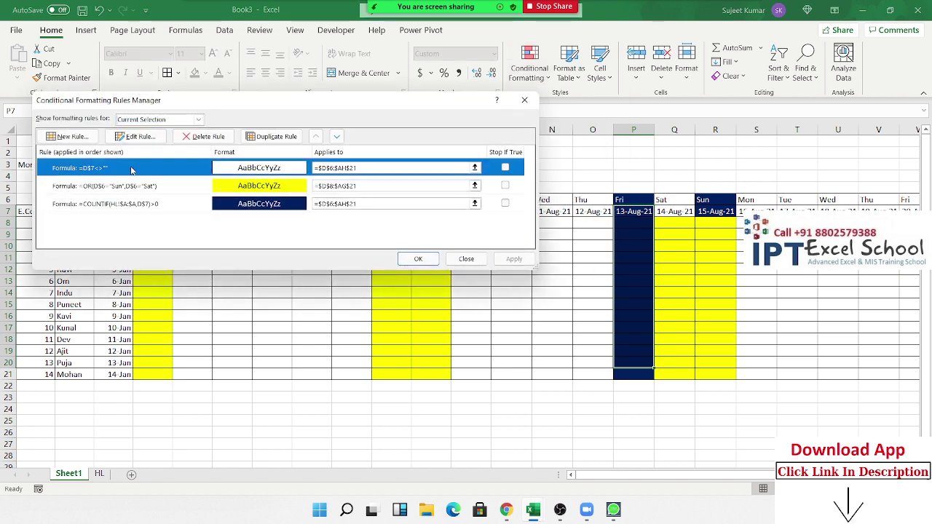
{"action": "left_click", "coordinate": [135, 187]}
{"action": "left_click", "coordinate": [134, 206]}
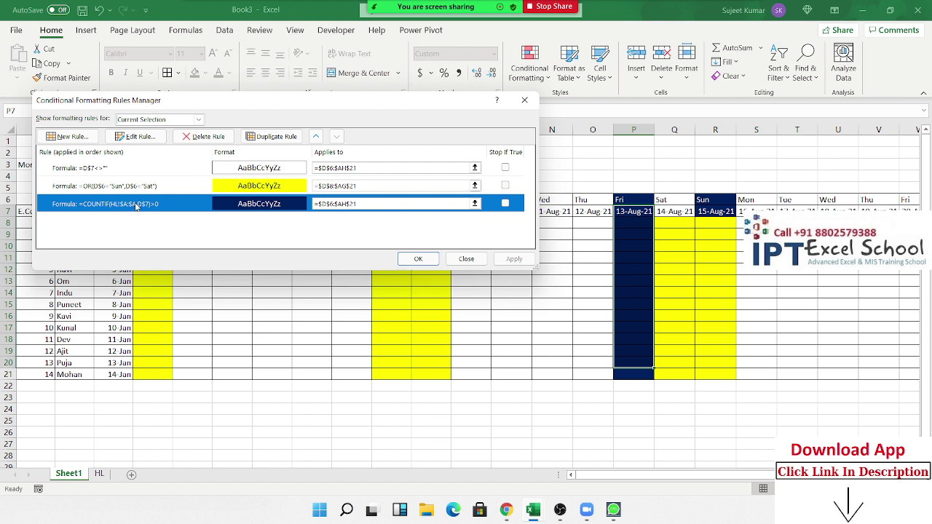
{"action": "left_click", "coordinate": [195, 187]}
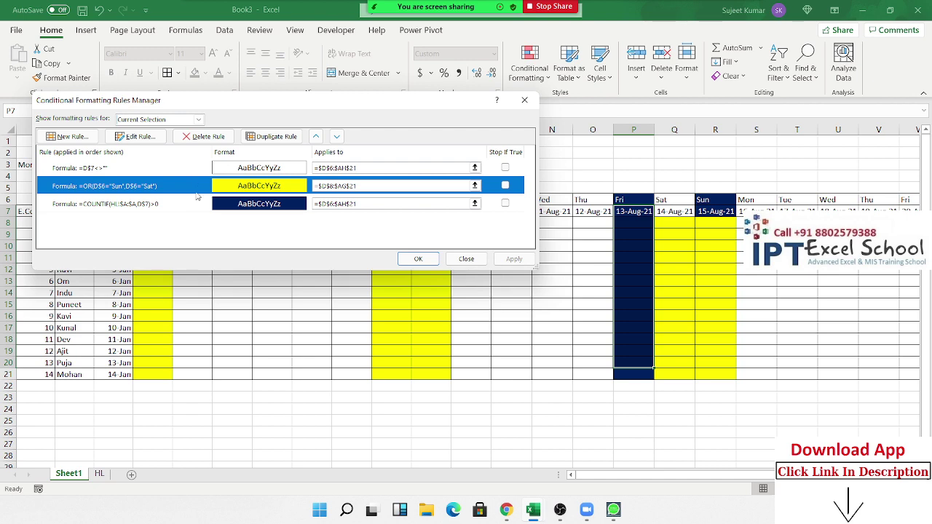
{"action": "key", "text": "Return"}
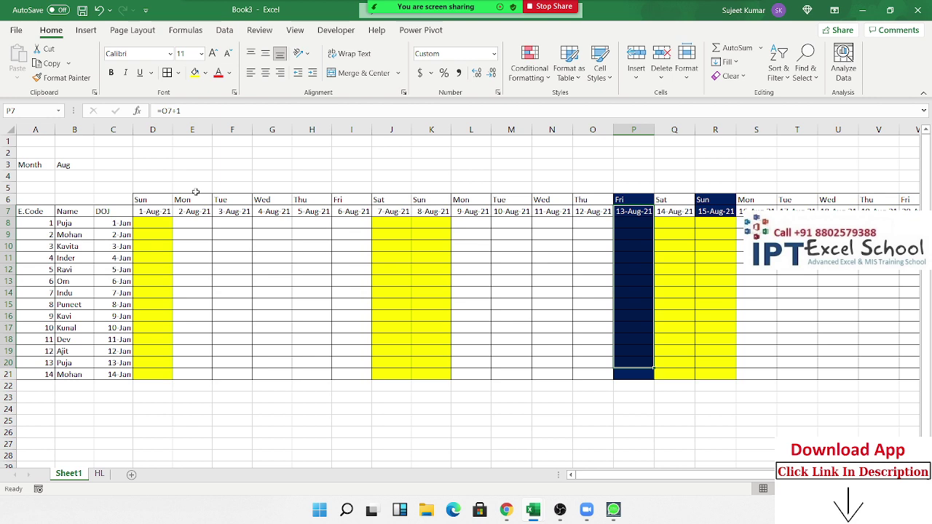
{"action": "key", "text": "ctrl+Right"}
{"action": "key", "text": "Right"}
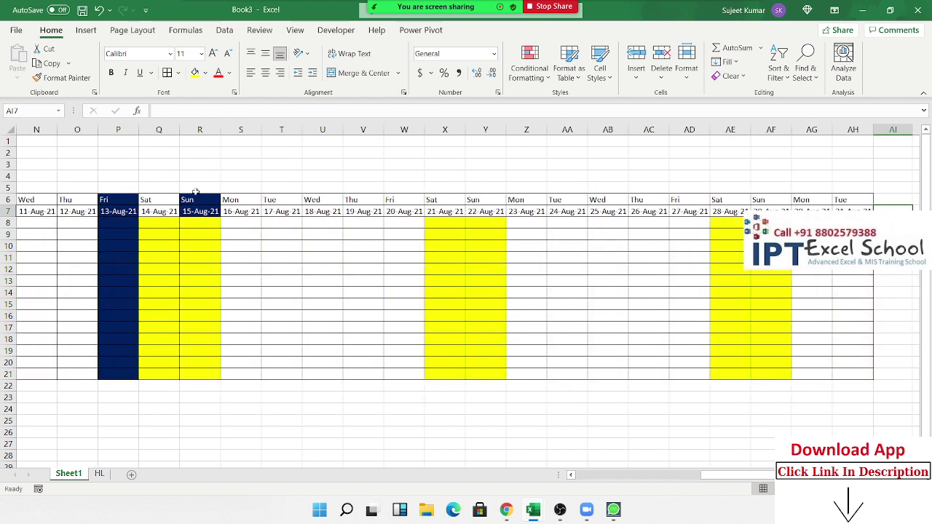
{"action": "key", "text": "Left"}
{"action": "key", "text": "Left"}
{"action": "key", "text": "Left"}
{"action": "key", "text": "Left"}
{"action": "key", "text": "Left"}
{"action": "key", "text": "Left"}
{"action": "key", "text": "Left"}
{"action": "key", "text": "Left"}
{"action": "key", "text": "Left"}
{"action": "key", "text": "Left"}
{"action": "key", "text": "Left"}
{"action": "key", "text": "Left"}
{"action": "key", "text": "Left"}
{"action": "key", "text": "Left"}
{"action": "key", "text": "Left"}
{"action": "key", "text": "Left"}
{"action": "key", "text": "Left"}
{"action": "key", "text": "Left"}
{"action": "key", "text": "Left"}
{"action": "key", "text": "Left"}
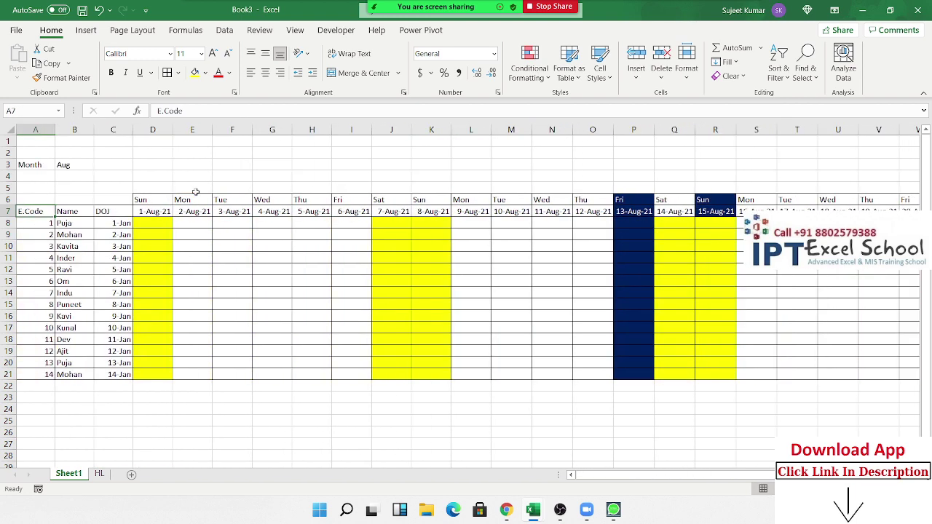
{"action": "key", "text": "Right"}
{"action": "key", "text": "Right"}
{"action": "key", "text": "Right"}
{"action": "key", "text": "Right"}
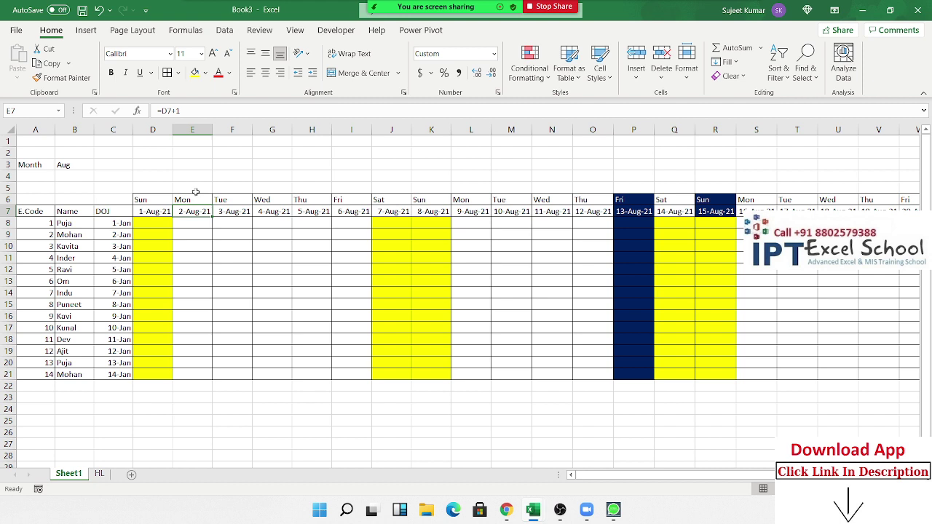
{"action": "key", "text": "Down"}
{"action": "key", "text": "Left"}
{"action": "key", "text": "Left"}
{"action": "key", "text": "Left"}
{"action": "key", "text": "ctrl+shift+Down"}
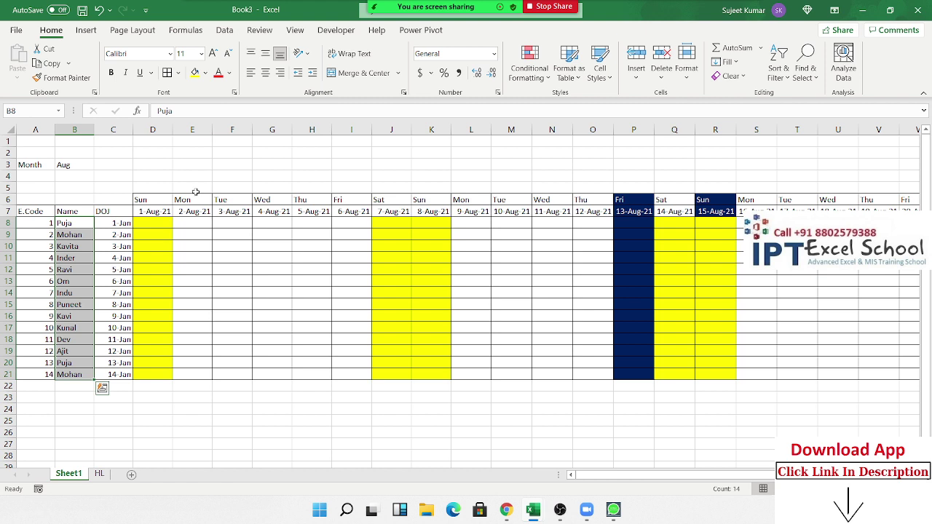
Add a new sheet and name it Leav
{"action": "left_click", "coordinate": [130, 477]}
{"action": "double_click", "coordinate": [107, 475]}
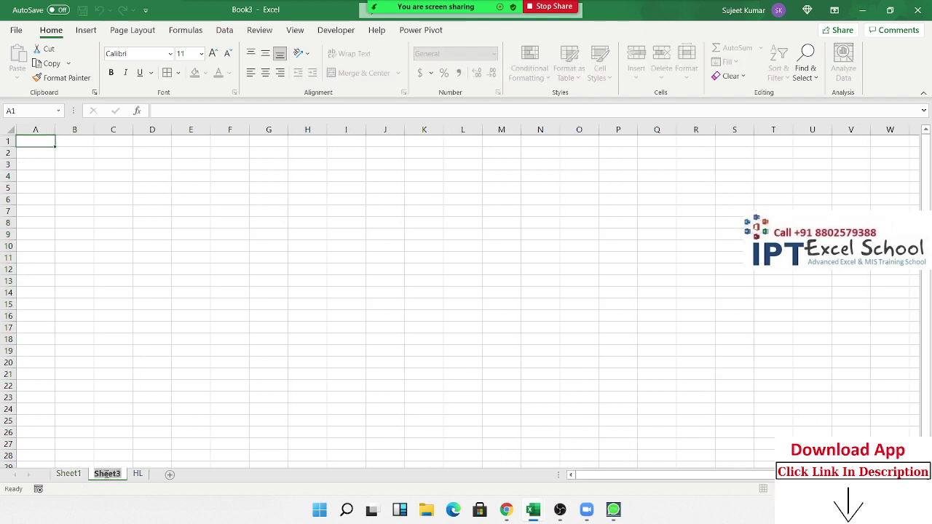
{"action": "type", "text": "Leav"}
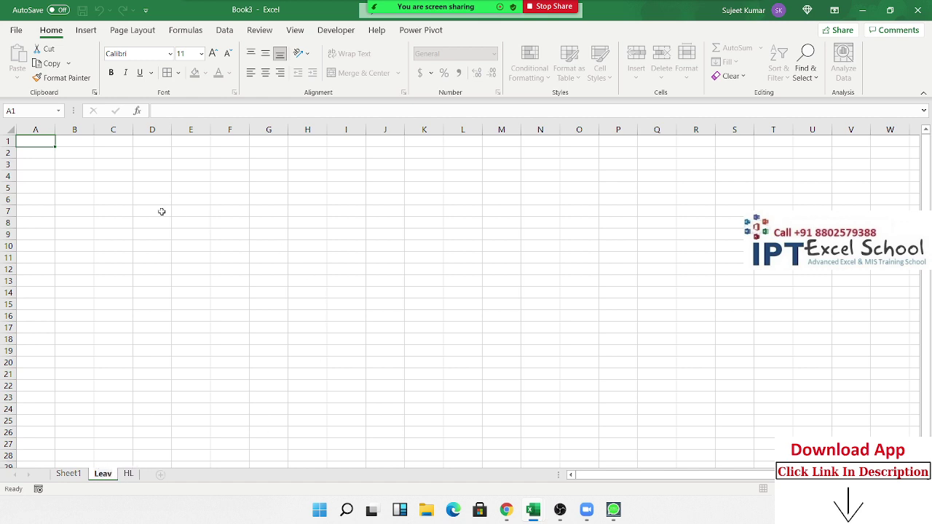
{"action": "left_click_drag", "start_coordinate": [161, 211], "coordinate": [112, 212]}
Enter the headers Date, ID and Att in A1:C1
{"action": "left_click", "coordinate": [27, 142]}
{"action": "type", "text": "D"}
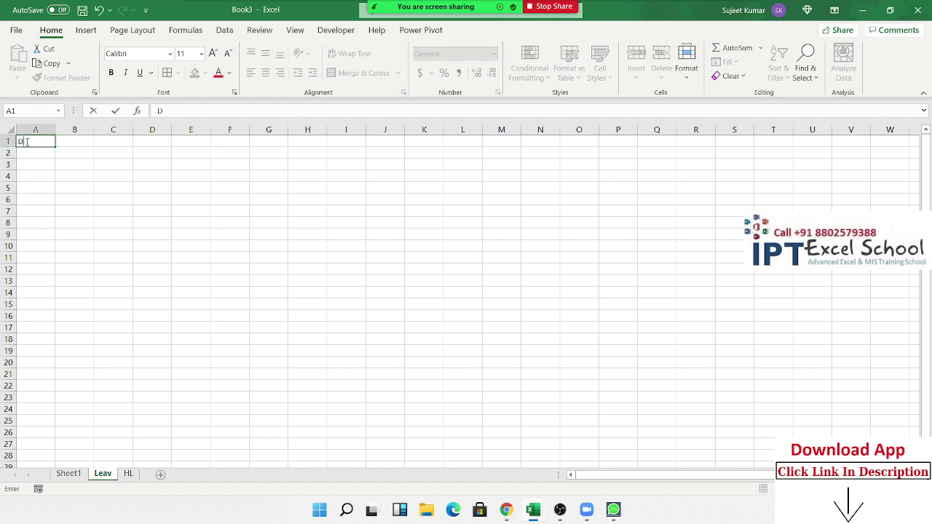
{"action": "type", "text": "ate"}
{"action": "key", "text": "Tab"}
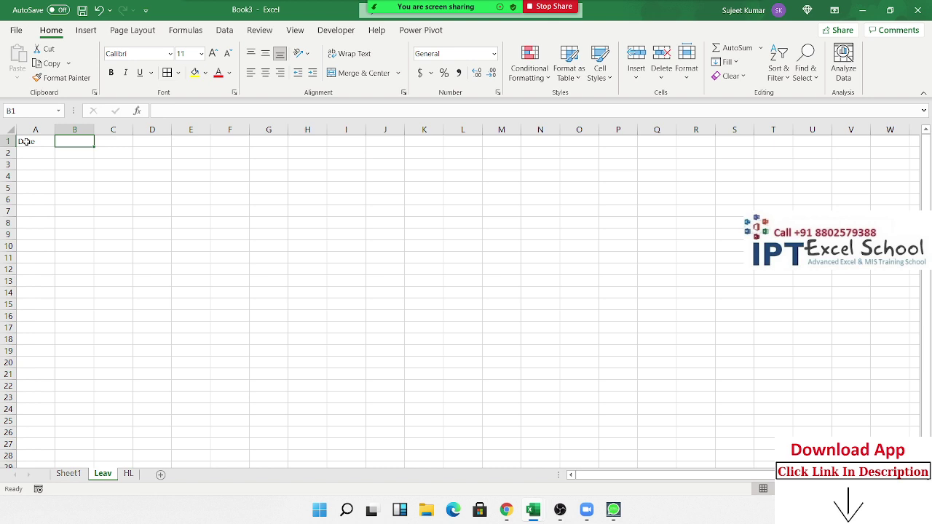
{"action": "type", "text": "ID"}
{"action": "key", "text": "Tab"}
{"action": "type", "text": "Att"}
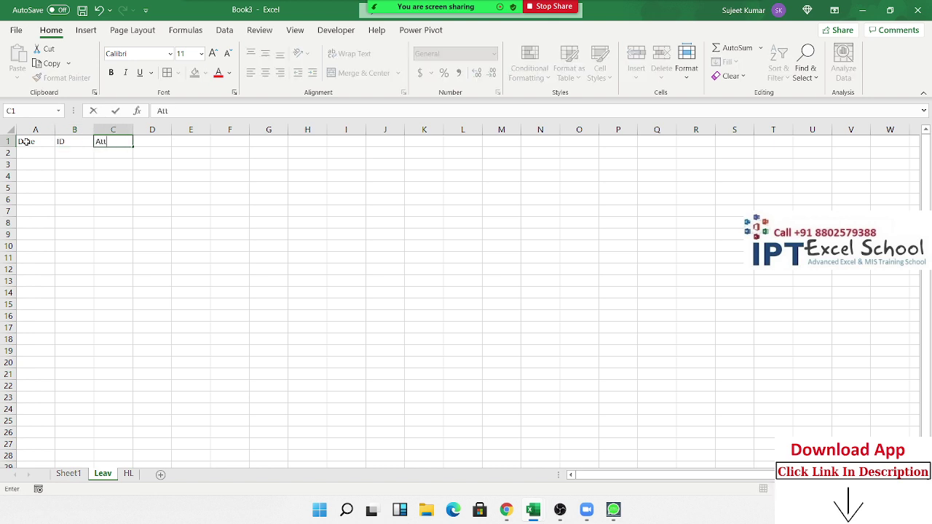
{"action": "key", "text": "Return"}
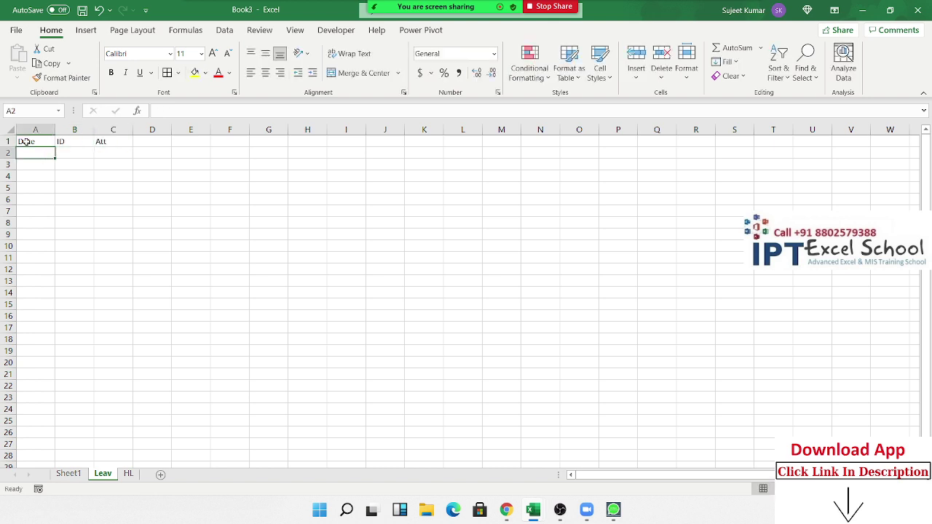
Review the employee codes and day cells in Sheet1's attendance grid
{"action": "left_click", "coordinate": [69, 474]}
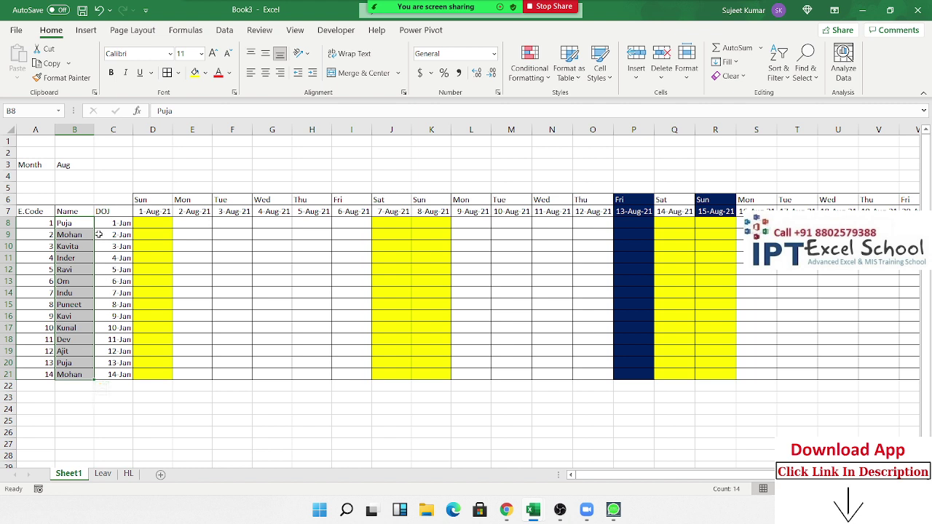
{"action": "left_click", "coordinate": [191, 226]}
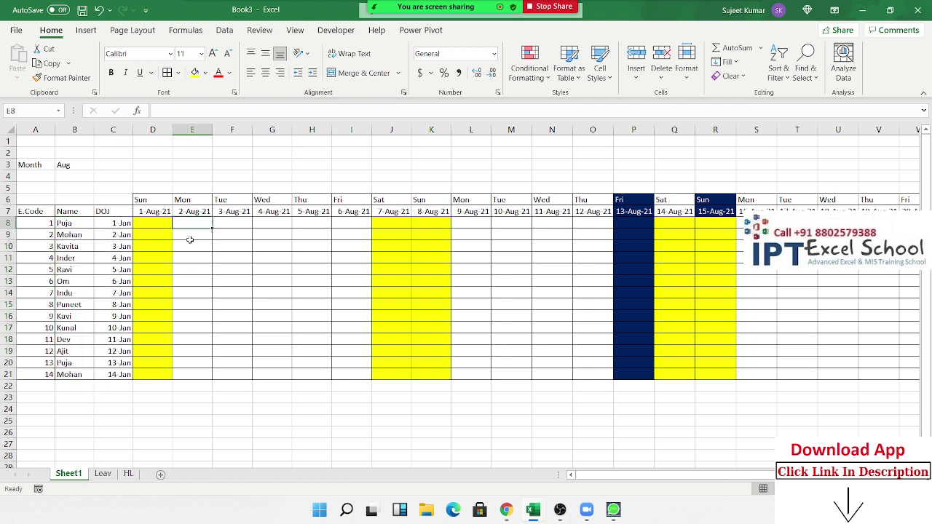
{"action": "left_click", "coordinate": [50, 261]}
{"action": "left_click", "coordinate": [45, 225]}
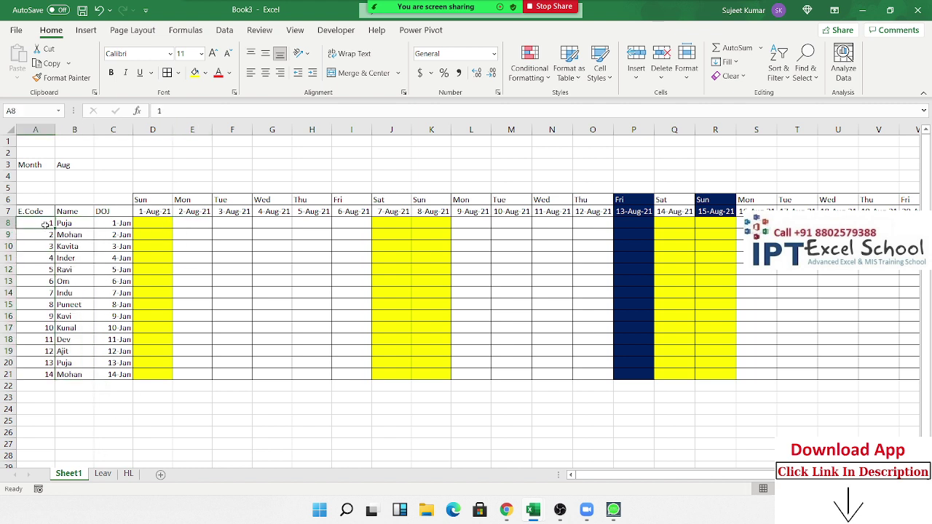
{"action": "left_click", "coordinate": [191, 224]}
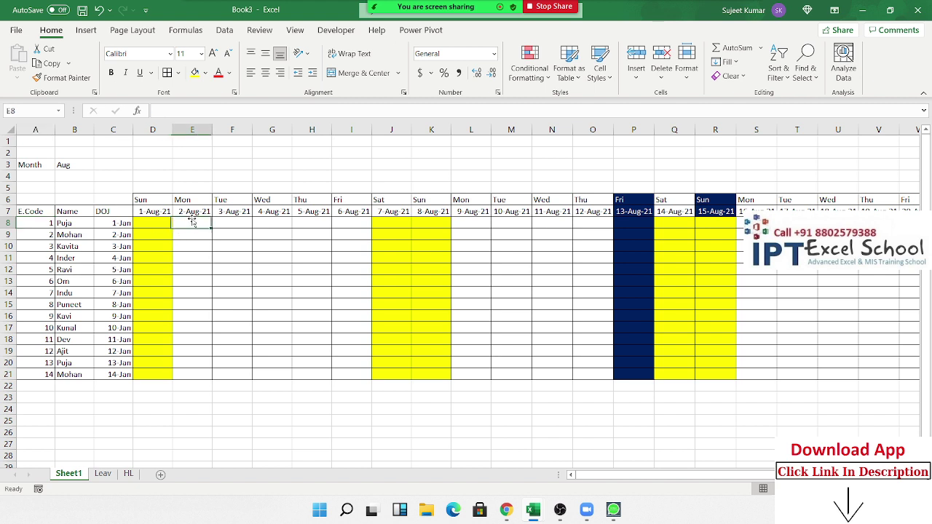
On the Leav sheet, enter the first leave record: 2 Aug, ID 1, L
{"action": "left_click", "coordinate": [102, 474]}
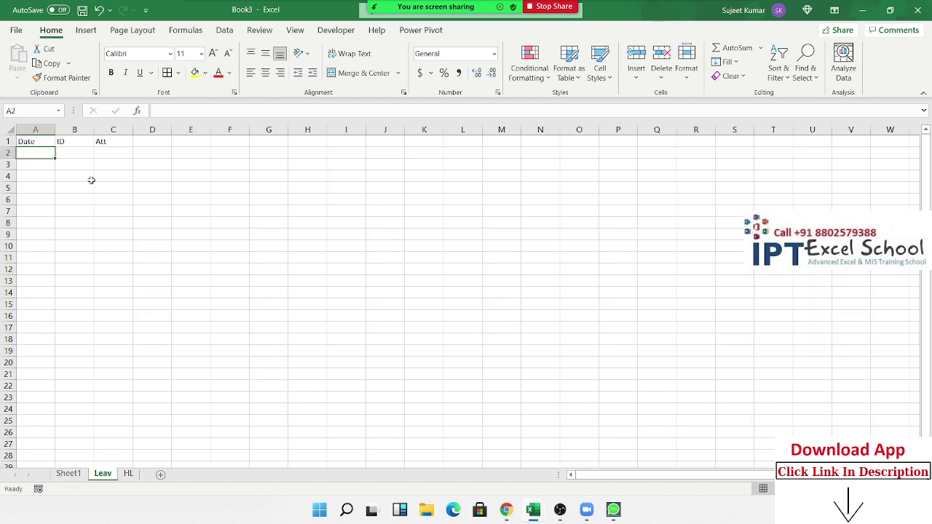
{"action": "key", "text": "Right"}
{"action": "type", "text": "1"}
{"action": "key", "text": "Tab"}
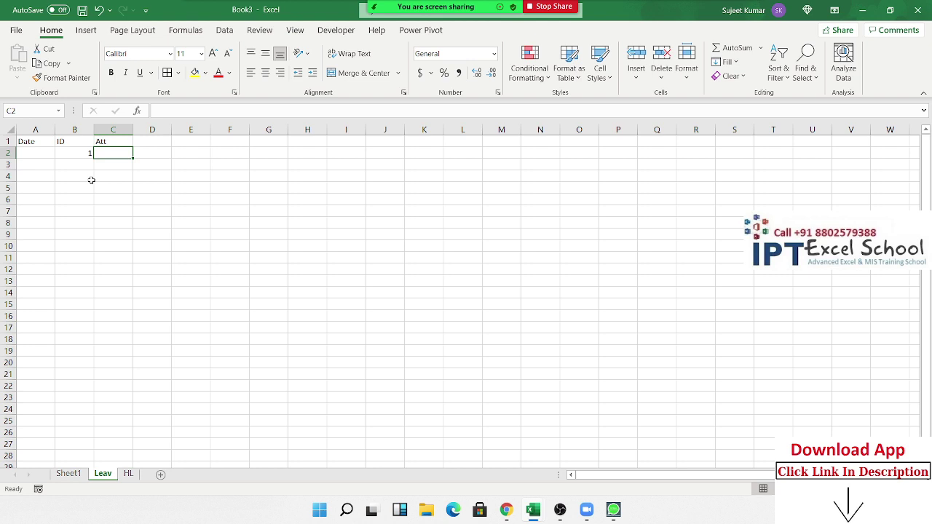
{"action": "type", "text": "8/2"}
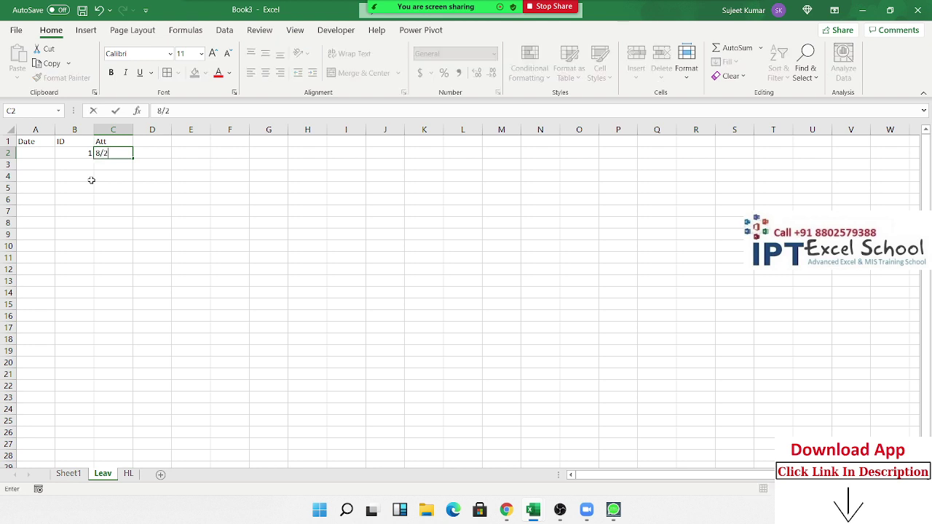
{"action": "key", "text": "Escape"}
{"action": "key", "text": "Left"}
{"action": "key", "text": "Left"}
{"action": "type", "text": "8/"}
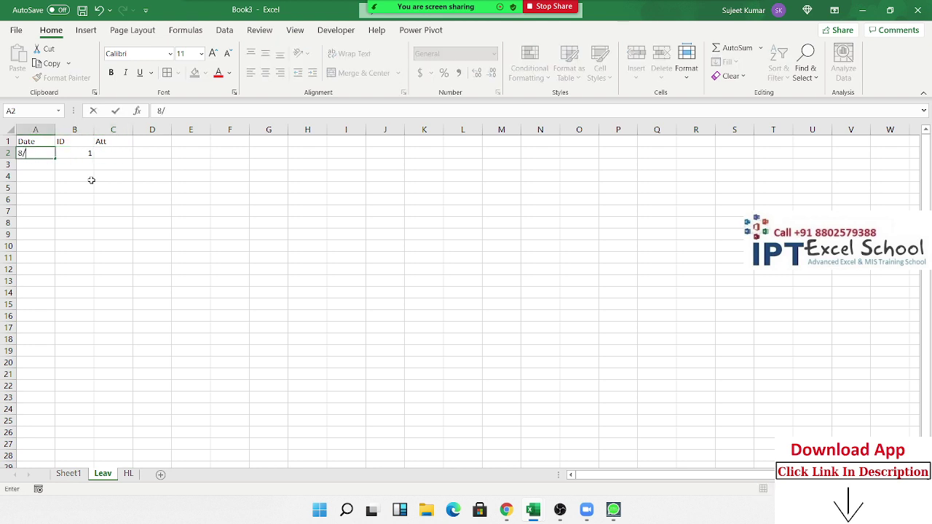
{"action": "key", "text": "Tab"}
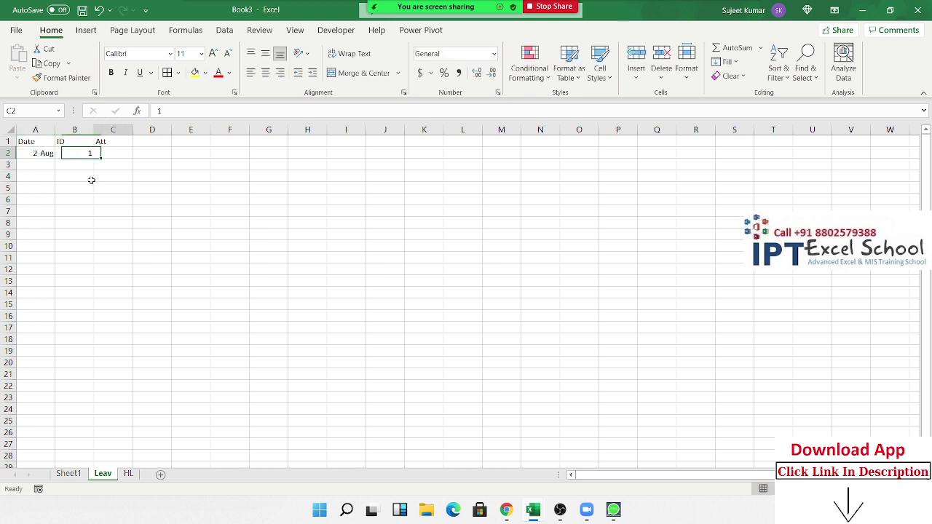
{"action": "key", "text": "Tab"}
{"action": "type", "text": "L"}
{"action": "key", "text": "Return"}
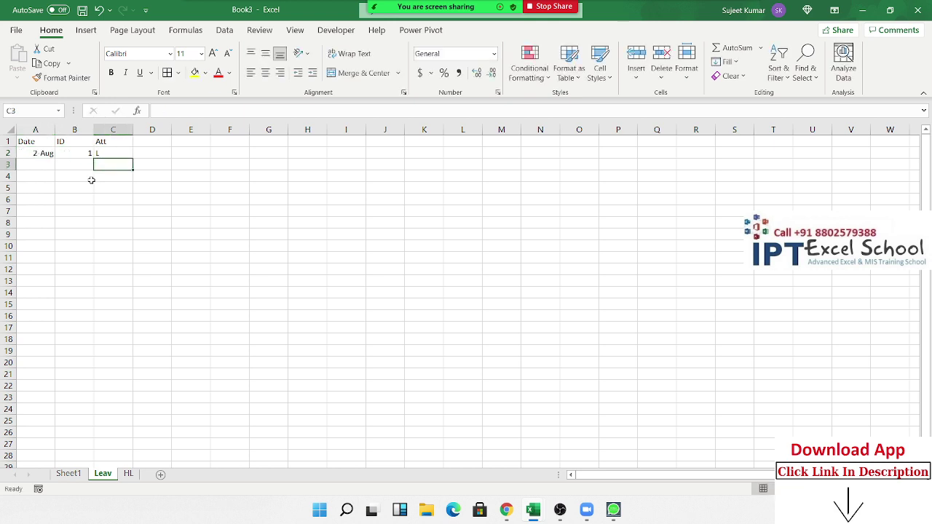
Enter the second leave record: 4 Aug, ID 2, L
{"action": "key", "text": "Left"}
{"action": "key", "text": "Left"}
{"action": "key", "text": "Right"}
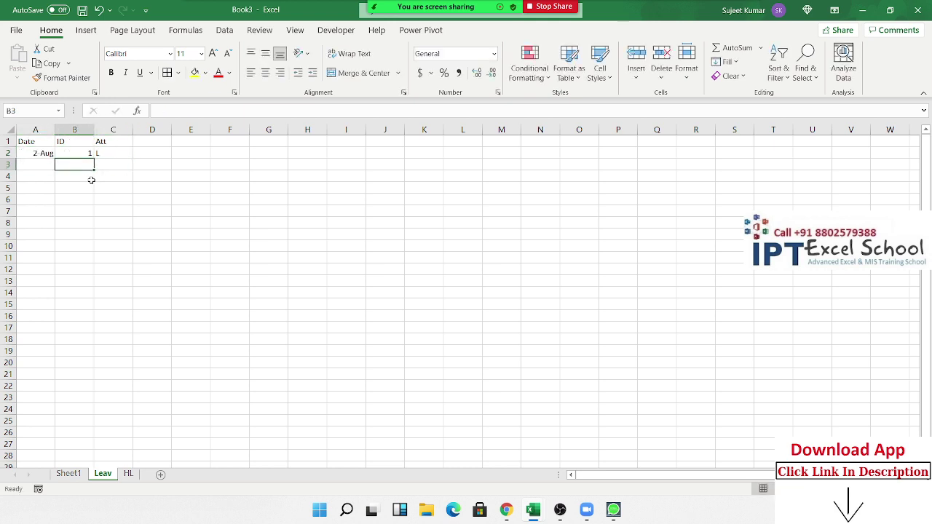
{"action": "type", "text": "2"}
{"action": "key", "text": "Return"}
{"action": "key", "text": "Left"}
{"action": "key", "text": "Up"}
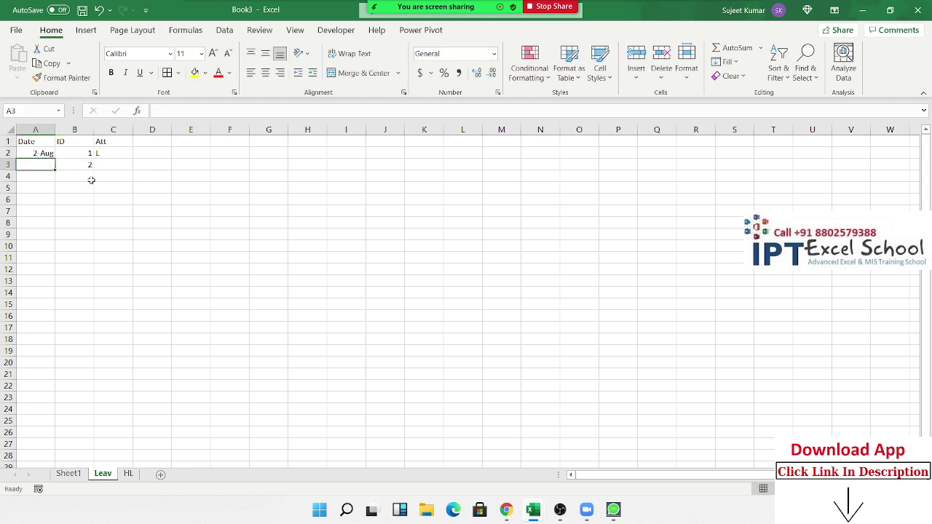
{"action": "type", "text": "4/"}
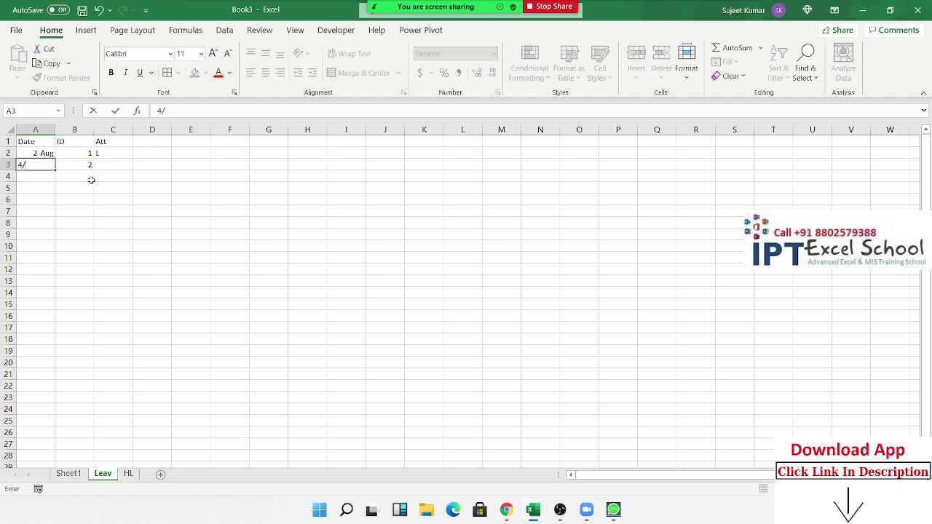
{"action": "type", "text": "8/"}
{"action": "key", "text": "Right"}
{"action": "key", "text": "Right"}
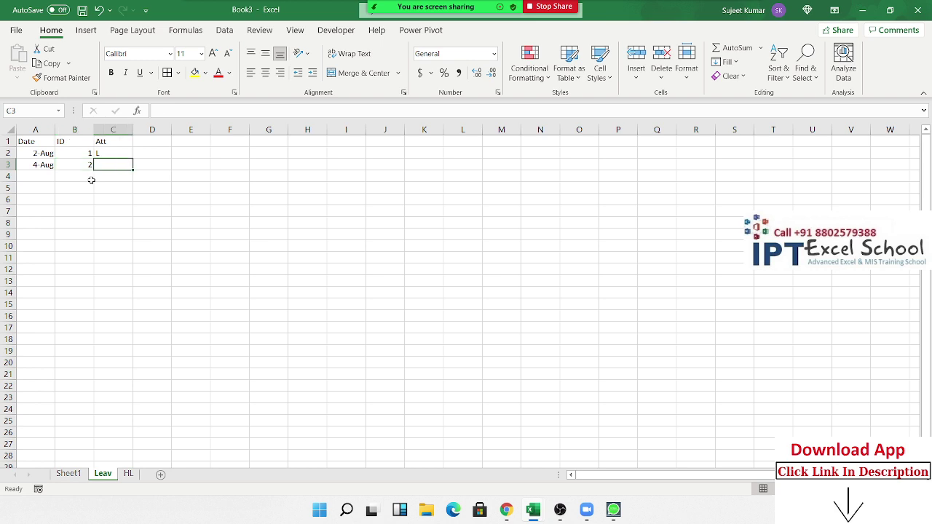
{"action": "type", "text": "L"}
{"action": "key", "text": "Return"}
{"action": "key", "text": "Left"}
{"action": "key", "text": "Left"}
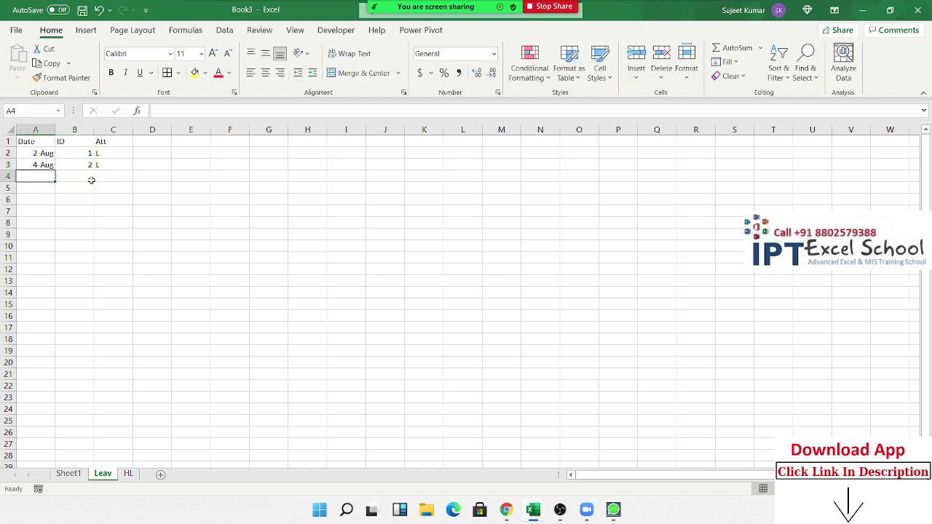
{"action": "left_click", "coordinate": [67, 475]}
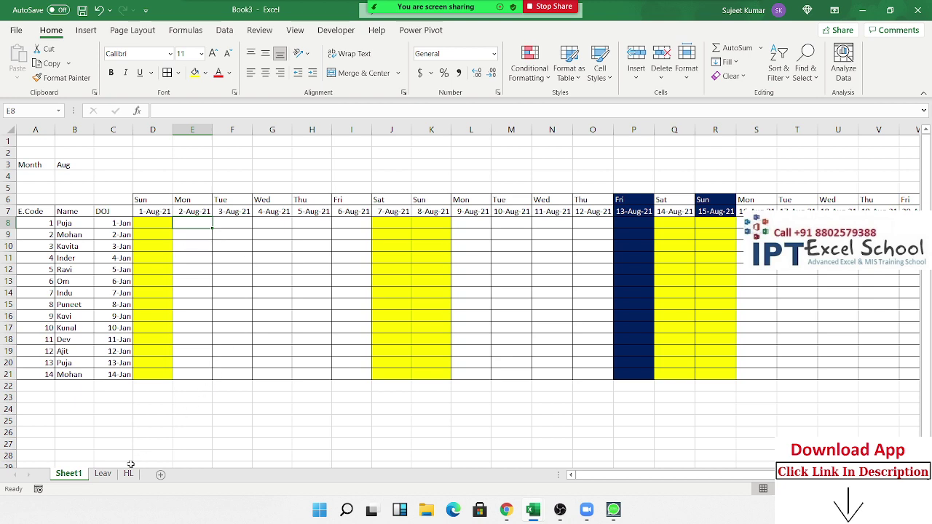
{"action": "left_click", "coordinate": [103, 474]}
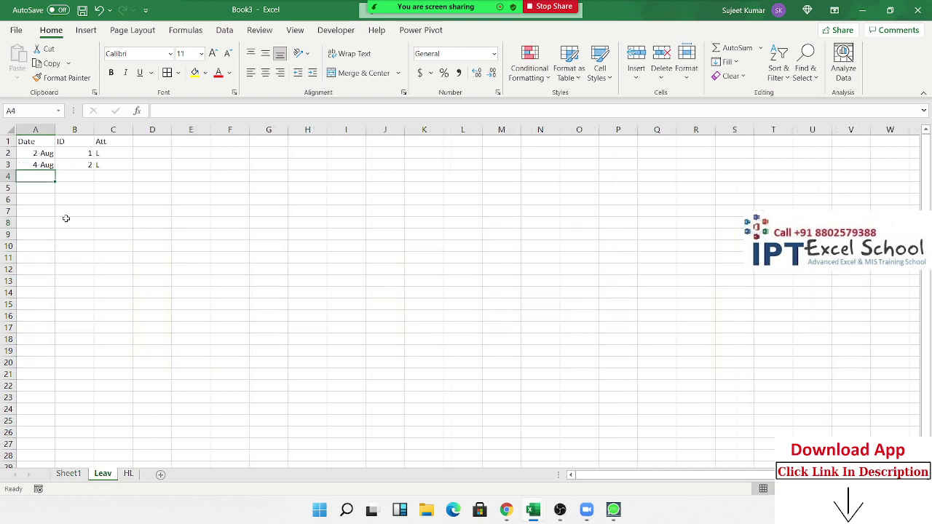
{"action": "type", "text": "8/6"}
{"action": "key", "text": "Tab"}
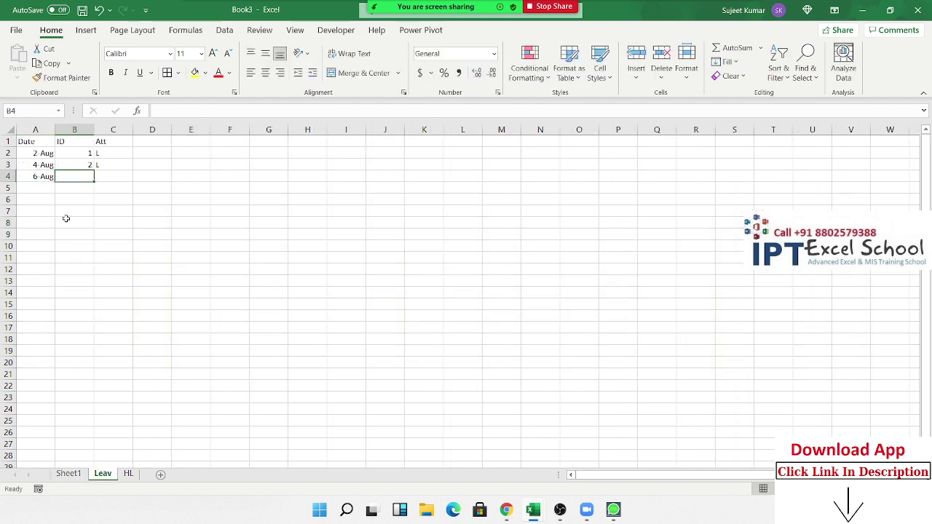
{"action": "type", "text": "3"}
{"action": "key", "text": "Tab"}
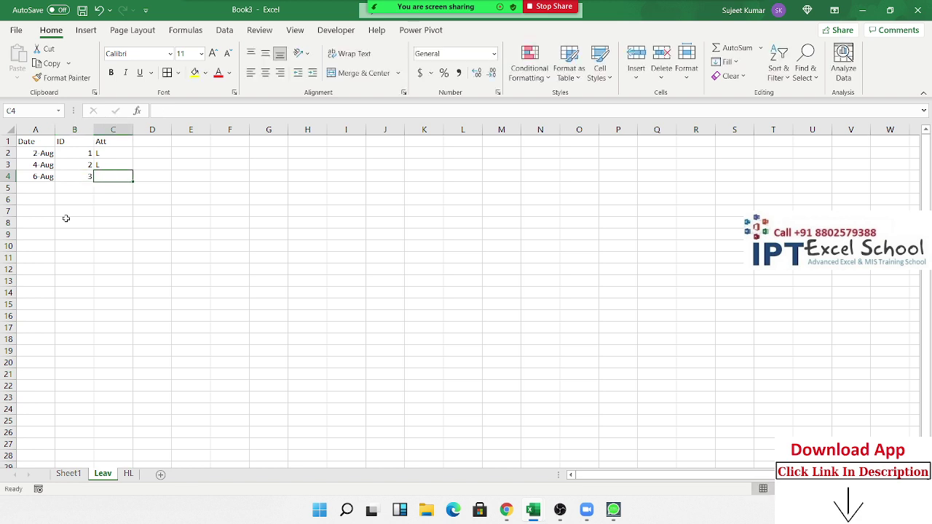
{"action": "type", "text": "A"}
{"action": "key", "text": "Return"}
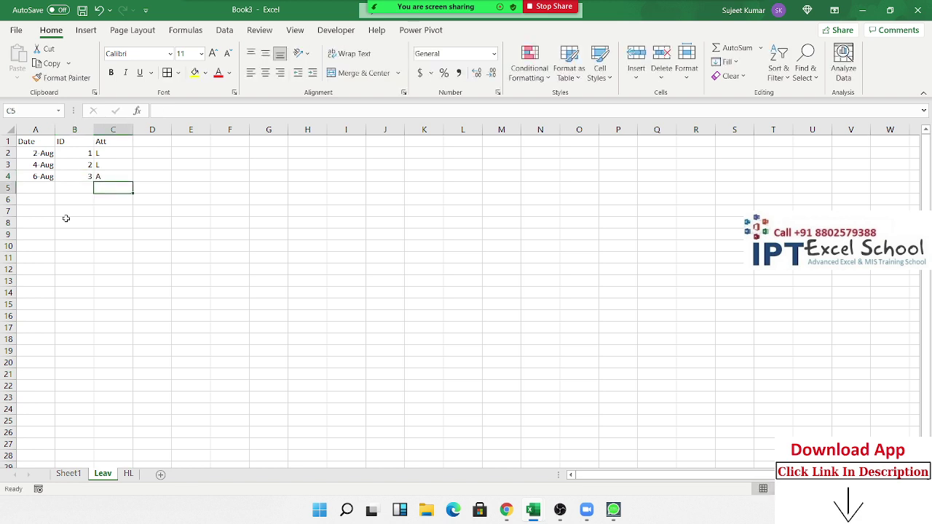
{"action": "left_click", "coordinate": [68, 474]}
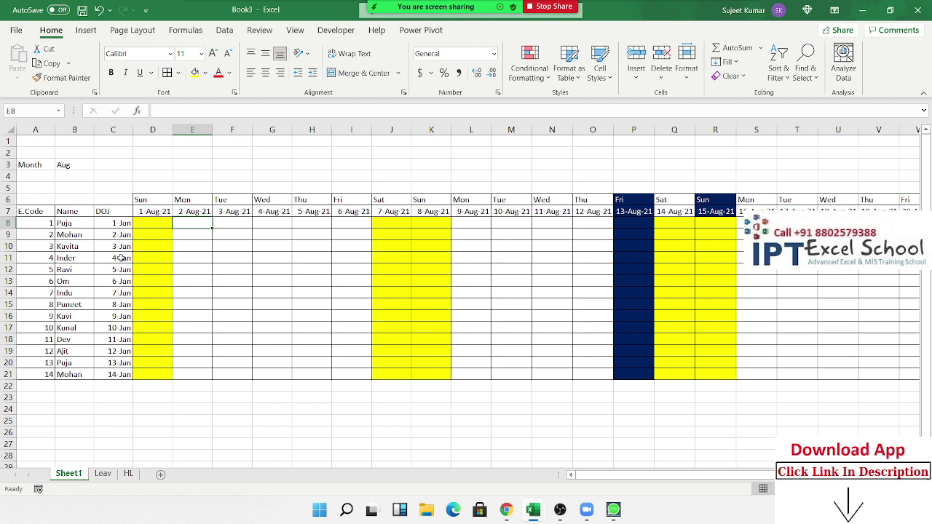
{"action": "left_click", "coordinate": [30, 225]}
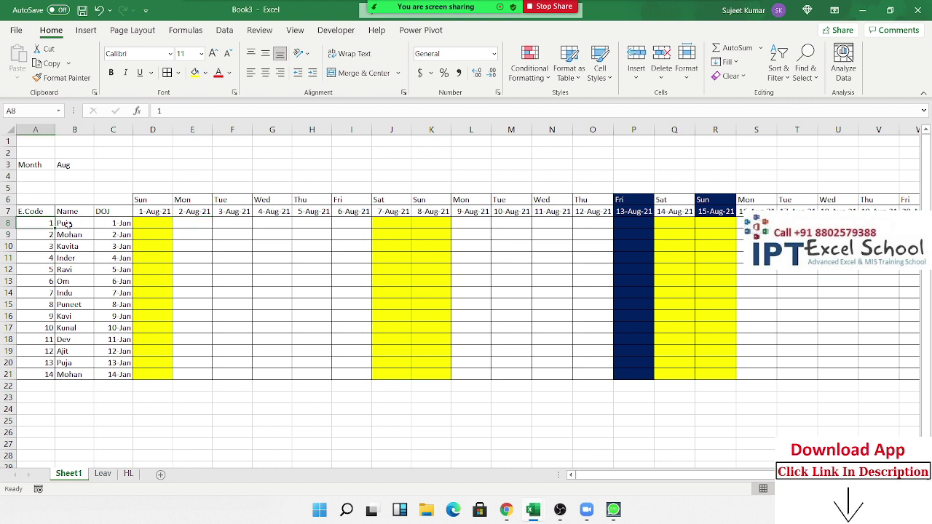
{"action": "left_click", "coordinate": [148, 212]}
{"action": "left_click", "coordinate": [128, 474]}
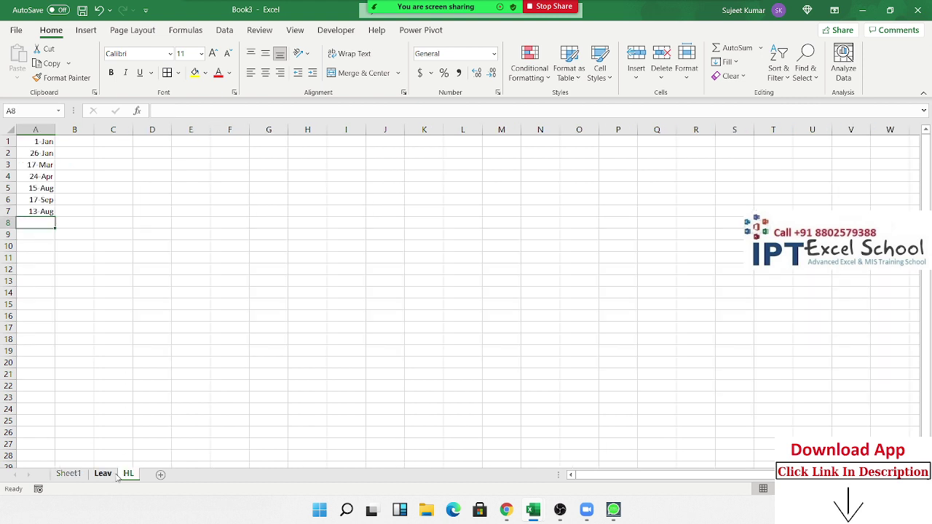
{"action": "left_click", "coordinate": [102, 474]}
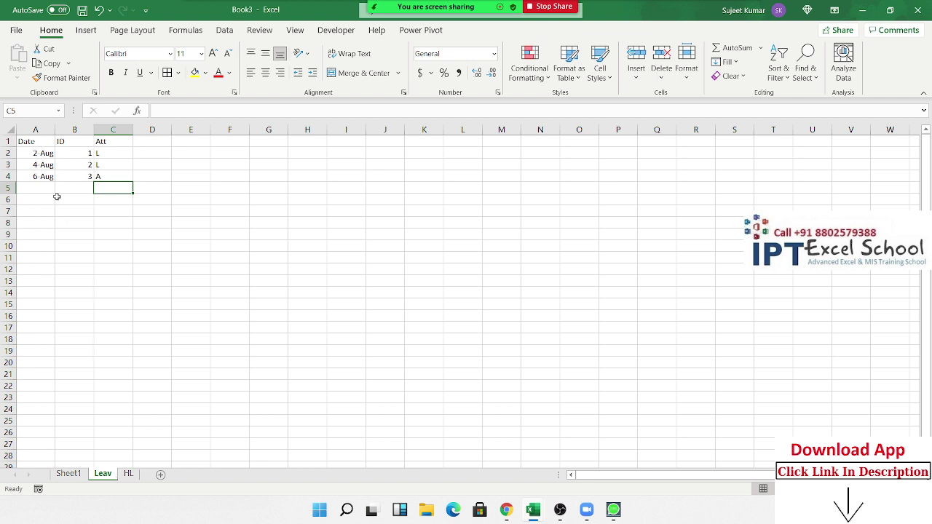
{"action": "left_click_drag", "start_coordinate": [45, 163], "coordinate": [60, 164]}
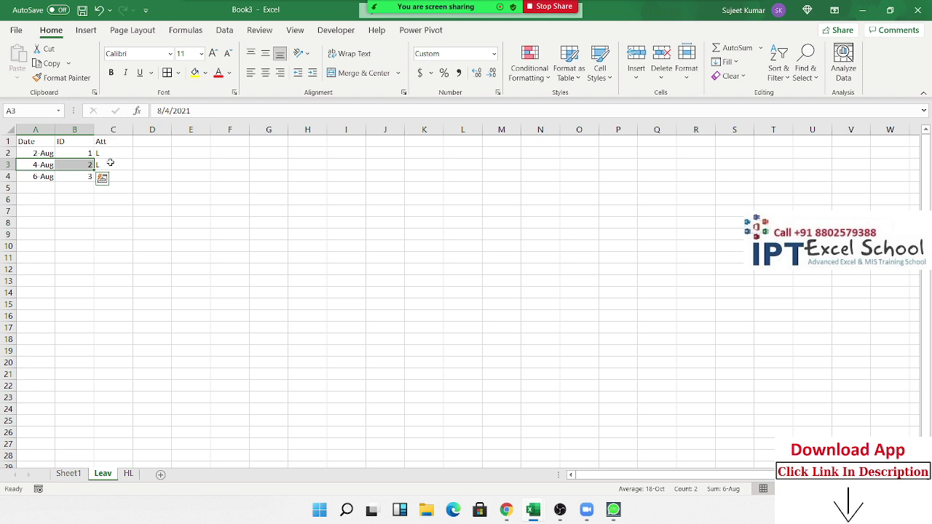
{"action": "left_click", "coordinate": [69, 474]}
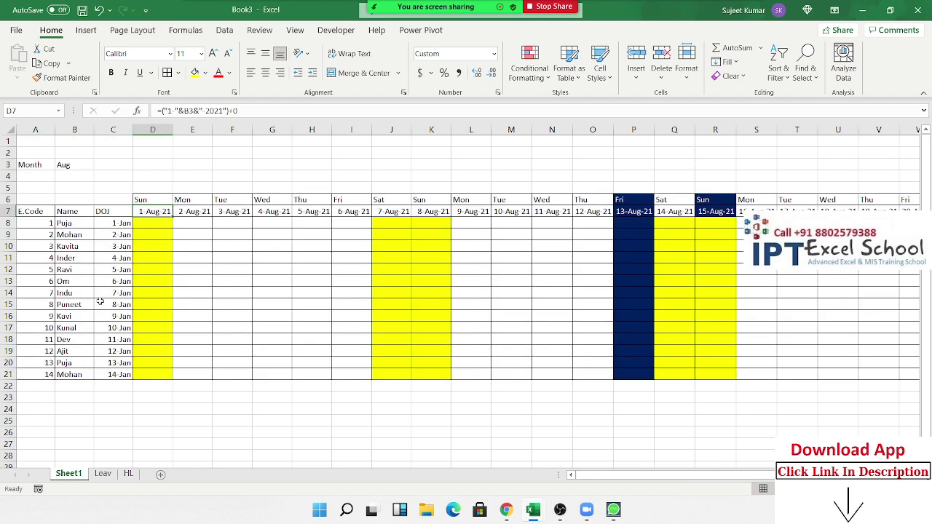
{"action": "left_click", "coordinate": [150, 224]}
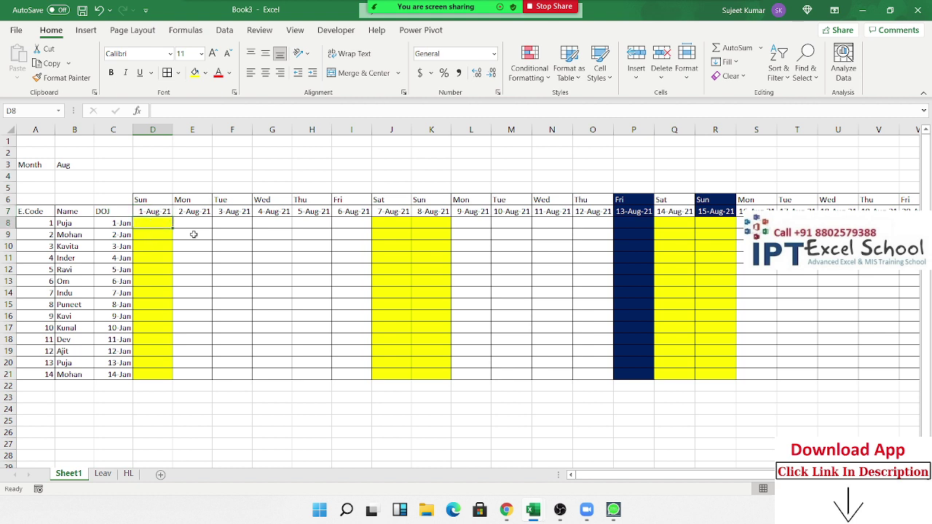
{"action": "type", "text": "=vl"}
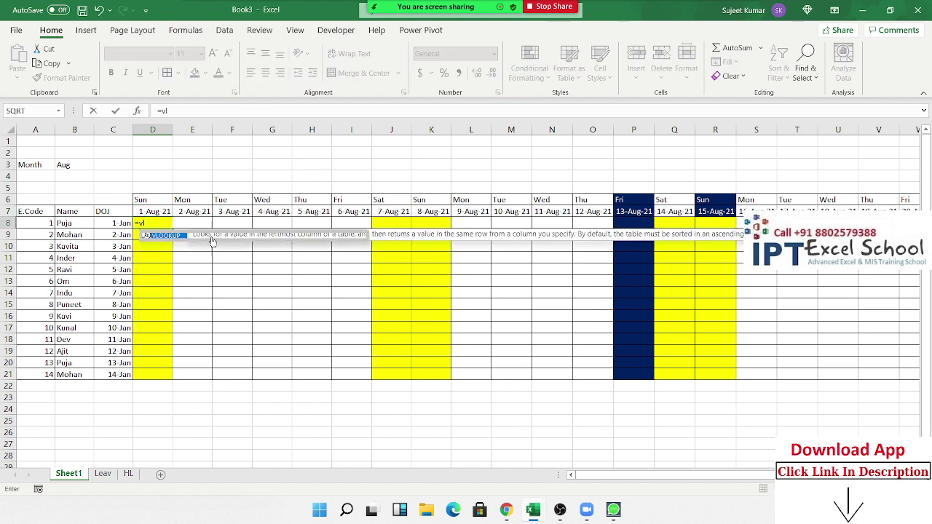
{"action": "key", "text": "Tab"}
{"action": "key", "text": "Escape"}
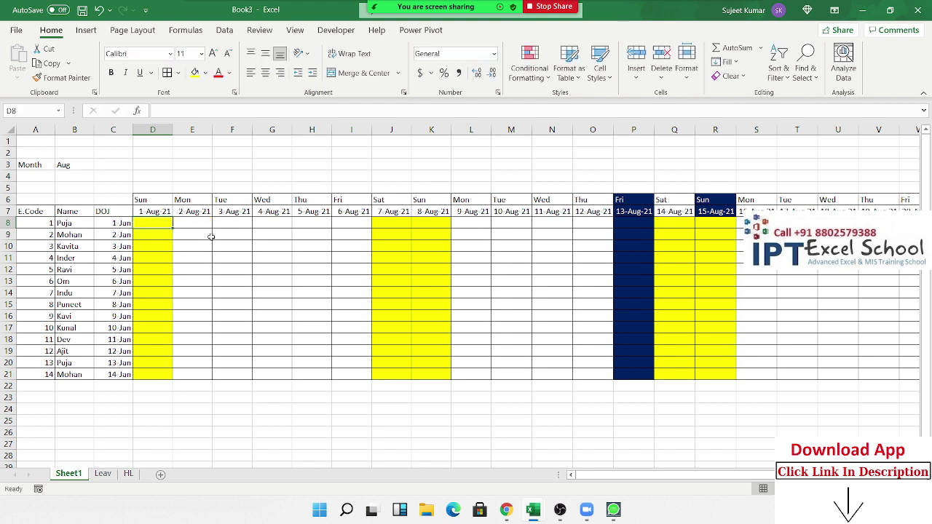
{"action": "key", "text": "ctrl+Left"}
{"action": "key", "text": "ctrl+Left"}
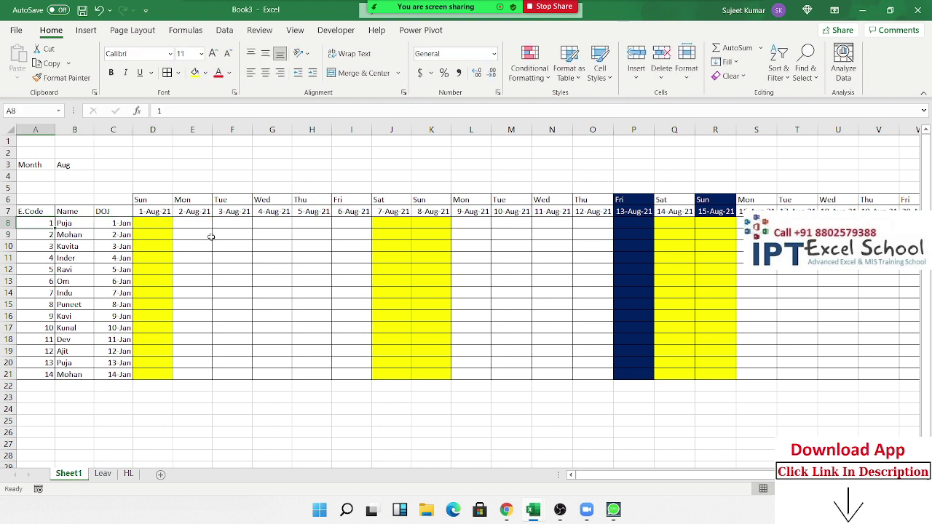
{"action": "key", "text": "Right"}
{"action": "key", "text": "Right"}
{"action": "key", "text": "Up"}
{"action": "key", "text": "Right"}
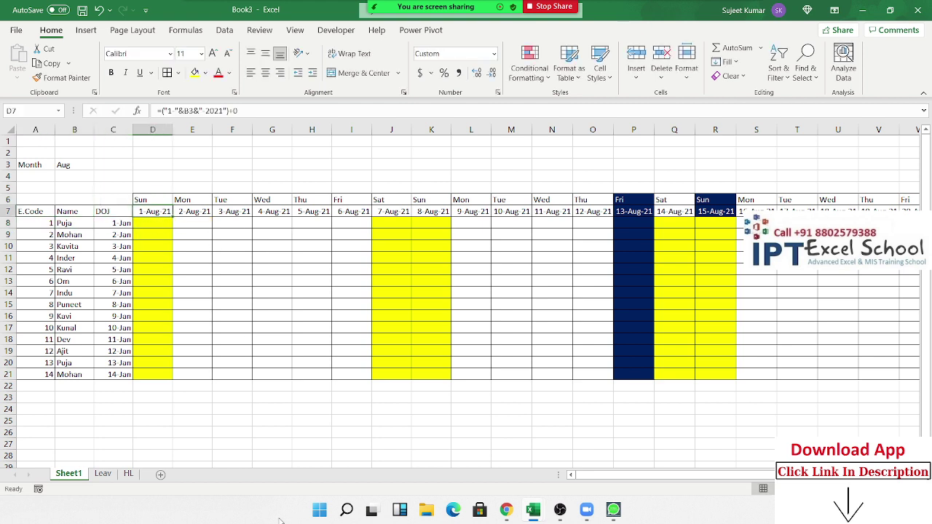
{"action": "left_click", "coordinate": [103, 474]}
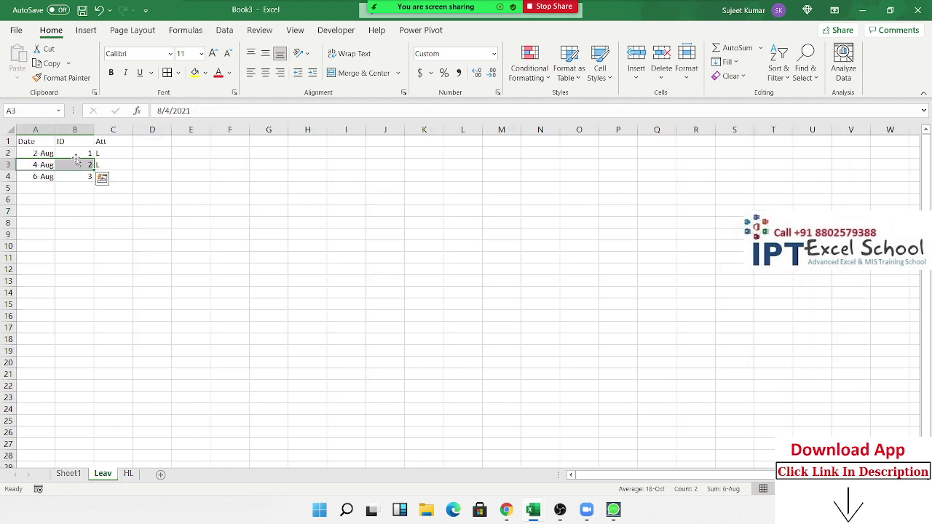
Add the record 12 Aug, ID 1, A in row 5 of the Leav table
{"action": "left_click", "coordinate": [49, 186]}
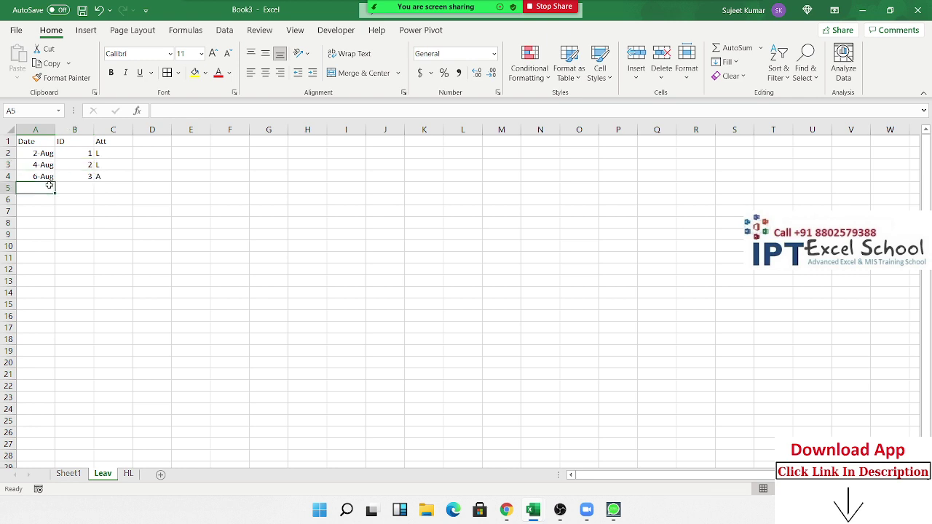
{"action": "type", "text": "8/1"}
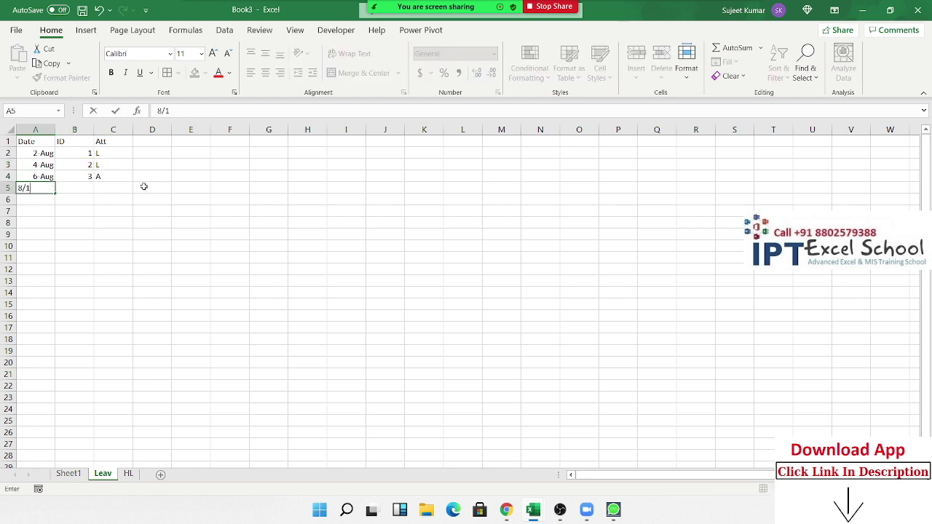
{"action": "key", "text": "BackSpace"}
{"action": "key", "text": "BackSpace"}
{"action": "key", "text": "Tab"}
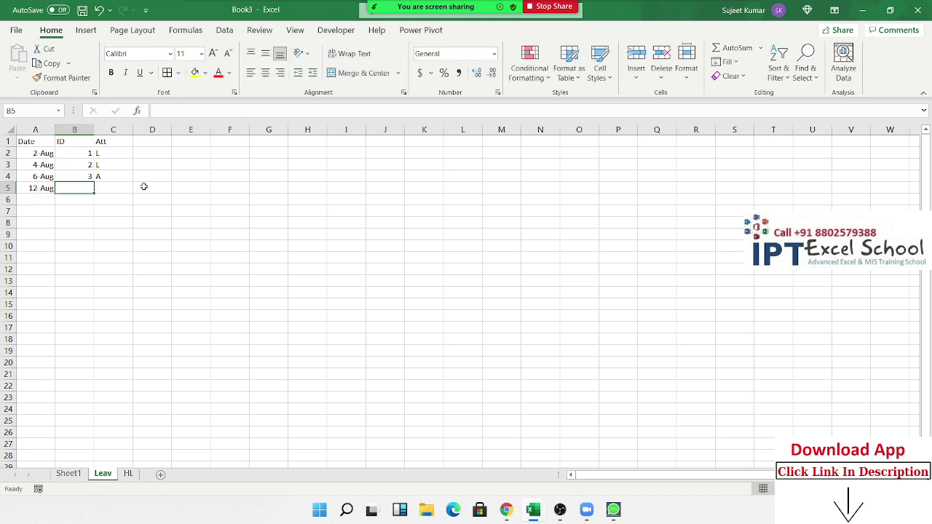
{"action": "type", "text": "1"}
{"action": "key", "text": "Tab"}
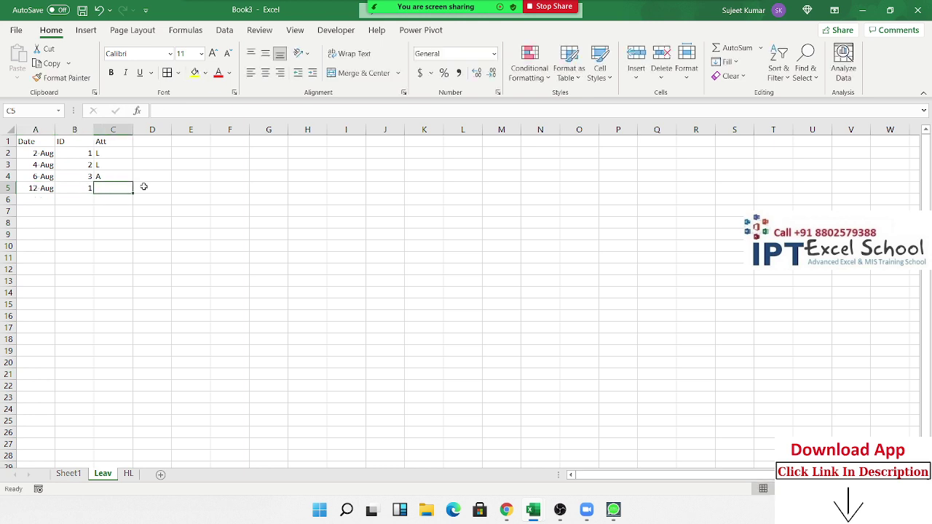
{"action": "type", "text": "A"}
{"action": "key", "text": "Return"}
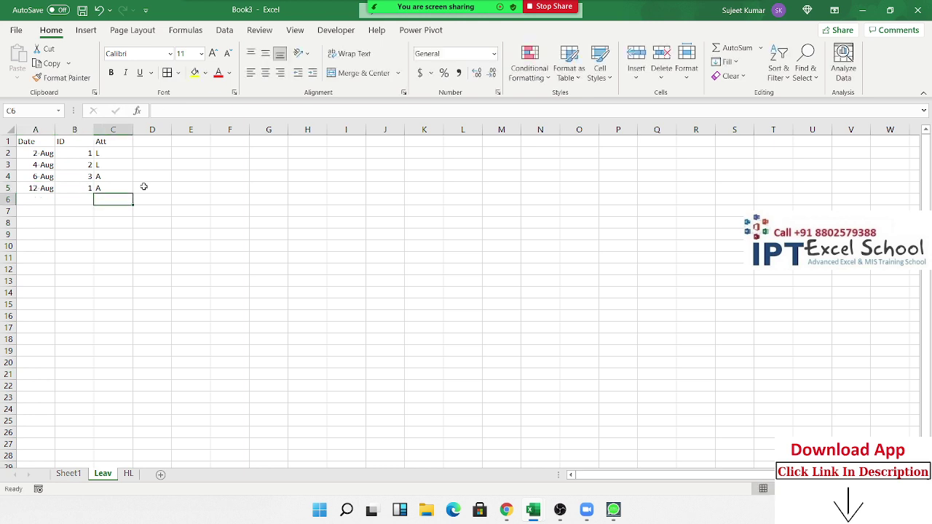
Insert an empty column before the Date column
{"action": "key", "text": "Left"}
{"action": "key", "text": "Up"}
{"action": "key", "text": "Up"}
{"action": "key", "text": "Left"}
{"action": "key", "text": "ctrl+space"}
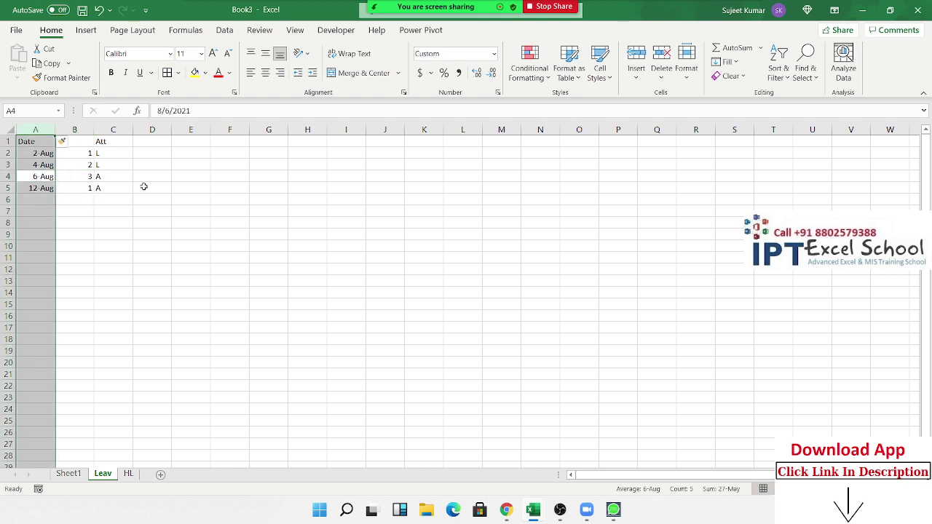
{"action": "key", "text": "ctrl+shift+plus"}
{"action": "key", "text": "Up"}
{"action": "key", "text": "Up"}
{"action": "key", "text": "Up"}
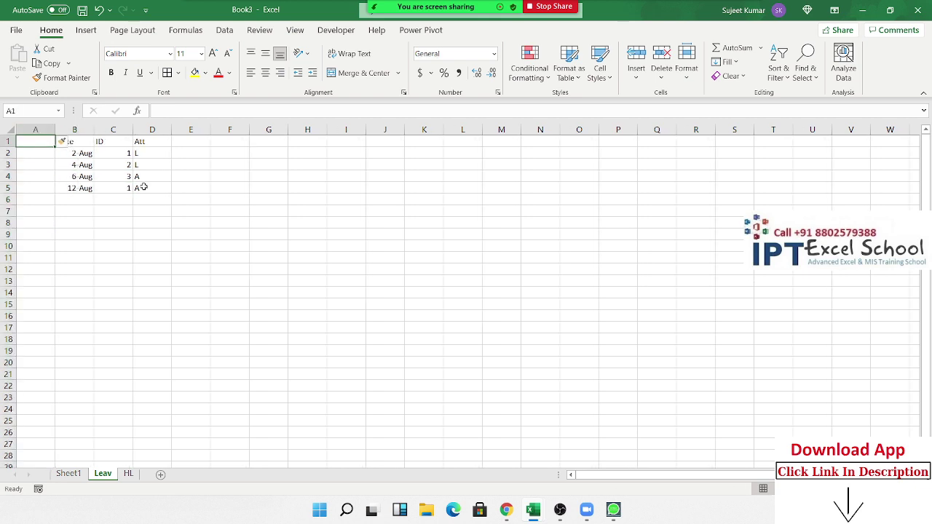
Add a UID header in A1 and enter =C2&" "&B2 in A2 joining ID and date
{"action": "type", "text": "UID"}
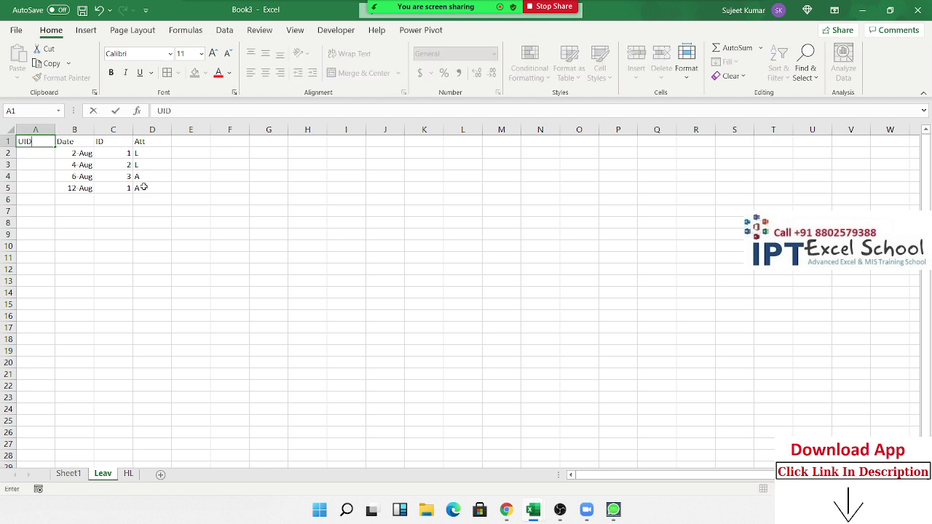
{"action": "key", "text": "Tab"}
{"action": "key", "text": "Down"}
{"action": "key", "text": "Left"}
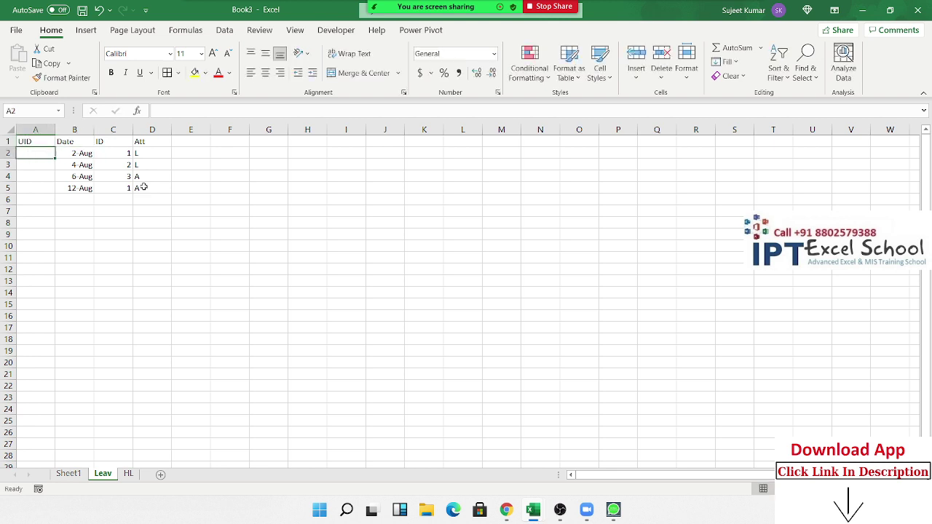
{"action": "type", "text": "="}
{"action": "key", "text": "Right"}
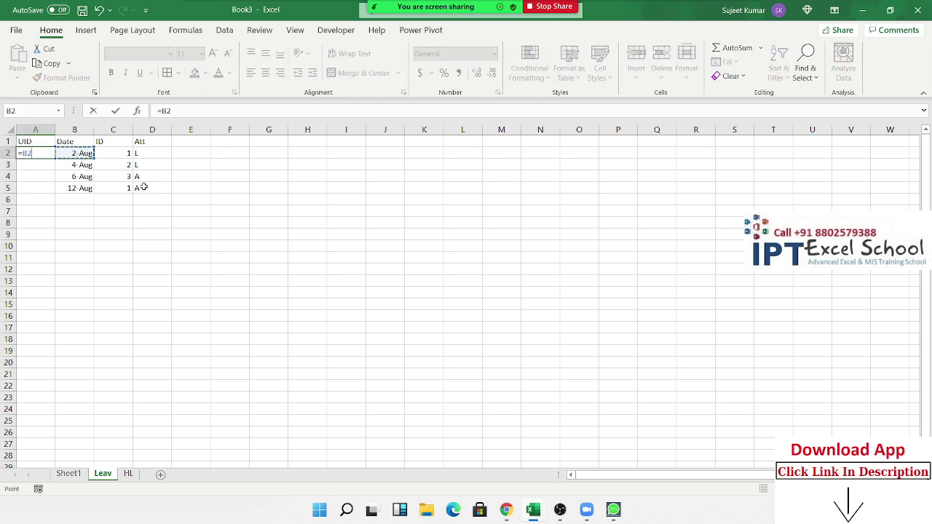
{"action": "type", "text": "&"}
{"action": "key", "text": "Escape"}
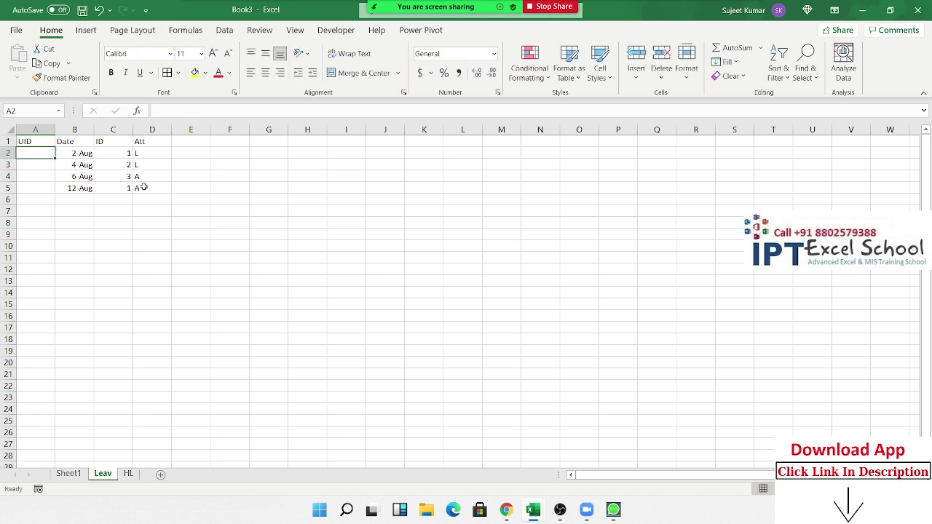
{"action": "type", "text": "="}
{"action": "key", "text": "Right"}
{"action": "key", "text": "Right"}
{"action": "key", "text": "Right"}
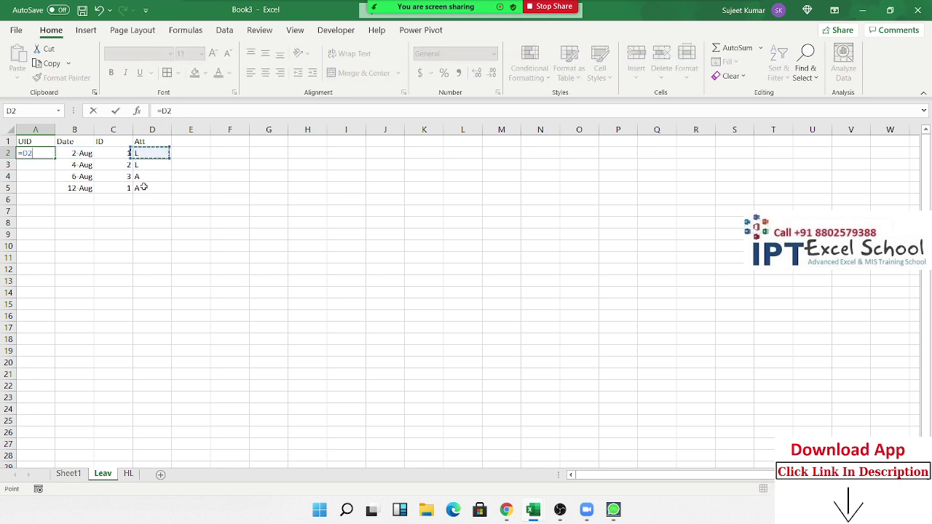
{"action": "key", "text": "Left"}
{"action": "type", "text": "&"}
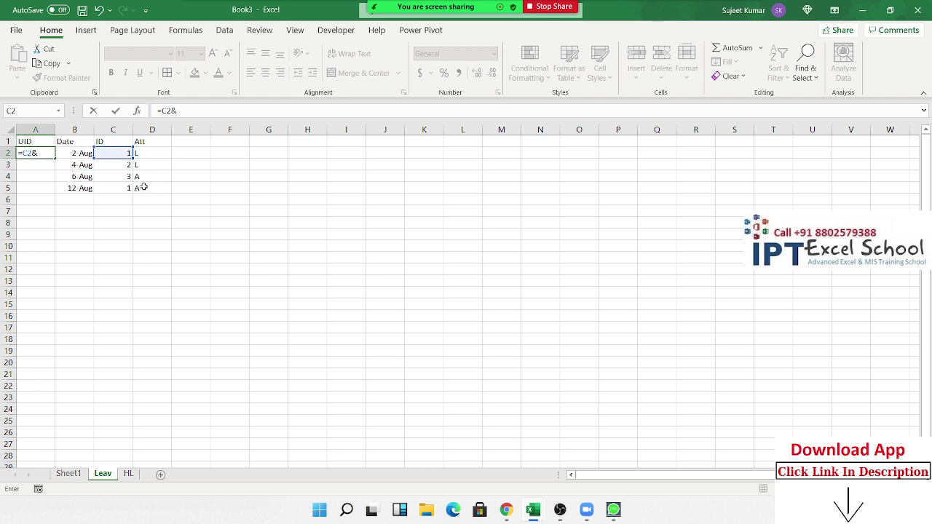
{"action": "type", "text": "\" \"&"}
{"action": "key", "text": "Right"}
{"action": "key", "text": "Return"}
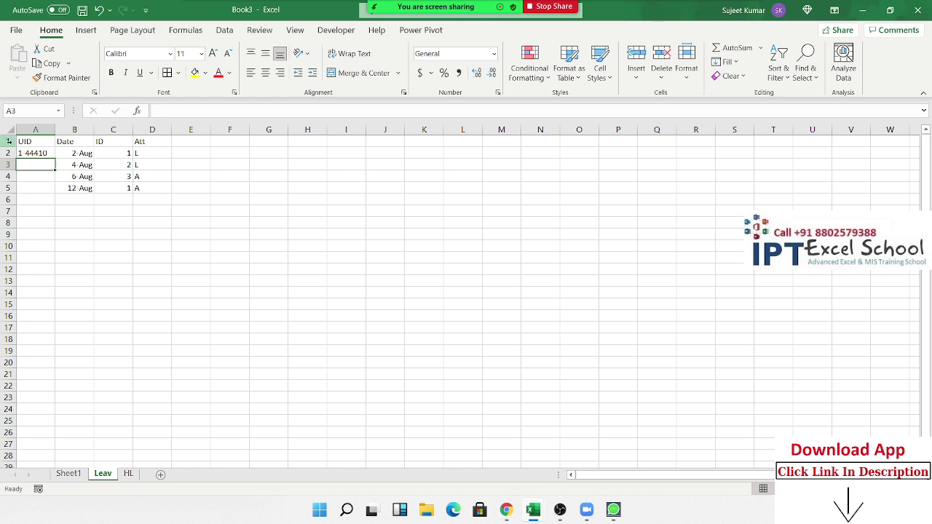
Fill the UID formula down to row 11
{"action": "left_click", "coordinate": [30, 151]}
{"action": "double_click", "coordinate": [54, 158]}
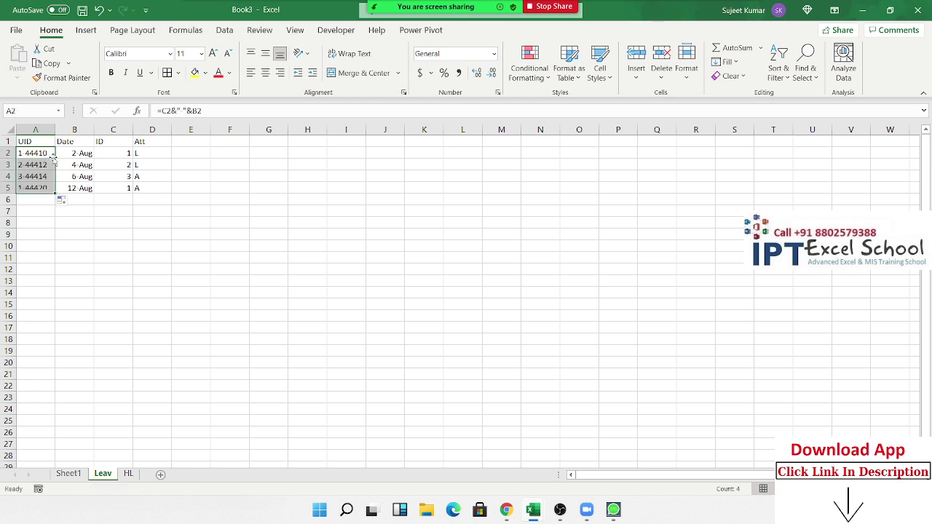
{"action": "left_click_drag", "start_coordinate": [55, 191], "coordinate": [51, 259]}
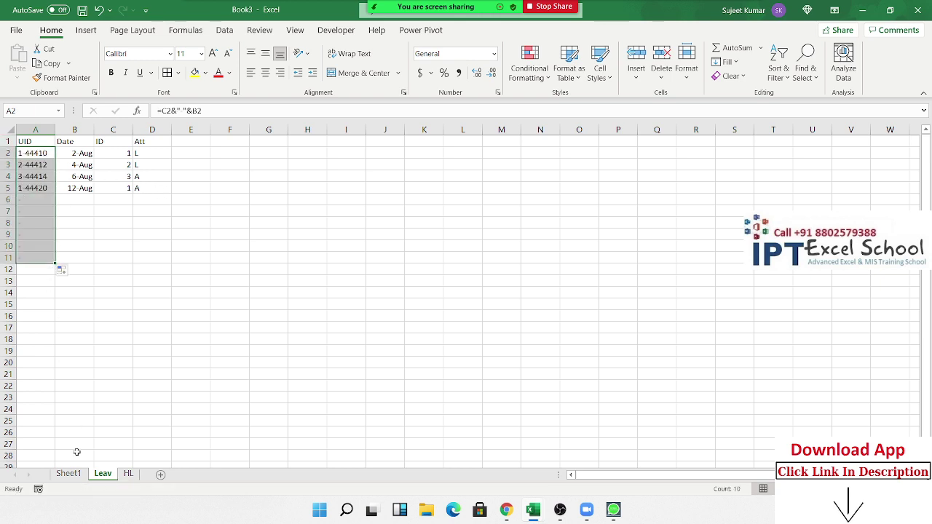
{"action": "left_click", "coordinate": [68, 474]}
Enter in D8 a VLOOKUP of A8&" "&D7 against Leav columns A:D, returning column 4
{"action": "left_click", "coordinate": [207, 228]}
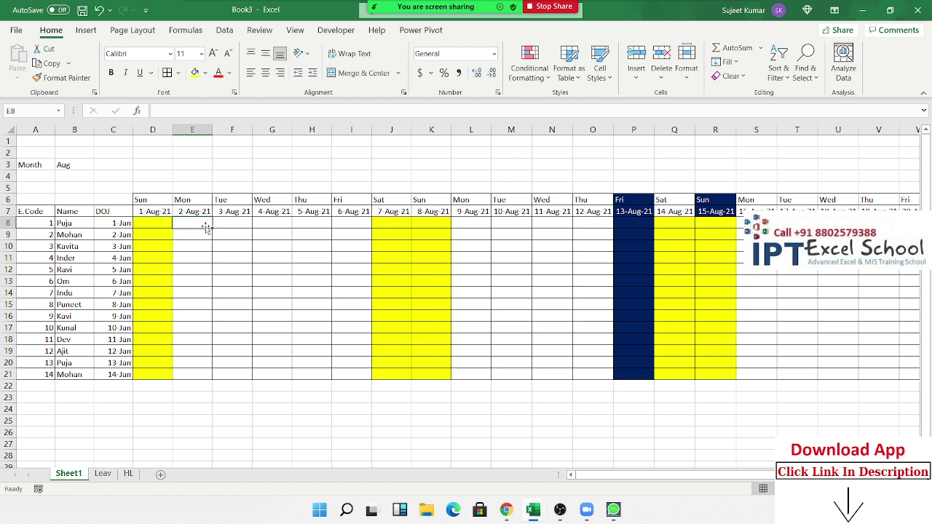
{"action": "key", "text": "Left"}
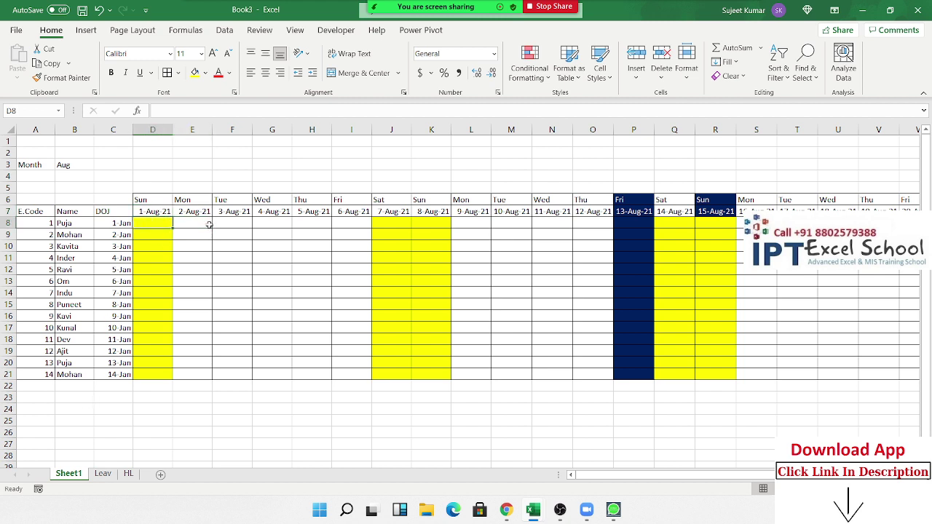
{"action": "type", "text": "=vl"}
{"action": "key", "text": "Tab"}
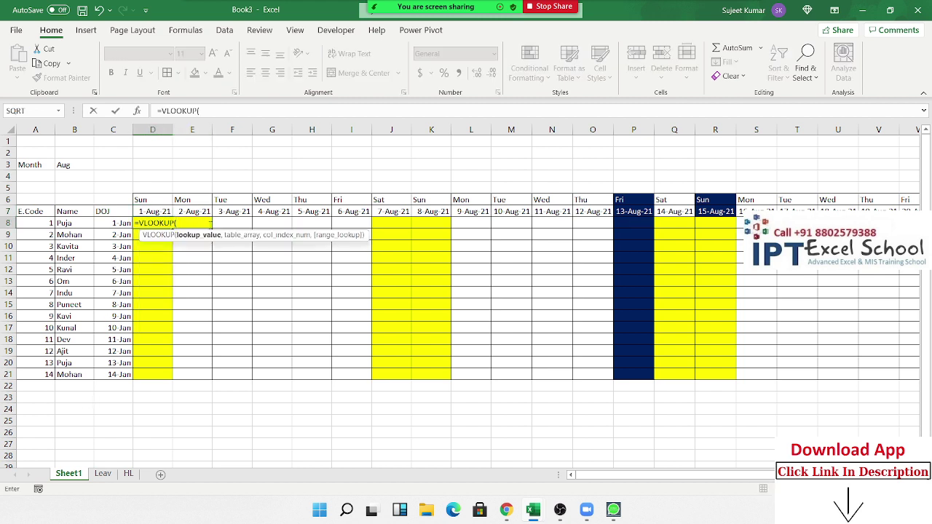
{"action": "key", "text": "Left"}
{"action": "key", "text": "Left"}
{"action": "key", "text": "Left"}
{"action": "type", "text": "&"}
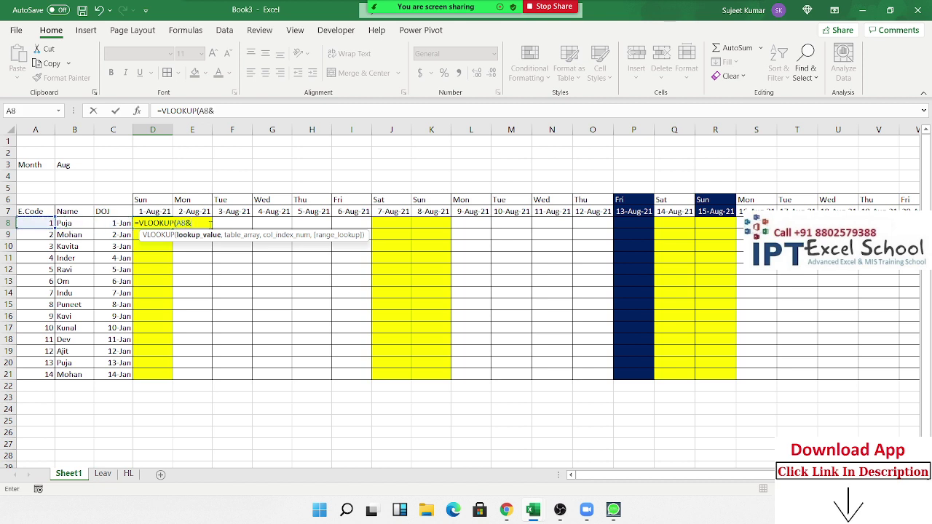
{"action": "type", "text": "\" \"&"}
{"action": "key", "text": "Up"}
{"action": "type", "text": ","}
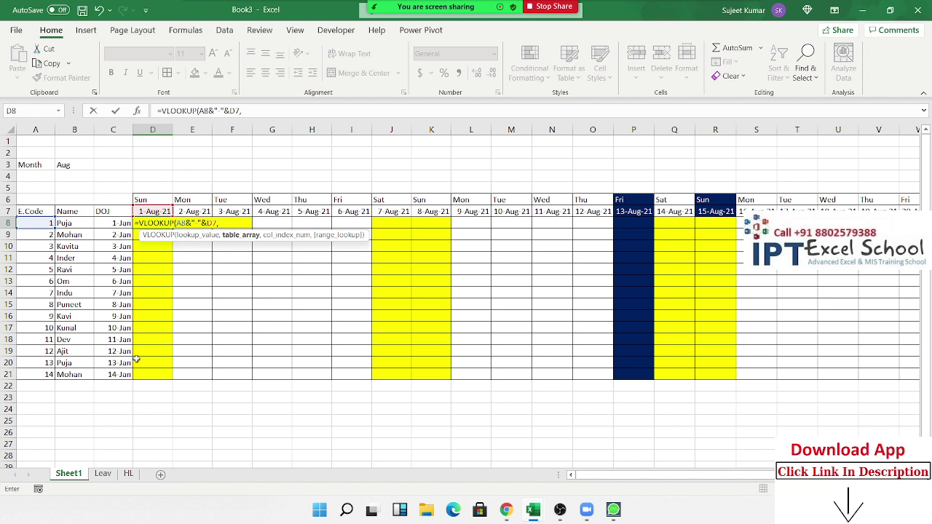
{"action": "left_click", "coordinate": [103, 473]}
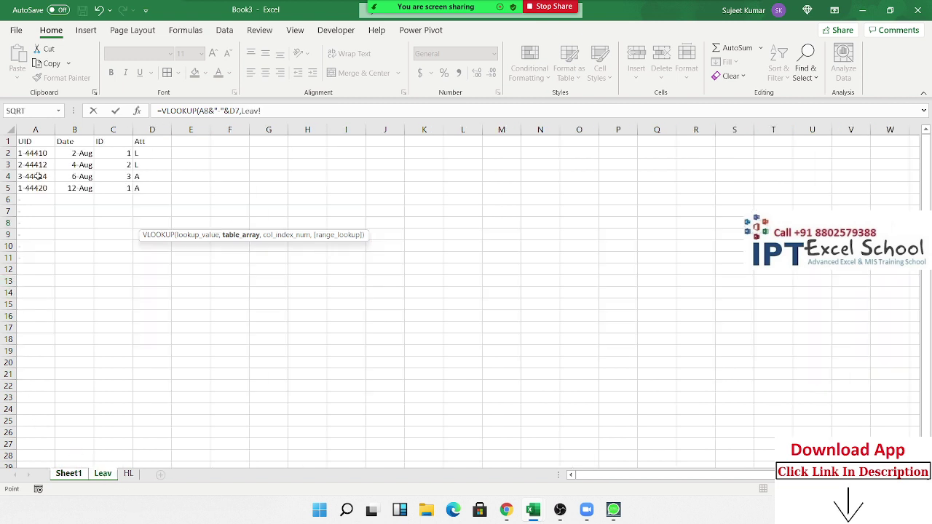
{"action": "left_click_drag", "start_coordinate": [35, 129], "coordinate": [138, 131]}
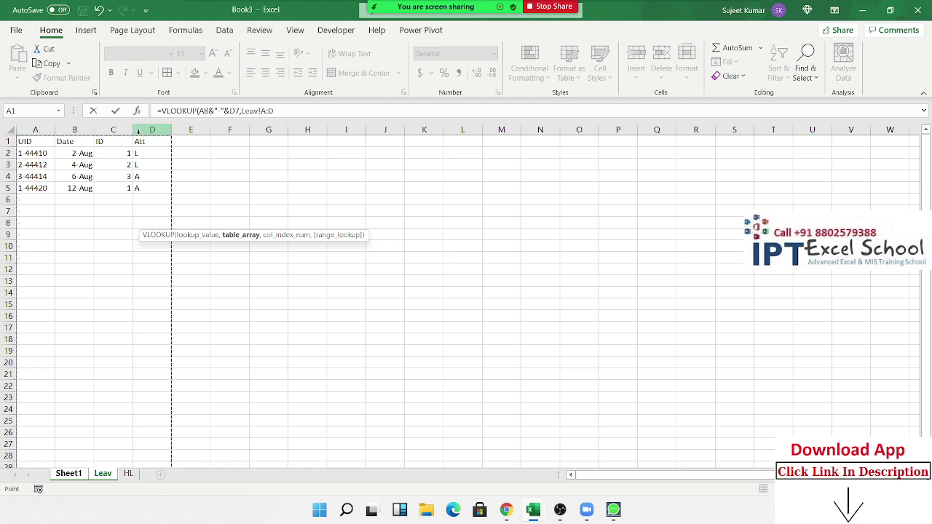
{"action": "type", "text": "4,0"}
{"action": "key", "text": "Return"}
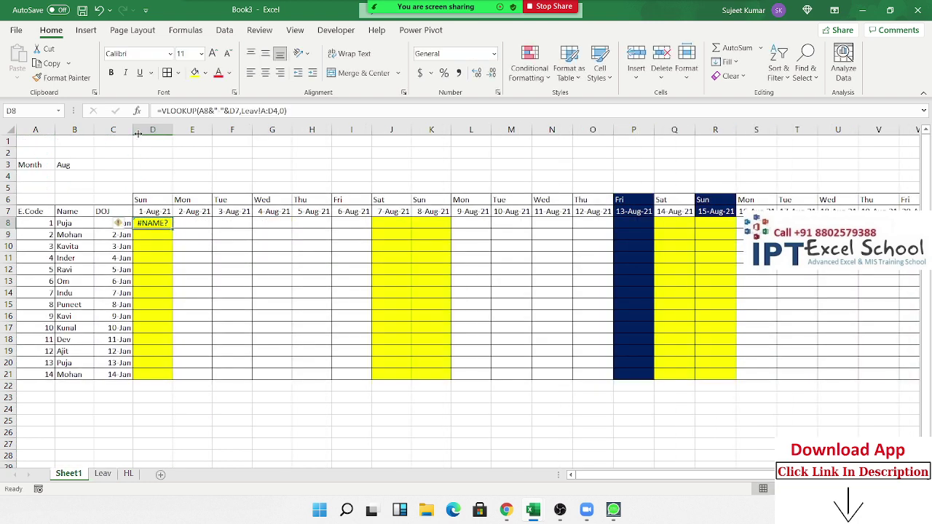
Fix the misplaced quote and missing comma in D8's VLOOKUP formula
{"action": "double_click", "coordinate": [153, 223]}
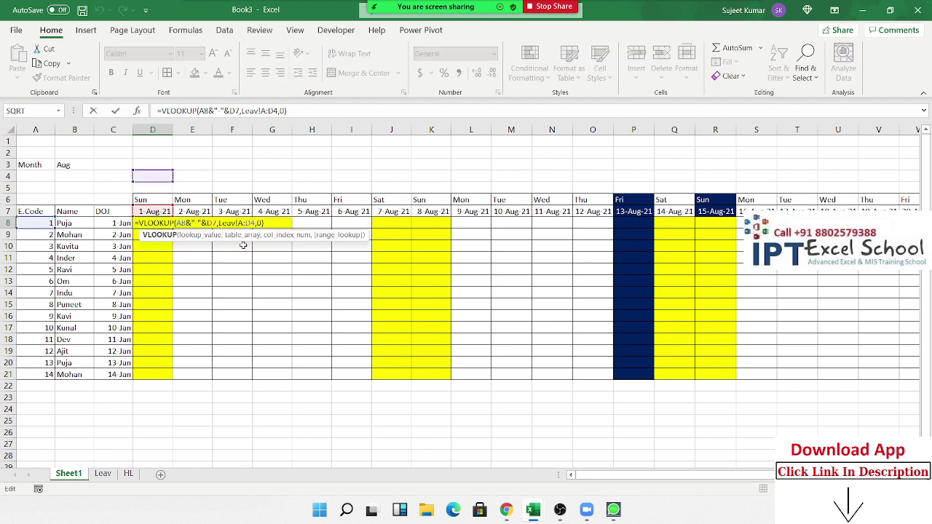
{"action": "left_click", "coordinate": [192, 223]}
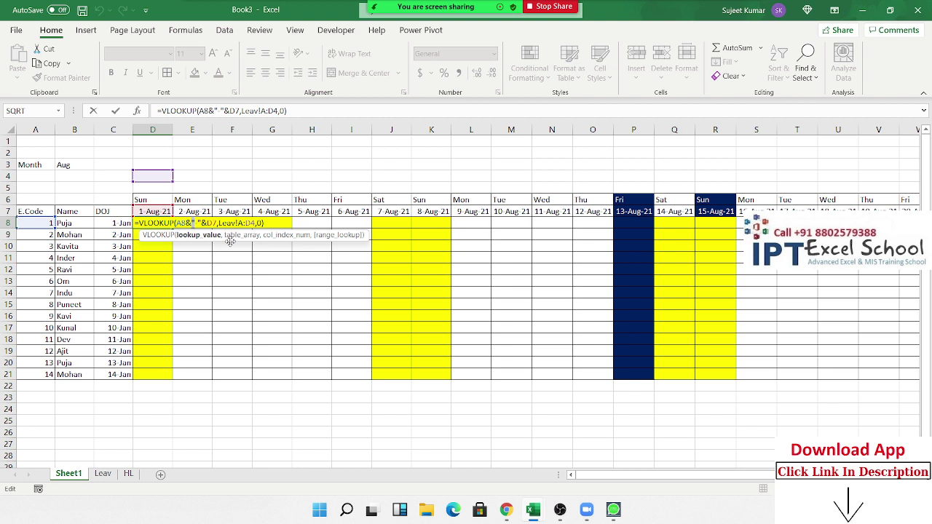
{"action": "key", "text": "BackSpace"}
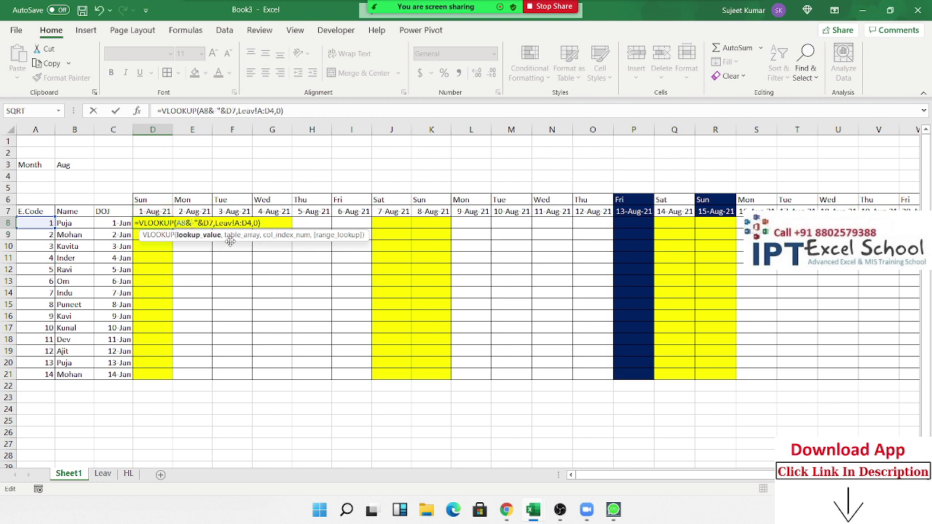
{"action": "type", "text": "\""}
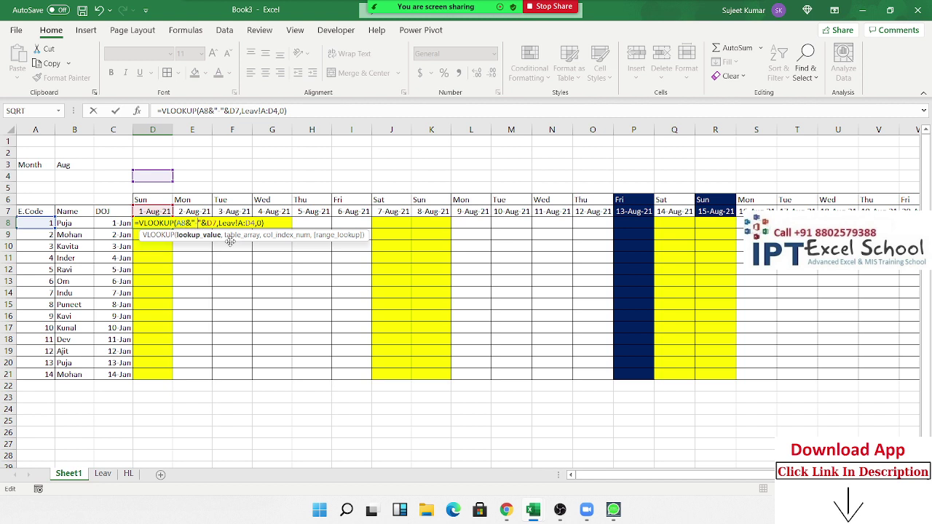
{"action": "key", "text": "Right"}
{"action": "key", "text": "Right"}
{"action": "key", "text": "Right"}
{"action": "key", "text": "Right"}
{"action": "key", "text": "Right"}
{"action": "key", "text": "Right"}
{"action": "key", "text": "Right"}
{"action": "key", "text": "Right"}
{"action": "key", "text": "Right"}
{"action": "key", "text": "Right"}
{"action": "key", "text": "Right"}
{"action": "key", "text": "Right"}
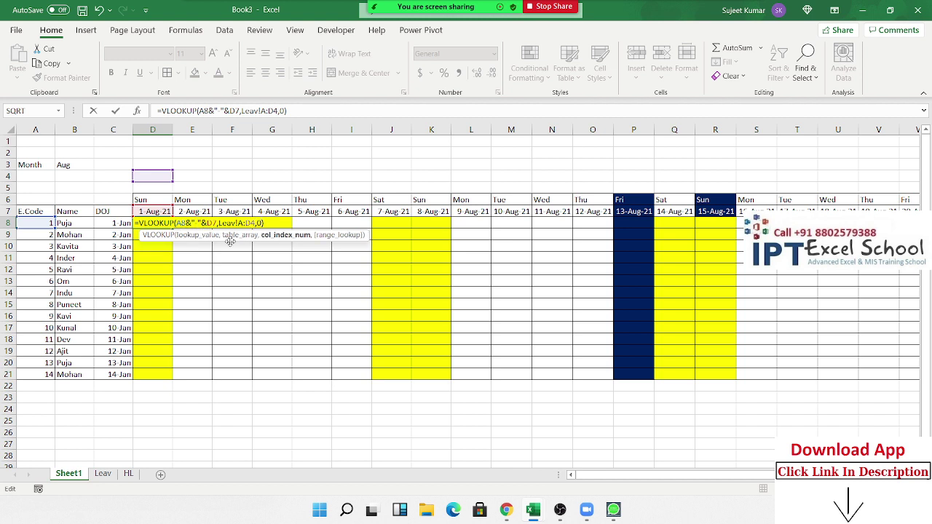
{"action": "key", "text": "Left"}
{"action": "key", "text": "Right"}
{"action": "key", "text": "Left"}
{"action": "type", "text": ","}
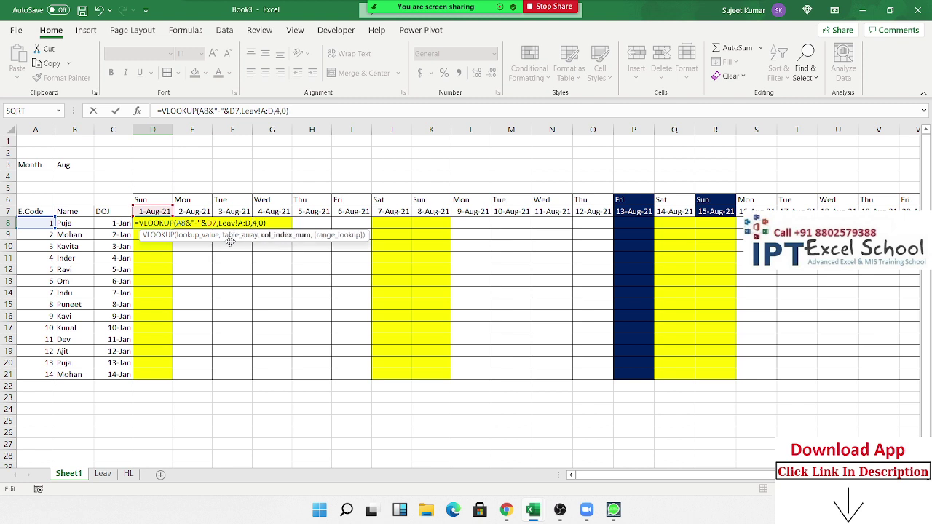
{"action": "key", "text": "ctrl+Return"}
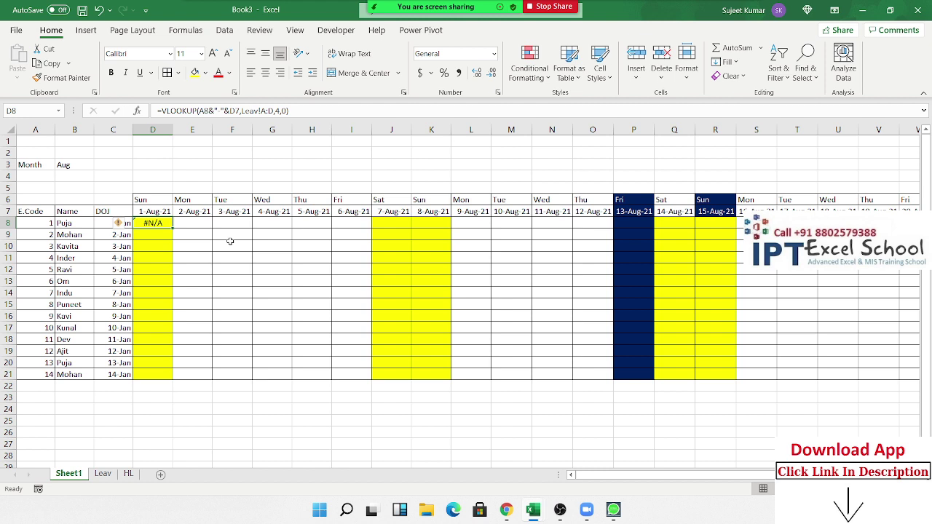
Check B8, D7's date formula and the Leav table
{"action": "left_click", "coordinate": [66, 226]}
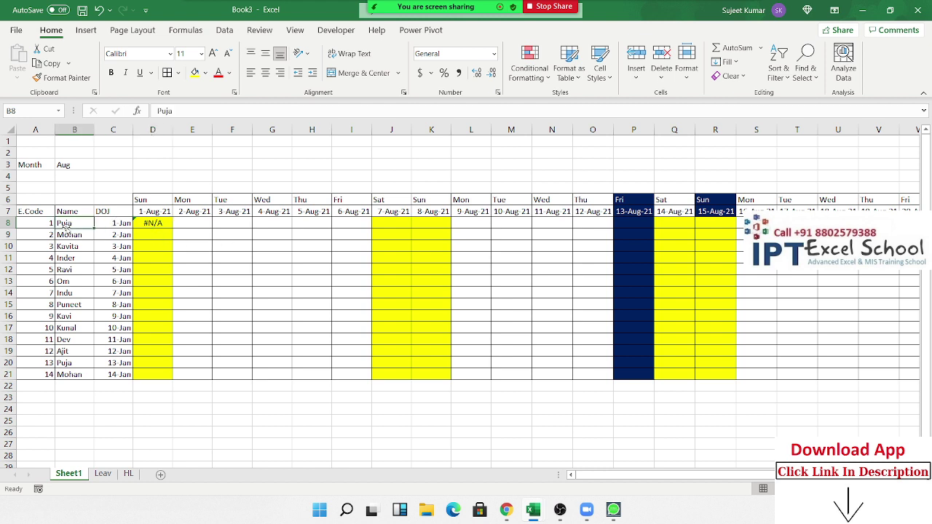
{"action": "left_click", "coordinate": [159, 213]}
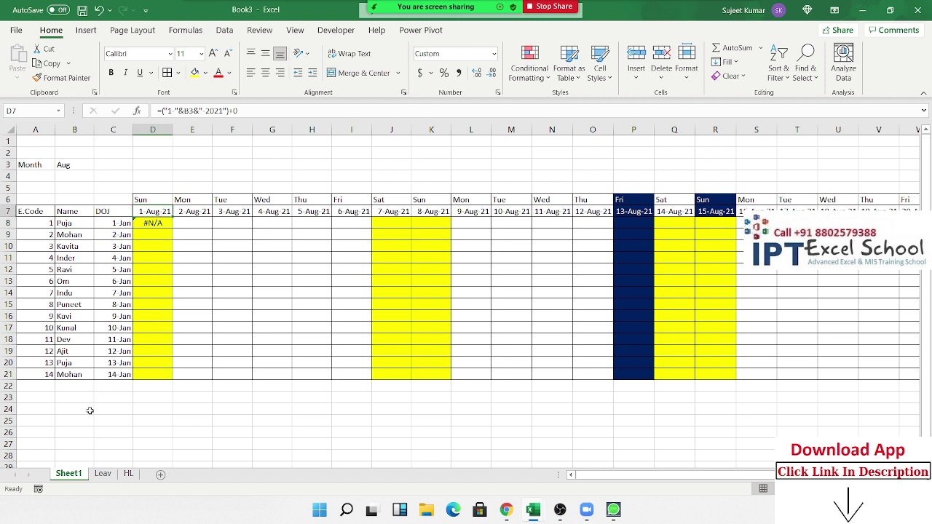
{"action": "left_click", "coordinate": [115, 475]}
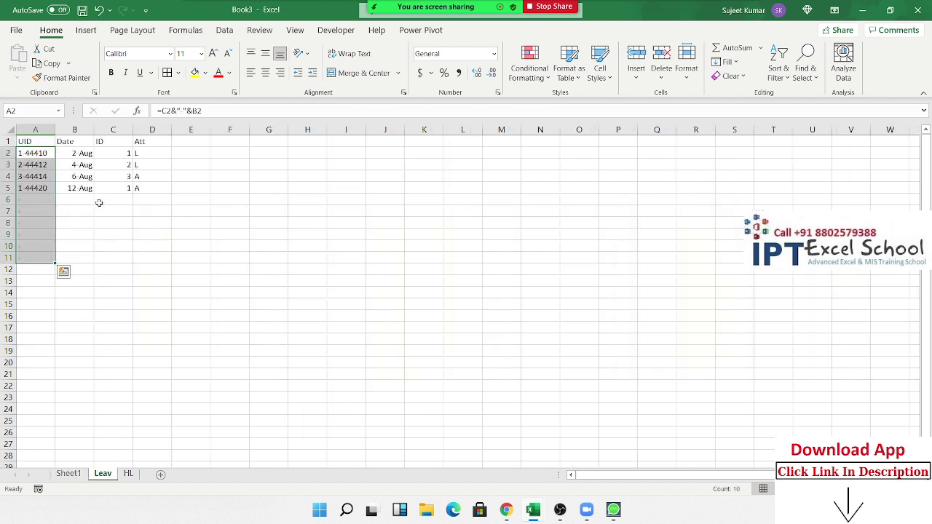
{"action": "left_click", "coordinate": [70, 475]}
Wrap D8's VLOOKUP in IFERROR with a "P" fallback
{"action": "double_click", "coordinate": [155, 223]}
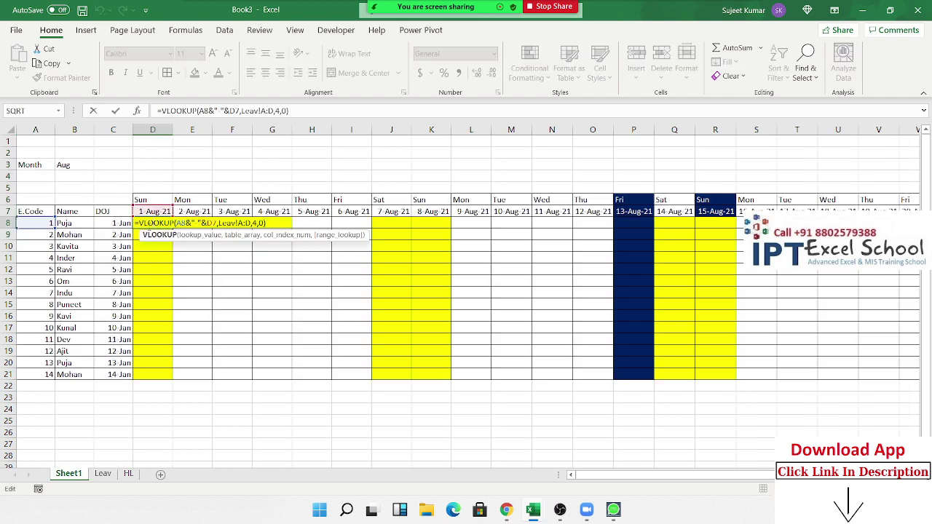
{"action": "left_click", "coordinate": [137, 223]}
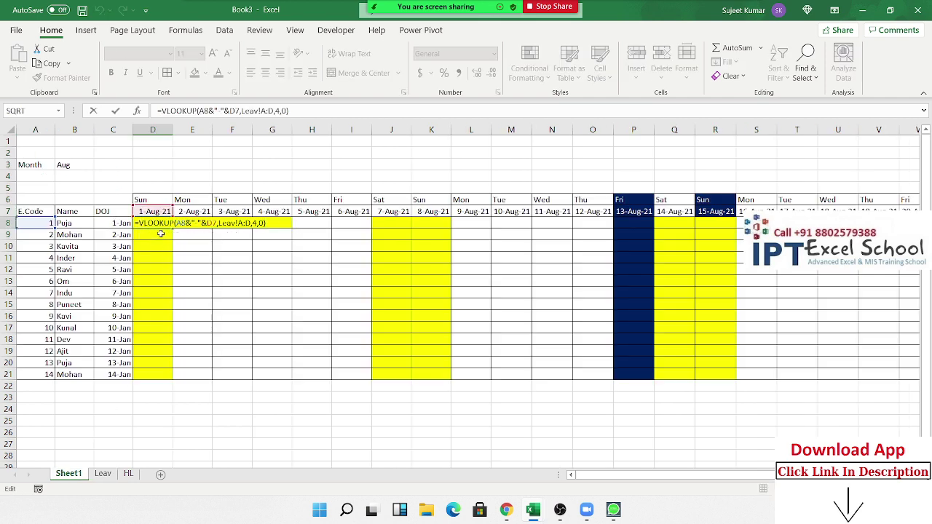
{"action": "type", "text": "if"}
{"action": "double_click", "coordinate": [162, 246]}
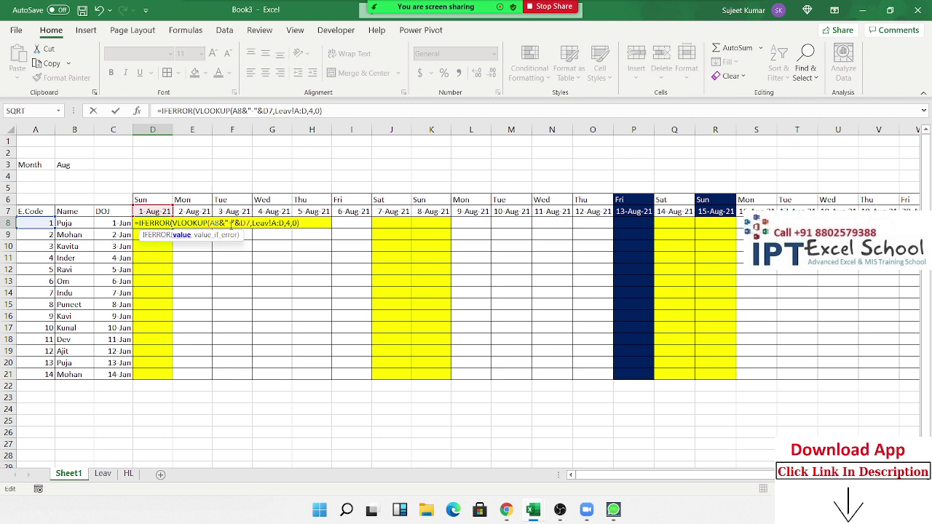
{"action": "type", "text": ",\"P"}
{"action": "key", "text": "ctrl+Return"}
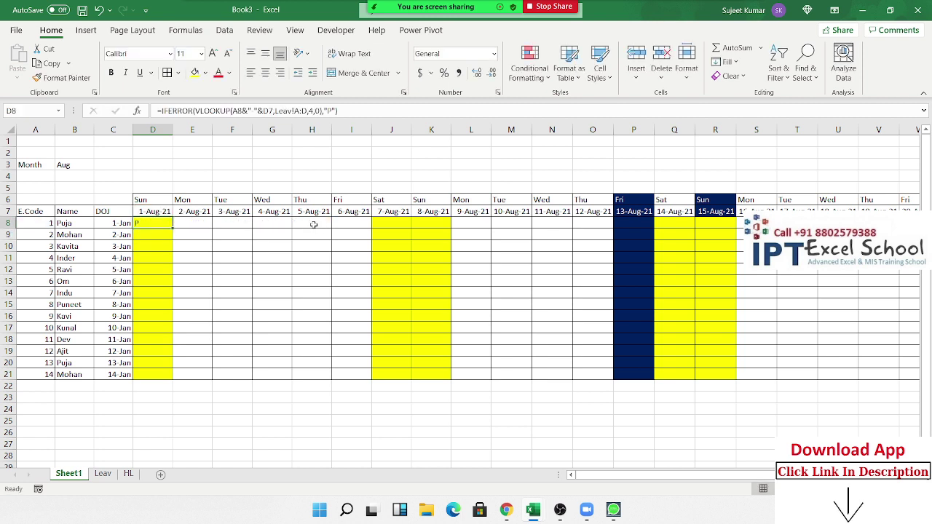
{"action": "double_click", "coordinate": [142, 223]}
Prefix D8's formula with IF(OR(D6="Sat",D6="Sun"),"W/O",…) to mark weekends
{"action": "key", "text": "Home"}
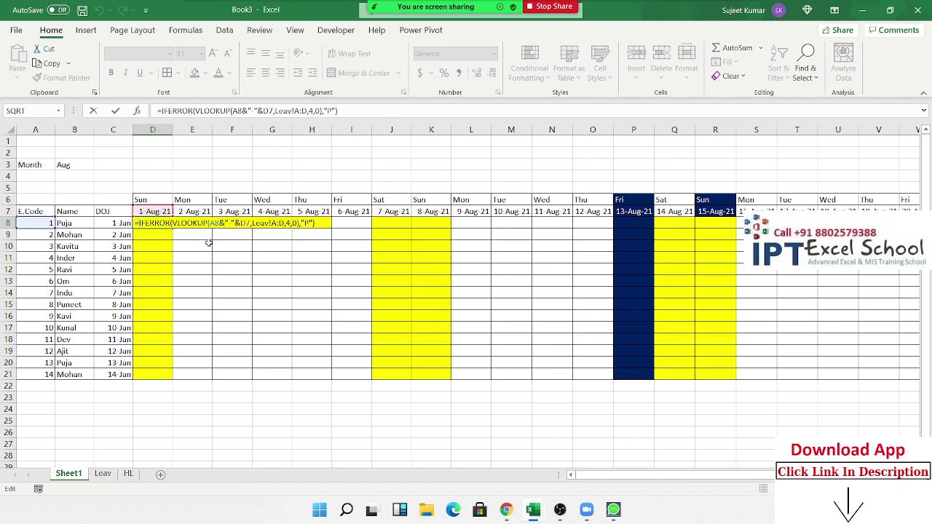
{"action": "type", "text": "IF("}
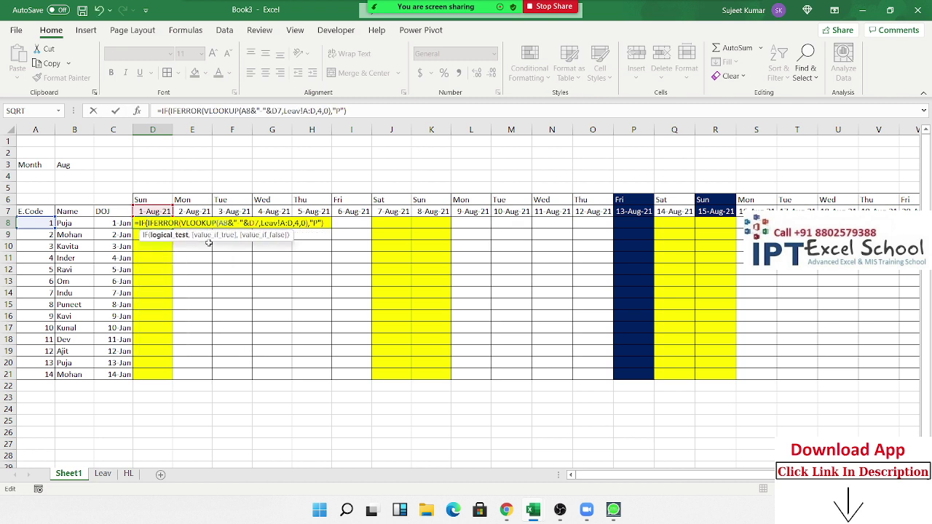
{"action": "type", "text": "OR("}
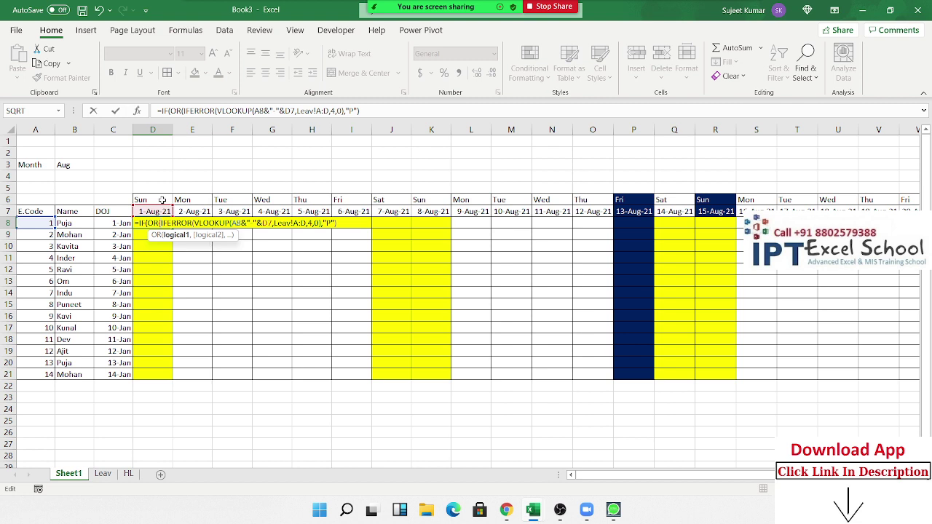
{"action": "left_click", "coordinate": [163, 201]}
{"action": "type", "text": "\"Sat"}
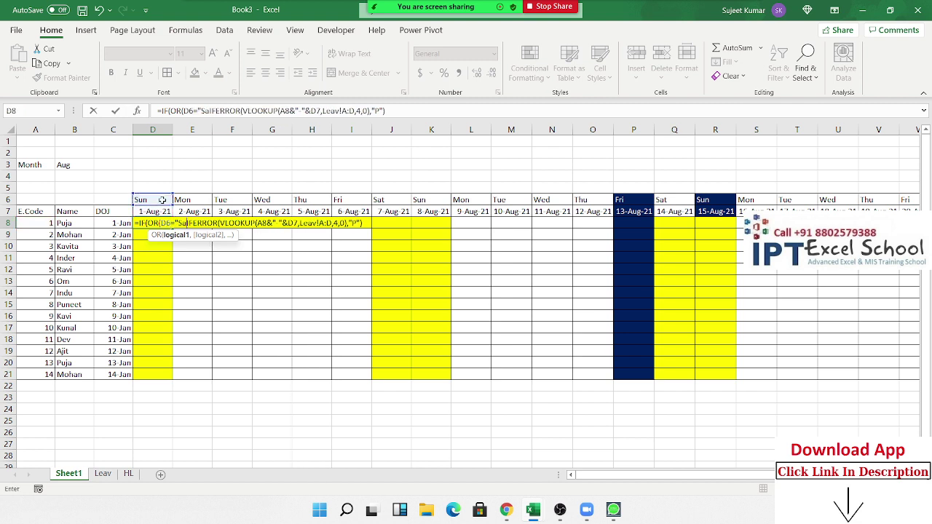
{"action": "type", "text": "\","}
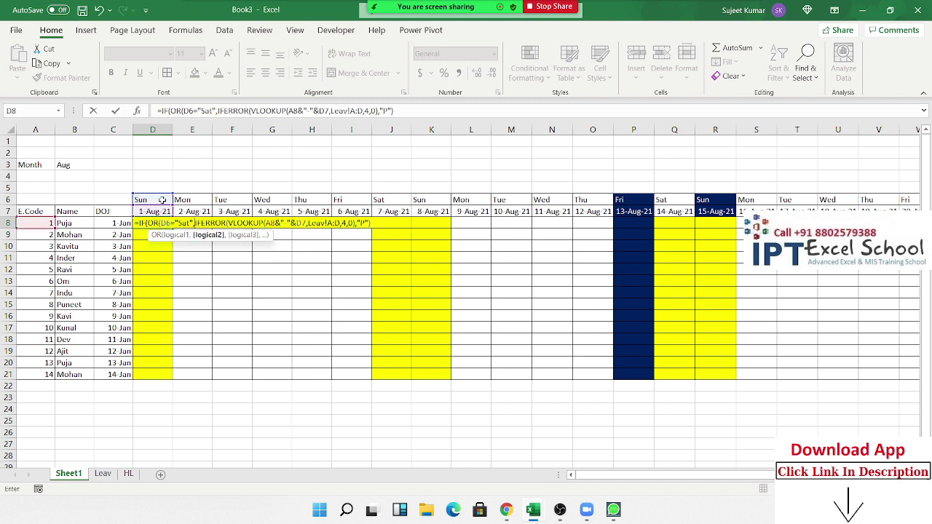
{"action": "type", "text": "D6=\"S"}
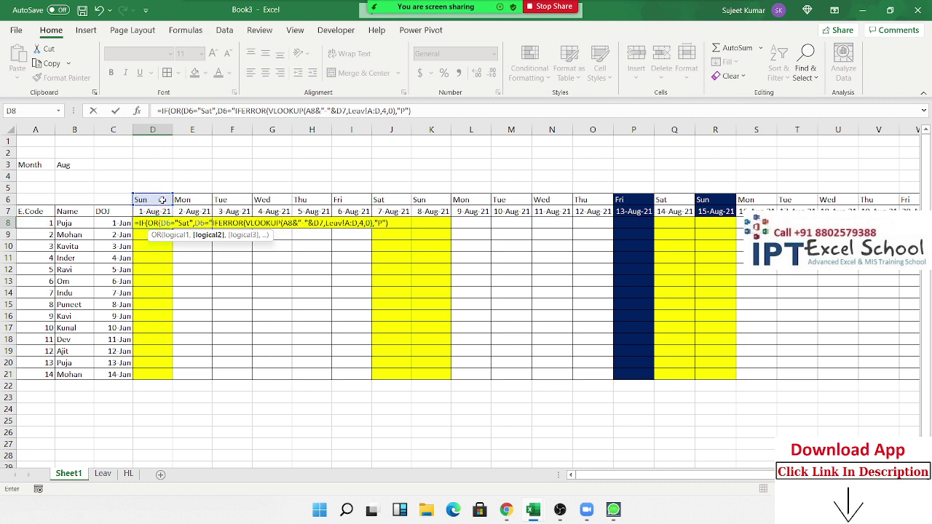
{"action": "type", "text": "un"}
{"action": "type", "text": "\")"}
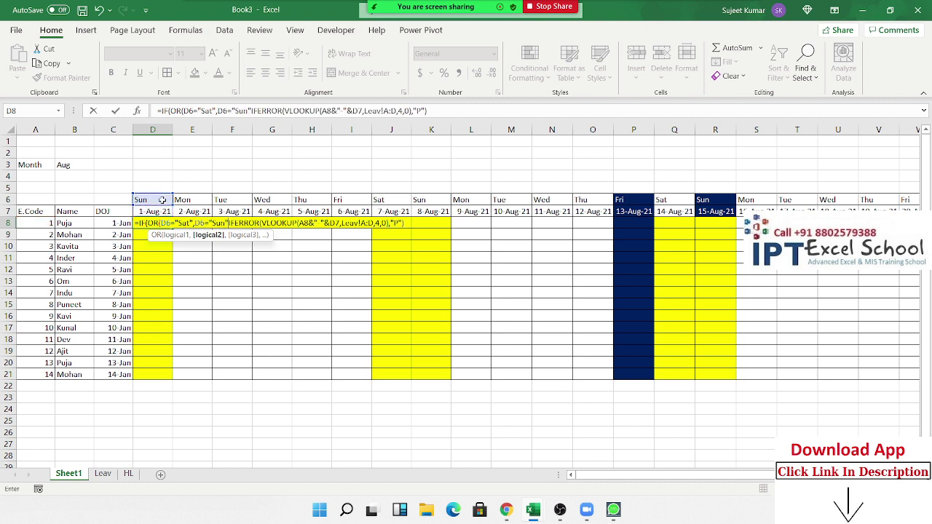
{"action": "type", "text": ",\""}
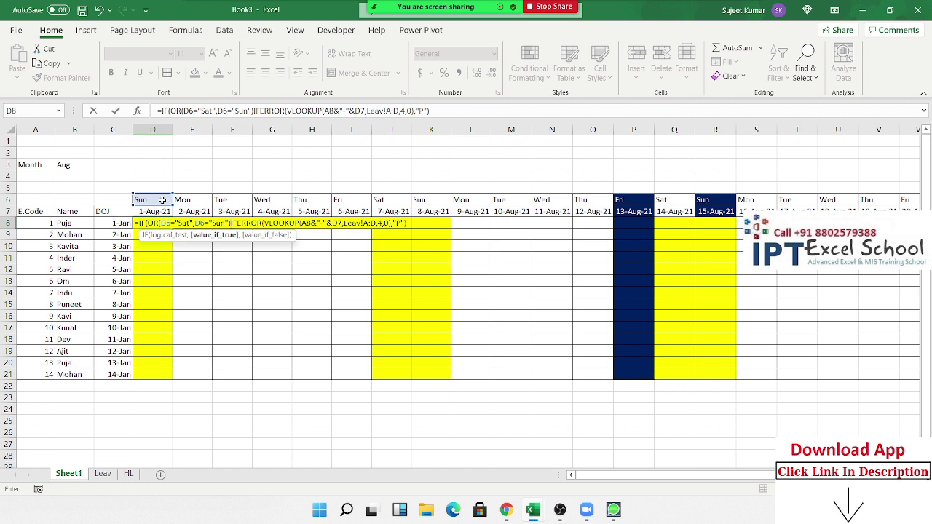
{"action": "type", "text": "W/"}
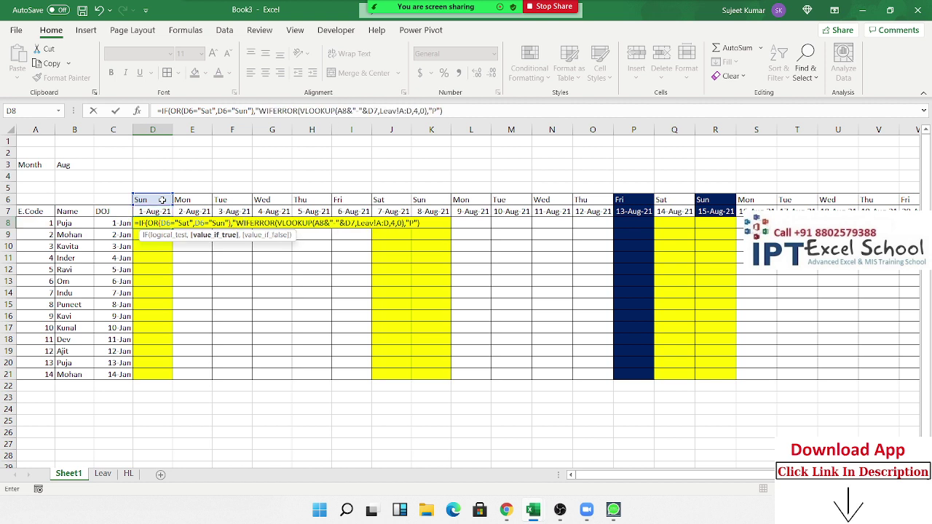
{"action": "type", "text": "O"}
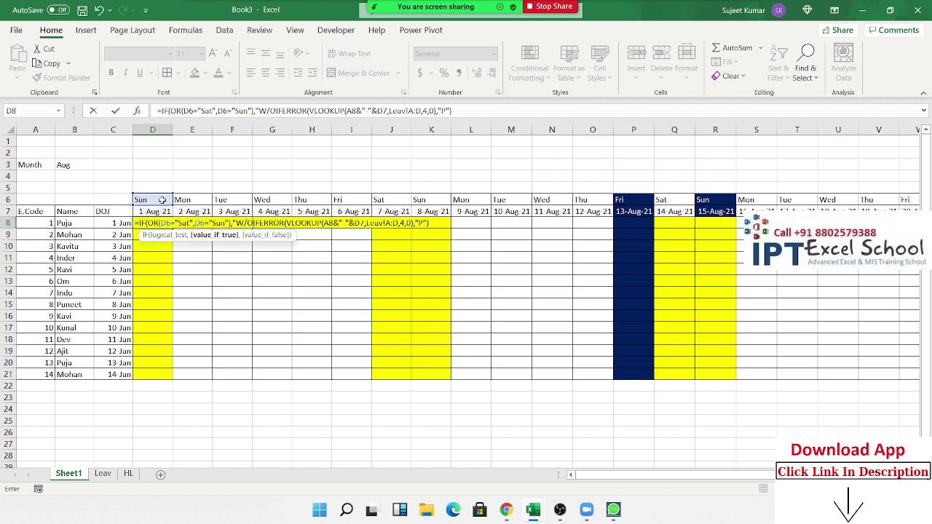
{"action": "type", "text": "\","}
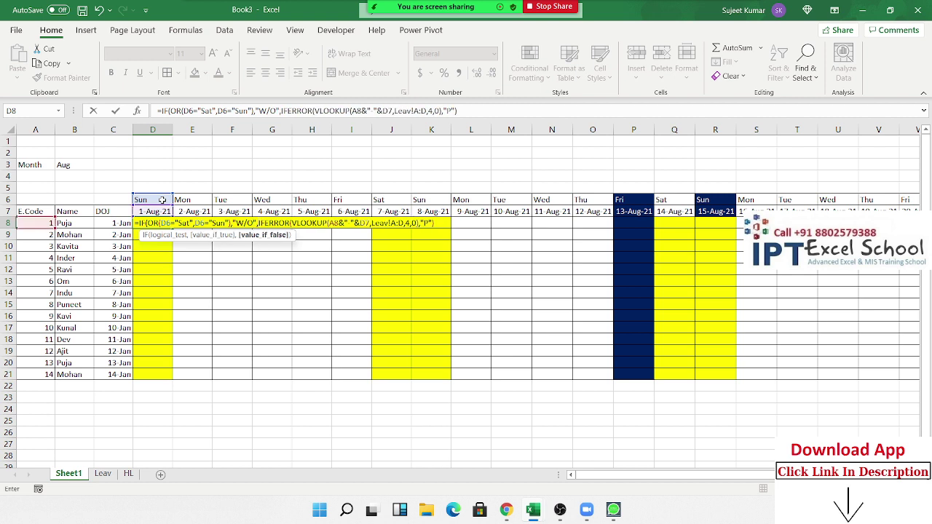
{"action": "key", "text": "Return"}
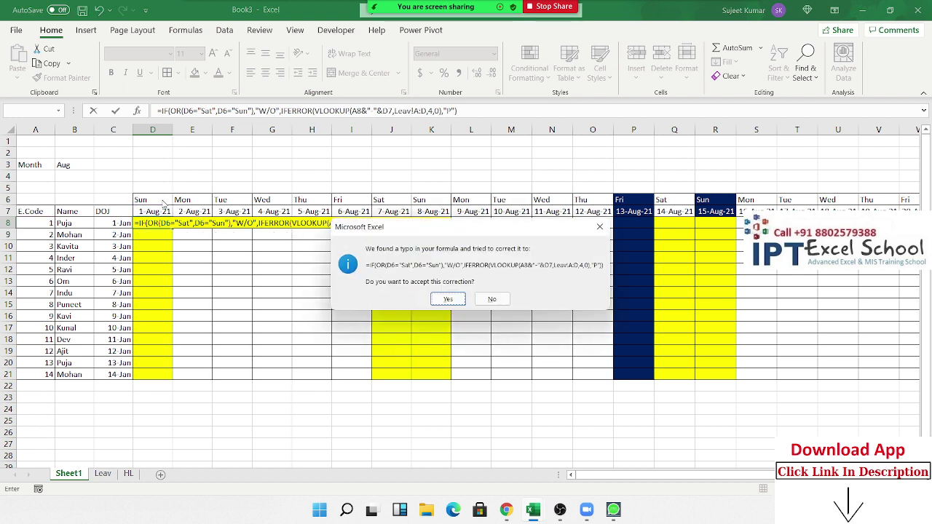
{"action": "key", "text": "Return"}
{"action": "type", "text": "1"}
{"action": "key", "text": "Escape"}
{"action": "key", "text": "Up"}
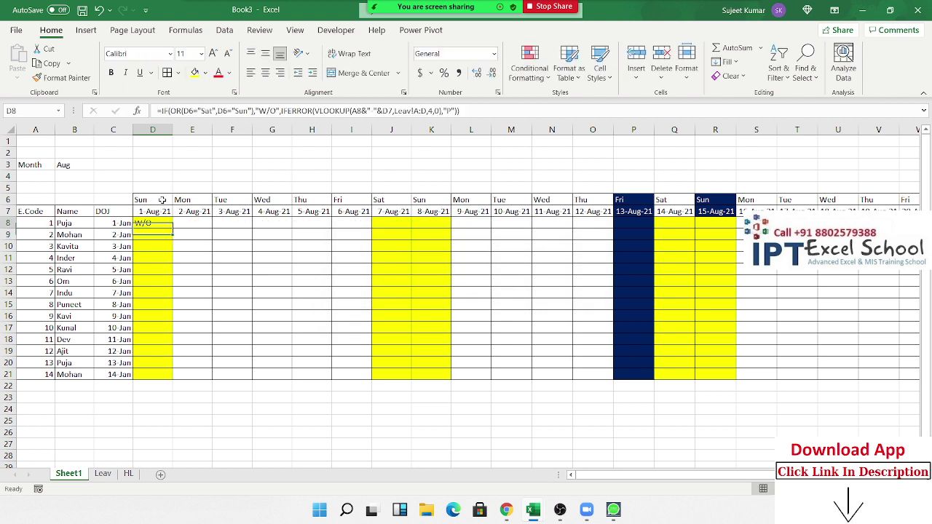
Lock the references as D$6, $A8 and Leav!$A:$D in D8's formula
{"action": "key", "text": "F2"}
{"action": "key", "text": "Left"}
{"action": "key", "text": "Left"}
{"action": "key", "text": "Left"}
{"action": "key", "text": "Left"}
{"action": "key", "text": "Left"}
{"action": "key", "text": "Left"}
{"action": "key", "text": "Left"}
{"action": "key", "text": "Left"}
{"action": "key", "text": "Left"}
{"action": "key", "text": "Left"}
{"action": "key", "text": "Left"}
{"action": "key", "text": "Left"}
{"action": "key", "text": "Left"}
{"action": "key", "text": "Left"}
{"action": "key", "text": "Left"}
{"action": "key", "text": "Left"}
{"action": "key", "text": "Left"}
{"action": "key", "text": "Left"}
{"action": "key", "text": "Left"}
{"action": "key", "text": "Left"}
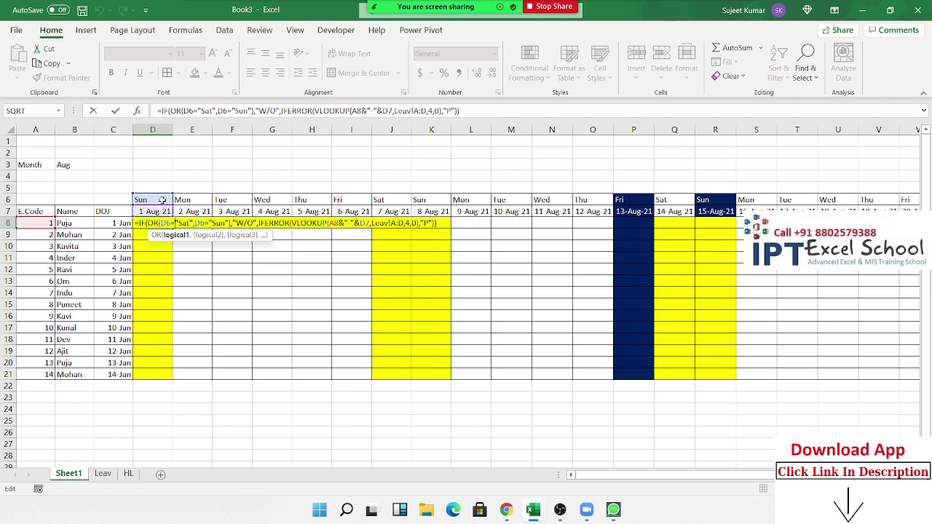
{"action": "type", "text": "$"}
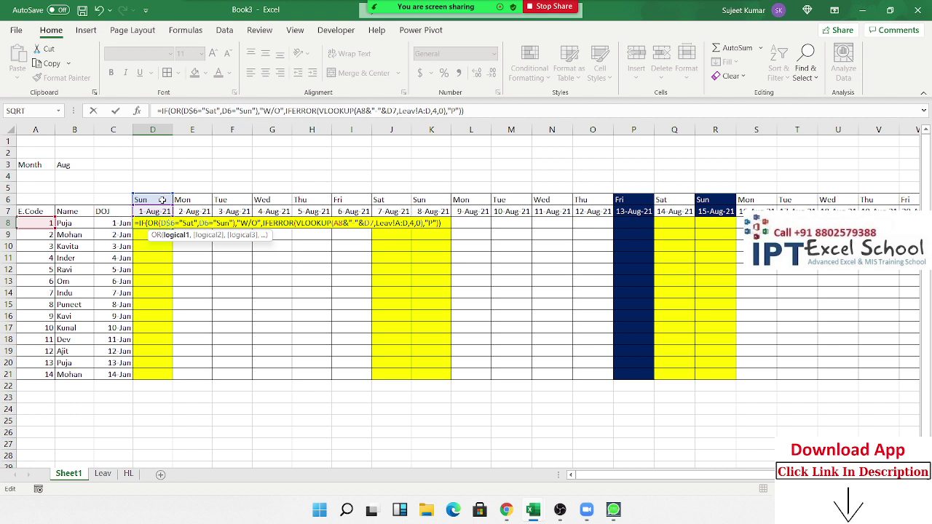
{"action": "key", "text": "Right"}
{"action": "key", "text": "Right"}
{"action": "key", "text": "Right"}
{"action": "type", "text": "$"}
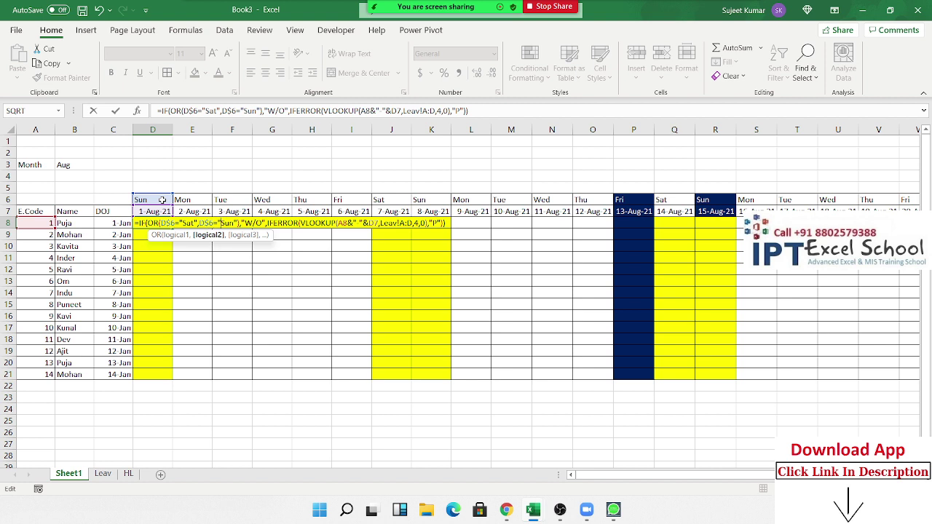
{"action": "key", "text": "Right"}
{"action": "key", "text": "Right"}
{"action": "key", "text": "Right"}
{"action": "key", "text": "Right"}
{"action": "key", "text": "Right"}
{"action": "key", "text": "Right"}
{"action": "key", "text": "Right"}
{"action": "key", "text": "Right"}
{"action": "key", "text": "Right"}
{"action": "key", "text": "Right"}
{"action": "key", "text": "Right"}
{"action": "key", "text": "Right"}
{"action": "key", "text": "Right"}
{"action": "key", "text": "Right"}
{"action": "key", "text": "Right"}
{"action": "key", "text": "Right"}
{"action": "key", "text": "Right"}
{"action": "key", "text": "Right"}
{"action": "key", "text": "Right"}
{"action": "key", "text": "Right"}
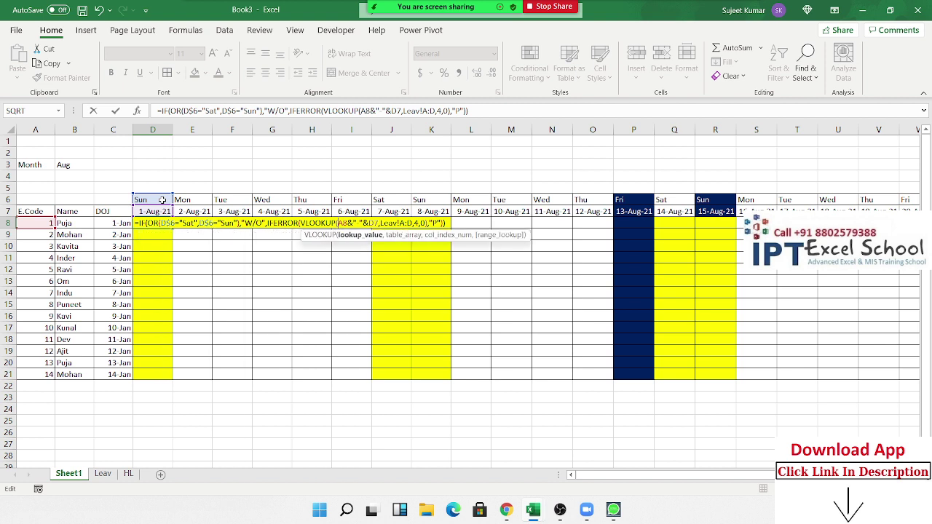
{"action": "type", "text": "$"}
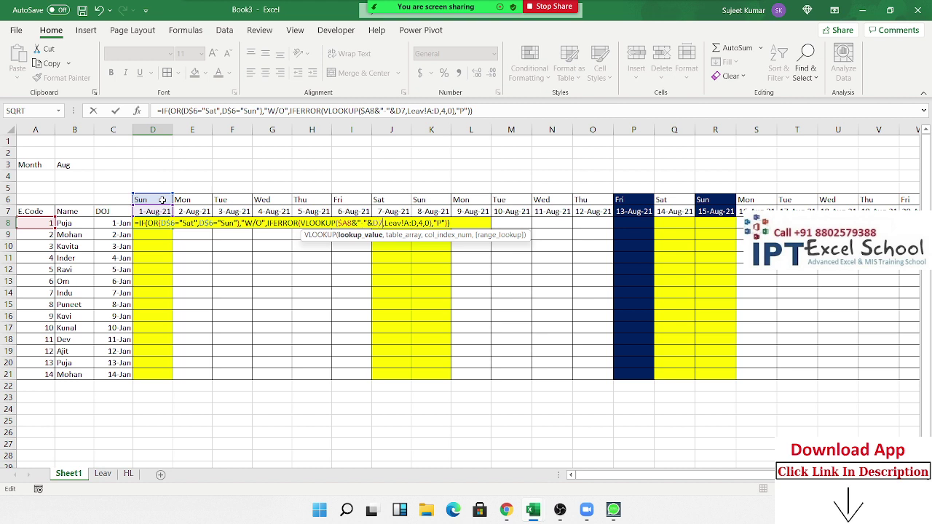
{"action": "type", "text": "$"}
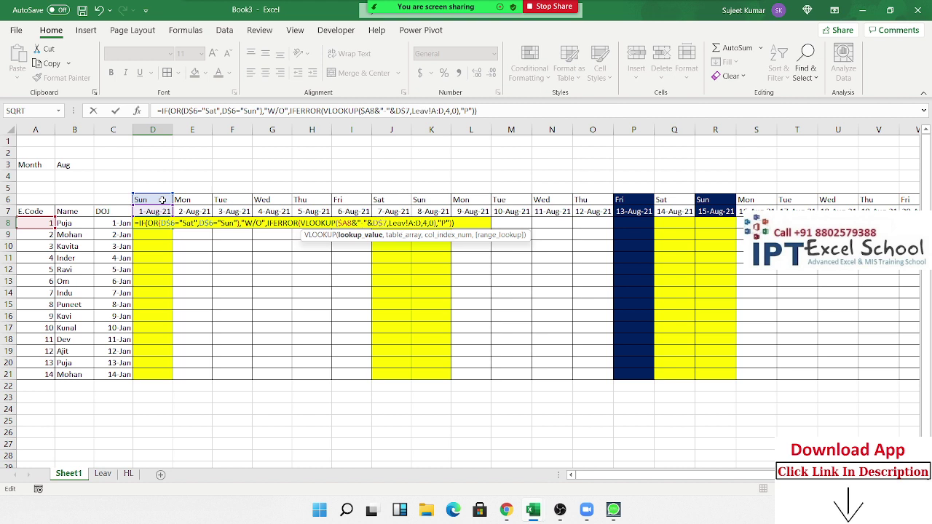
{"action": "key", "text": "Right"}
{"action": "key", "text": "Right"}
{"action": "key", "text": "Right"}
{"action": "key", "text": "Right"}
{"action": "key", "text": "Right"}
{"action": "key", "text": "Right"}
{"action": "key", "text": "Right"}
{"action": "key", "text": "F4"}
{"action": "key", "text": "ctrl+Return"}
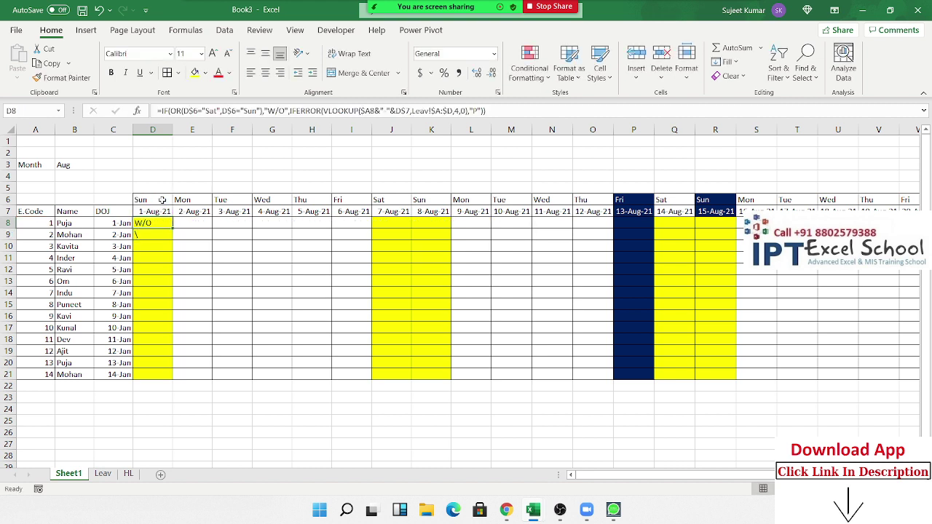
{"action": "key", "text": "Down"}
Copy D8's attendance formula across row 8 to AH8 using Fill Without Formatting
{"action": "key", "text": "Up"}
{"action": "left_click_drag", "start_coordinate": [173, 228], "coordinate": [838, 373]}
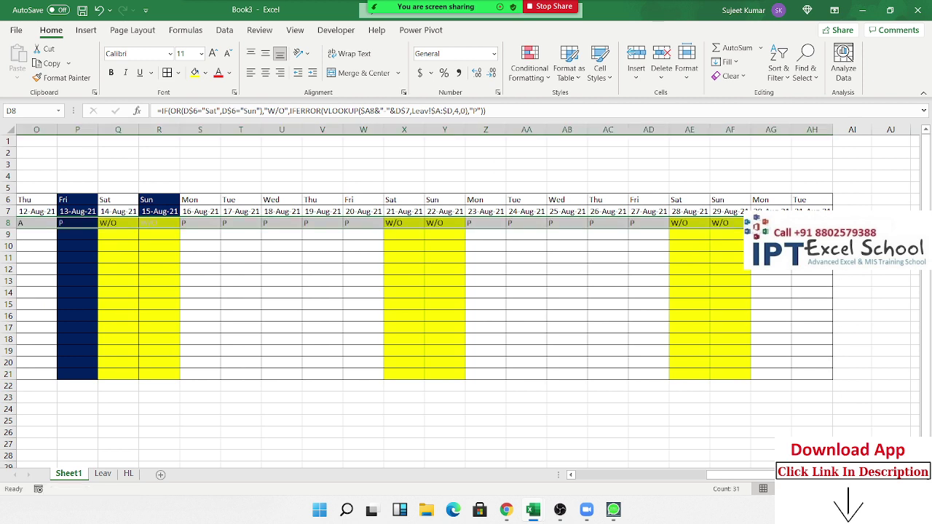
{"action": "left_click", "coordinate": [837, 231]}
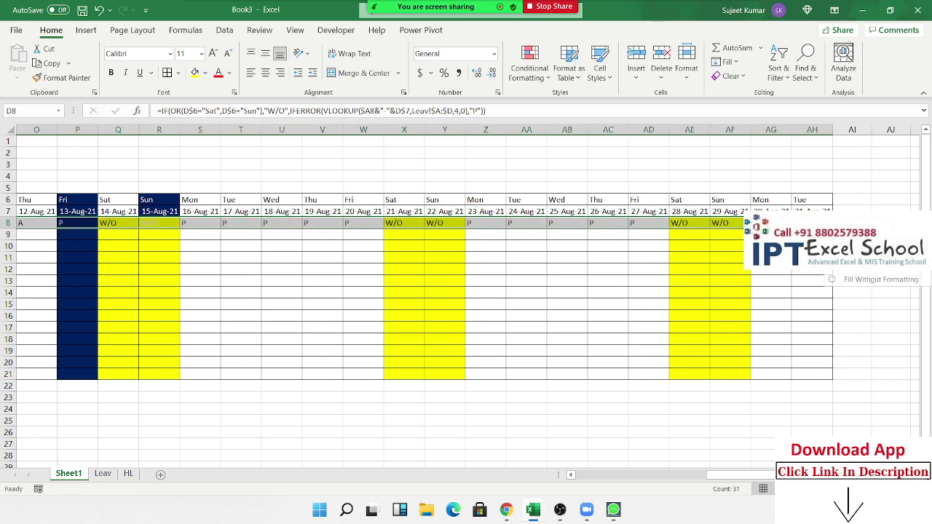
{"action": "left_click", "coordinate": [843, 280]}
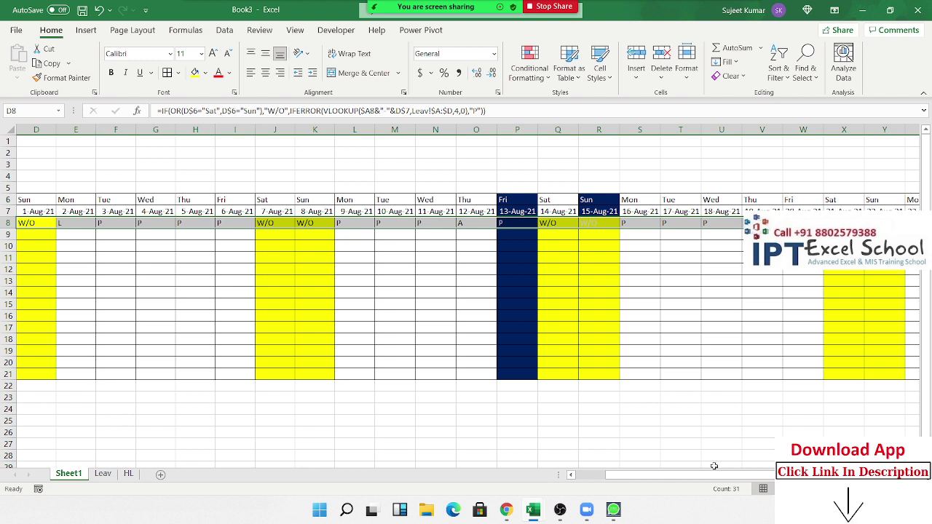
{"action": "left_click_drag", "start_coordinate": [624, 479], "coordinate": [700, 477]}
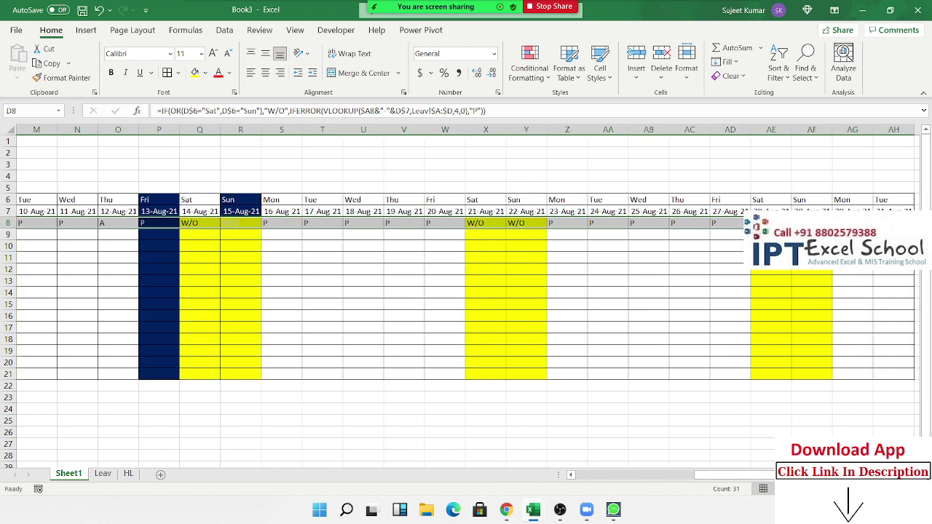
Fill the row-8 attendance formulas down through row 21 for all 14 employees
{"action": "left_click_drag", "start_coordinate": [915, 228], "coordinate": [863, 379]}
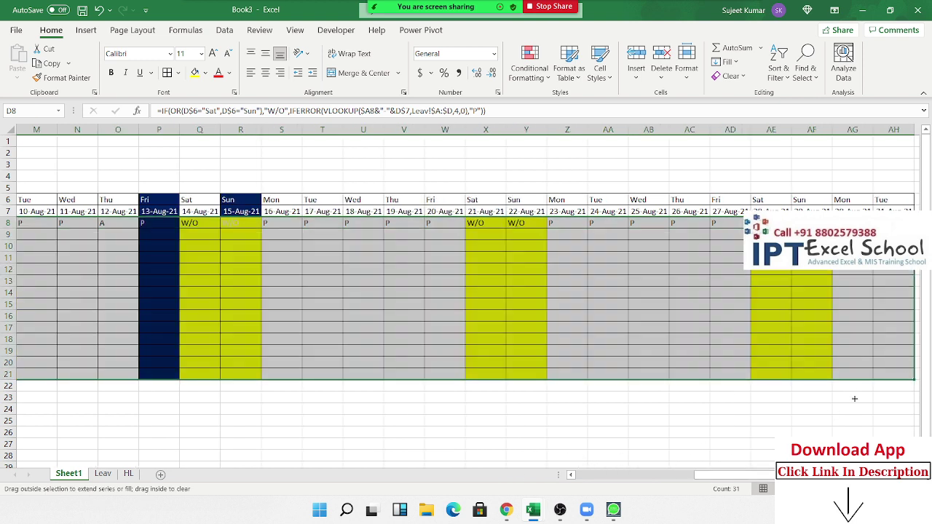
{"action": "left_click", "coordinate": [903, 387]}
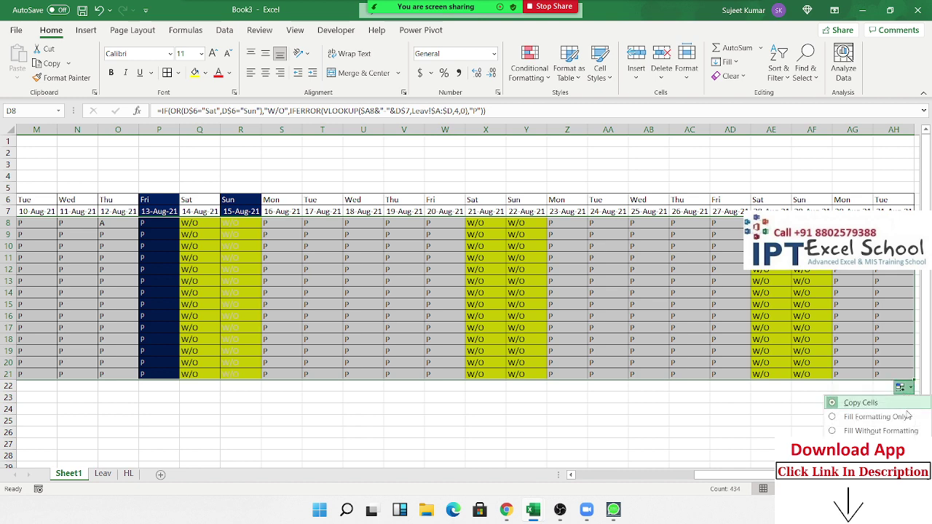
{"action": "left_click_drag", "start_coordinate": [699, 477], "coordinate": [624, 477]}
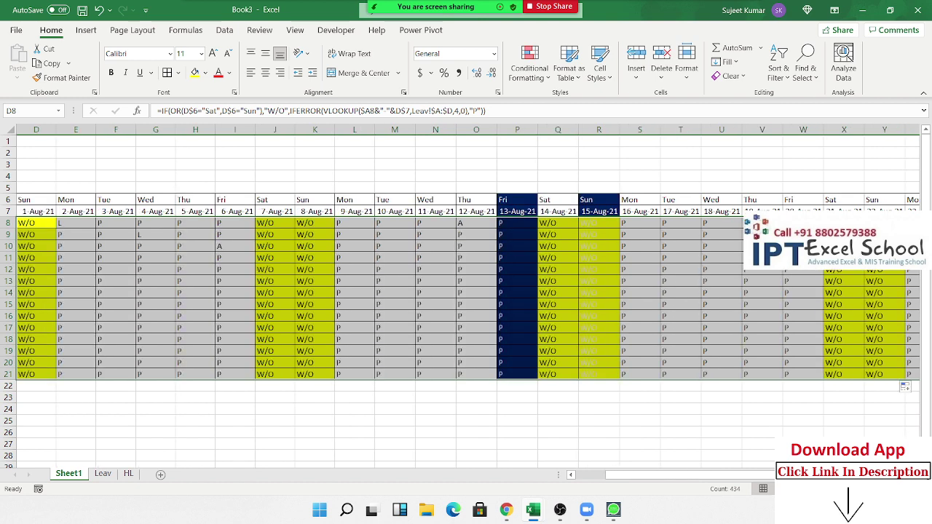
{"action": "left_click_drag", "start_coordinate": [715, 477], "coordinate": [664, 480]}
Check the 15-Aug column's cells and select its attendance range R8:R21
{"action": "left_click", "coordinate": [708, 273]}
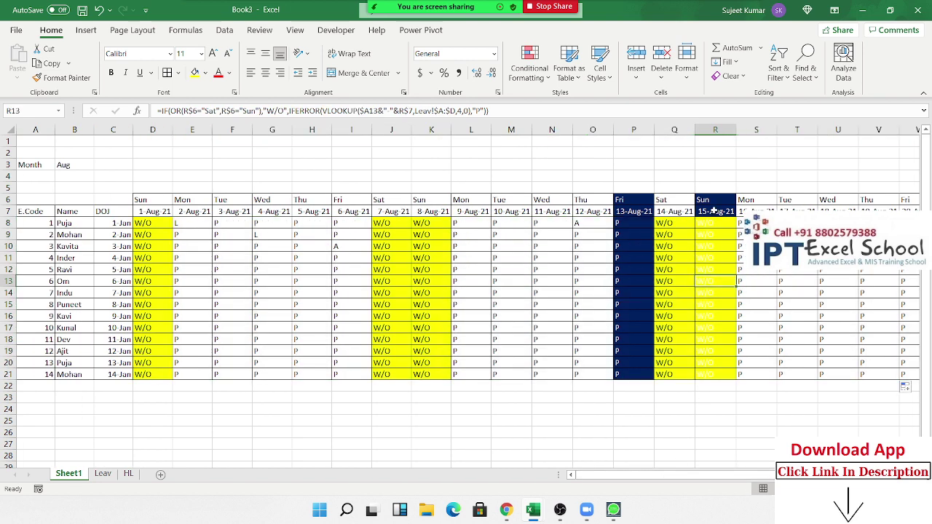
{"action": "left_click", "coordinate": [712, 212]}
{"action": "left_click", "coordinate": [714, 223]}
{"action": "left_click", "coordinate": [713, 269]}
{"action": "left_click", "coordinate": [714, 327]}
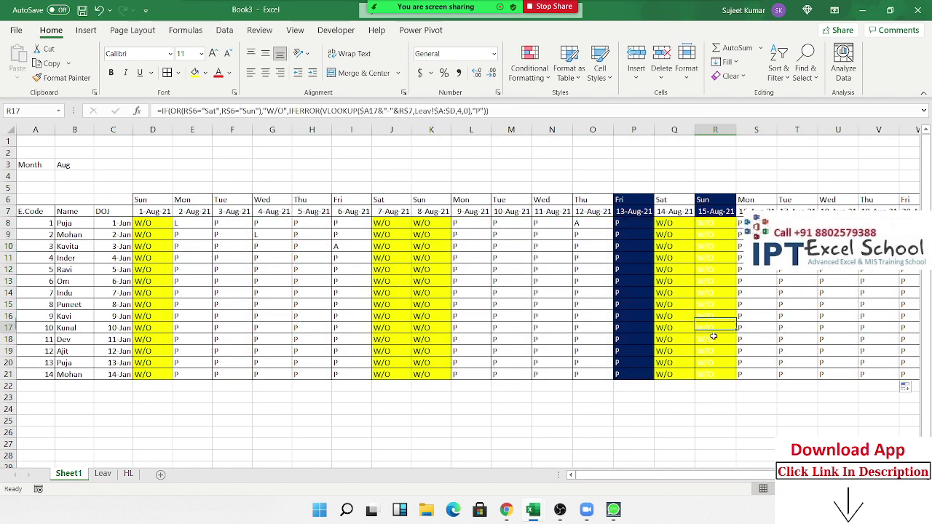
{"action": "left_click", "coordinate": [714, 374]}
{"action": "left_click_drag", "start_coordinate": [714, 374], "coordinate": [713, 223]}
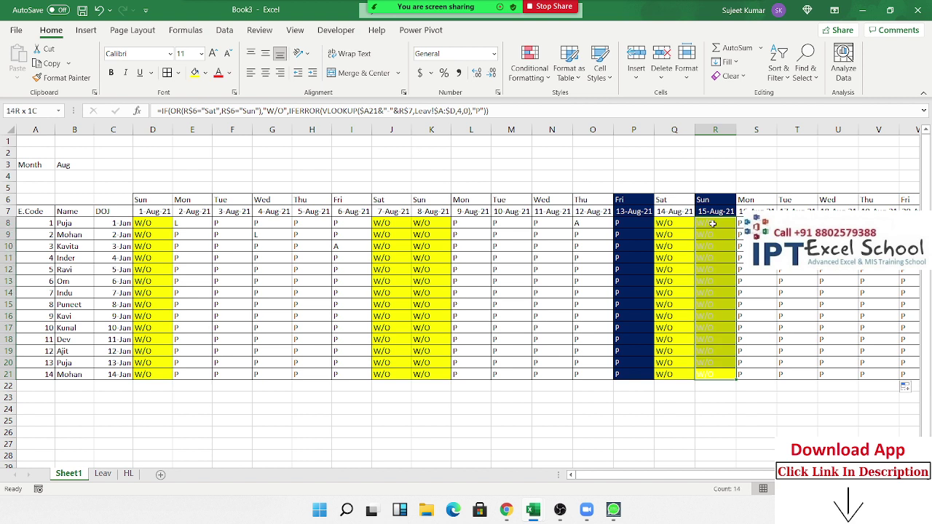
{"action": "left_click", "coordinate": [529, 64]}
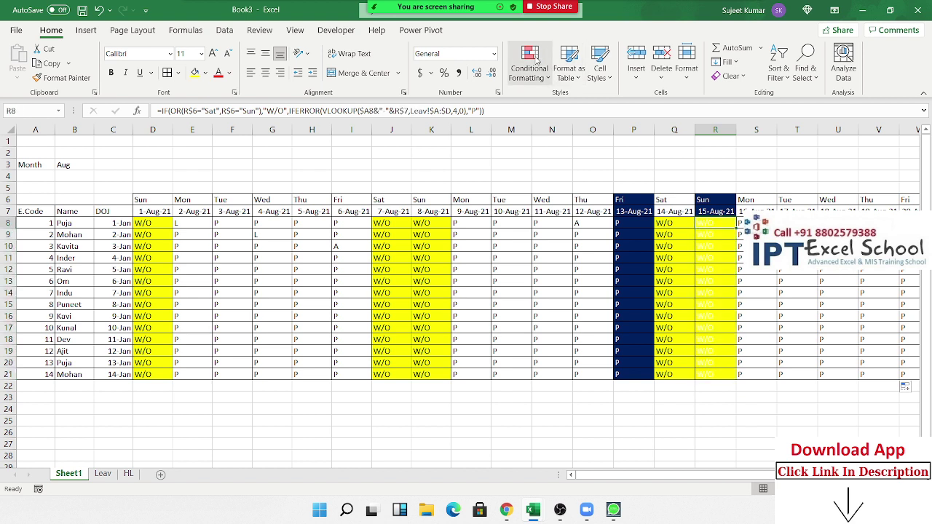
Edit the OR Sun/Sat weekend rule so its font colour is black, and apply it
{"action": "left_click", "coordinate": [554, 277]}
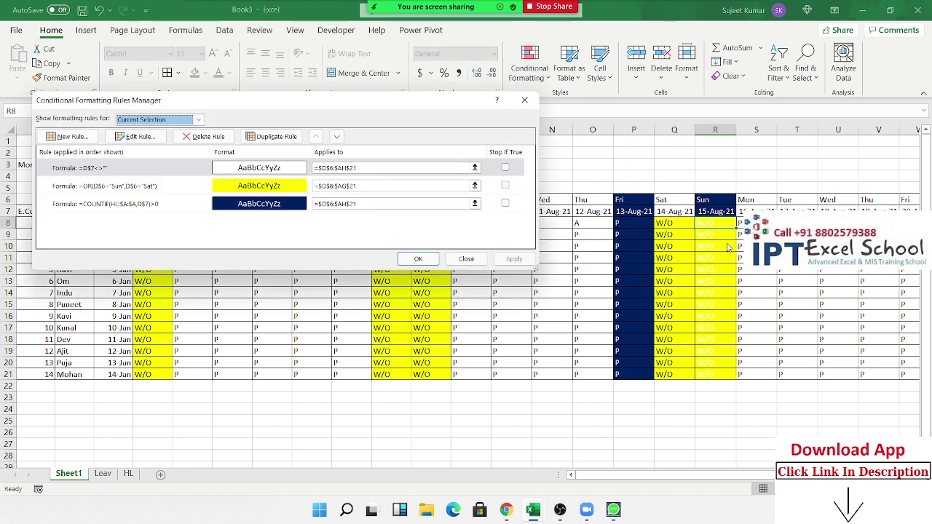
{"action": "double_click", "coordinate": [234, 192]}
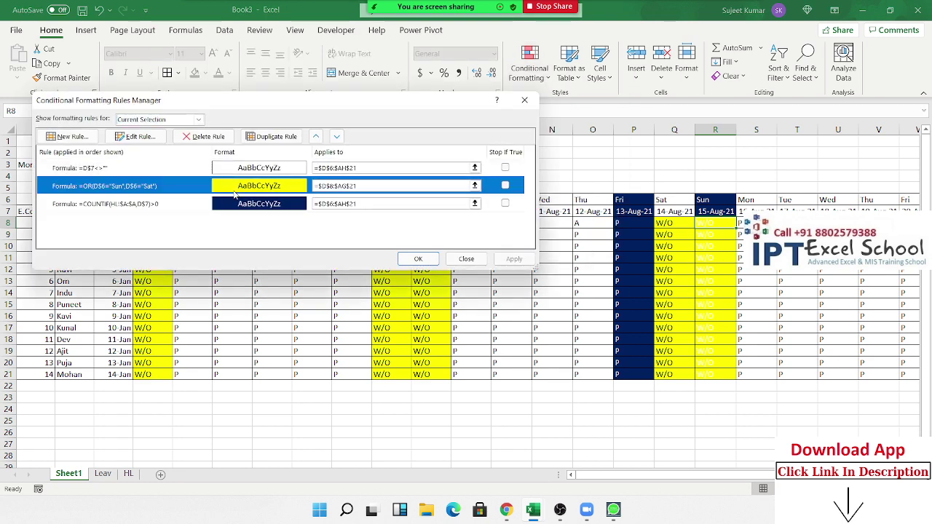
{"action": "left_click", "coordinate": [412, 257]}
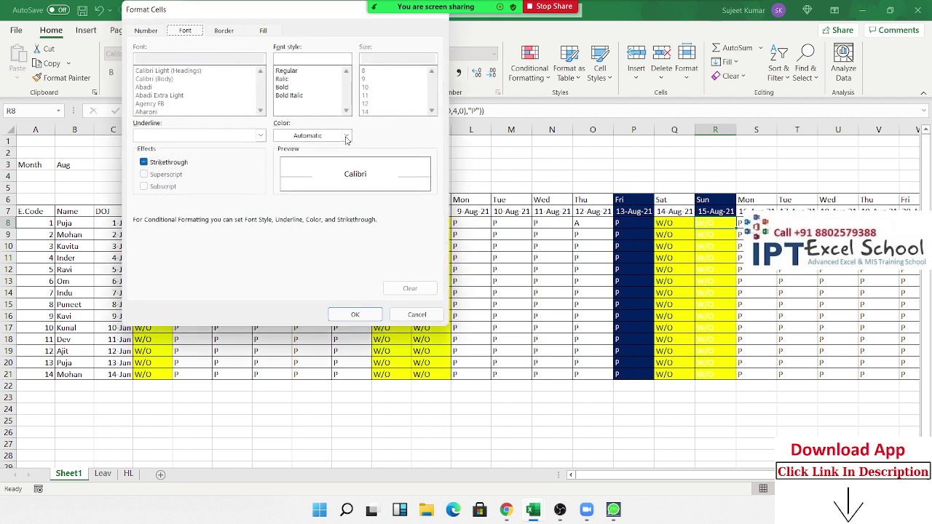
{"action": "left_click", "coordinate": [317, 135]}
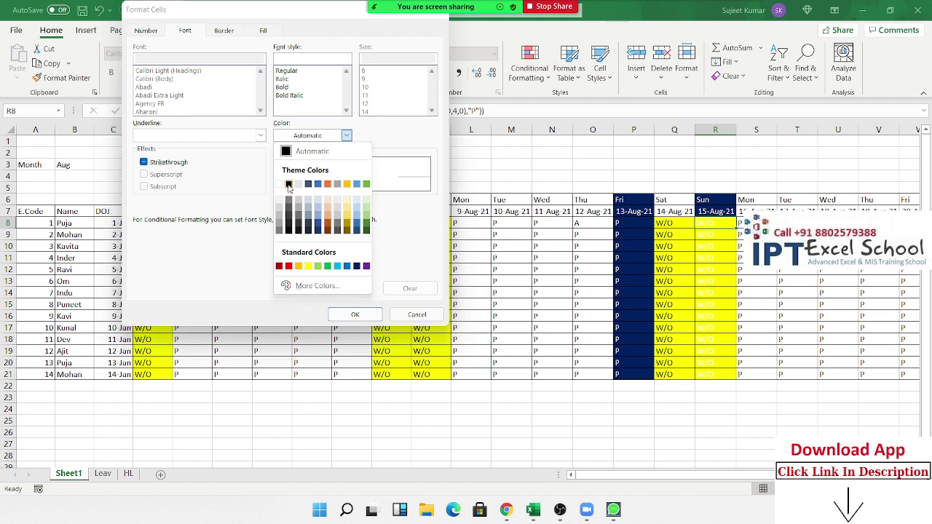
{"action": "left_click", "coordinate": [288, 184]}
{"action": "left_click", "coordinate": [355, 315]}
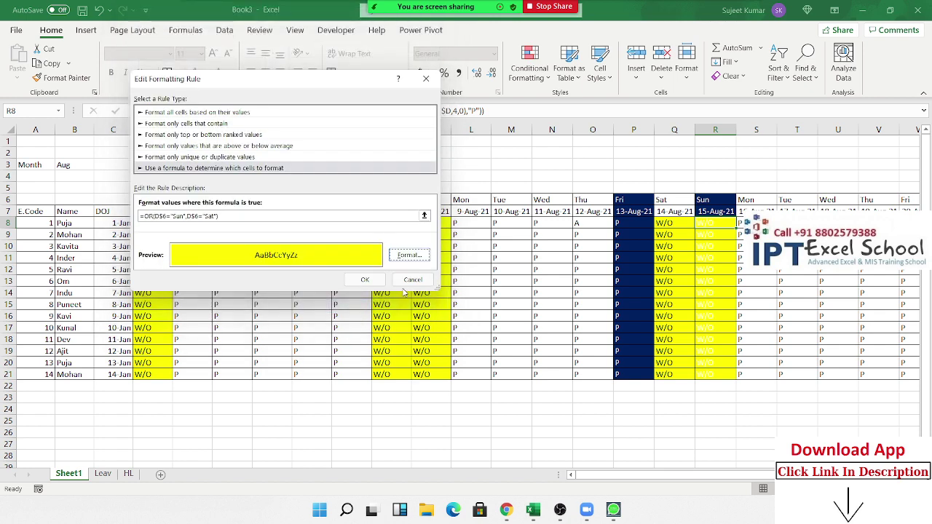
{"action": "left_click", "coordinate": [365, 280]}
{"action": "left_click", "coordinate": [514, 258]}
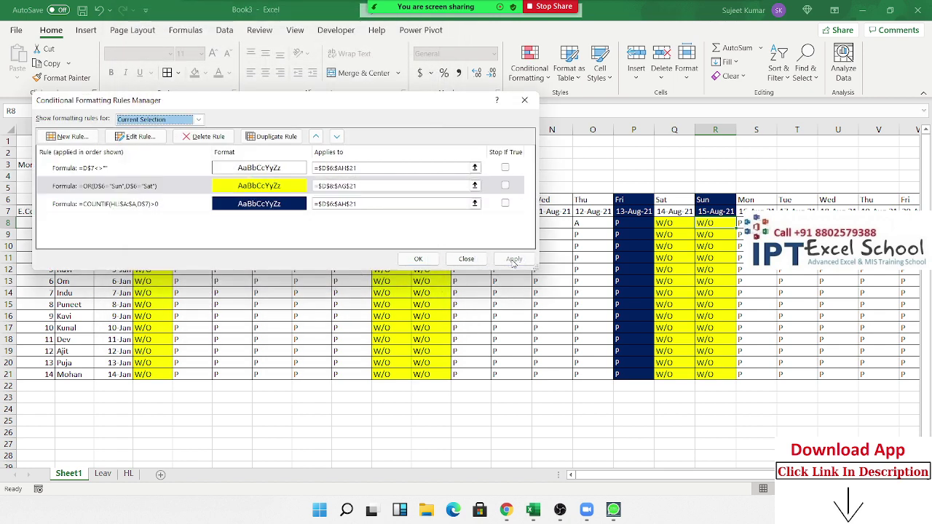
{"action": "left_click", "coordinate": [418, 259]}
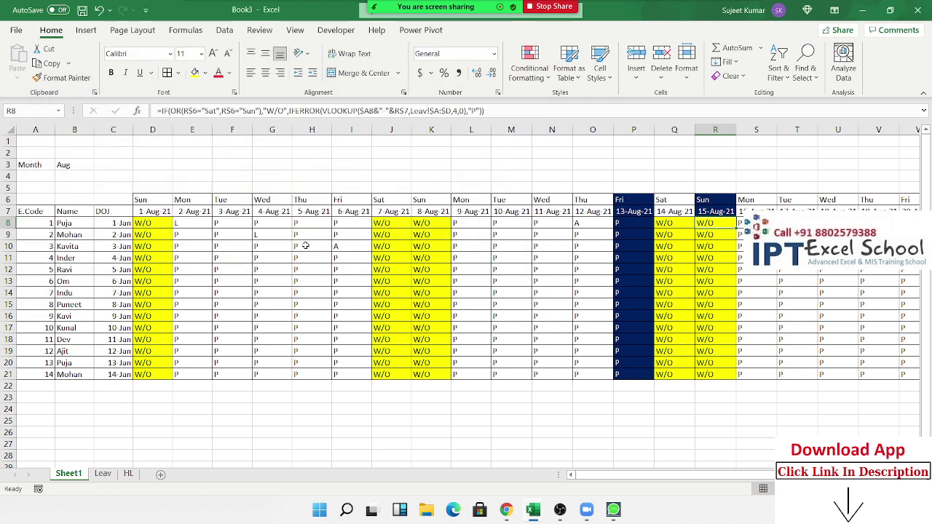
{"action": "left_click", "coordinate": [305, 246]}
Inspect the attendance formulas in F8, G9 and E8 and compare them with the Leav sheet records
{"action": "key", "text": "Left"}
{"action": "key", "text": "Left"}
{"action": "key", "text": "Left"}
{"action": "key", "text": "Left"}
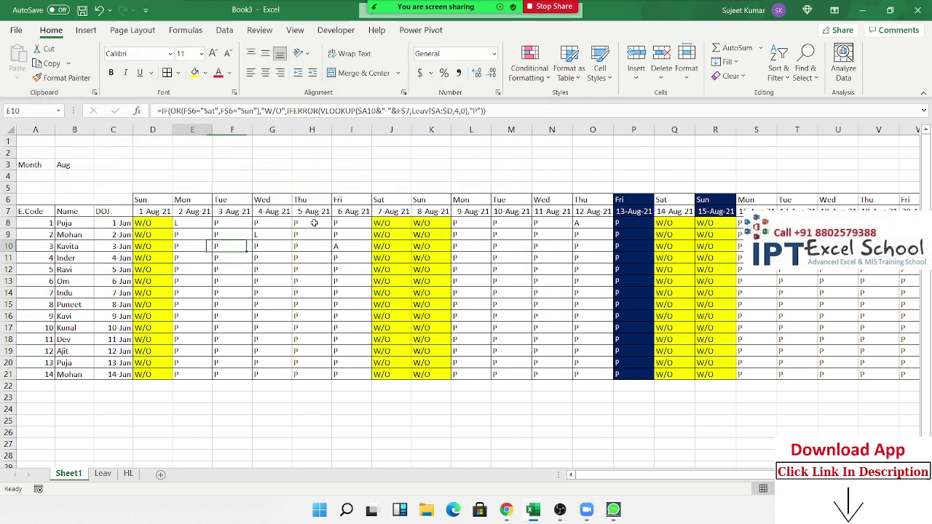
{"action": "key", "text": "Up"}
{"action": "key", "text": "Up"}
{"action": "key", "text": "Right"}
{"action": "key", "text": "Right"}
{"action": "key", "text": "Right"}
{"action": "key", "text": "Down"}
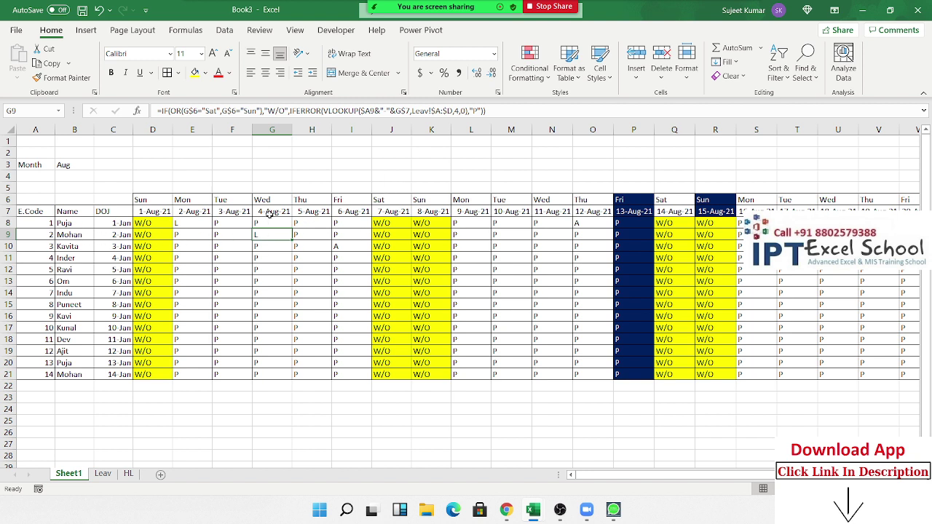
{"action": "left_click", "coordinate": [66, 226]}
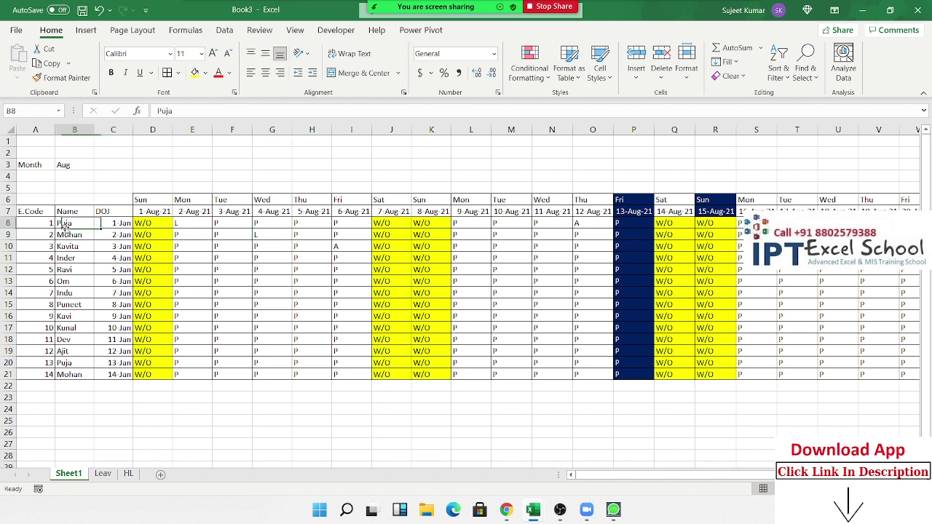
{"action": "left_click", "coordinate": [182, 221]}
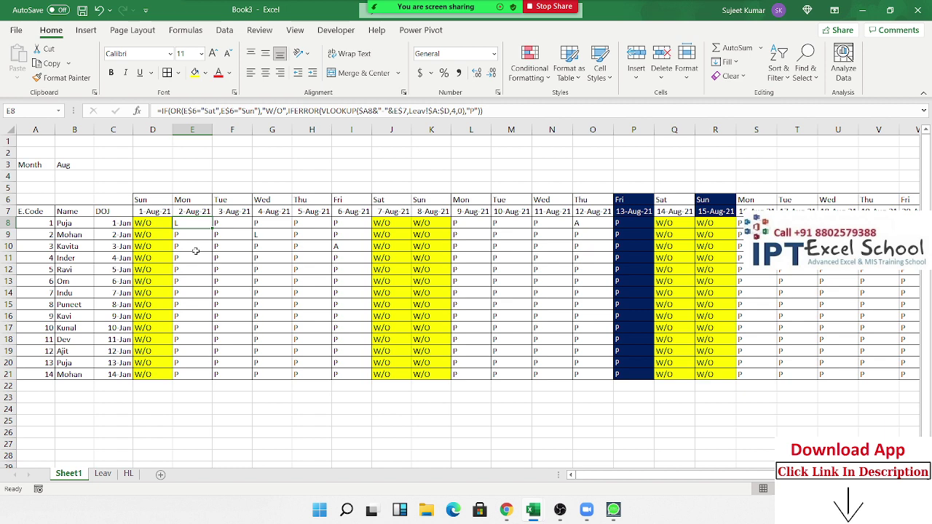
{"action": "left_click", "coordinate": [103, 474]}
{"action": "left_click", "coordinate": [52, 201]}
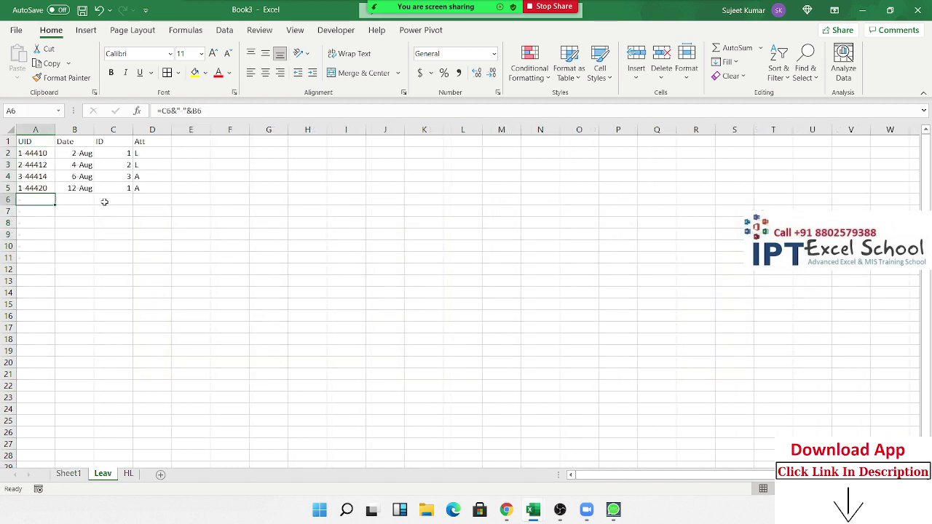
{"action": "left_click", "coordinate": [69, 474]}
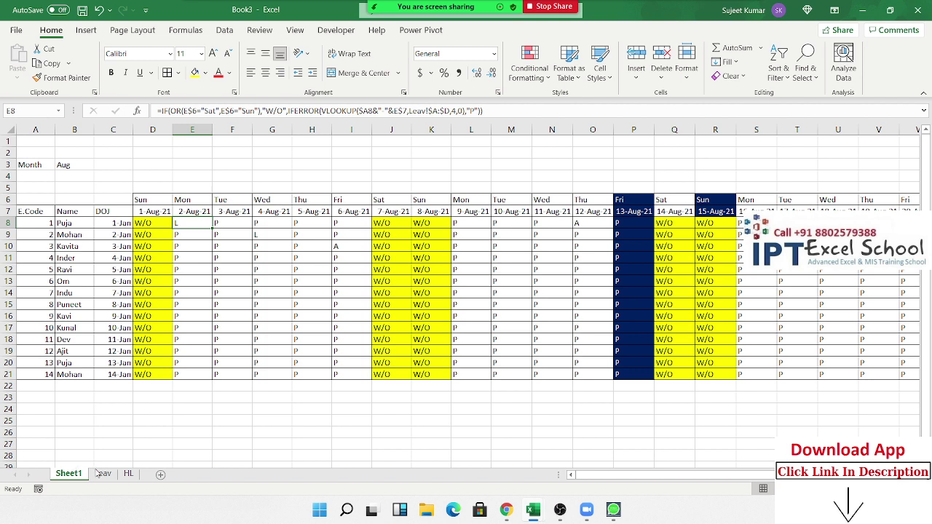
{"action": "left_click_drag", "start_coordinate": [632, 223], "coordinate": [626, 373]}
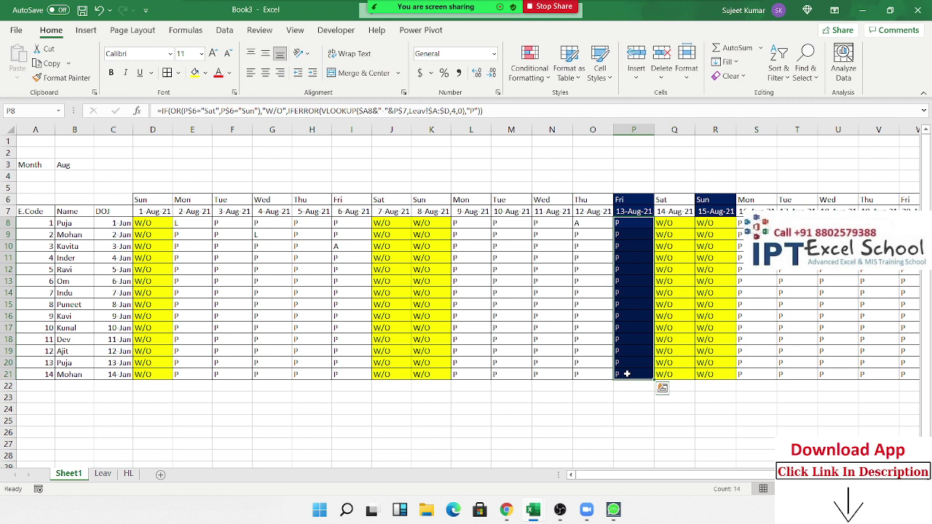
Select the attendance grid D8:AH21 covering all fourteen employees
{"action": "key", "text": "ctrl+Left"}
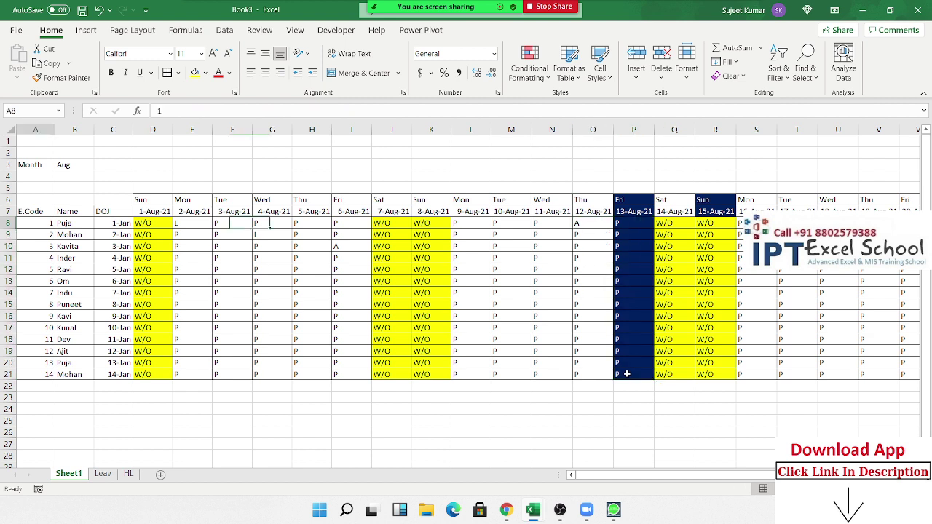
{"action": "key", "text": "Right"}
{"action": "key", "text": "Right"}
{"action": "key", "text": "Right"}
{"action": "key", "text": "Right"}
{"action": "key", "text": "Left"}
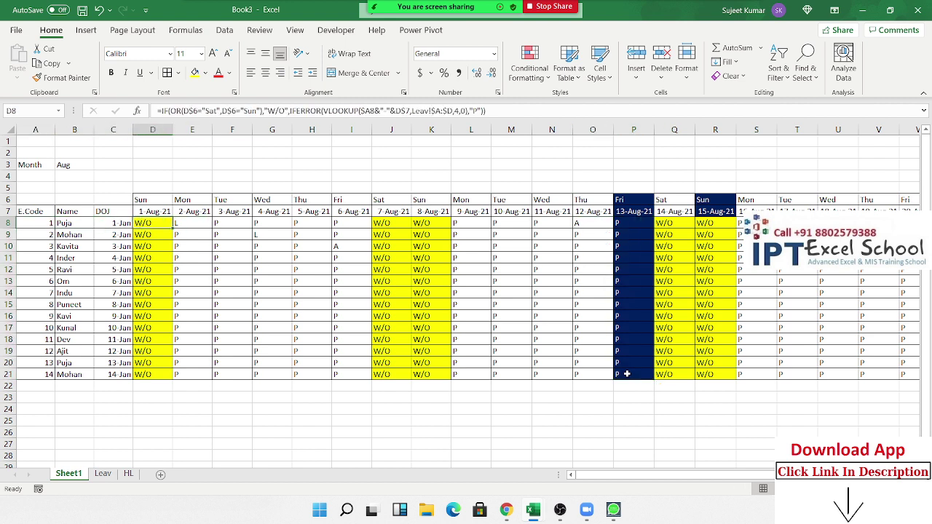
{"action": "key", "text": "ctrl+shift+Right"}
{"action": "key", "text": "ctrl+shift+Down"}
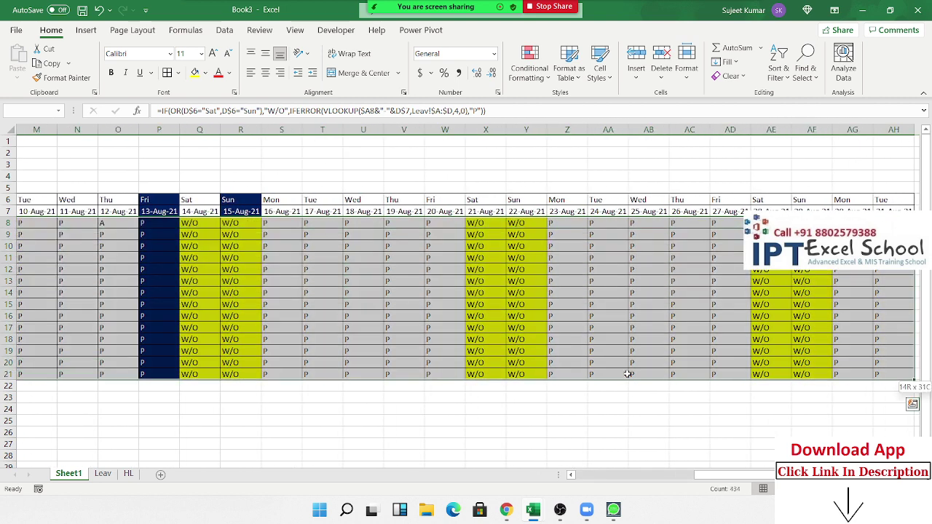
Add a Highlight Cells 'Equal To L' rule with a custom red fill
{"action": "left_click", "coordinate": [517, 80]}
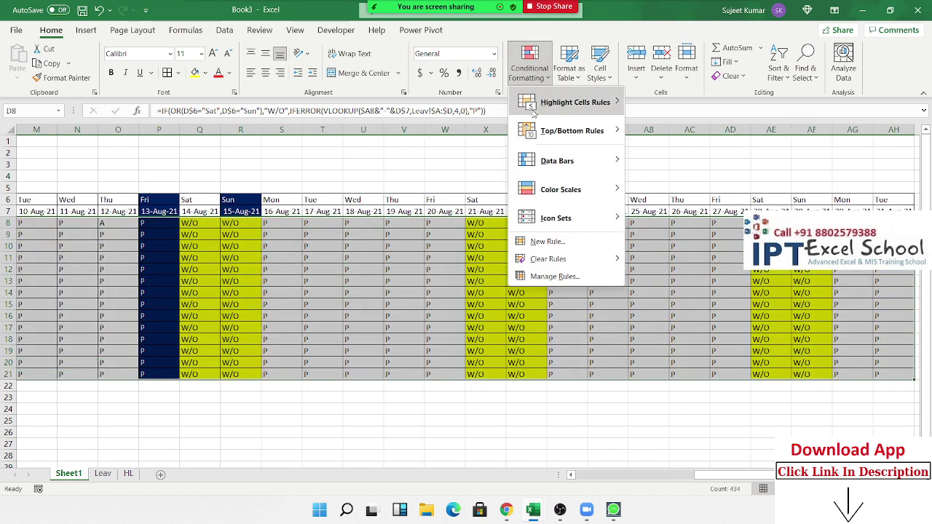
{"action": "mouse_move", "coordinate": [537, 111]}
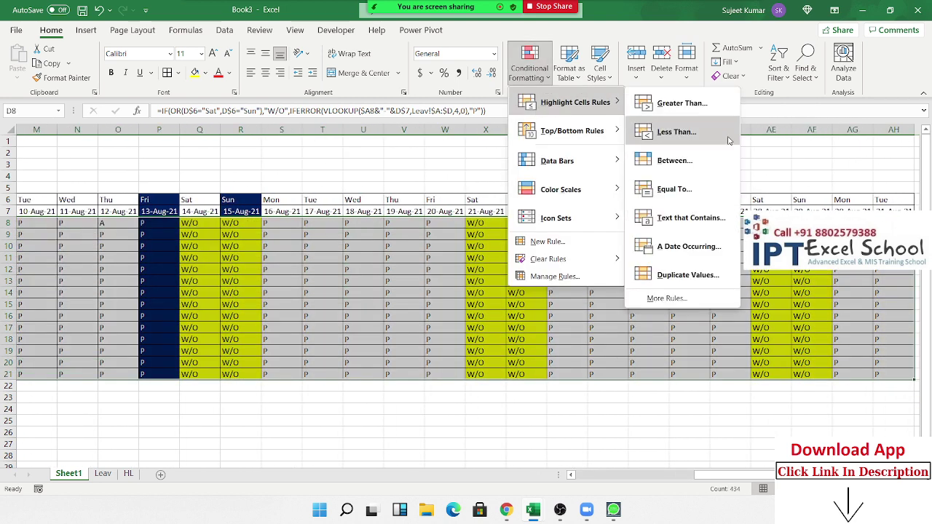
{"action": "left_click", "coordinate": [684, 189]}
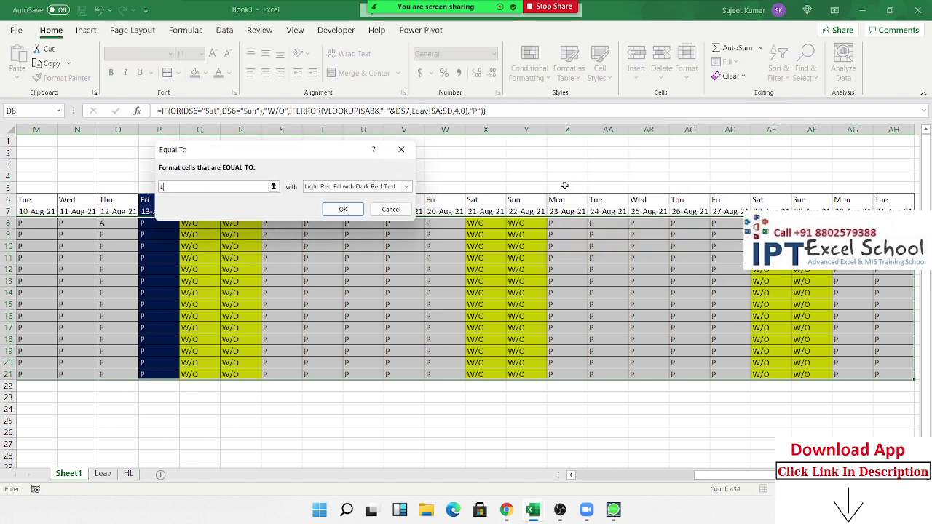
{"action": "left_click", "coordinate": [406, 187]}
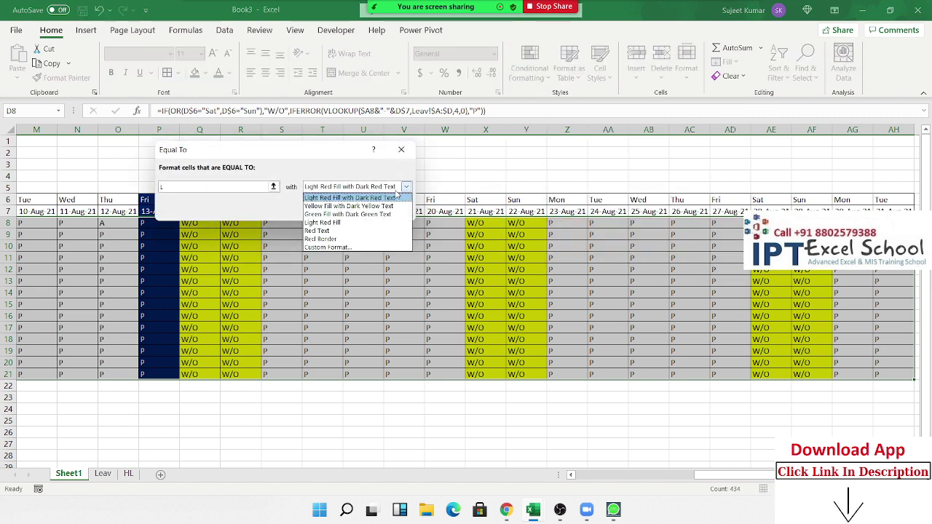
{"action": "left_click", "coordinate": [366, 248]}
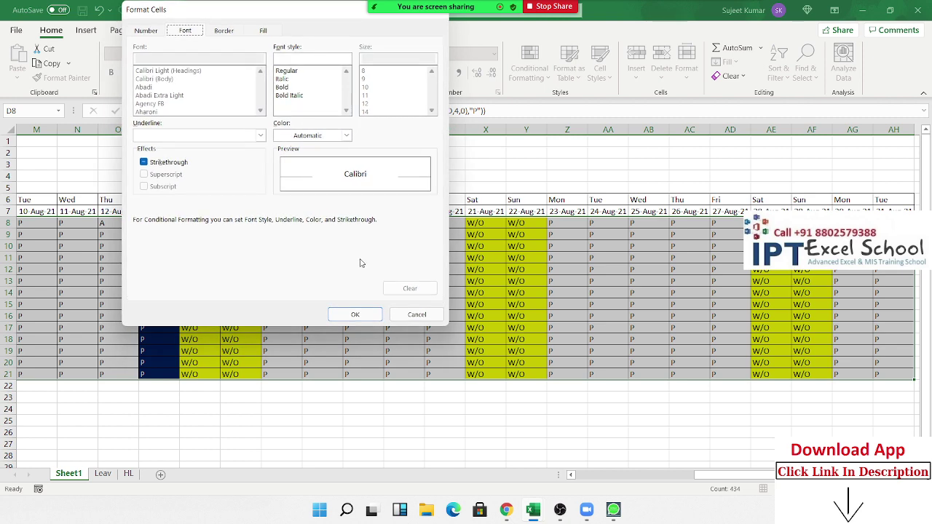
{"action": "left_click", "coordinate": [267, 31]}
{"action": "left_click", "coordinate": [155, 145]}
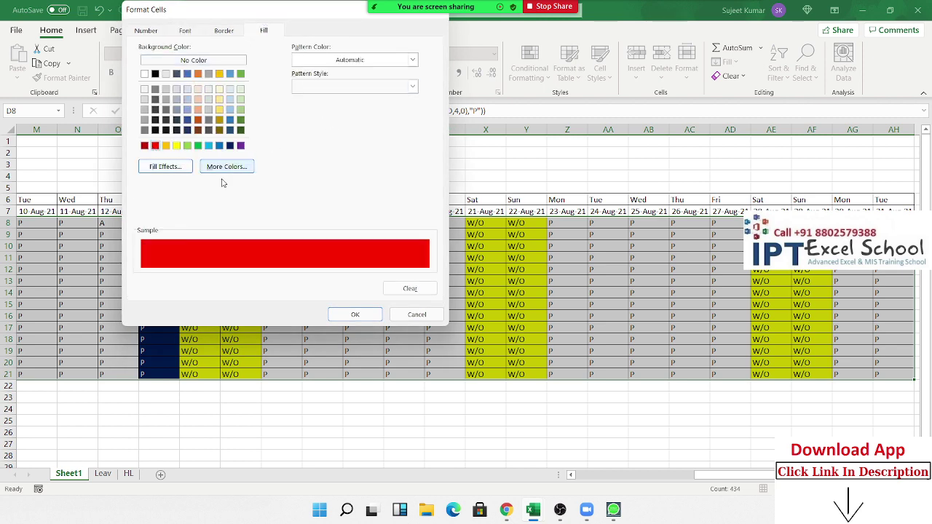
{"action": "left_click", "coordinate": [355, 314]}
{"action": "left_click", "coordinate": [342, 211]}
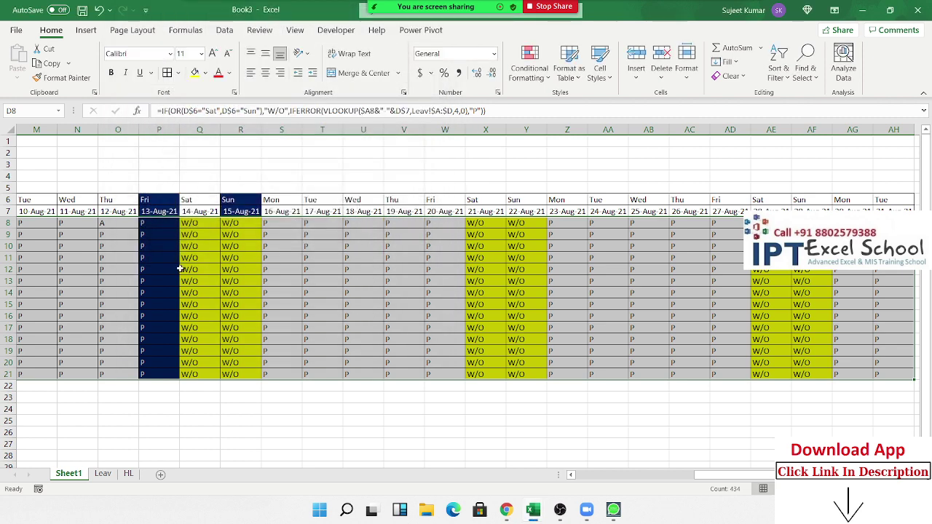
{"action": "left_click", "coordinate": [179, 269]}
{"action": "scroll", "coordinate": [179, 270], "scroll_direction": "left", "scroll_amount": 10}
{"action": "key", "text": "Up"}
{"action": "key", "text": "Right"}
{"action": "key", "text": "Right"}
{"action": "key", "text": "Right"}
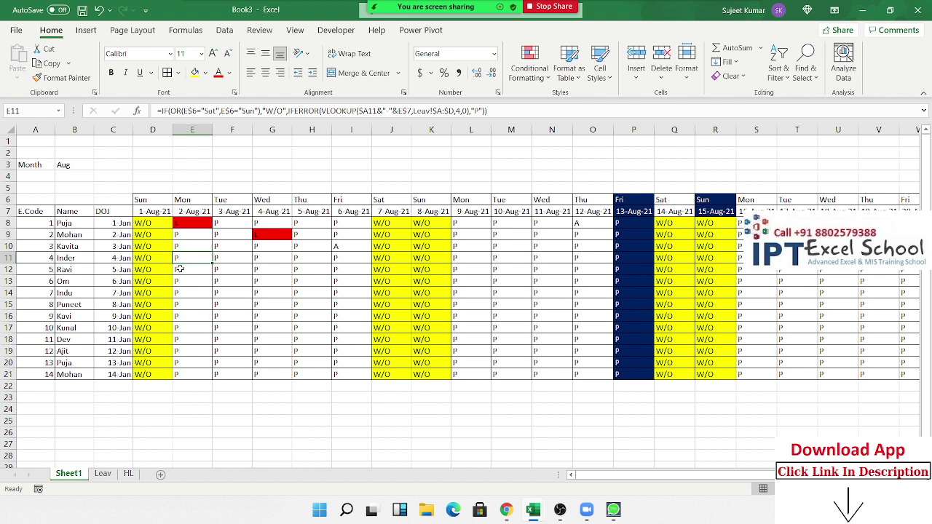
{"action": "left_click", "coordinate": [631, 219]}
{"action": "left_click_drag", "start_coordinate": [631, 220], "coordinate": [629, 374]}
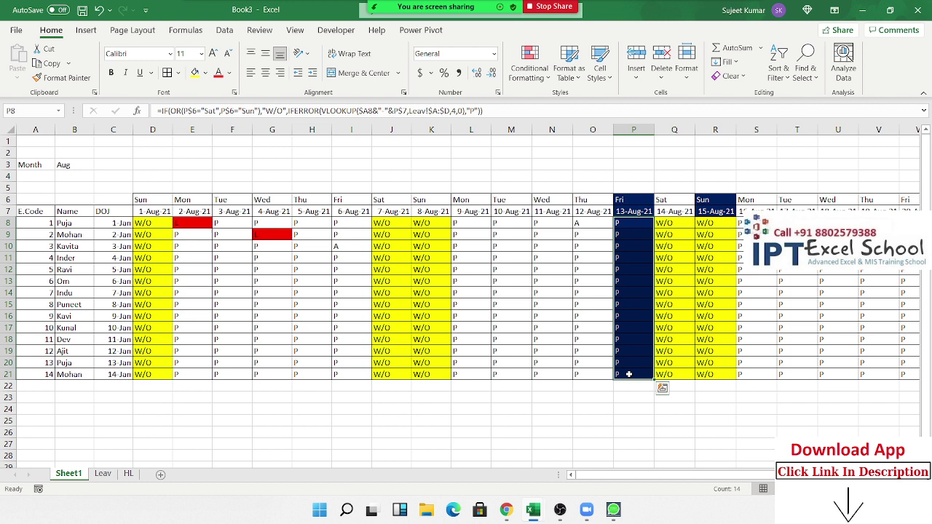
{"action": "left_click", "coordinate": [631, 225]}
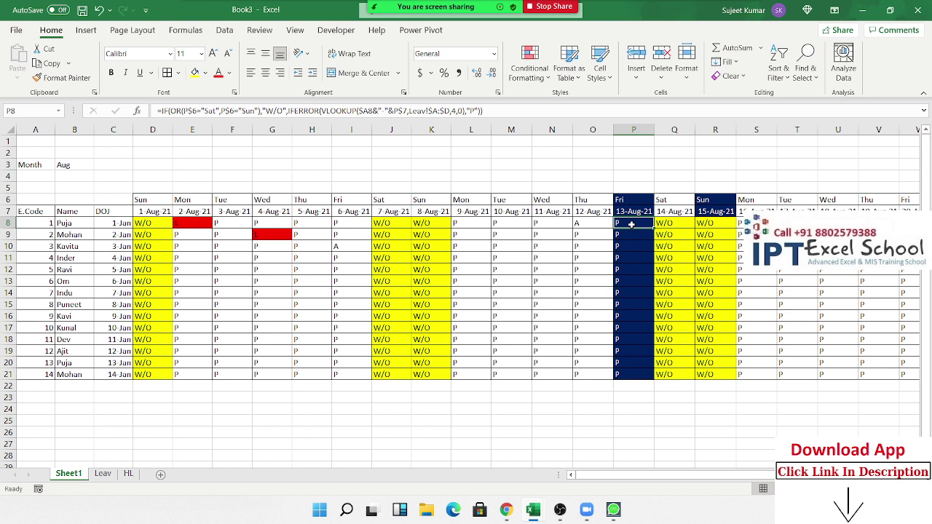
{"action": "left_click", "coordinate": [163, 224]}
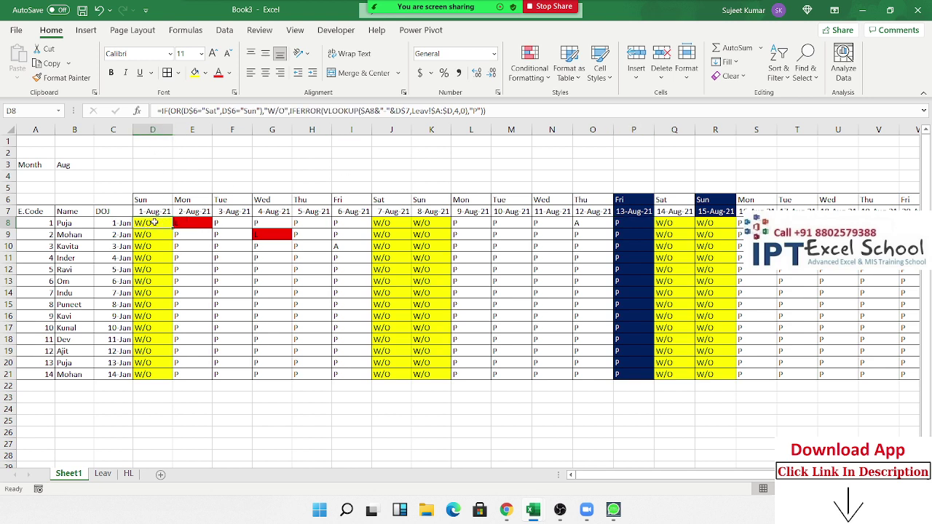
Insert IF(COUNTIF( at the start of D8's attendance formula
{"action": "double_click", "coordinate": [150, 225]}
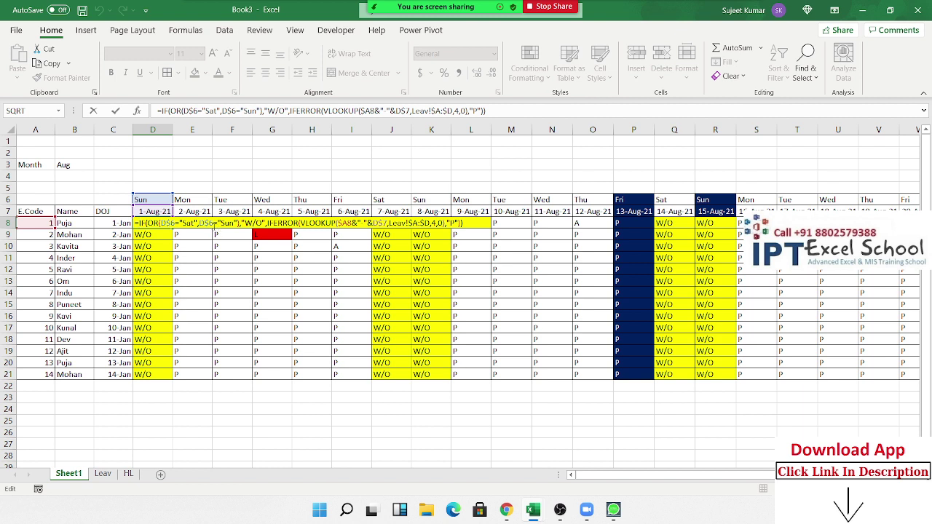
{"action": "type", "text": "IF("}
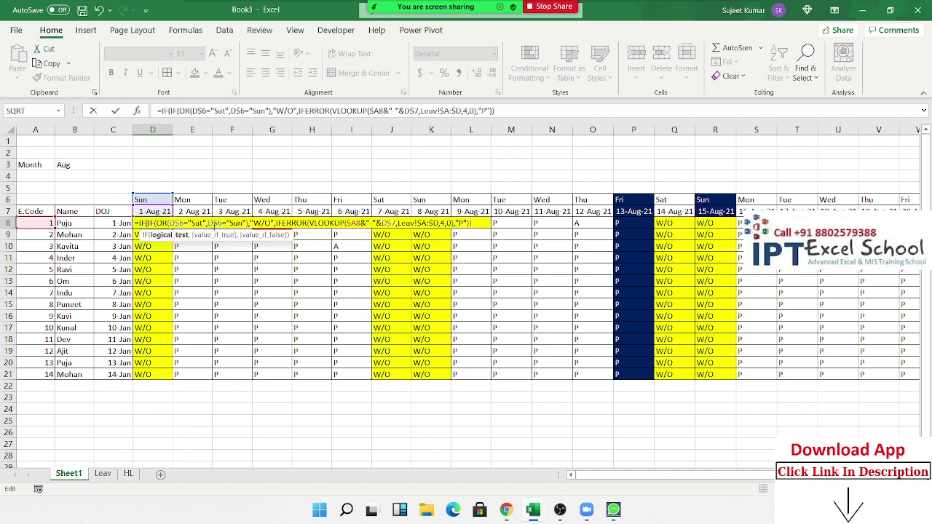
{"action": "type", "text": "count"}
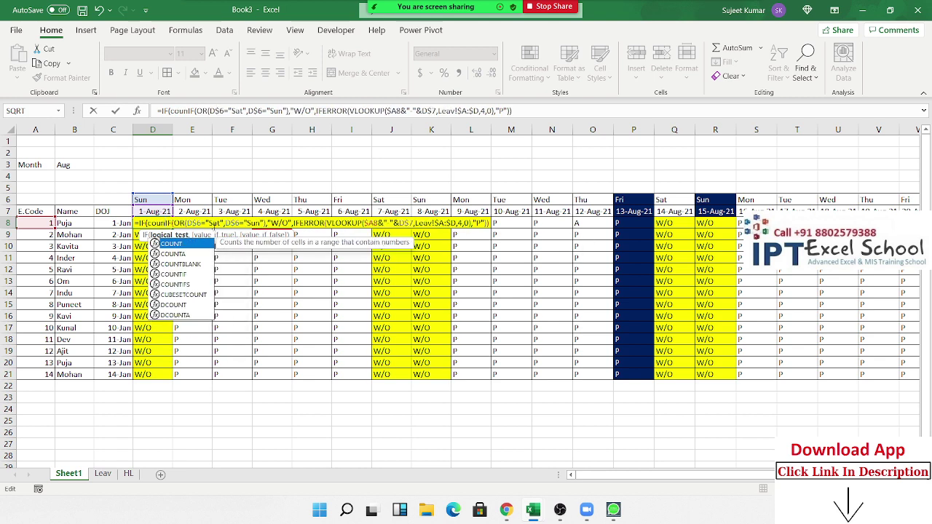
{"action": "type", "text": "IF("}
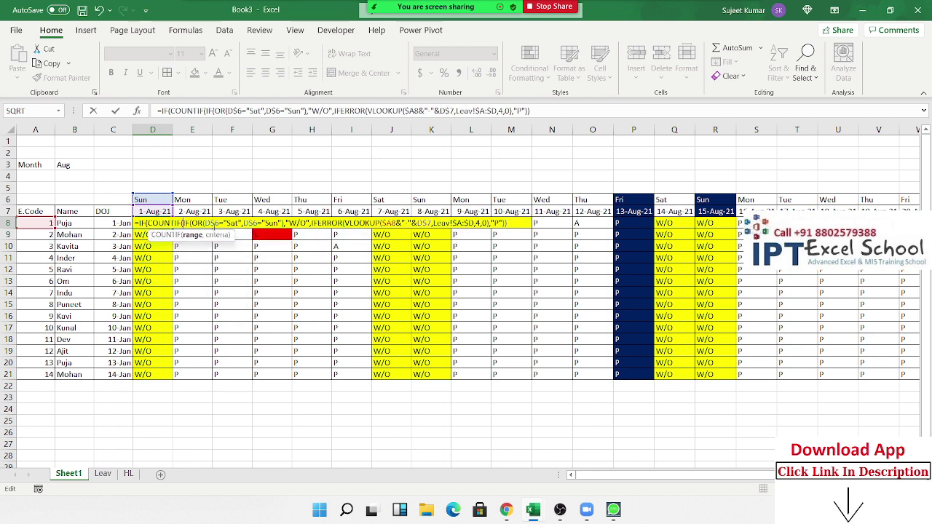
Build the COUNTIF check on HL column A against the D7 date, returning "H" when >0
{"action": "left_click", "coordinate": [102, 474]}
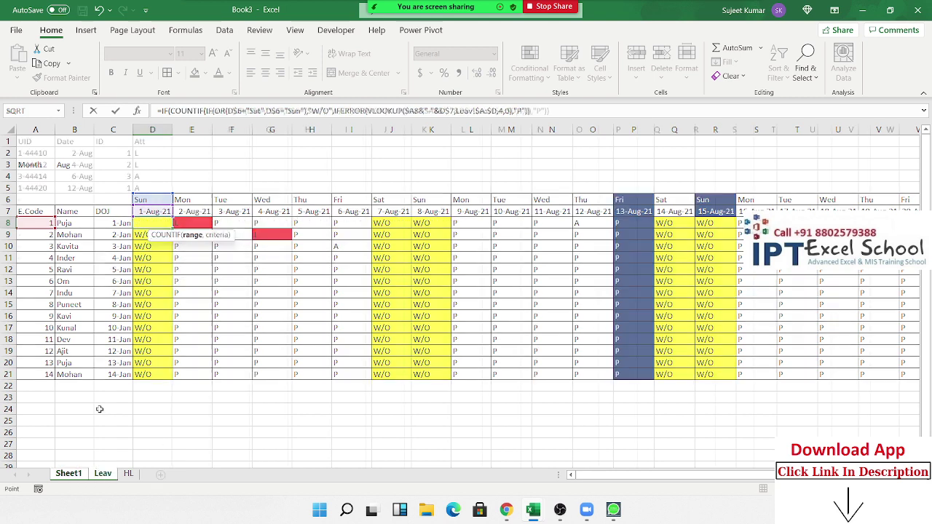
{"action": "left_click", "coordinate": [82, 126]}
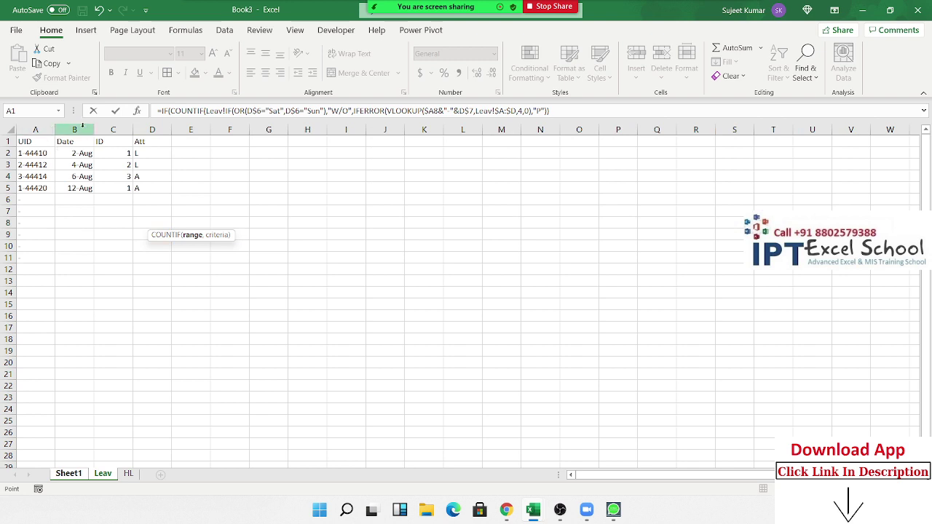
{"action": "left_click", "coordinate": [129, 474]}
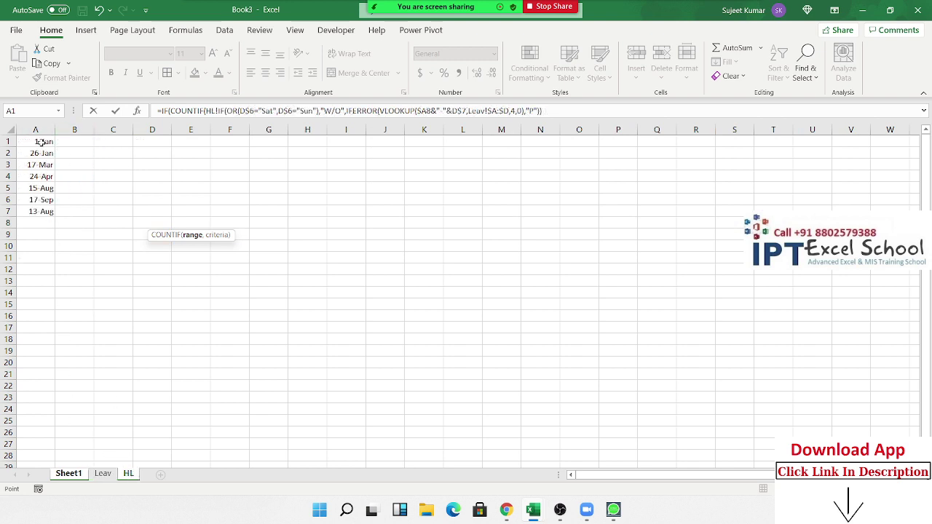
{"action": "left_click", "coordinate": [38, 130]}
{"action": "type", "text": ","}
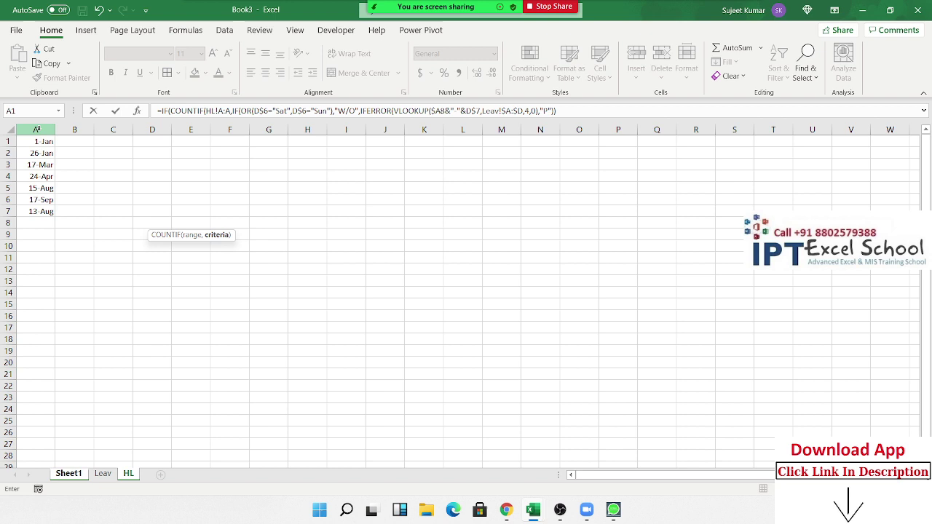
{"action": "left_click", "coordinate": [68, 474]}
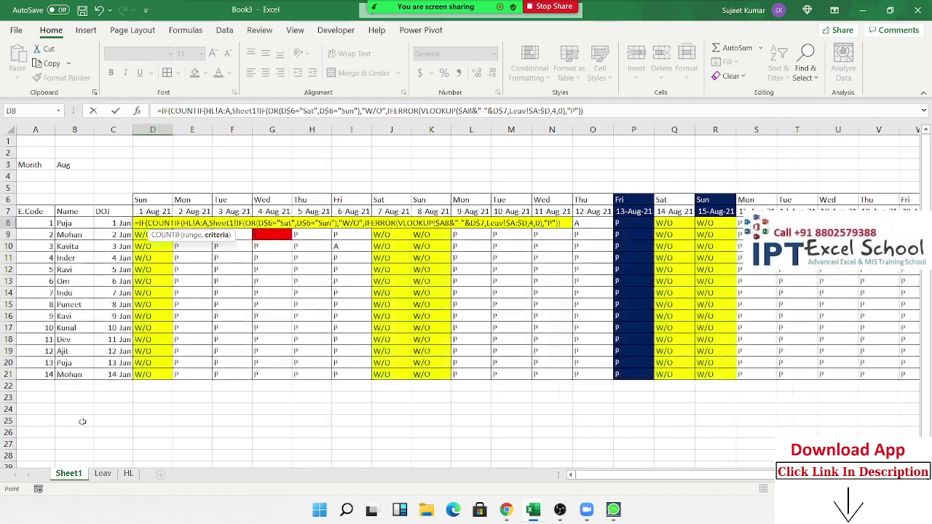
{"action": "left_click", "coordinate": [159, 211]}
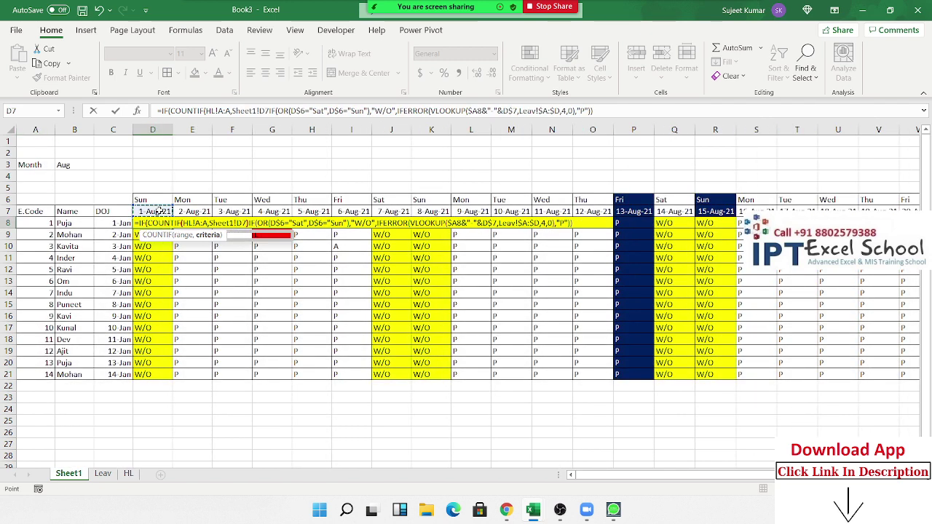
{"action": "type", "text": ")>0"}
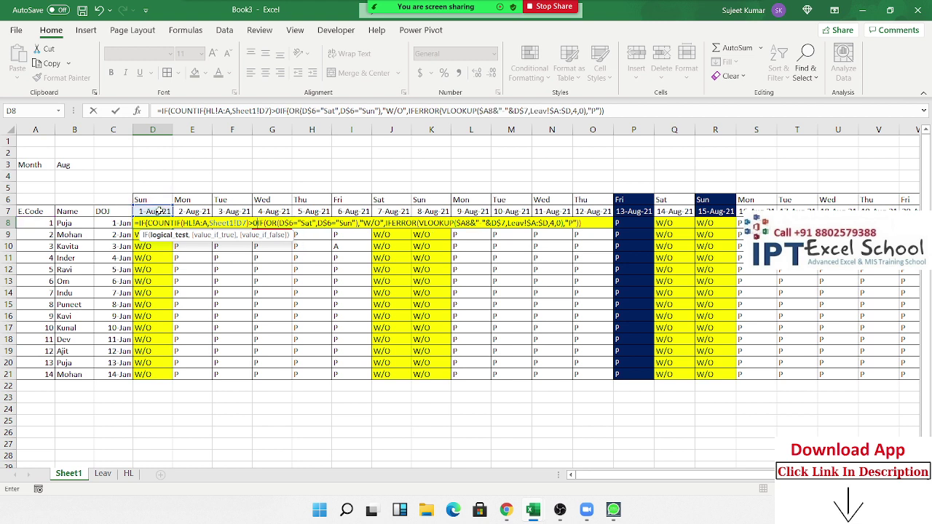
{"action": "type", "text": ",\"H"}
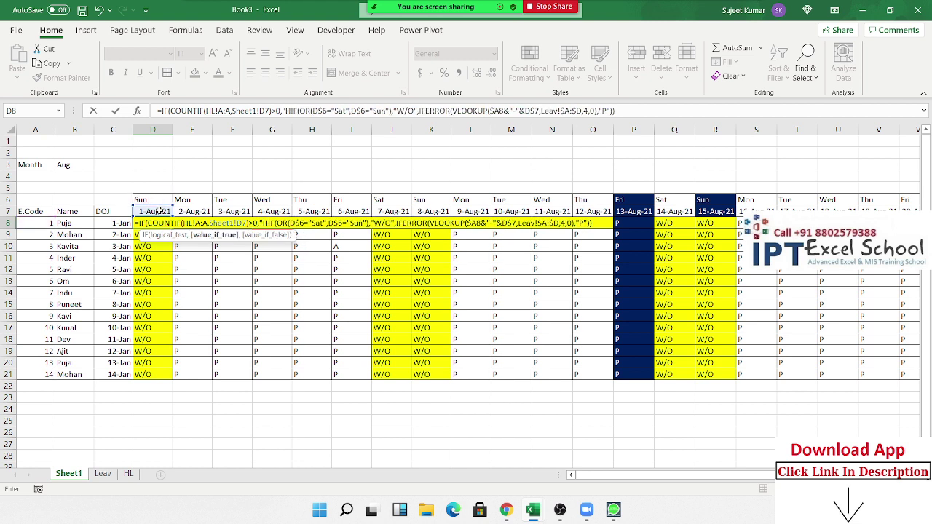
{"action": "type", "text": "\","}
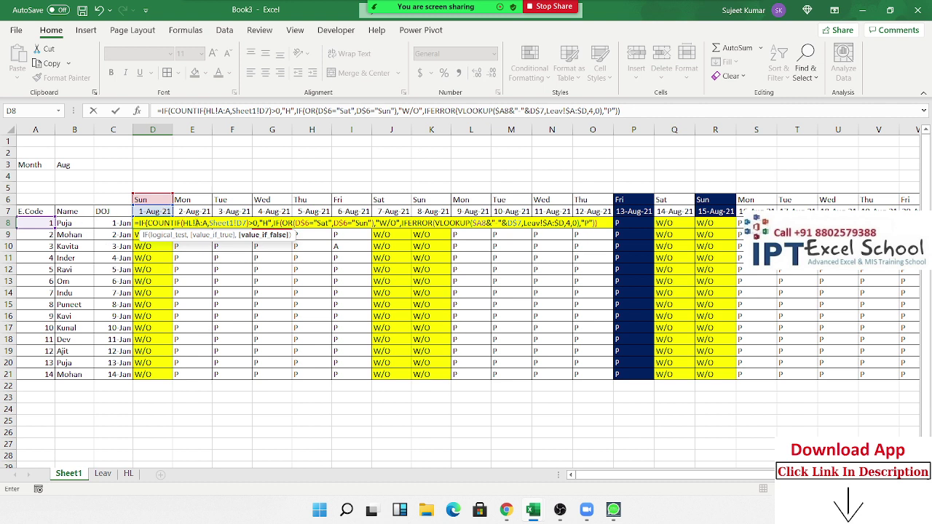
Change the range to HL!$A:$A, remove the Sheet1! prefix, use D$7, and commit
{"action": "left_click", "coordinate": [197, 223]}
{"action": "key", "text": "F4"}
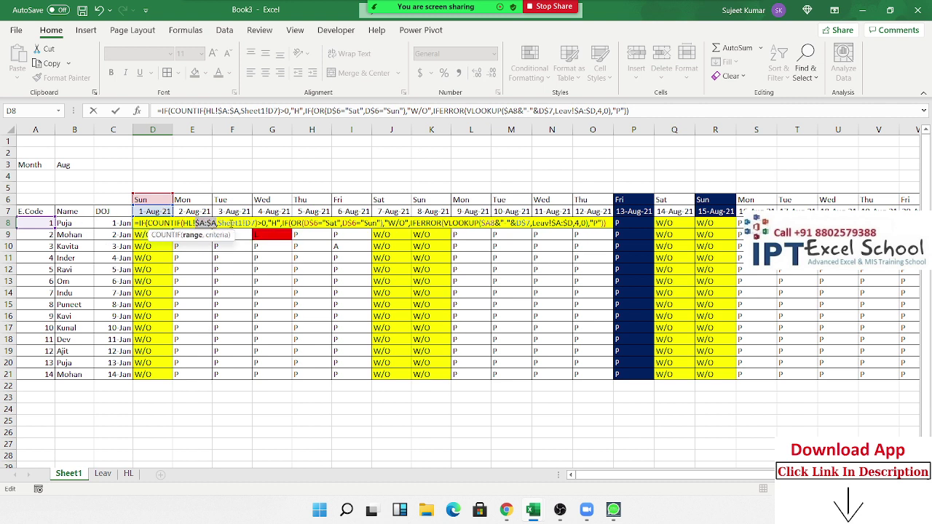
{"action": "key", "text": "Right"}
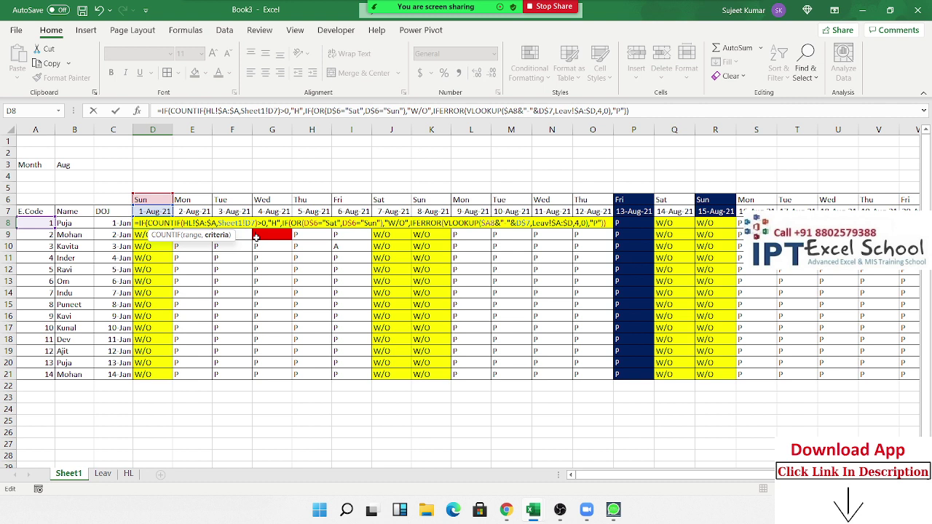
{"action": "key", "text": "BackSpace"}
{"action": "key", "text": "BackSpace"}
{"action": "key", "text": "BackSpace"}
{"action": "key", "text": "BackSpace"}
{"action": "key", "text": "BackSpace"}
{"action": "key", "text": "BackSpace"}
{"action": "key", "text": "BackSpace"}
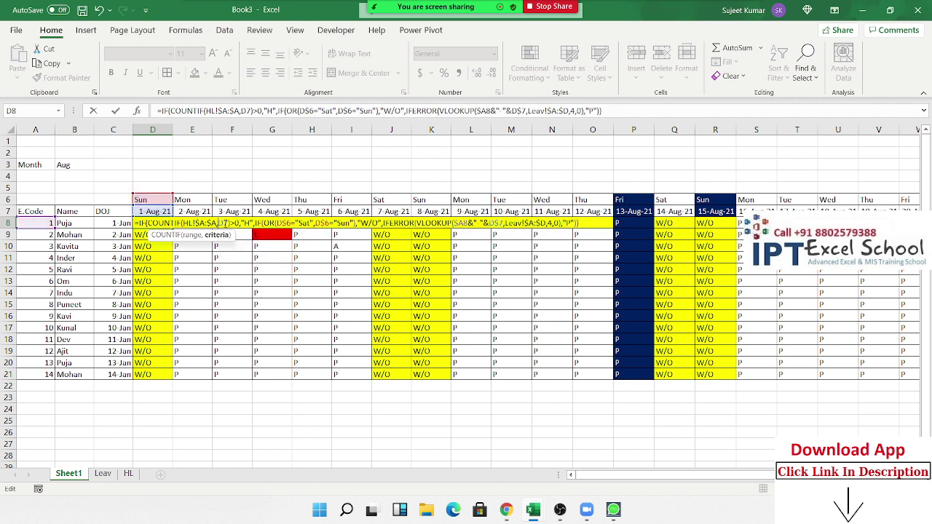
{"action": "left_click", "coordinate": [225, 224]}
{"action": "type", "text": "$"}
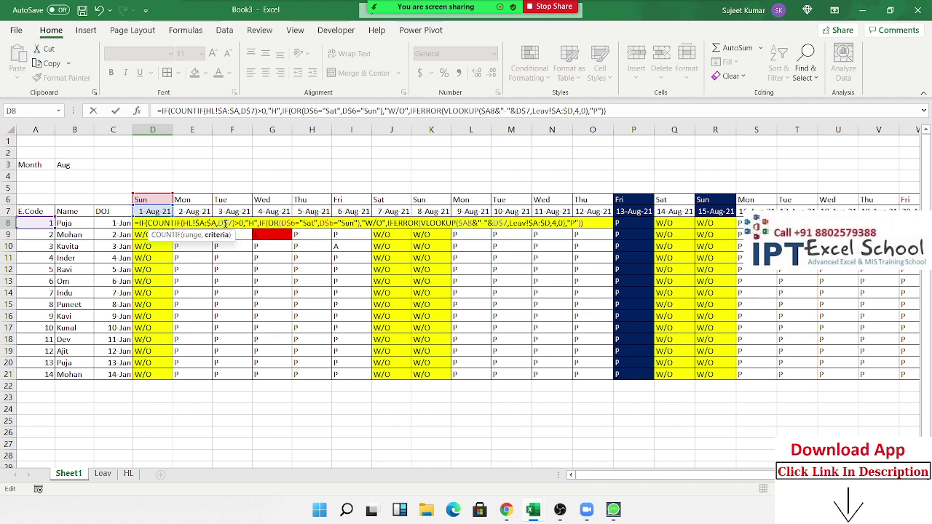
{"action": "key", "text": "Return"}
{"action": "key", "text": "Return"}
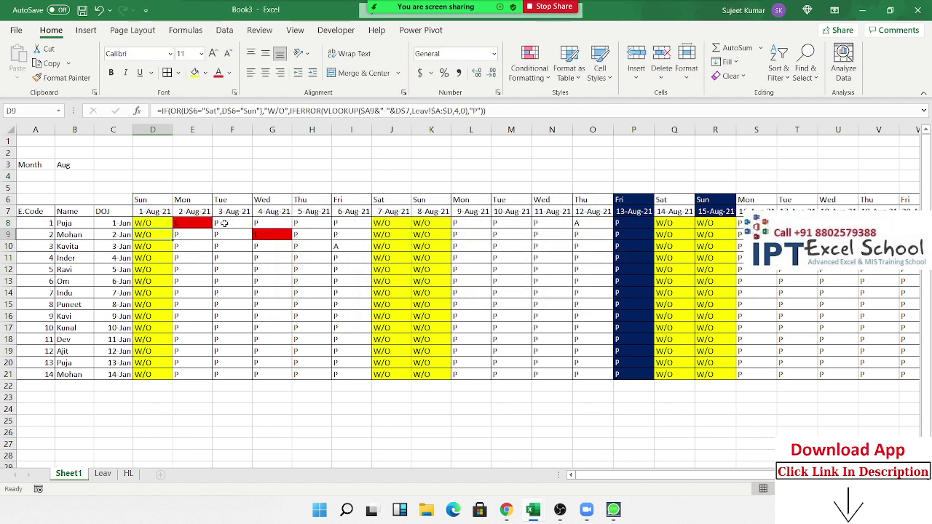
Copy the holiday-aware D8 formula across row 8 to month end using Fill Without Formatting
{"action": "left_click_drag", "start_coordinate": [173, 229], "coordinate": [779, 229]}
{"action": "key", "text": "ctrl+BackSpace"}
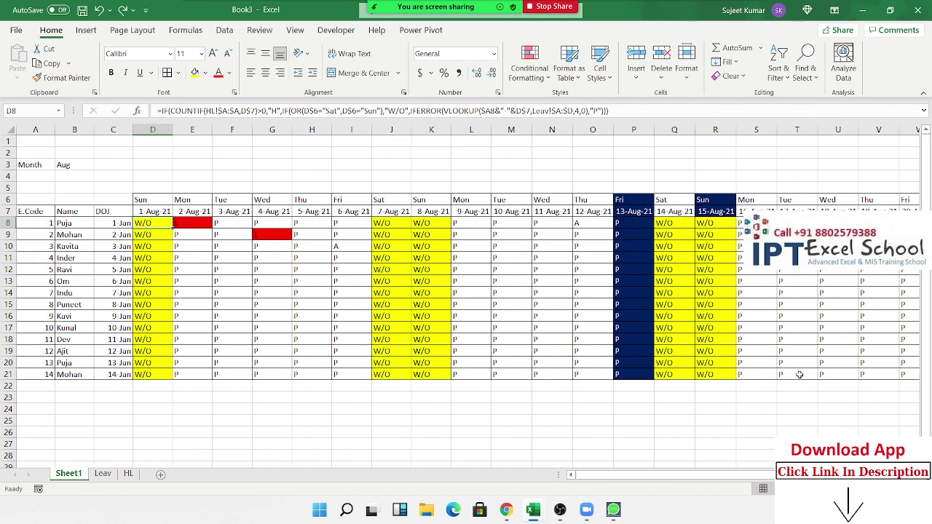
{"action": "left_click", "coordinate": [145, 223]}
{"action": "left_click_drag", "start_coordinate": [172, 228], "coordinate": [854, 294]}
{"action": "left_click", "coordinate": [882, 237]}
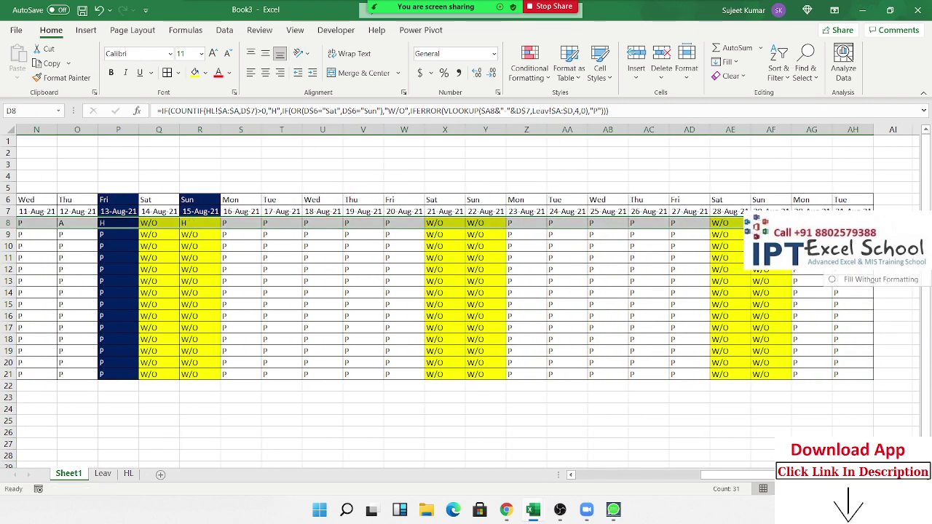
{"action": "left_click", "coordinate": [883, 279]}
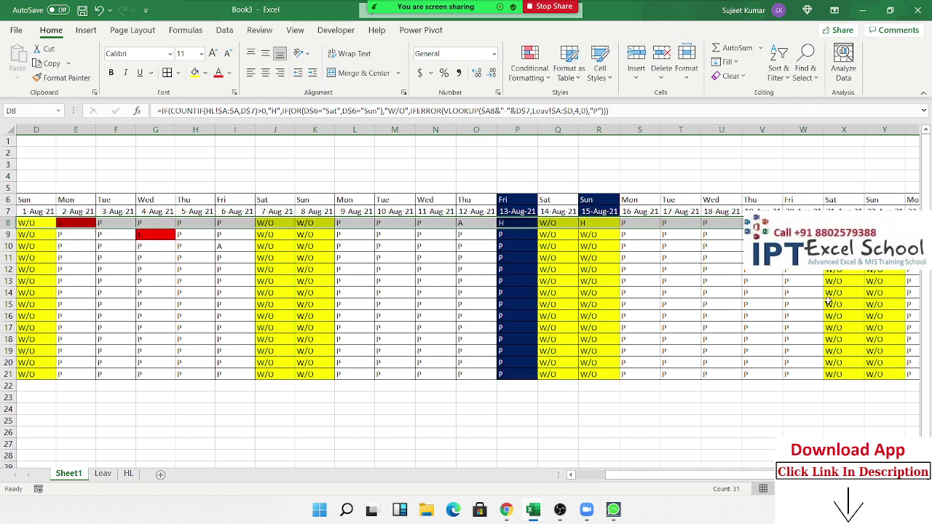
{"action": "left_click_drag", "start_coordinate": [623, 475], "coordinate": [628, 475]}
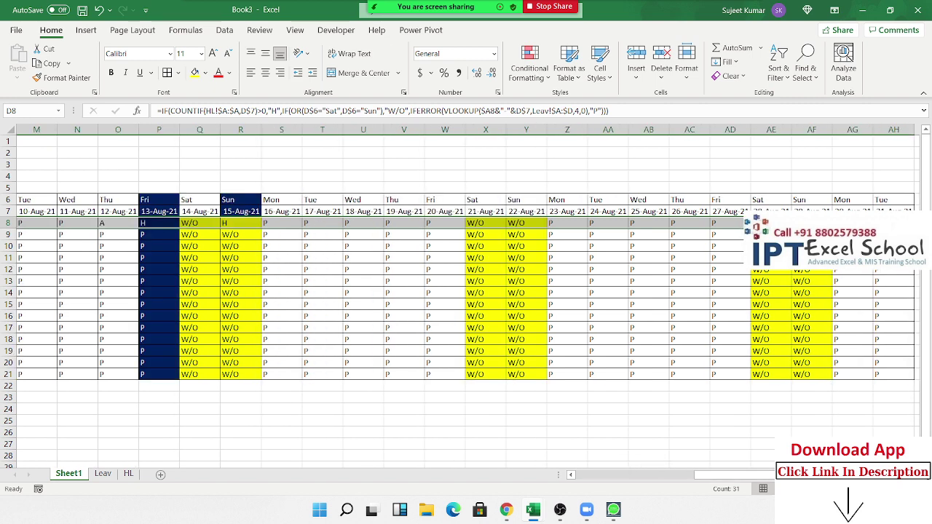
{"action": "scroll", "coordinate": [466, 291], "scroll_direction": "right", "scroll_amount": 2}
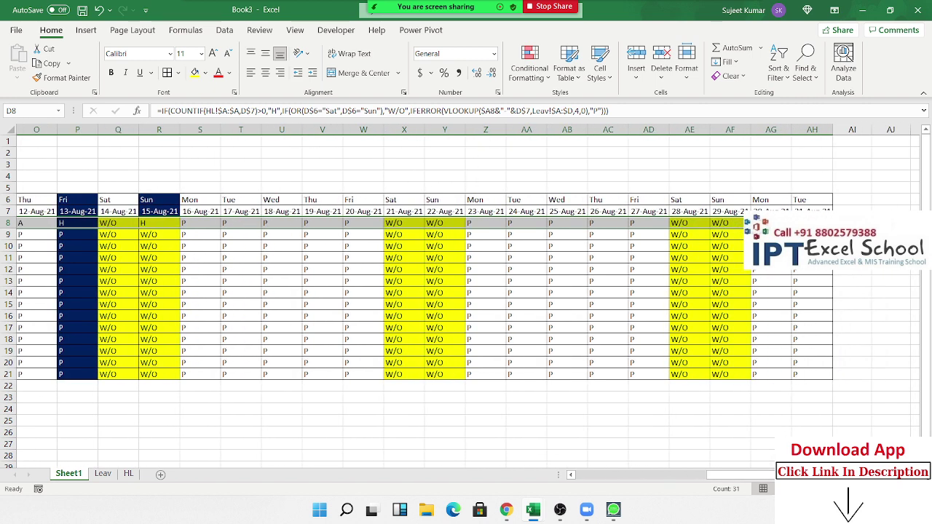
Fill the row-8 formulas down to row 21 using Fill Without Formatting
{"action": "left_click_drag", "start_coordinate": [833, 228], "coordinate": [834, 381]}
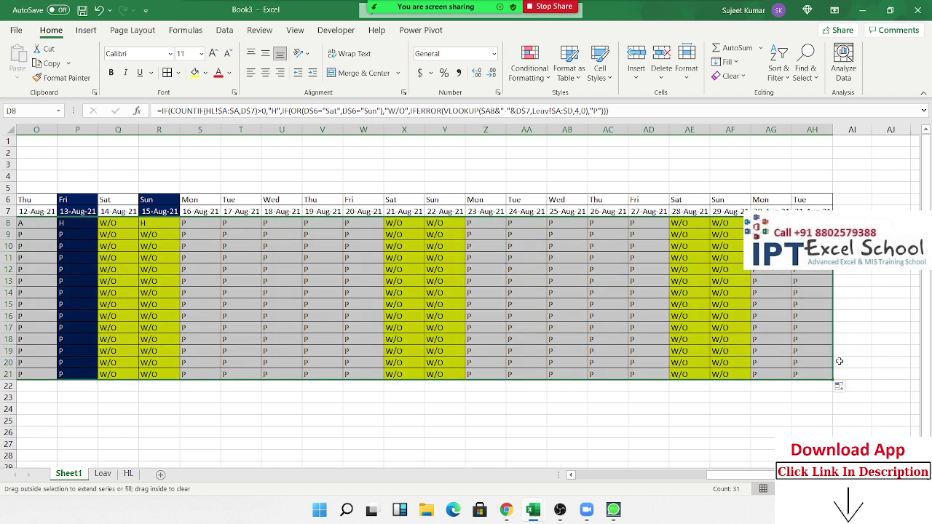
{"action": "left_click", "coordinate": [842, 392]}
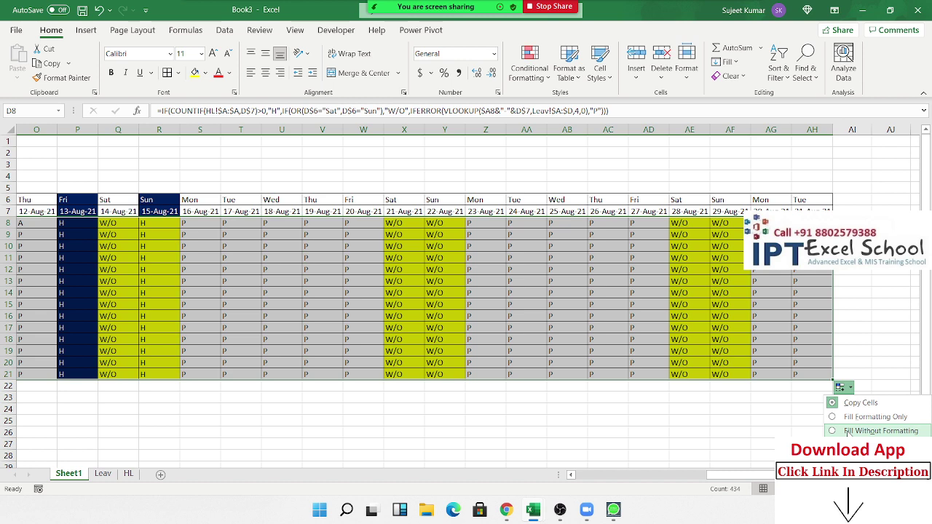
{"action": "left_click", "coordinate": [839, 431]}
{"action": "scroll", "coordinate": [848, 435], "scroll_direction": "left", "scroll_amount": 5}
{"action": "left_click_drag", "start_coordinate": [681, 475], "coordinate": [629, 476]}
{"action": "left_click", "coordinate": [209, 283]}
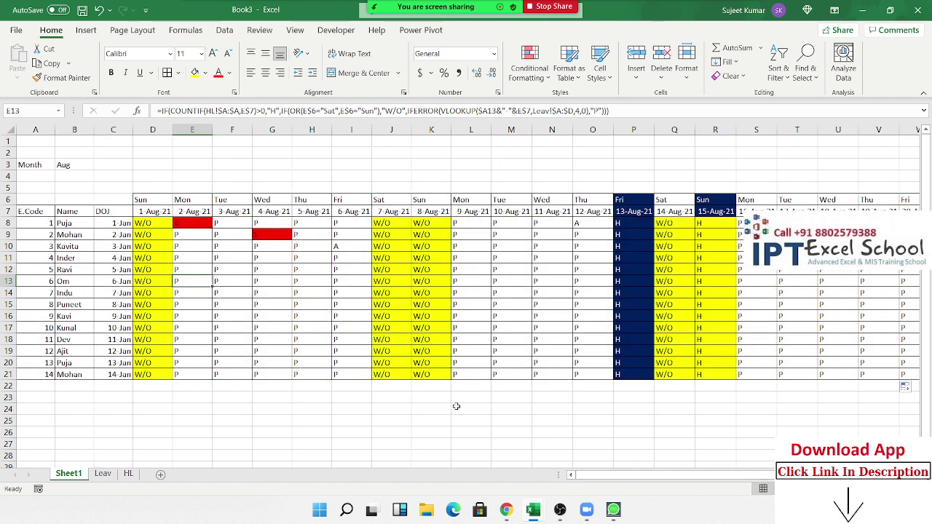
{"action": "left_click_drag", "start_coordinate": [627, 227], "coordinate": [627, 369]}
{"action": "left_click_drag", "start_coordinate": [713, 223], "coordinate": [710, 370]}
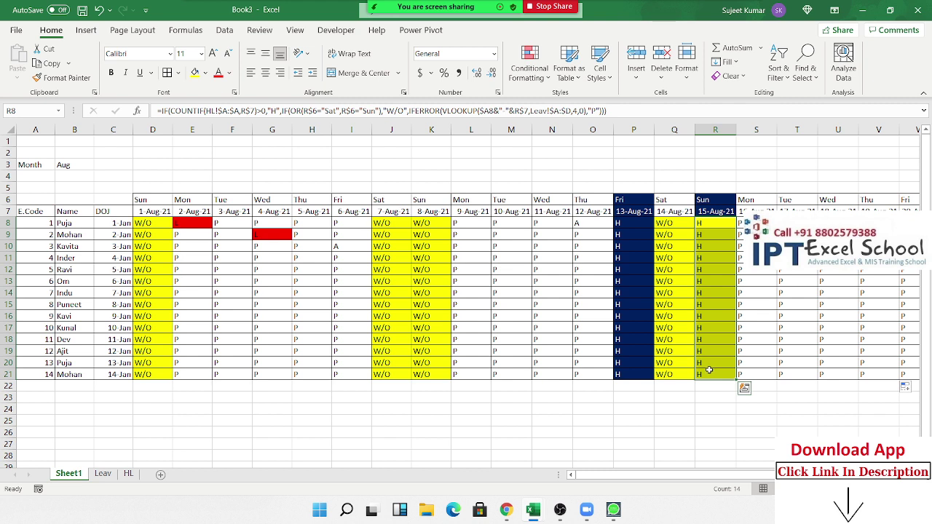
{"action": "left_click", "coordinate": [688, 248]}
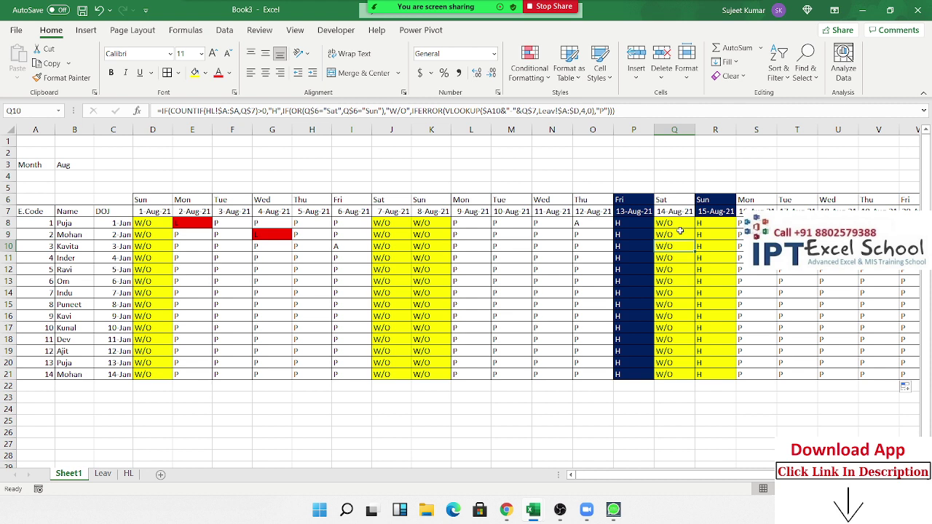
{"action": "left_click_drag", "start_coordinate": [711, 225], "coordinate": [704, 352]}
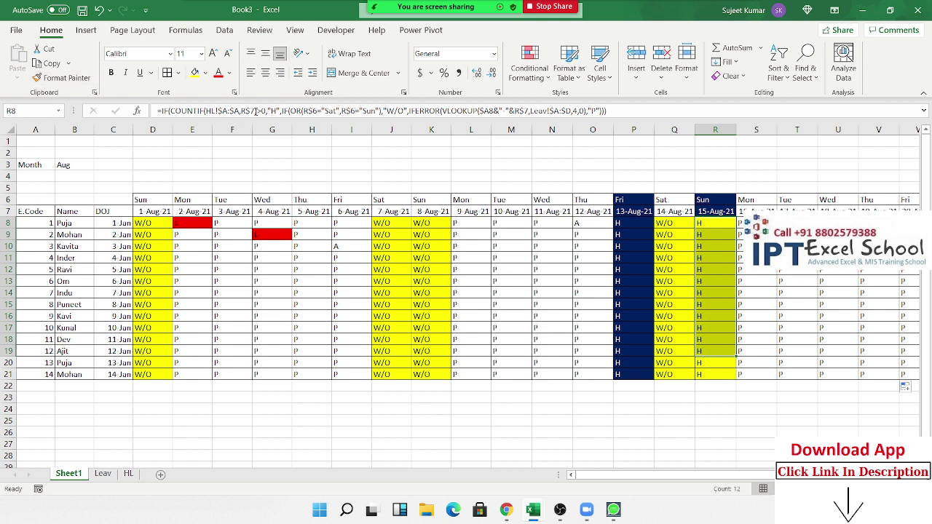
{"action": "left_click", "coordinate": [282, 113]}
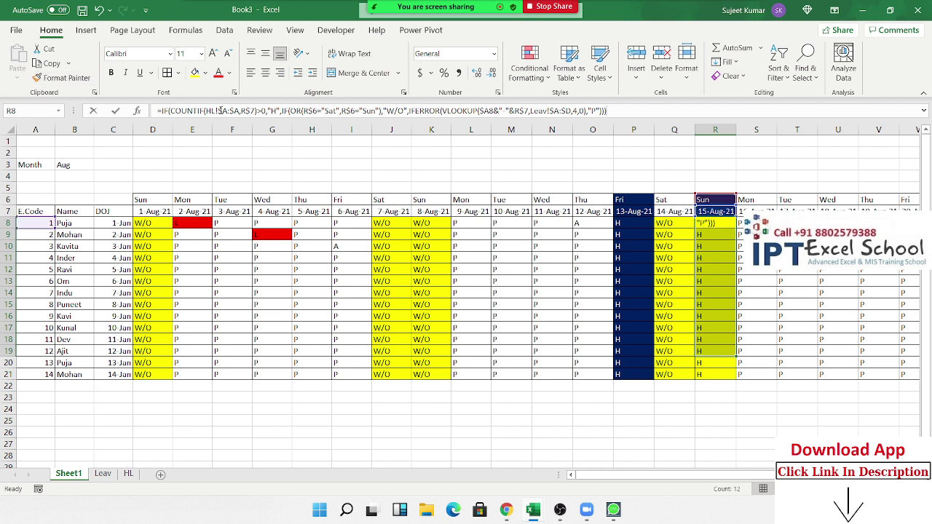
{"action": "left_click", "coordinate": [298, 113]}
{"action": "left_click", "coordinate": [186, 106]}
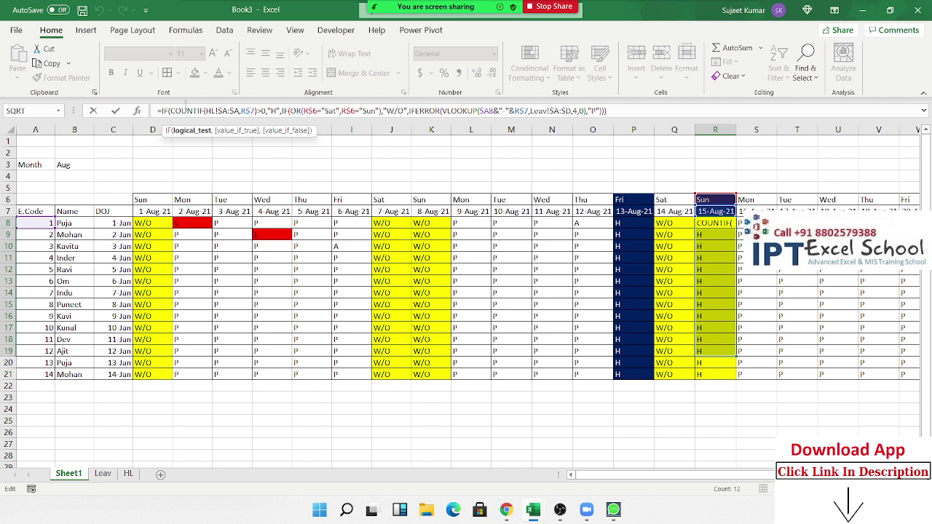
{"action": "key", "text": "Return"}
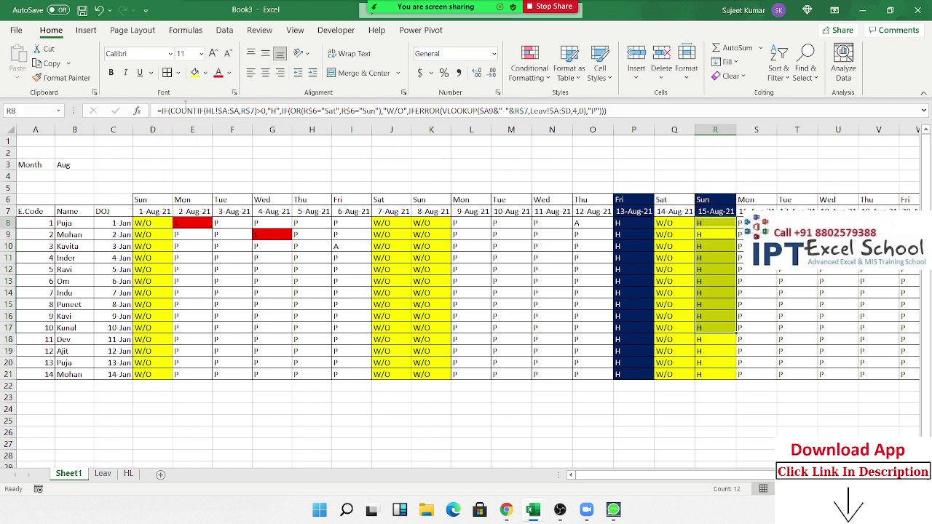
{"action": "left_click", "coordinate": [675, 223]}
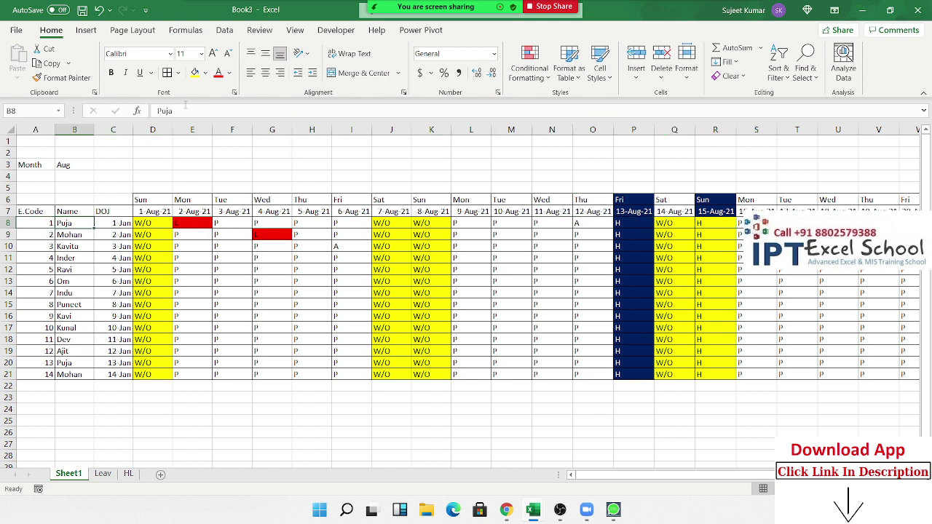
{"action": "left_click", "coordinate": [351, 223]}
{"action": "left_click", "coordinate": [552, 223]}
{"action": "left_click", "coordinate": [592, 223]}
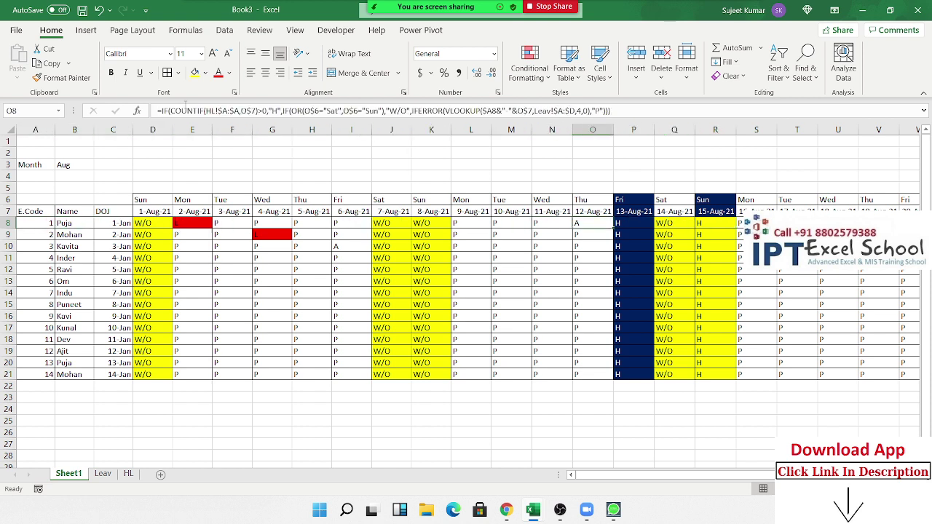
{"action": "left_click", "coordinate": [634, 222]}
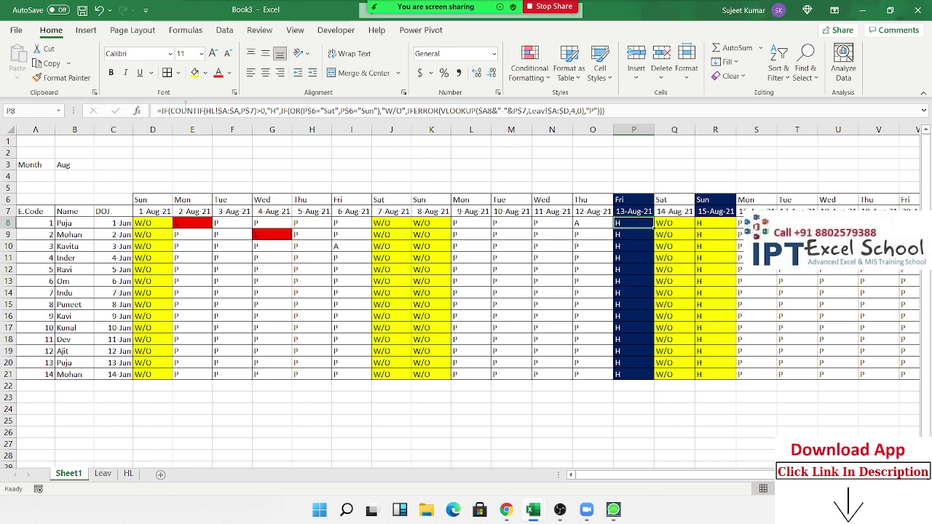
{"action": "key", "text": "ctrl+shift+Right"}
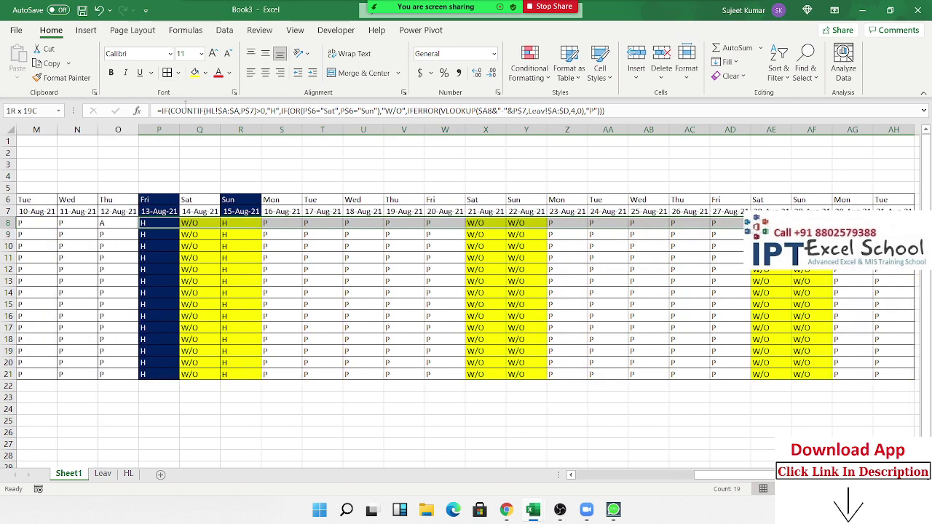
{"action": "key", "text": "shift+Down"}
{"action": "key", "text": "shift+Down"}
{"action": "key", "text": "shift+Down"}
{"action": "key", "text": "shift+Down"}
{"action": "key", "text": "shift+Down"}
{"action": "key", "text": "shift+Down"}
{"action": "key", "text": "shift+Down"}
{"action": "key", "text": "shift+Down"}
{"action": "key", "text": "shift+Down"}
{"action": "key", "text": "shift+Down"}
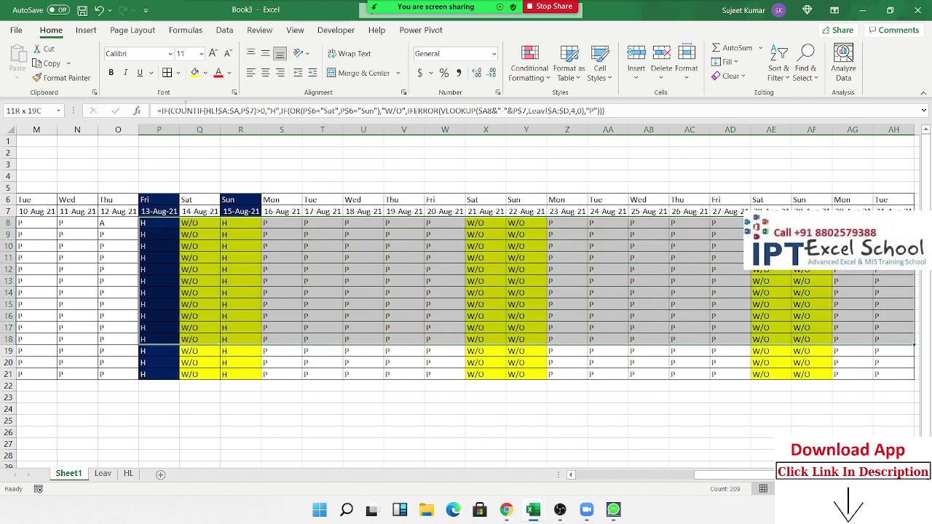
{"action": "key", "text": "shift+Down"}
{"action": "key", "text": "shift+Down"}
{"action": "key", "text": "shift+Down"}
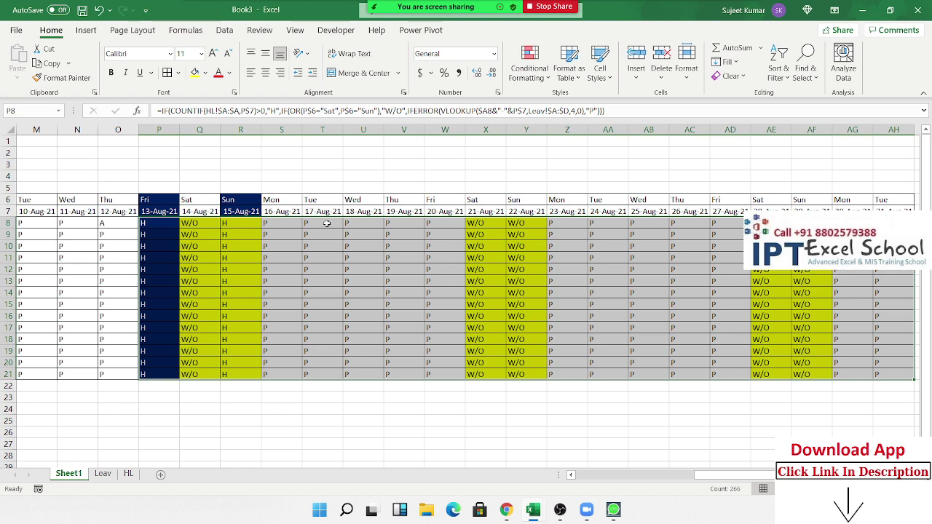
{"action": "key", "text": "Left"}
{"action": "key", "text": "Left"}
{"action": "key", "text": "Left"}
{"action": "key", "text": "Left"}
{"action": "key", "text": "Left"}
{"action": "key", "text": "Left"}
{"action": "key", "text": "Left"}
{"action": "key", "text": "Left"}
{"action": "key", "text": "Left"}
{"action": "key", "text": "Left"}
{"action": "key", "text": "Left"}
{"action": "key", "text": "Left"}
{"action": "key", "text": "Left"}
{"action": "key", "text": "Left"}
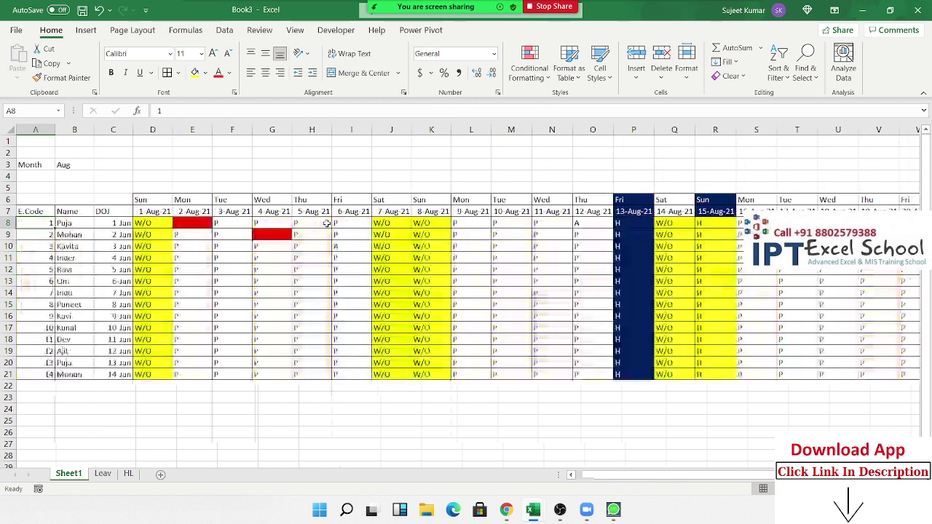
{"action": "key", "text": "Right"}
{"action": "key", "text": "Right"}
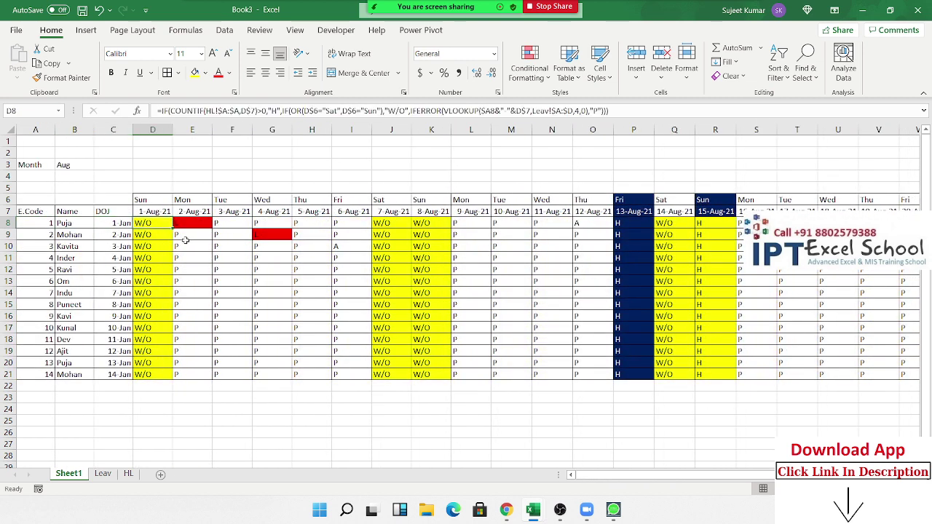
Wrap D8's formula in IF(D$7>TODAY(),"",…) and commit it
{"action": "double_click", "coordinate": [149, 222]}
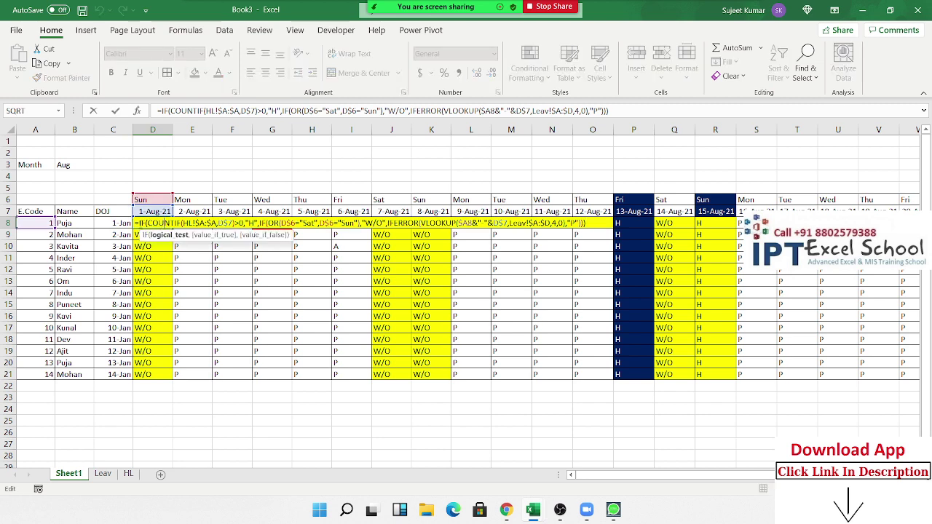
{"action": "type", "text": "IF("}
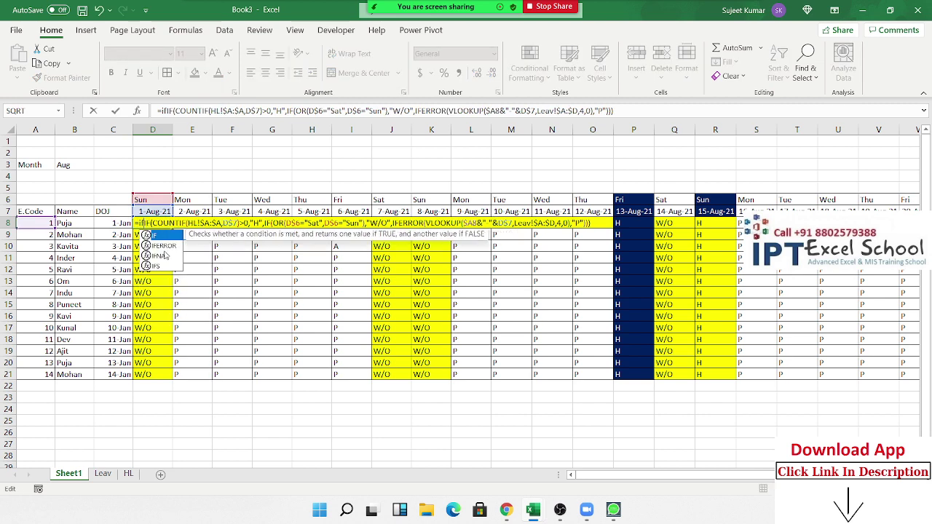
{"action": "left_click", "coordinate": [145, 211]}
{"action": "type", "text": ">"}
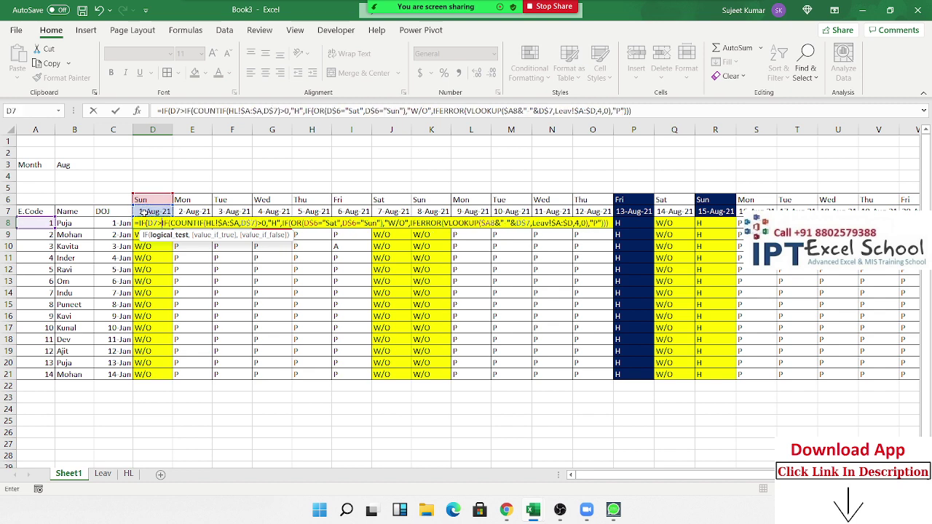
{"action": "type", "text": "today"}
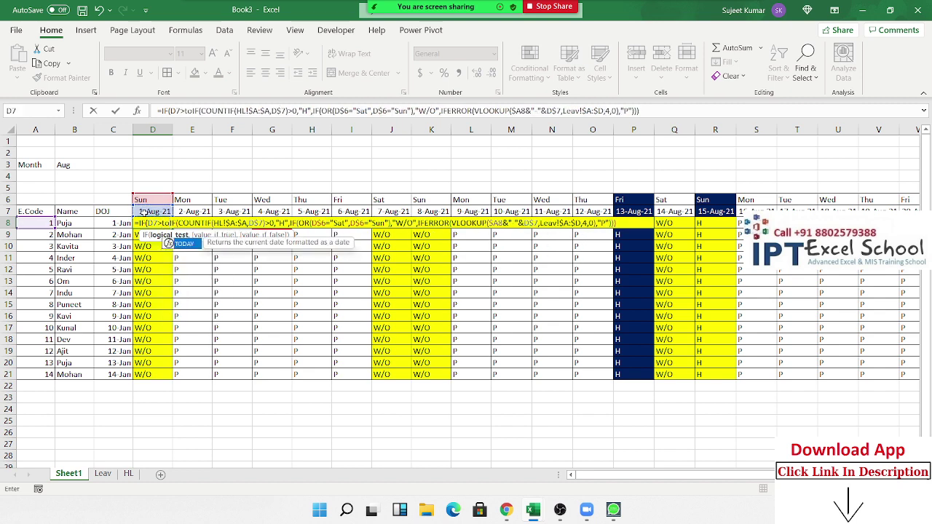
{"action": "key", "text": "Tab"}
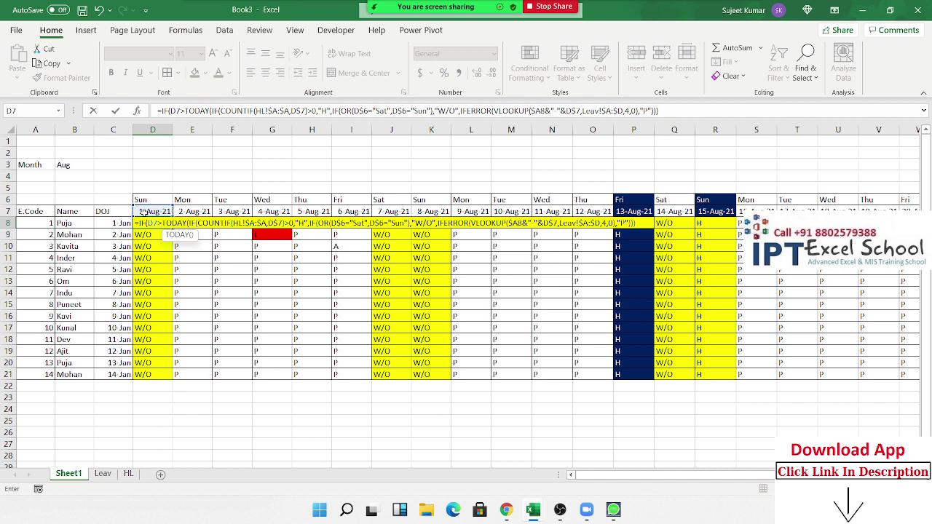
{"action": "type", "text": "),\"\""}
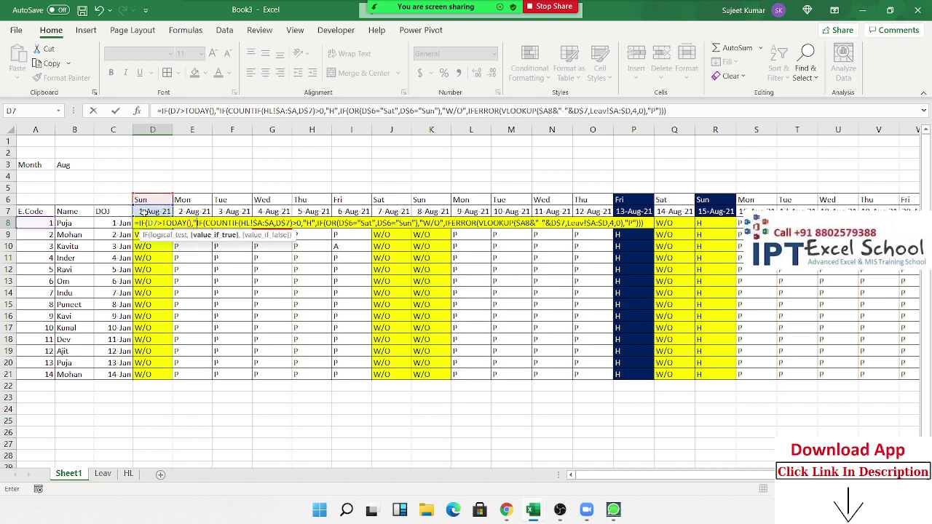
{"action": "type", "text": ","}
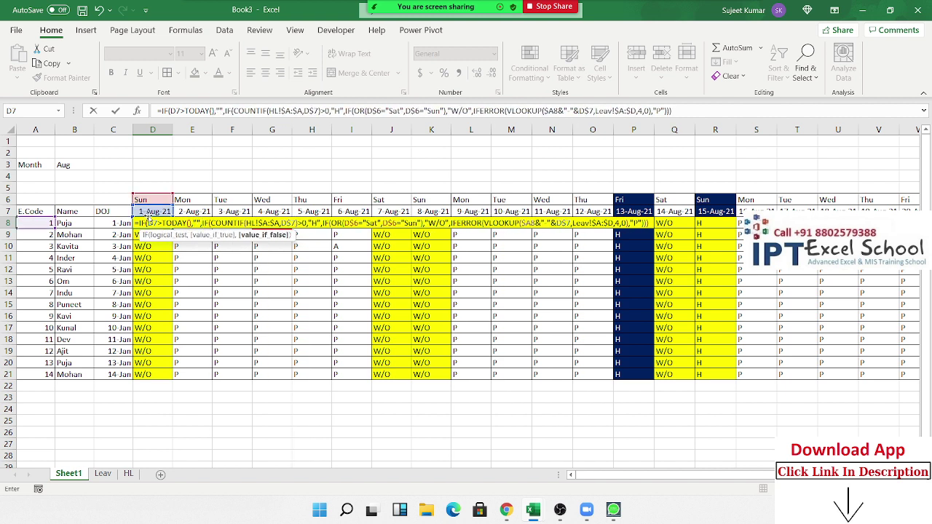
{"action": "left_click", "coordinate": [154, 222]}
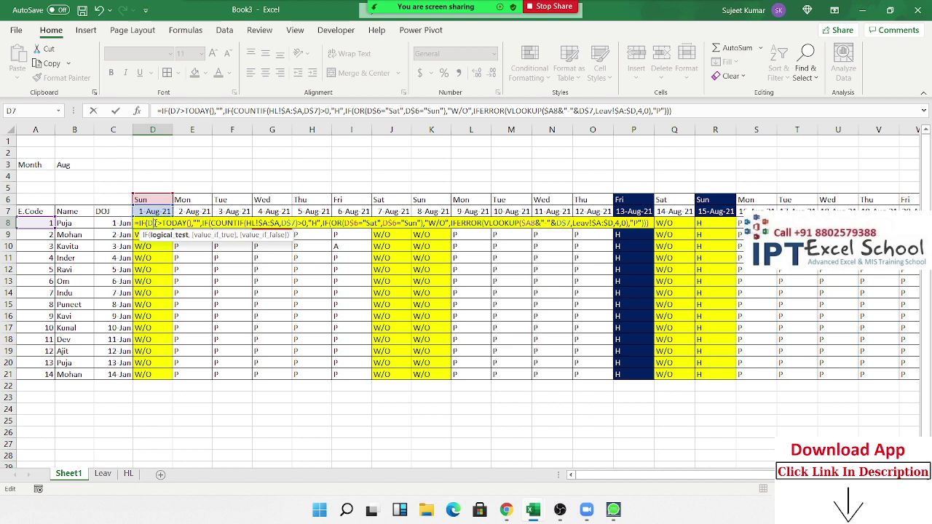
{"action": "type", "text": "$"}
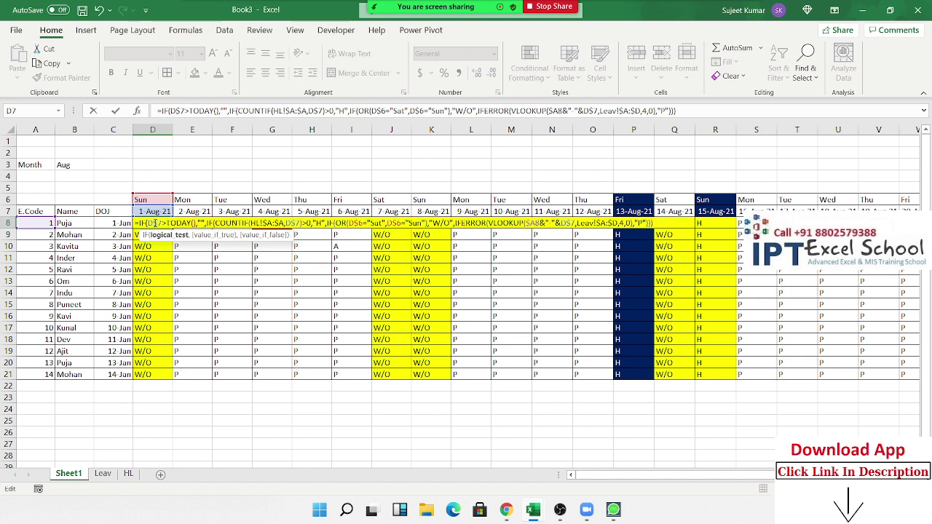
{"action": "key", "text": "Return"}
{"action": "key", "text": "Return"}
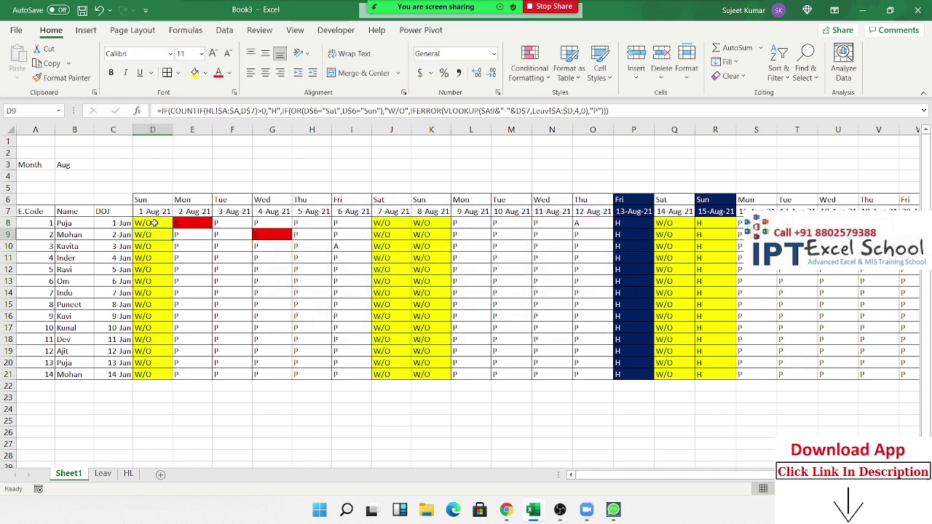
Copy the TODAY()-aware D8 formula across row 8 using Fill Without Formatting
{"action": "left_click_drag", "start_coordinate": [172, 227], "coordinate": [911, 225]}
{"action": "left_click", "coordinate": [801, 235]}
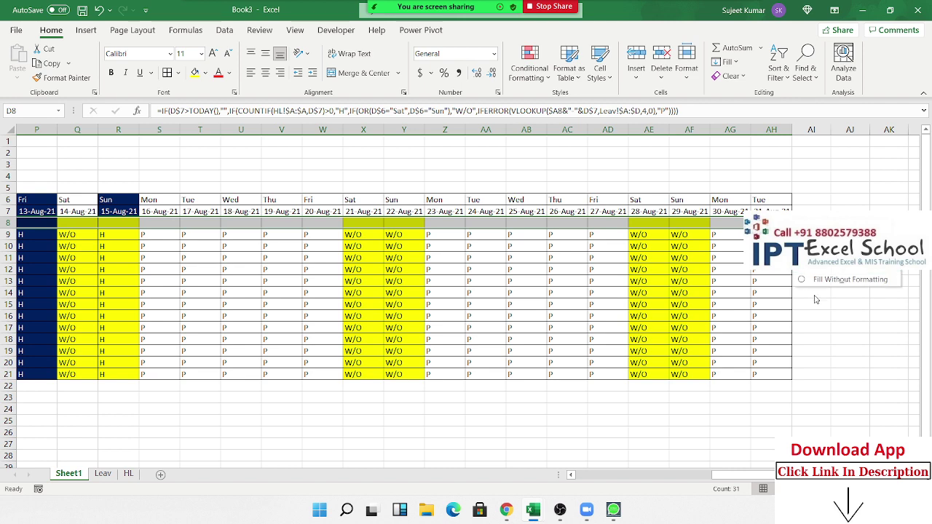
{"action": "left_click", "coordinate": [819, 281]}
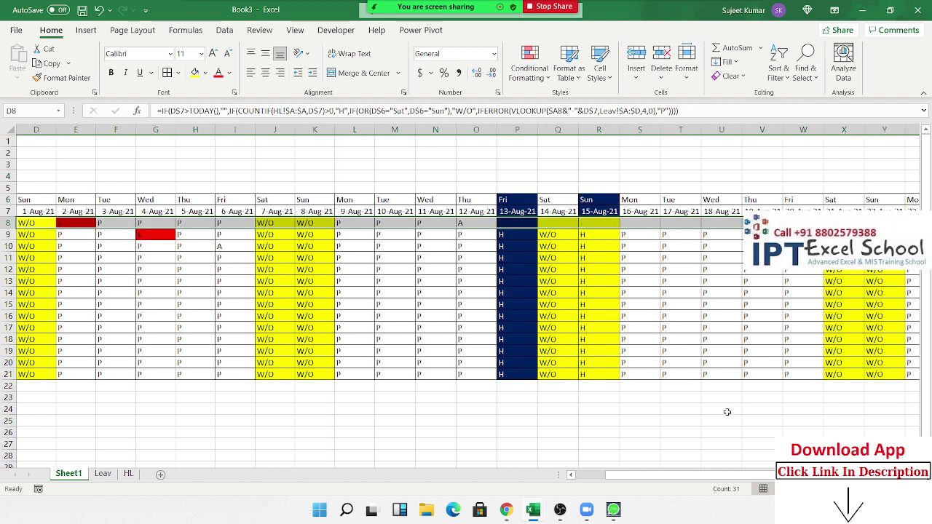
{"action": "left_click_drag", "start_coordinate": [691, 474], "coordinate": [776, 474]}
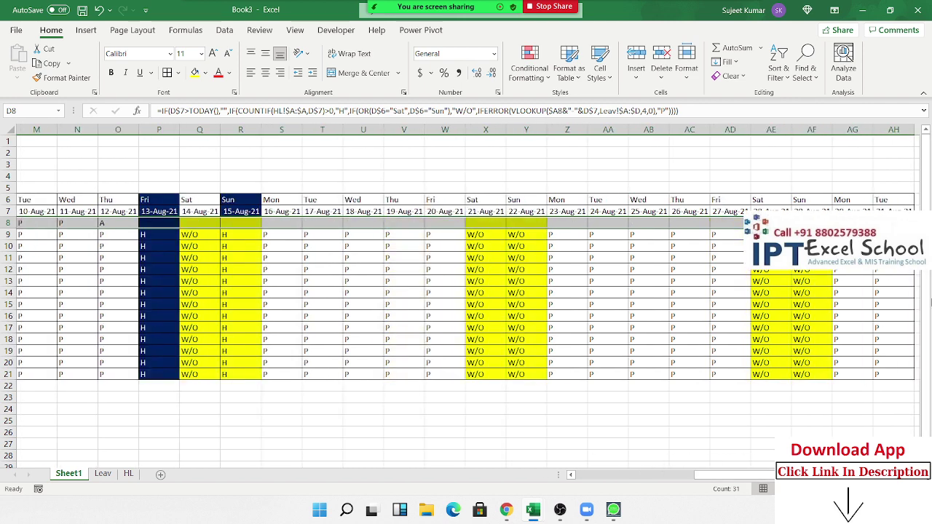
Fill the row-8 formulas down to row 21, keeping existing cell colours
{"action": "left_click_drag", "start_coordinate": [913, 228], "coordinate": [911, 374]}
{"action": "left_click_drag", "start_coordinate": [911, 378], "coordinate": [911, 379]}
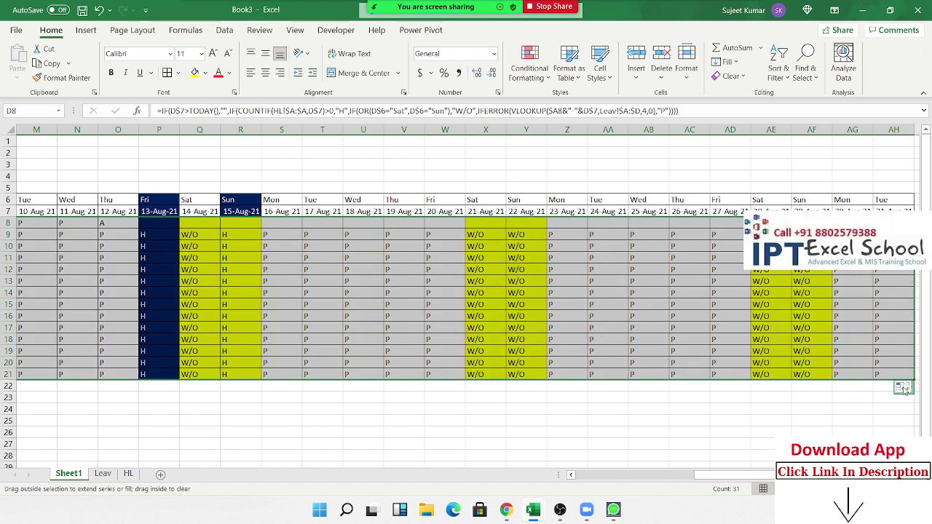
{"action": "left_click", "coordinate": [905, 388]}
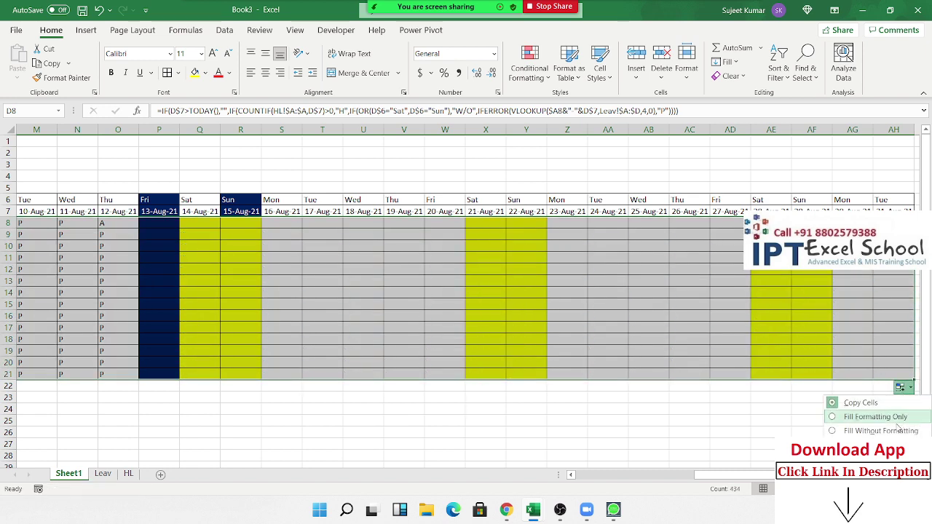
{"action": "left_click", "coordinate": [890, 432]}
{"action": "left_click_drag", "start_coordinate": [729, 475], "coordinate": [592, 481]}
{"action": "left_click", "coordinate": [758, 258]}
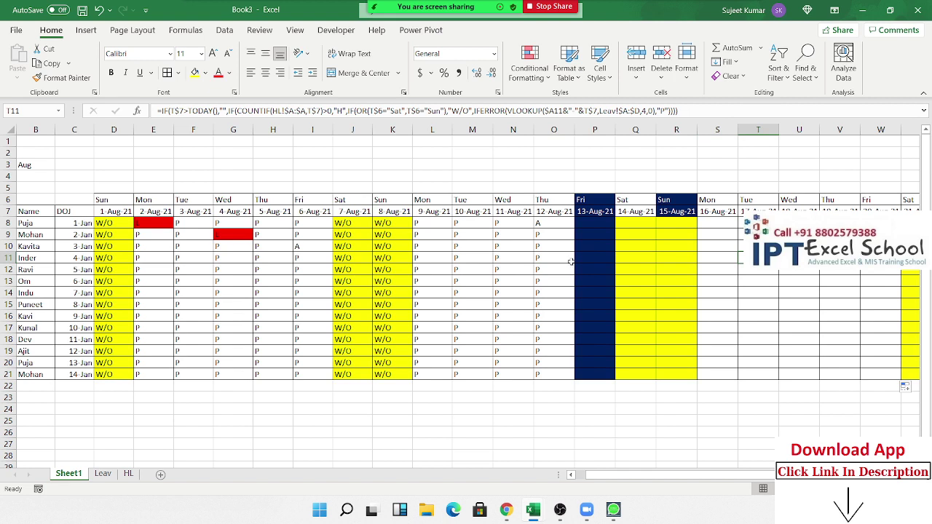
Change the month cell B3 from Aug to Jul and check E11's recalculated formula
{"action": "left_click", "coordinate": [29, 170]}
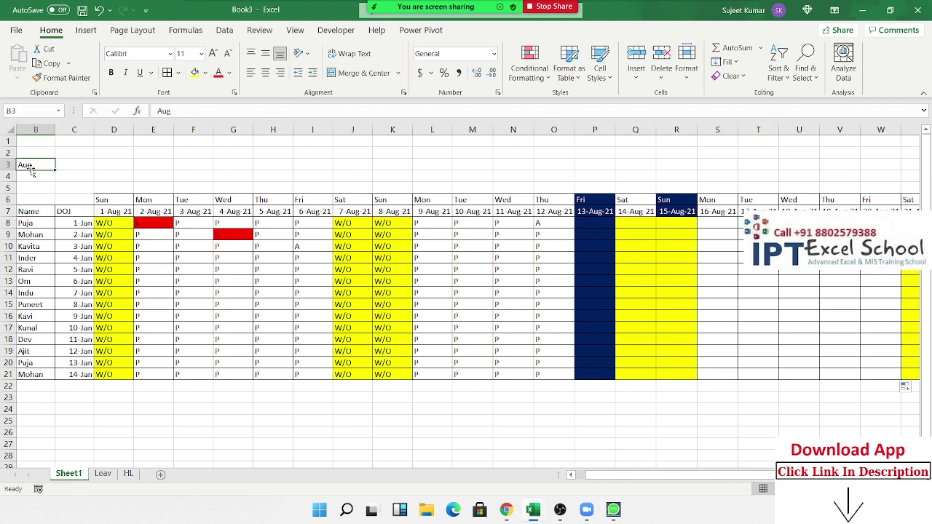
{"action": "type", "text": "Jul"}
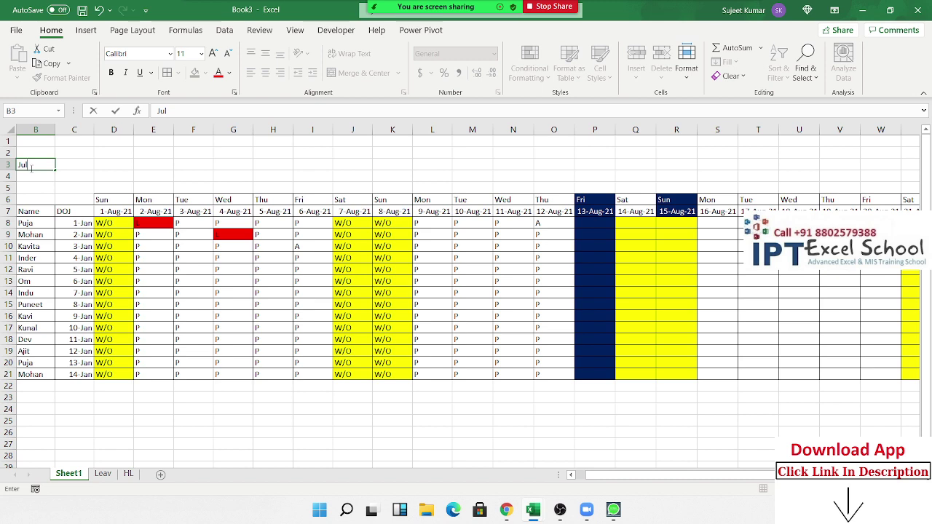
{"action": "key", "text": "Return"}
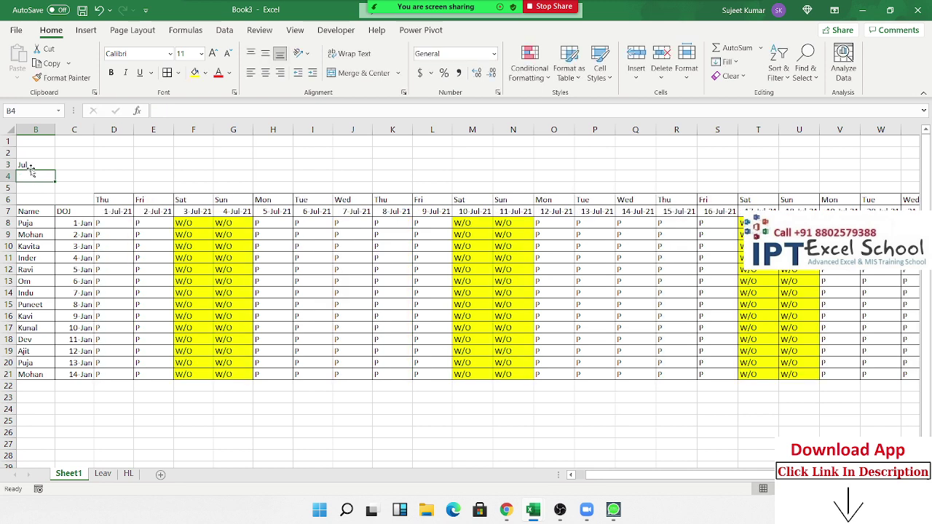
{"action": "left_click", "coordinate": [145, 257]}
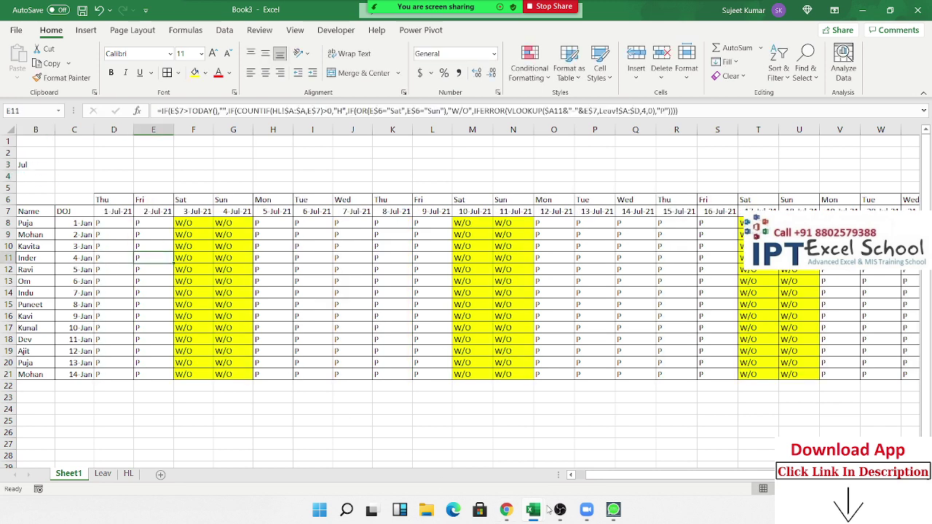
{"action": "mouse_move", "coordinate": [597, 483]}
{"action": "left_mouse_down"}
{"action": "mouse_move", "coordinate": [750, 481]}
{"action": "mouse_move", "coordinate": [605, 482]}
{"action": "left_mouse_up"}
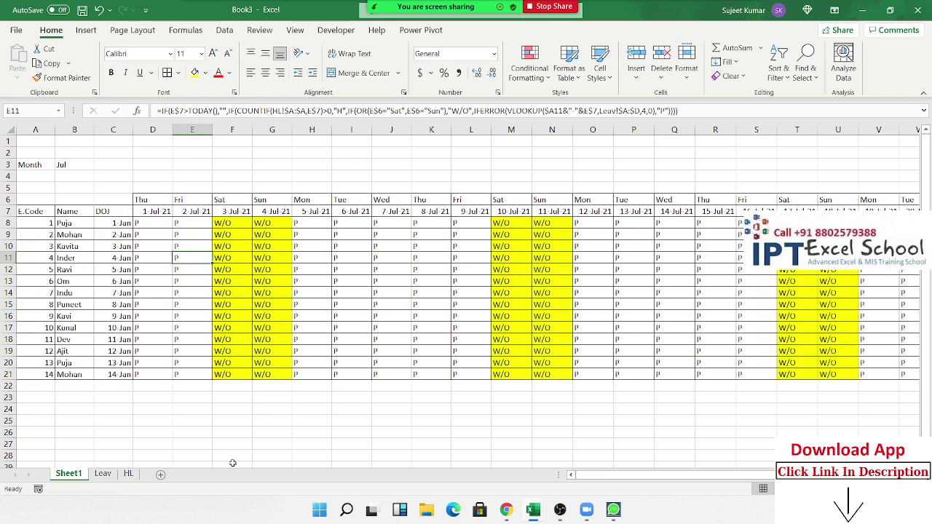
On the Leav sheet, record leave dated 21/7/21 for employee 3 with code L, then return to Sheet1
{"action": "left_click", "coordinate": [103, 474]}
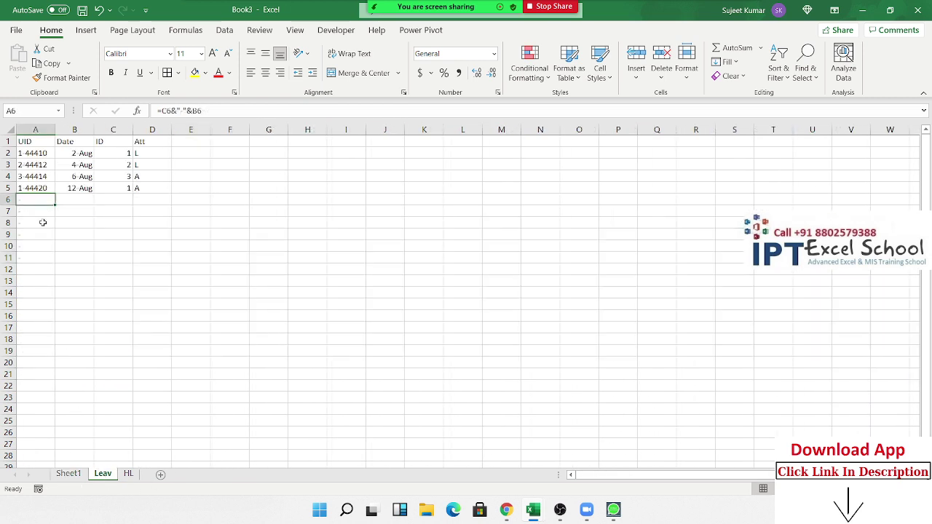
{"action": "key", "text": "Right"}
{"action": "type", "text": "//21"}
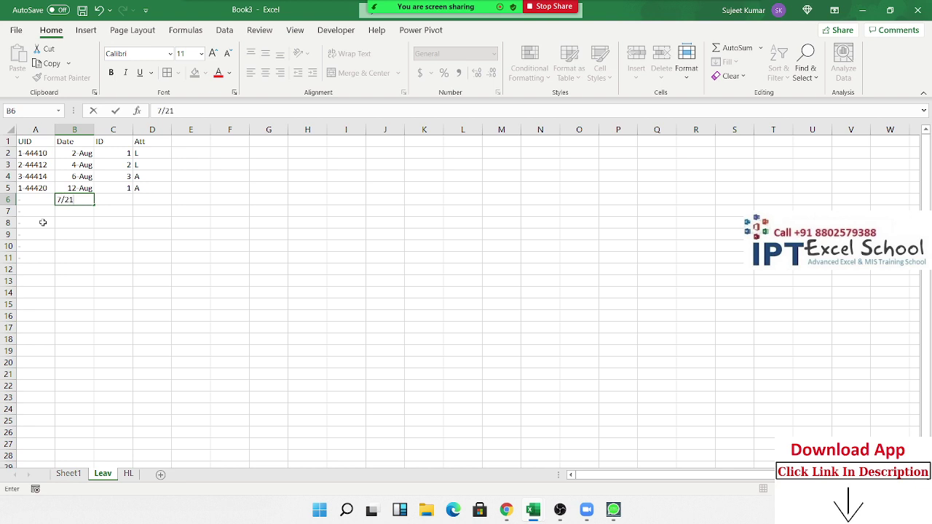
{"action": "key", "text": "Tab"}
{"action": "type", "text": "3"}
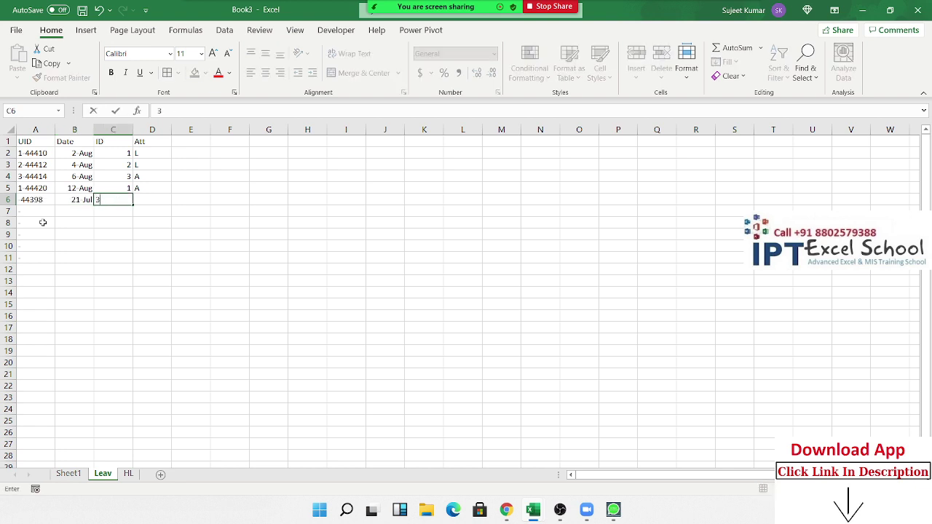
{"action": "key", "text": "Tab"}
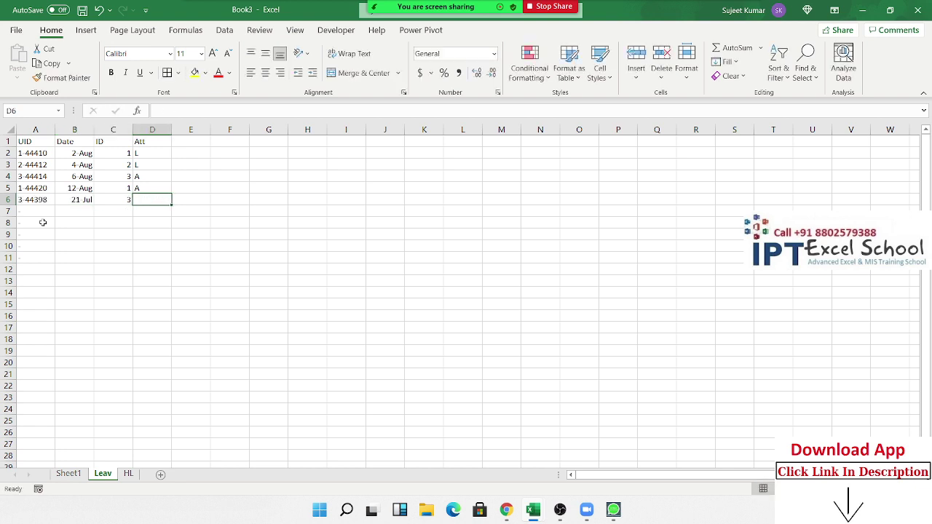
{"action": "type", "text": "L"}
{"action": "key", "text": "Return"}
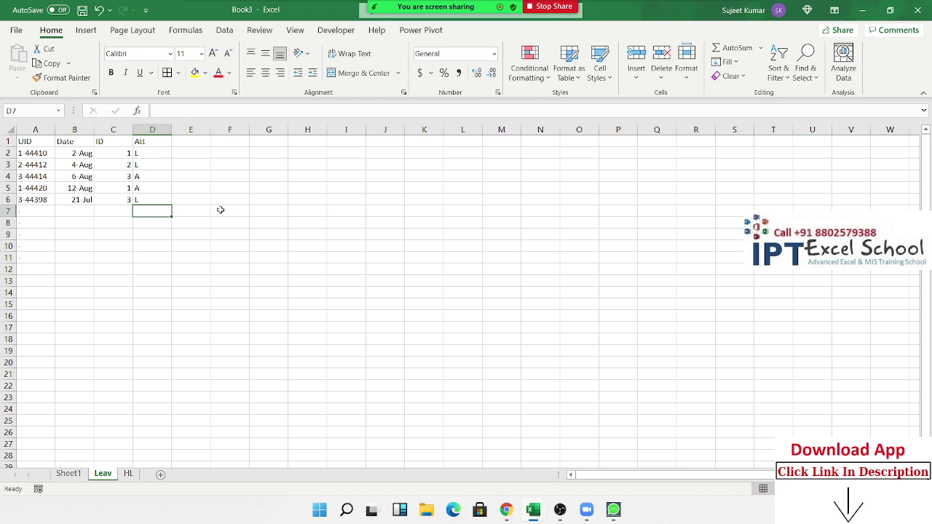
{"action": "left_click", "coordinate": [69, 474]}
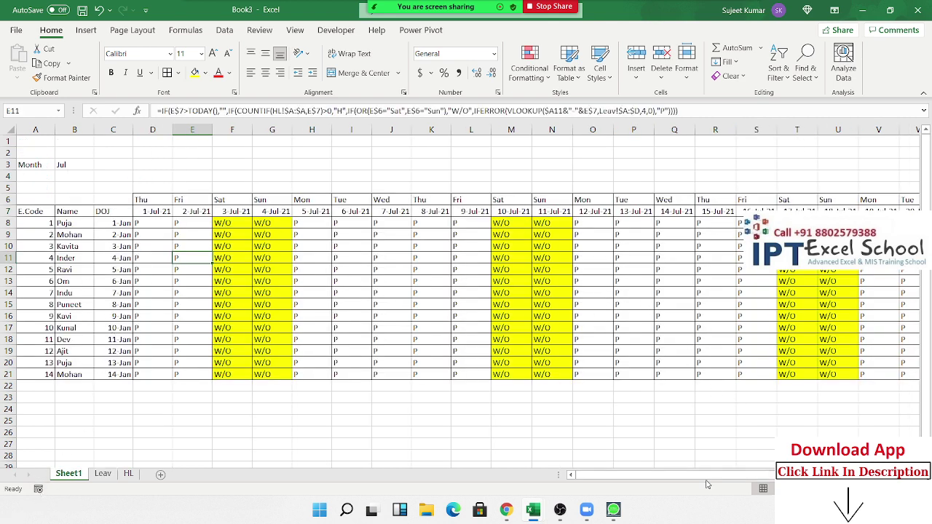
{"action": "left_click_drag", "start_coordinate": [706, 477], "coordinate": [750, 474]}
{"action": "left_click", "coordinate": [844, 258]}
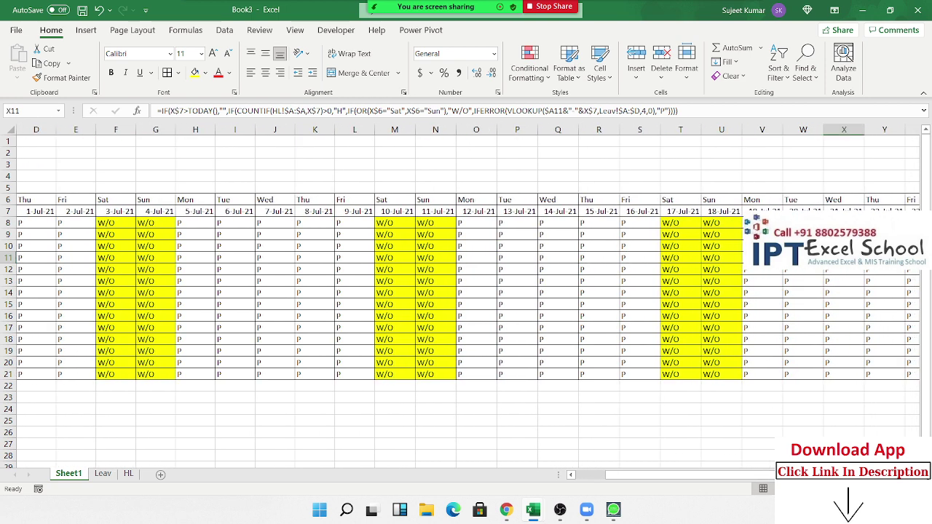
{"action": "left_click", "coordinate": [844, 246]}
{"action": "key", "text": "Left"}
{"action": "key", "text": "Left"}
{"action": "key", "text": "Left"}
{"action": "key", "text": "Left"}
{"action": "key", "text": "Left"}
{"action": "key", "text": "Left"}
{"action": "key", "text": "Left"}
{"action": "key", "text": "Left"}
{"action": "key", "text": "Left"}
{"action": "key", "text": "Left"}
{"action": "key", "text": "Left"}
{"action": "key", "text": "Left"}
{"action": "key", "text": "Left"}
{"action": "key", "text": "Left"}
{"action": "key", "text": "Left"}
{"action": "key", "text": "Left"}
{"action": "key", "text": "Left"}
{"action": "key", "text": "Left"}
{"action": "key", "text": "Left"}
{"action": "key", "text": "Left"}
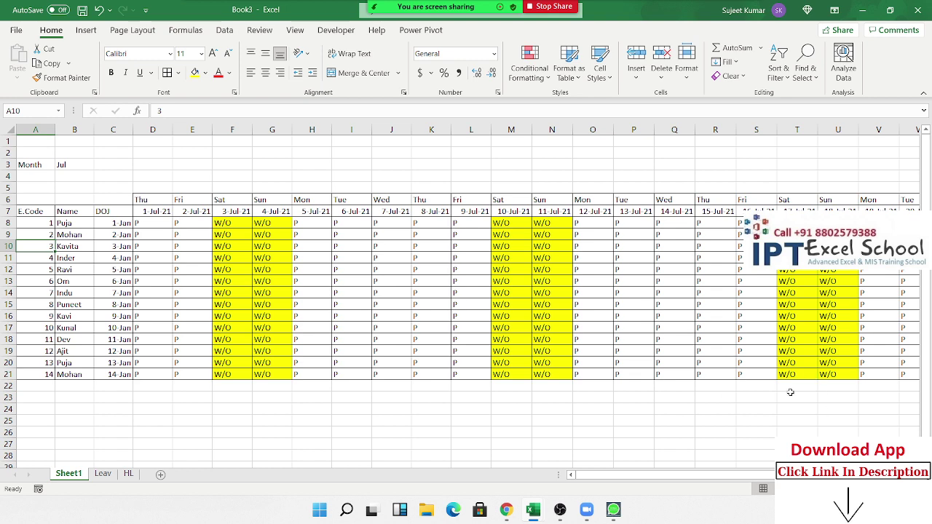
Add Sheet4 with headings E.Code, Date and Att in A1:C1, then select down those columns
{"action": "left_click", "coordinate": [164, 474]}
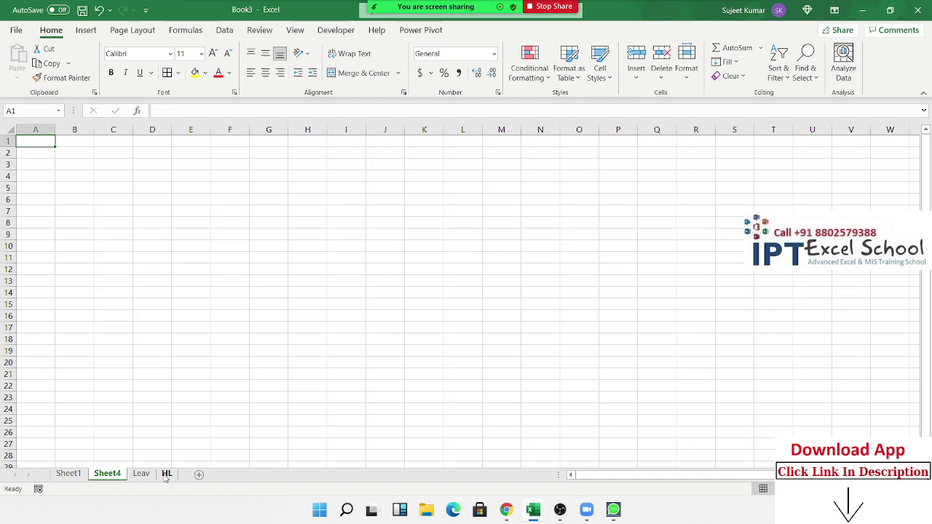
{"action": "type", "text": "E"}
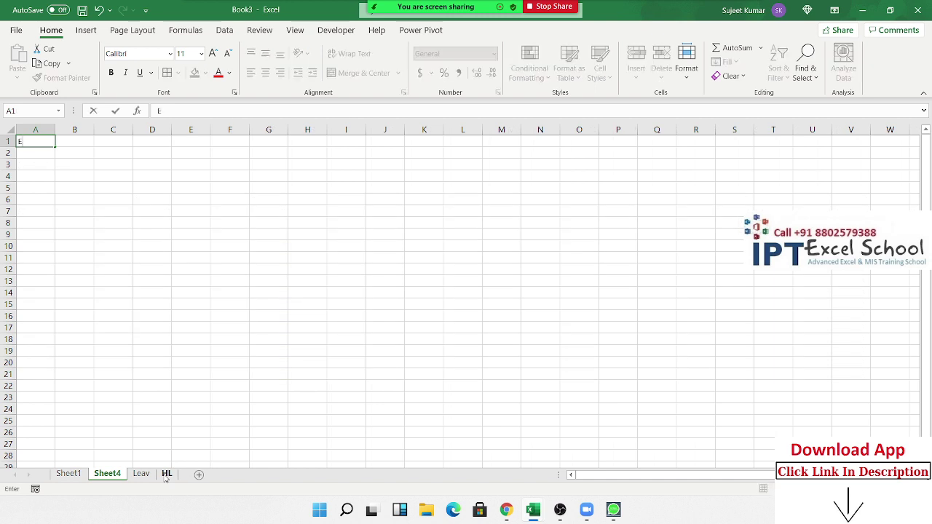
{"action": "type", "text": ".Code"}
{"action": "key", "text": "Tab"}
{"action": "type", "text": "Date"}
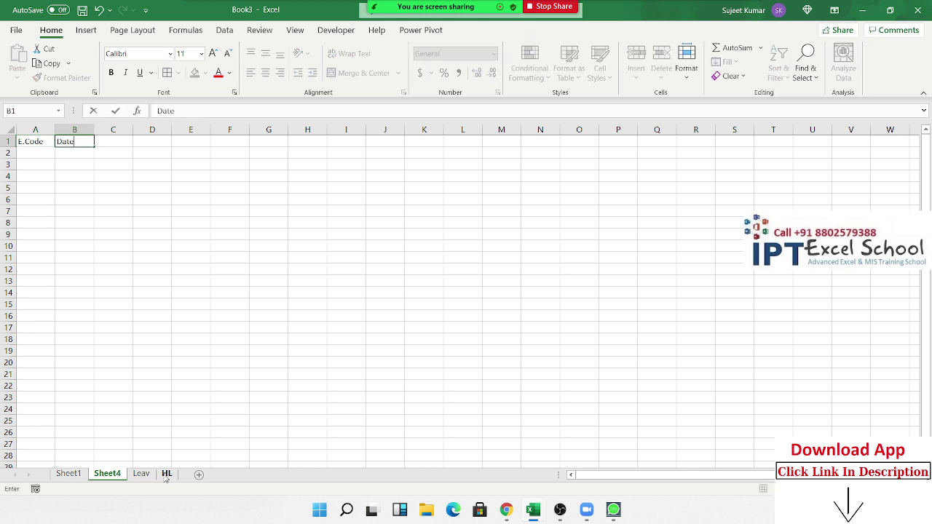
{"action": "key", "text": "Tab"}
{"action": "type", "text": "Att"}
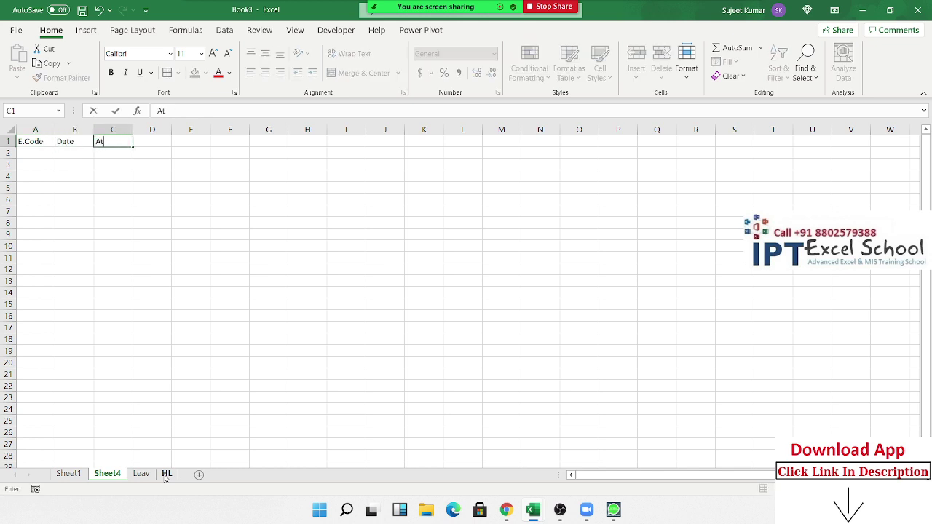
{"action": "key", "text": "Return"}
{"action": "key", "text": "shift+Right"}
{"action": "key", "text": "shift+Right"}
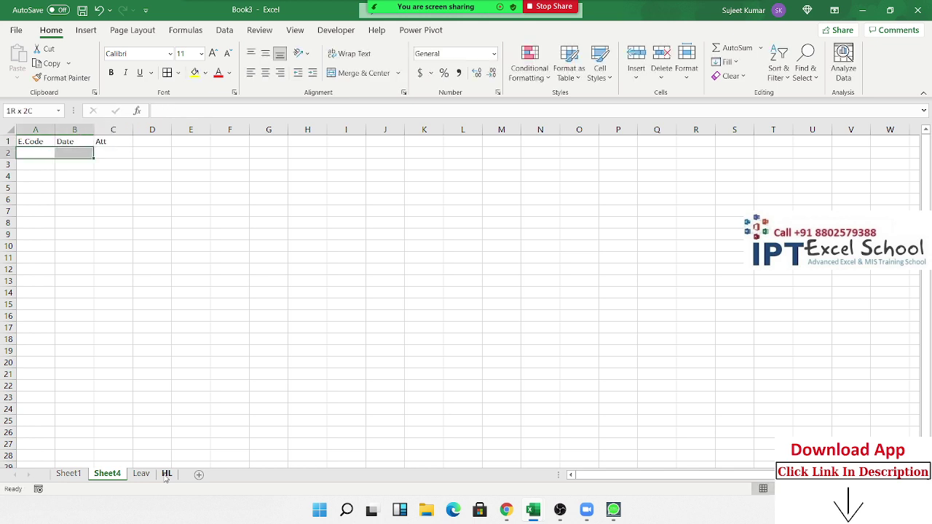
{"action": "key", "text": "shift+Down"}
{"action": "key", "text": "shift+Down"}
{"action": "key", "text": "shift+Down"}
{"action": "key", "text": "shift+Down"}
{"action": "key", "text": "shift+Down"}
{"action": "key", "text": "shift+Down"}
{"action": "key", "text": "shift+Down"}
{"action": "key", "text": "shift+Down"}
{"action": "key", "text": "shift+Down"}
{"action": "key", "text": "shift+Down"}
{"action": "key", "text": "shift+Down"}
{"action": "key", "text": "shift+Down"}
{"action": "key", "text": "shift+Down"}
{"action": "key", "text": "shift+Down"}
{"action": "key", "text": "shift+Down"}
{"action": "key", "text": "shift+Down"}
{"action": "key", "text": "shift+Down"}
{"action": "key", "text": "shift+Down"}
{"action": "key", "text": "shift+Down"}
{"action": "key", "text": "shift+Down"}
{"action": "key", "text": "shift+Down"}
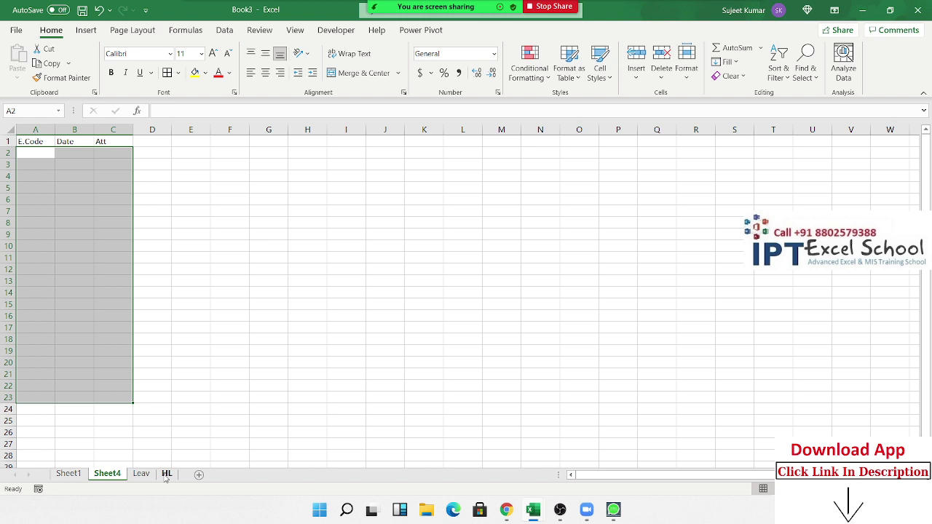
Enter test value 20 in E2 and in F2, removing a stray 20 from F1
{"action": "key", "text": "Right"}
{"action": "key", "text": "Right"}
{"action": "key", "text": "Right"}
{"action": "key", "text": "Right"}
{"action": "type", "text": "20"}
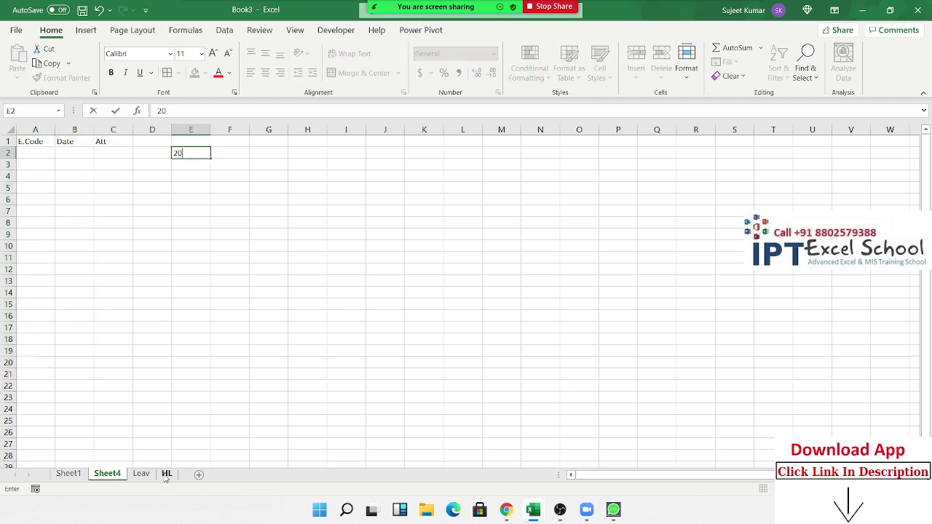
{"action": "key", "text": "Tab"}
{"action": "key", "text": "Down"}
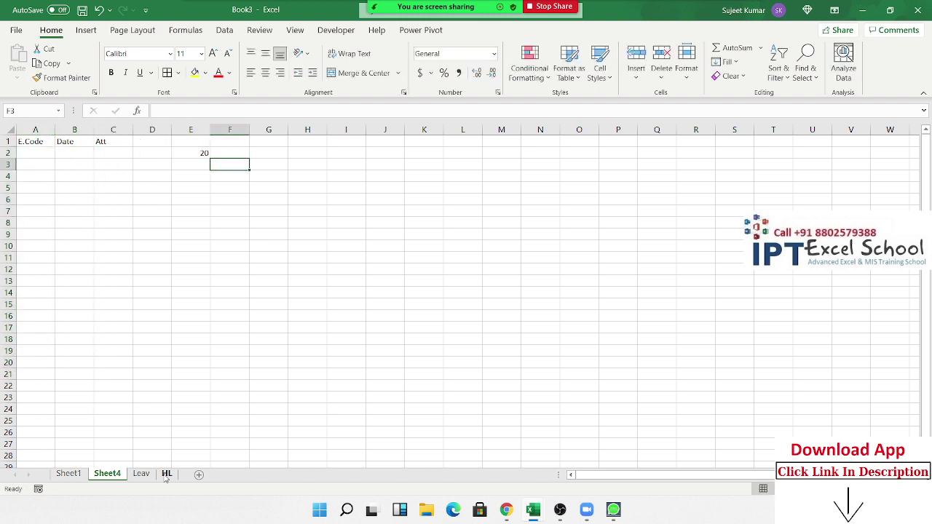
{"action": "key", "text": "Up"}
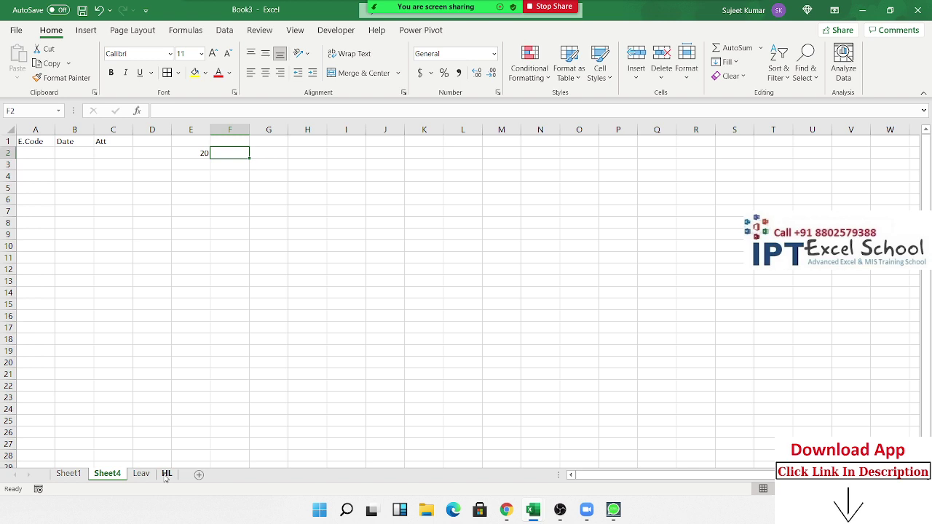
{"action": "key", "text": "Up"}
{"action": "type", "text": "20"}
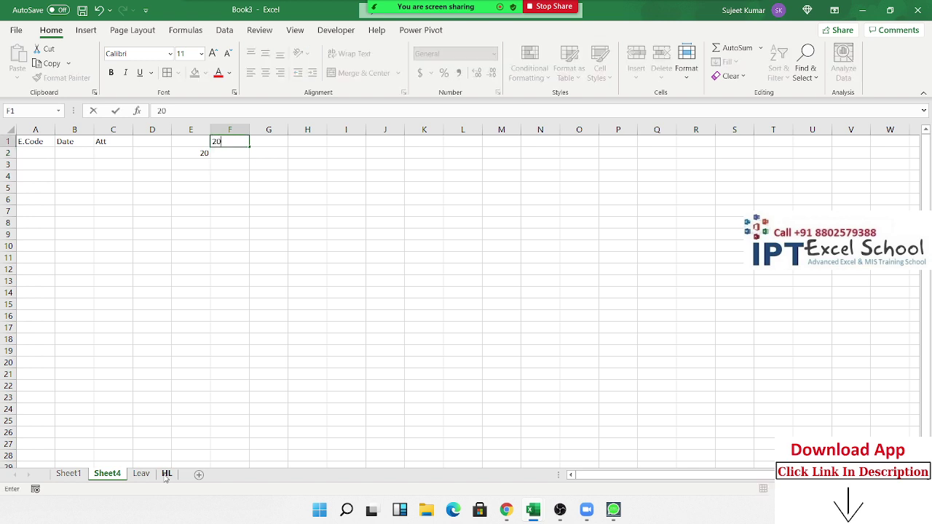
{"action": "key", "text": "Return"}
{"action": "key", "text": "Up"}
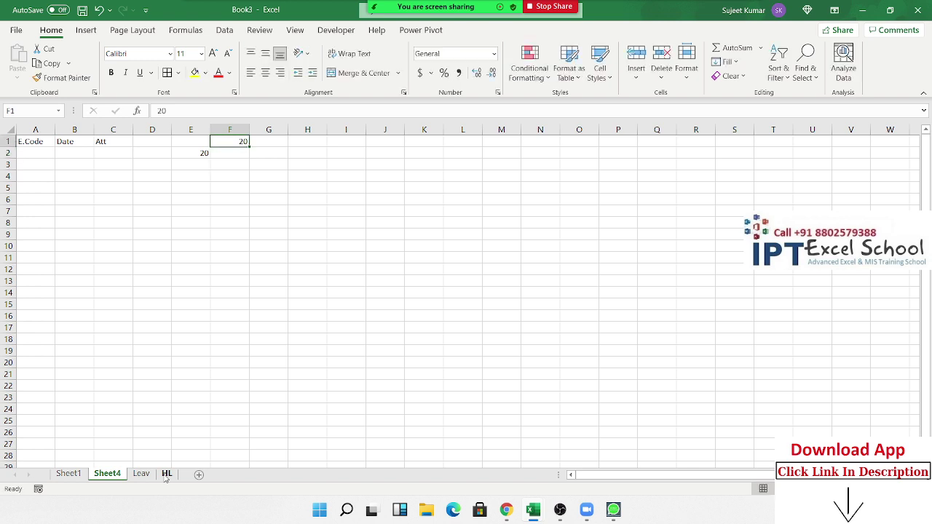
{"action": "key", "text": "Delete"}
{"action": "key", "text": "Down"}
{"action": "type", "text": "20"}
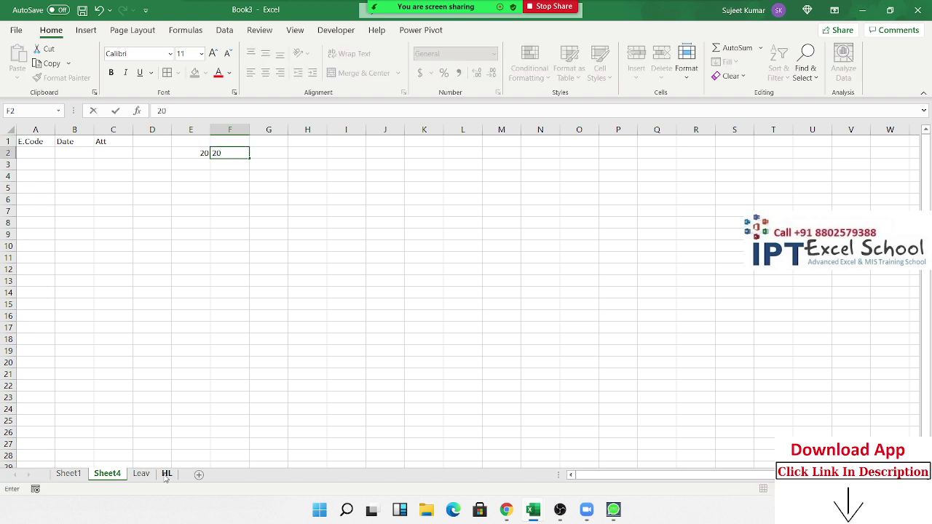
{"action": "key", "text": "Return"}
Put the formula =F2*30 in G2 so it shows 600
{"action": "key", "text": "Up"}
{"action": "key", "text": "Right"}
{"action": "type", "text": "="}
{"action": "key", "text": "Left"}
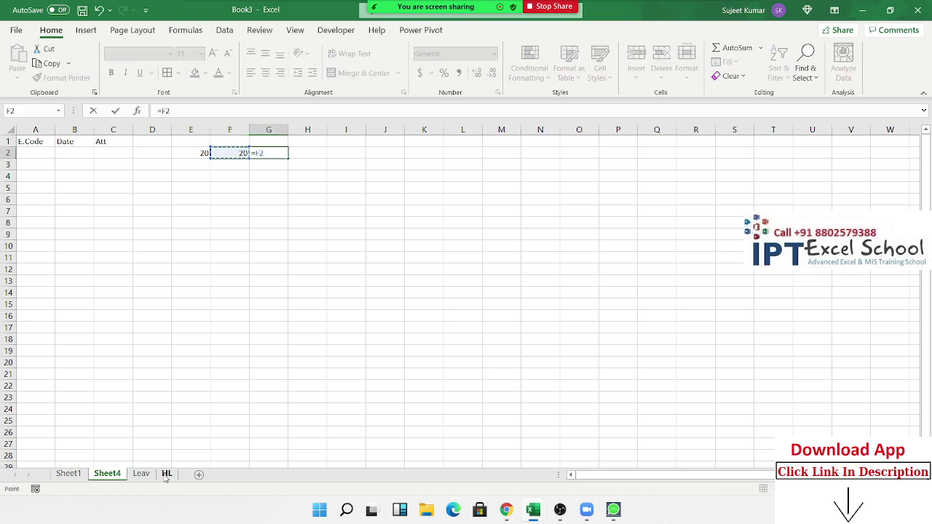
{"action": "type", "text": "*300"}
{"action": "key", "text": "BackSpace"}
{"action": "key", "text": "ctrl+Return"}
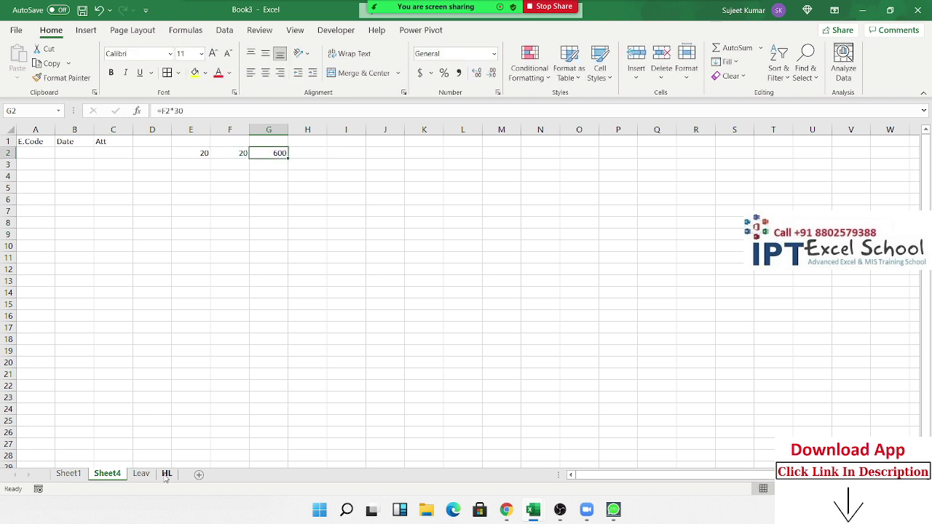
{"action": "key", "text": "Left"}
{"action": "key", "text": "Left"}
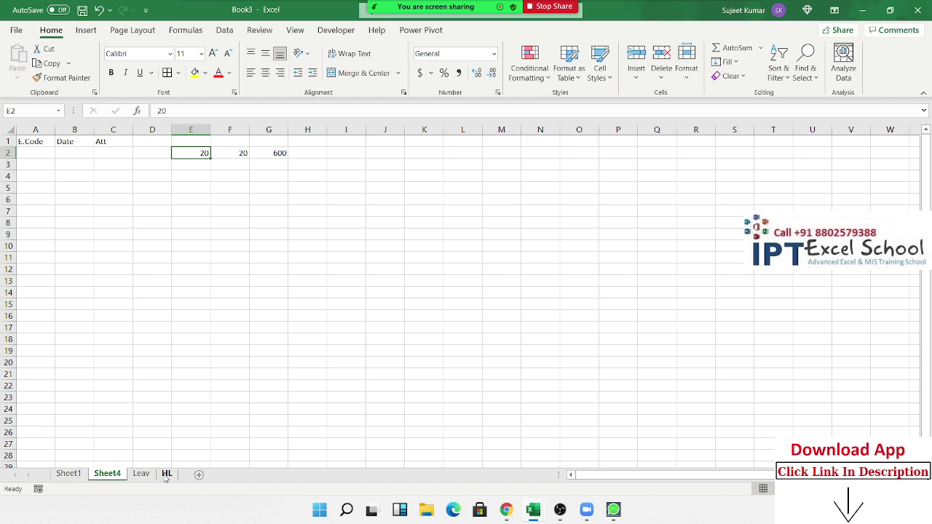
{"action": "key", "text": "Right"}
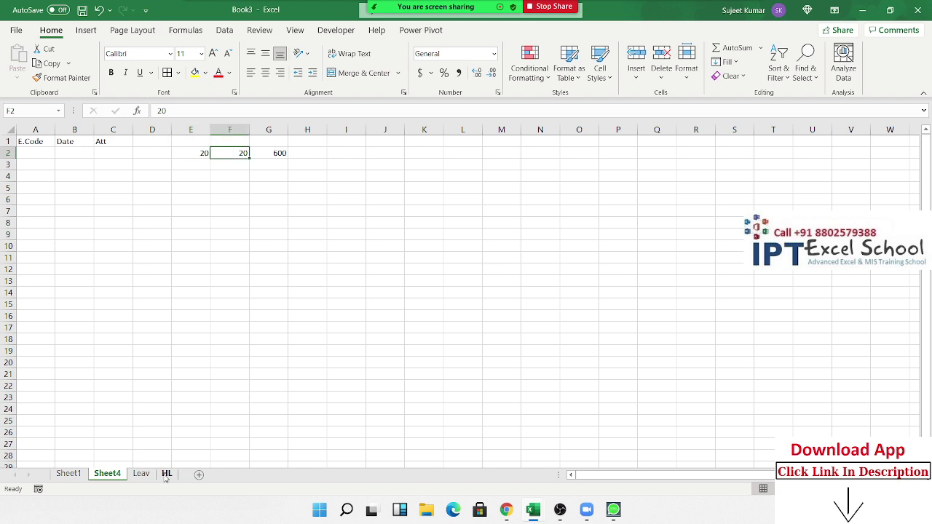
Clear the 20, 20 and 600 test values from E1:H4 on Sheet4
{"action": "left_click", "coordinate": [79, 481]}
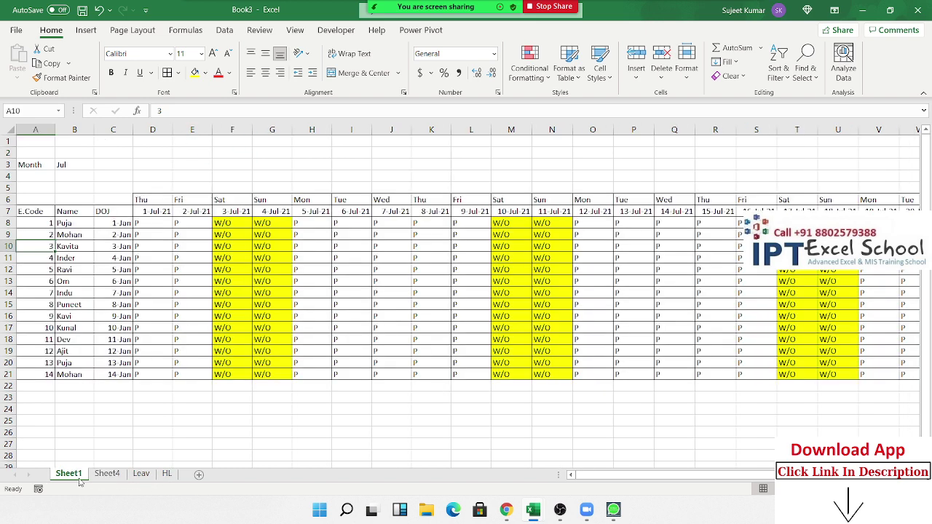
{"action": "left_click", "coordinate": [143, 481]}
{"action": "left_click", "coordinate": [292, 186]}
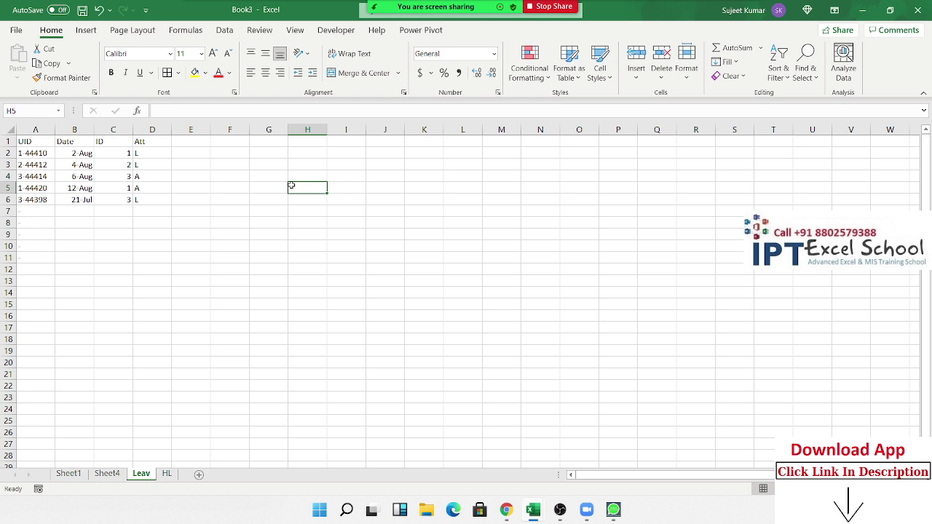
{"action": "left_click", "coordinate": [113, 477]}
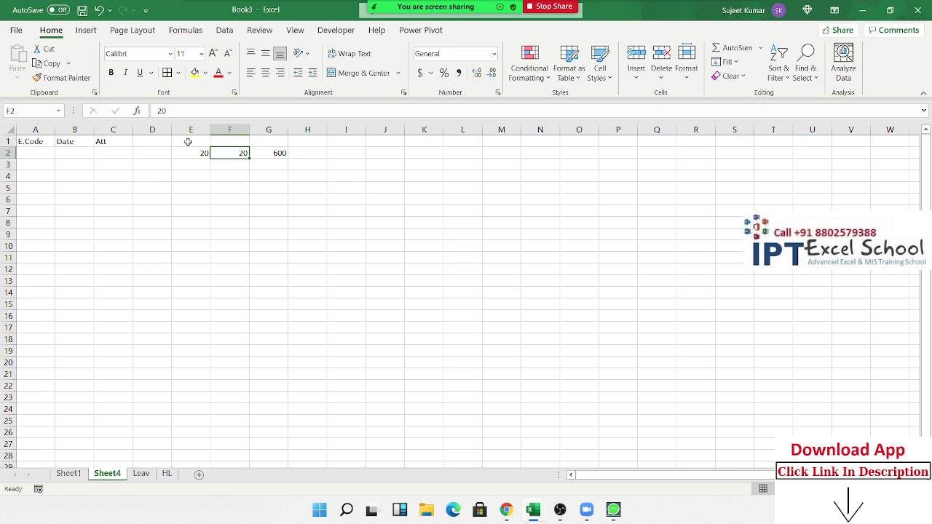
{"action": "left_click_drag", "start_coordinate": [187, 142], "coordinate": [303, 171]}
{"action": "key", "text": "Delete"}
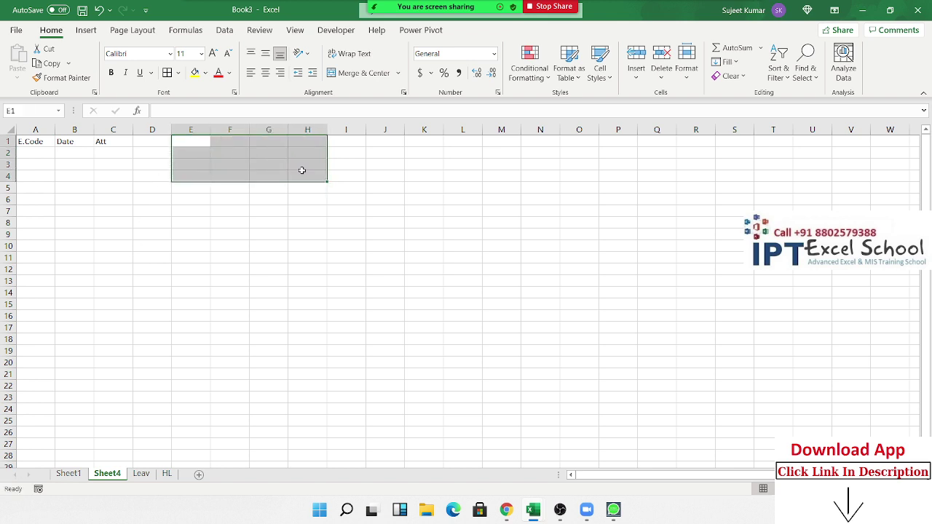
Review the Leav records and HL holiday dates, then return to the Sheet1 register
{"action": "left_click", "coordinate": [141, 475]}
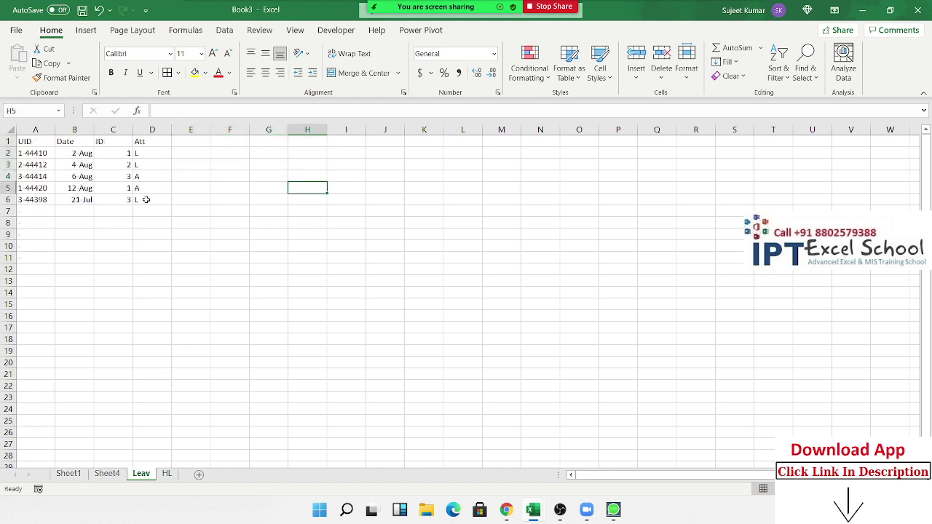
{"action": "left_click_drag", "start_coordinate": [148, 199], "coordinate": [153, 153]}
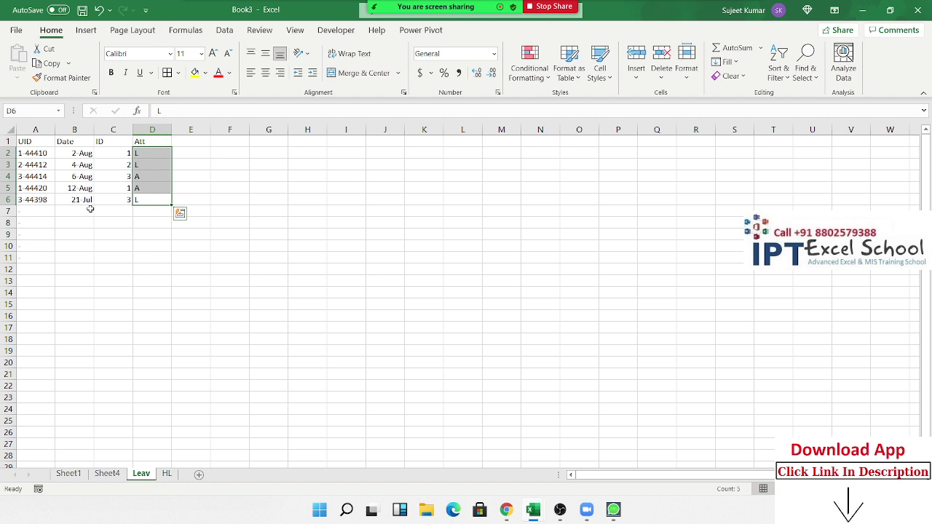
{"action": "left_click_drag", "start_coordinate": [90, 210], "coordinate": [141, 253]}
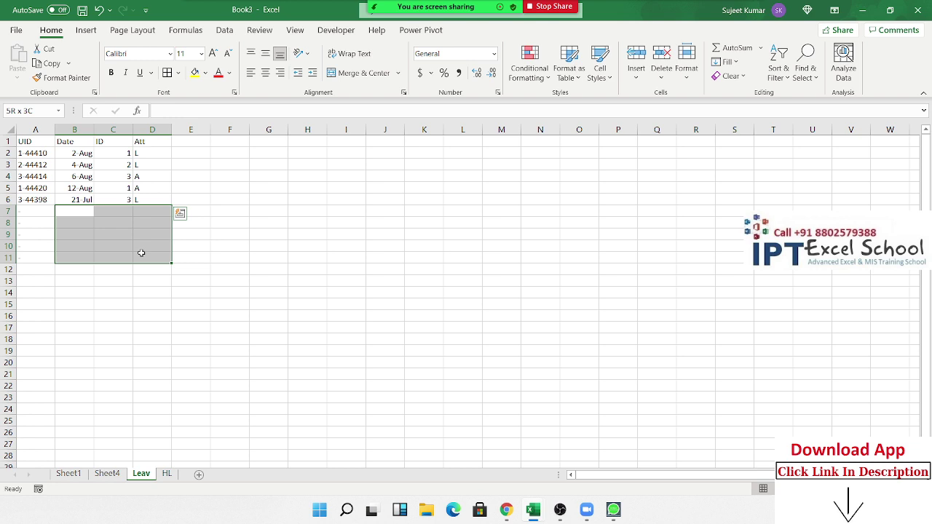
{"action": "left_click_drag", "start_coordinate": [141, 253], "coordinate": [142, 253]}
{"action": "left_click", "coordinate": [108, 473]}
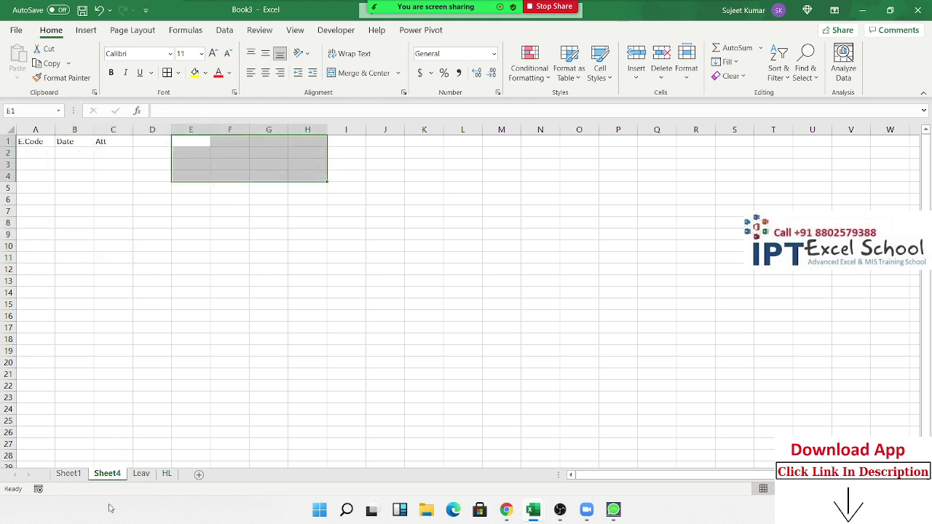
{"action": "left_click", "coordinate": [167, 474]}
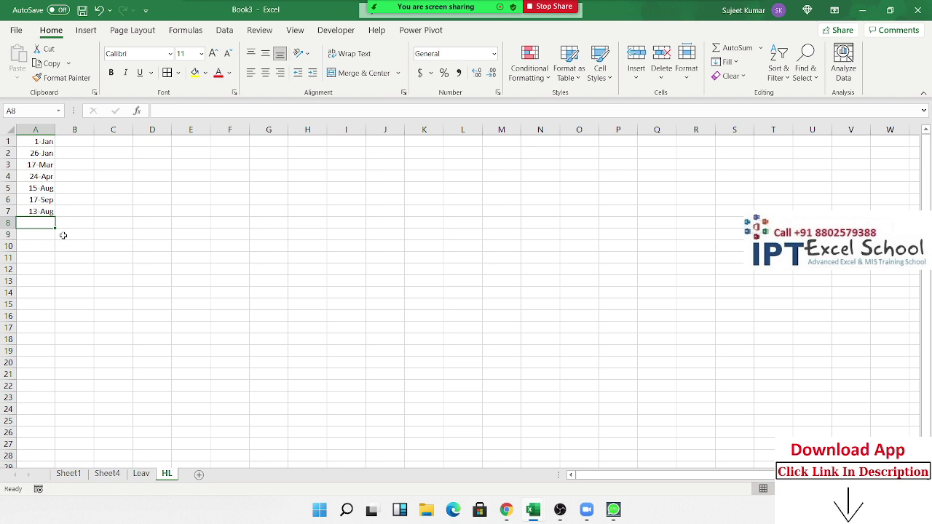
{"action": "left_click", "coordinate": [73, 474]}
Save the workbook as Autt in the local Documents folder
{"action": "left_click", "coordinate": [192, 224]}
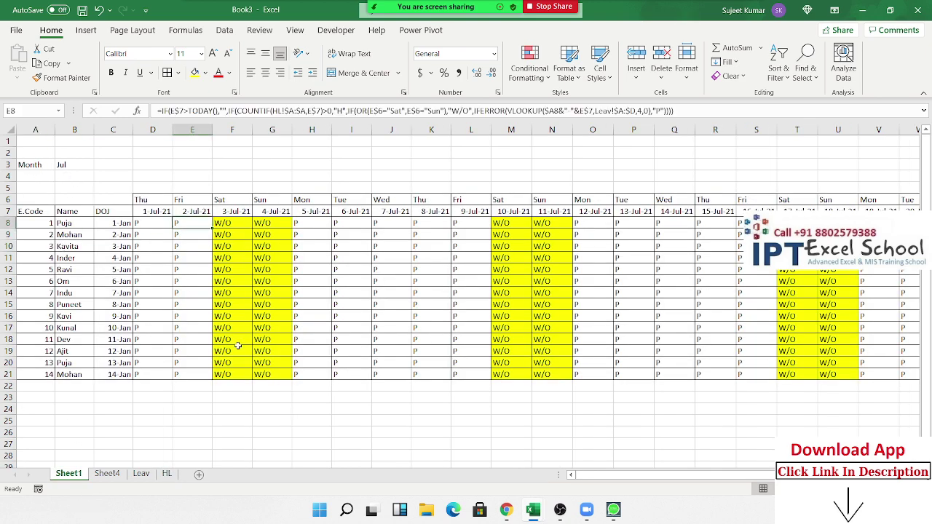
{"action": "left_click_drag", "start_coordinate": [579, 476], "coordinate": [763, 479]}
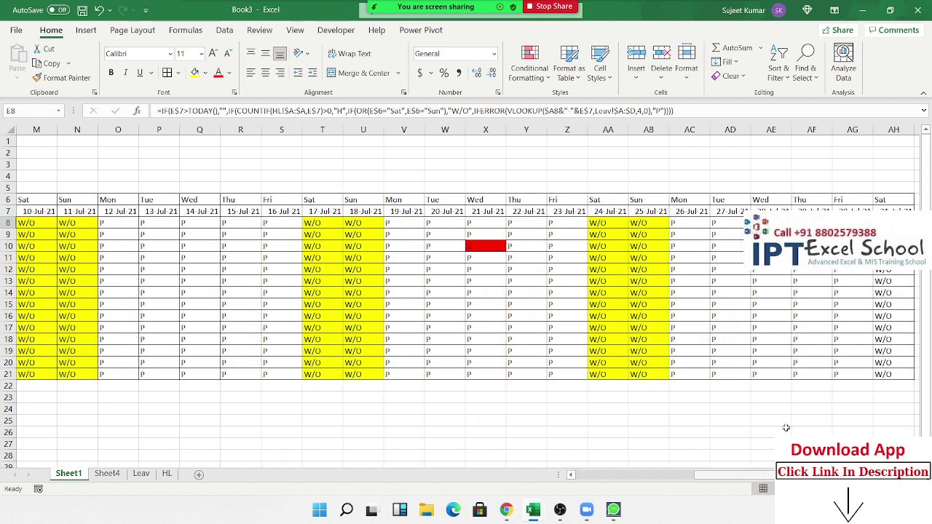
{"action": "left_click", "coordinate": [82, 10]}
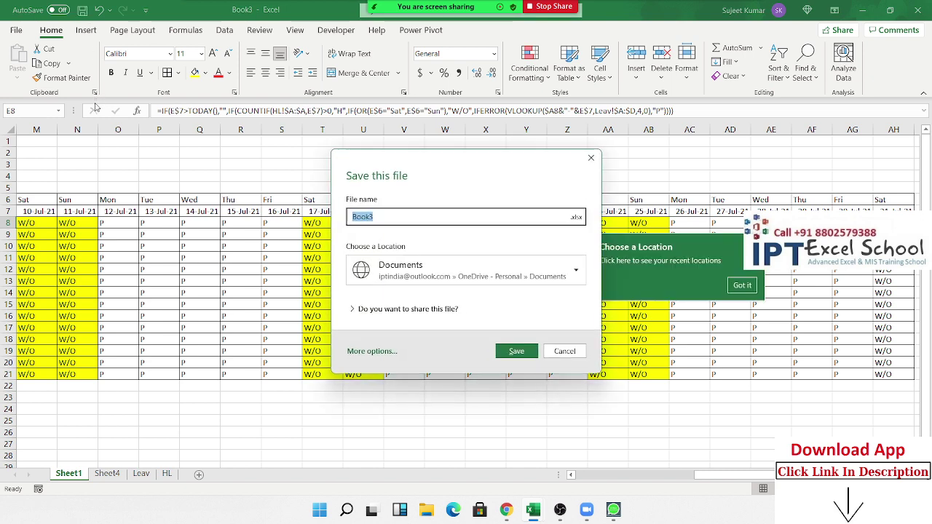
{"action": "left_click", "coordinate": [461, 270]}
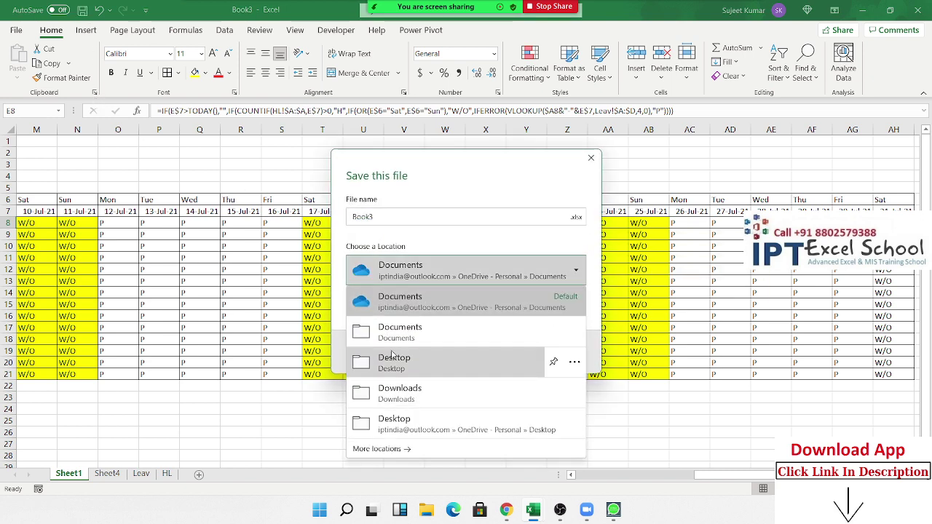
{"action": "left_click", "coordinate": [397, 343]}
{"action": "left_click", "coordinate": [391, 216]}
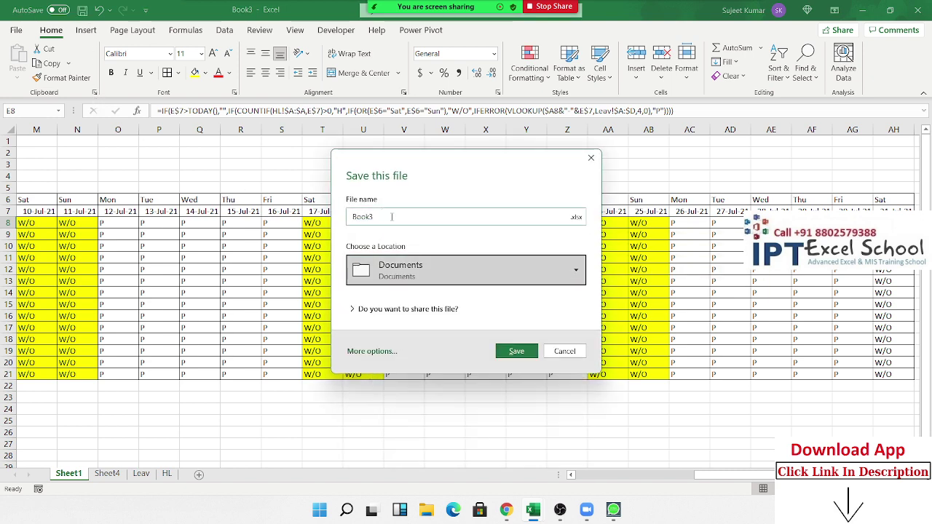
{"action": "type", "text": "Autt"}
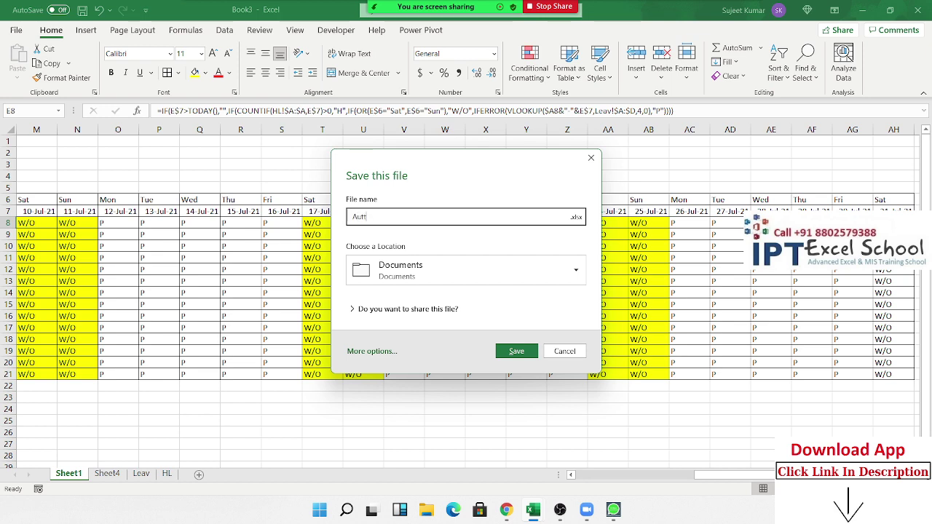
{"action": "left_click", "coordinate": [514, 350]}
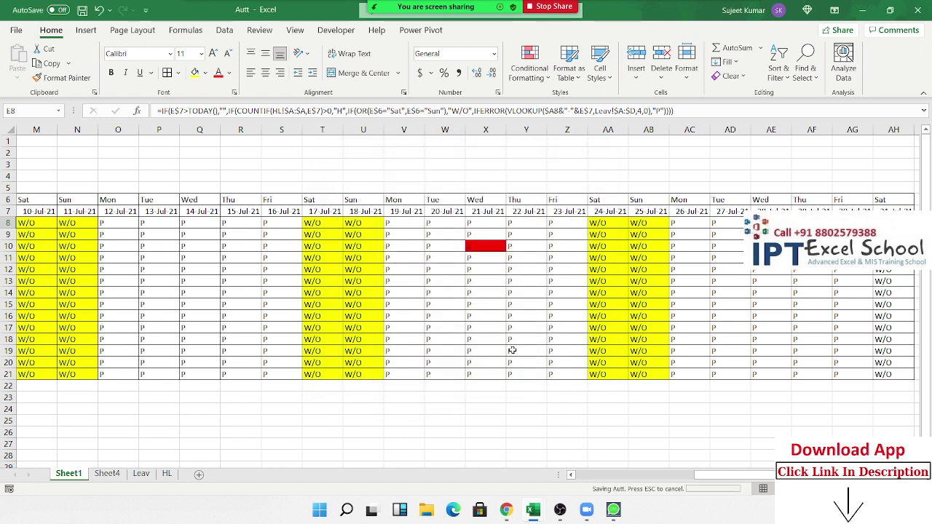
Move to cell AI7, the Total column just past the last date
{"action": "key", "text": "Right"}
{"action": "key", "text": "Right"}
{"action": "key", "text": "Right"}
{"action": "key", "text": "Right"}
{"action": "key", "text": "Right"}
{"action": "key", "text": "Right"}
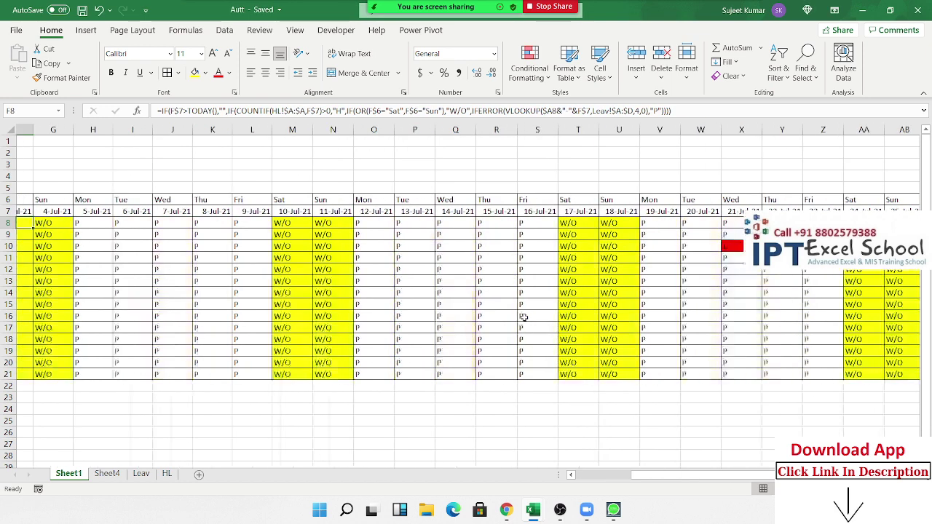
{"action": "key", "text": "Down"}
{"action": "key", "text": "Right"}
{"action": "key", "text": "Right"}
{"action": "key", "text": "Right"}
{"action": "key", "text": "Right"}
{"action": "key", "text": "Right"}
{"action": "key", "text": "Right"}
{"action": "key", "text": "Right"}
{"action": "key", "text": "Right"}
{"action": "key", "text": "Right"}
{"action": "key", "text": "Right"}
{"action": "key", "text": "Right"}
{"action": "key", "text": "Right"}
{"action": "key", "text": "Right"}
{"action": "key", "text": "Right"}
{"action": "key", "text": "Right"}
{"action": "key", "text": "Right"}
{"action": "key", "text": "Right"}
{"action": "key", "text": "Right"}
{"action": "key", "text": "Right"}
{"action": "key", "text": "Right"}
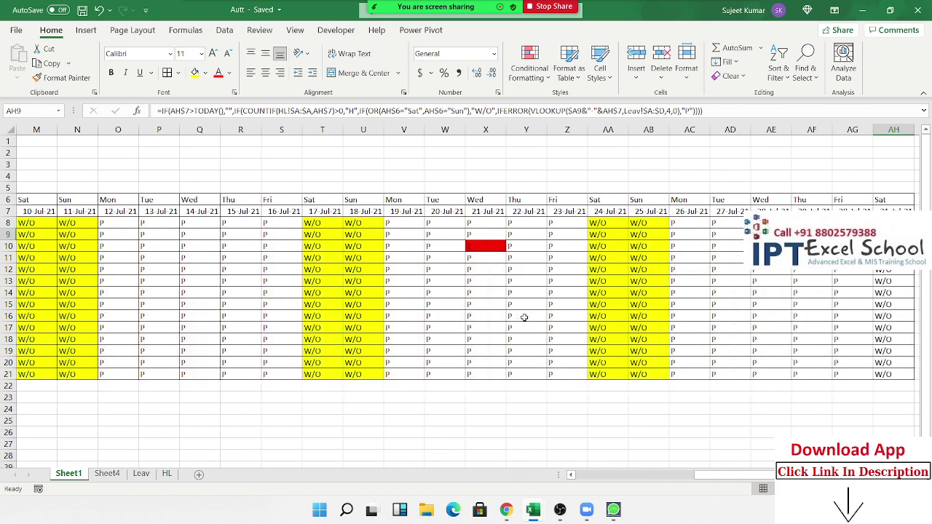
{"action": "key", "text": "Up"}
{"action": "key", "text": "Up"}
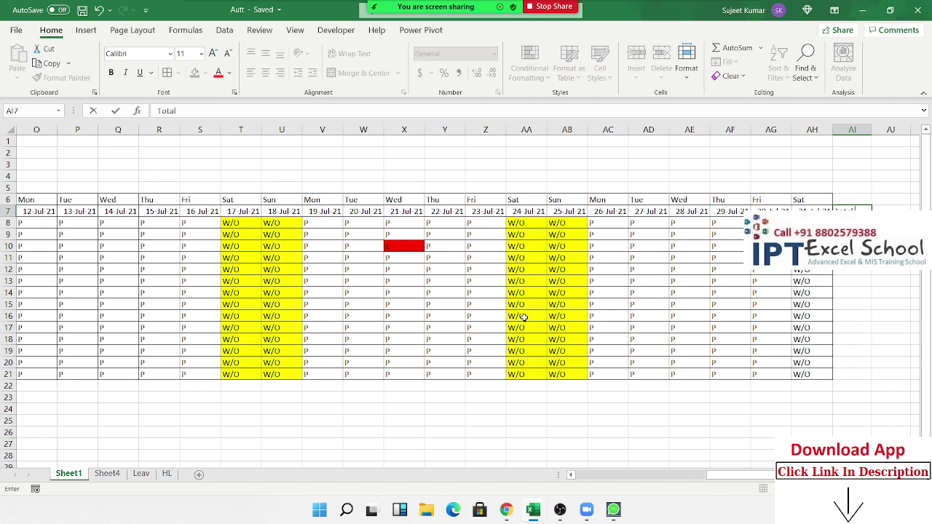
Commit the Total P heading in AI7 and enter =COUNTIF(A8:AH8,"p") in AI8
{"action": "key", "text": "Return"}
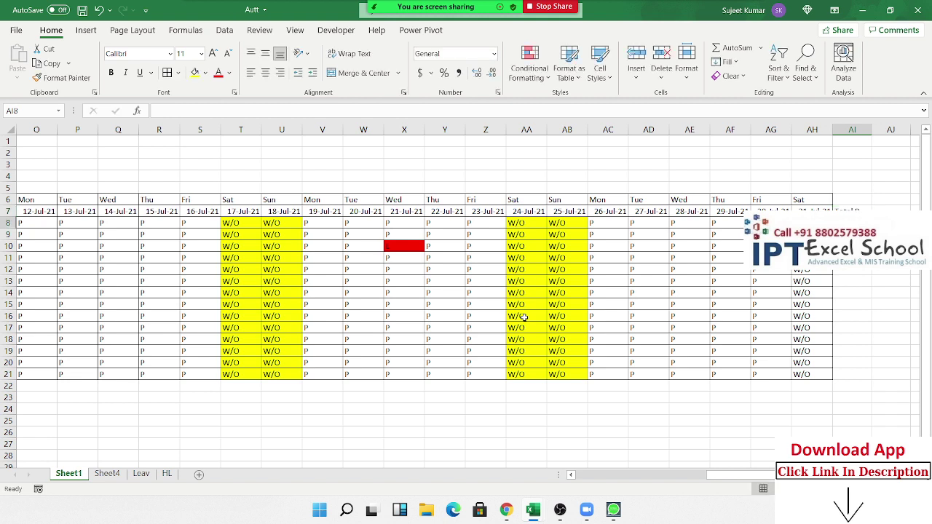
{"action": "type", "text": "="}
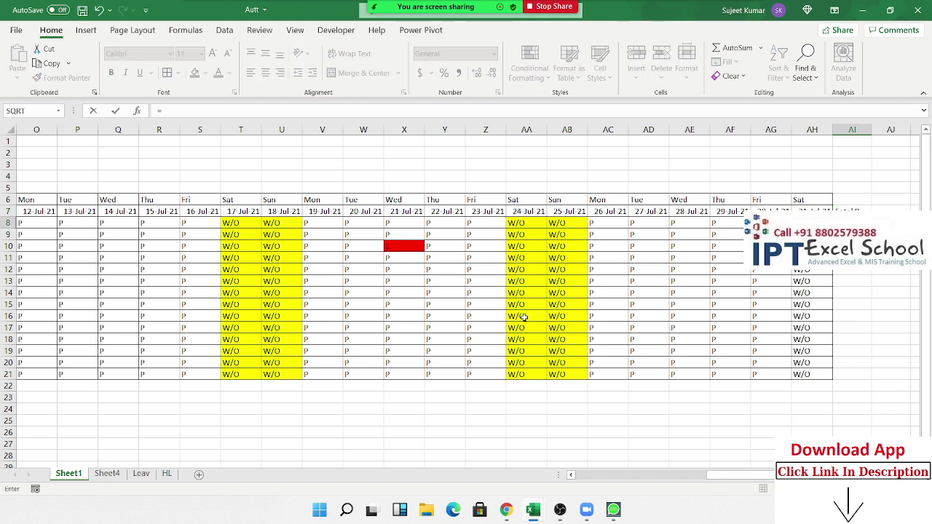
{"action": "type", "text": "coun"}
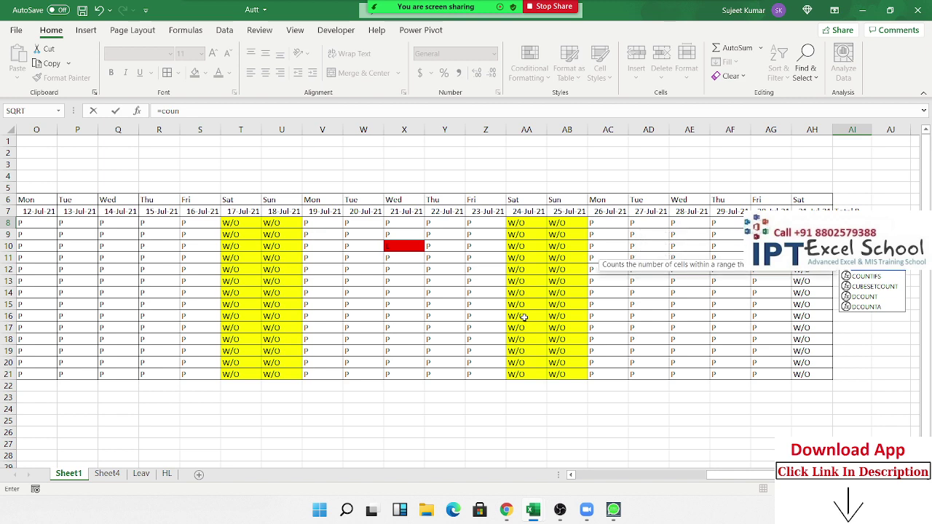
{"action": "type", "text": "tif("}
{"action": "key", "text": "Left"}
{"action": "key", "text": "Left"}
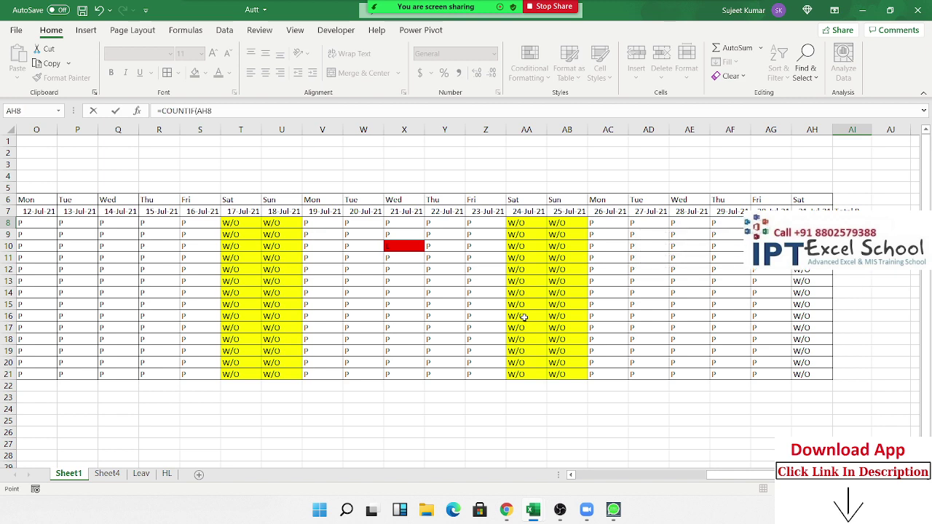
{"action": "key", "text": "Up"}
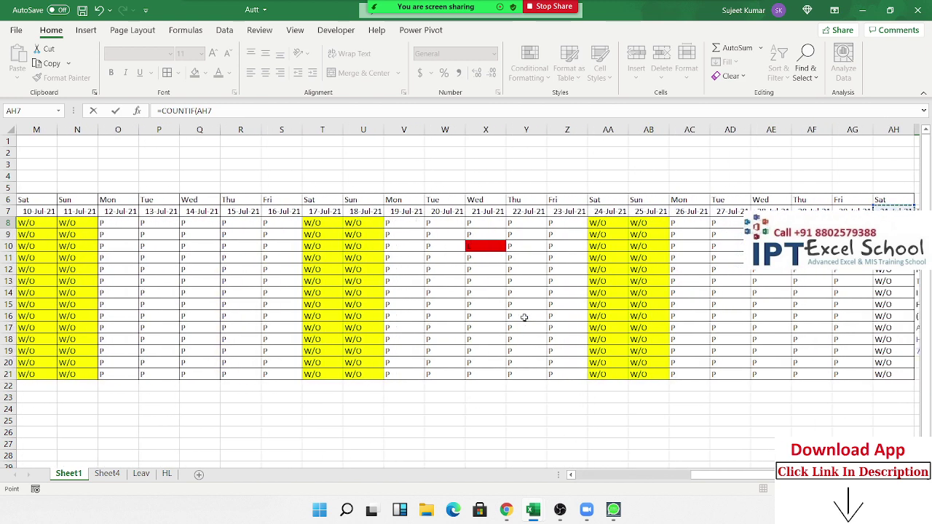
{"action": "key", "text": "Down"}
{"action": "key", "text": "ctrl+shift+Left"}
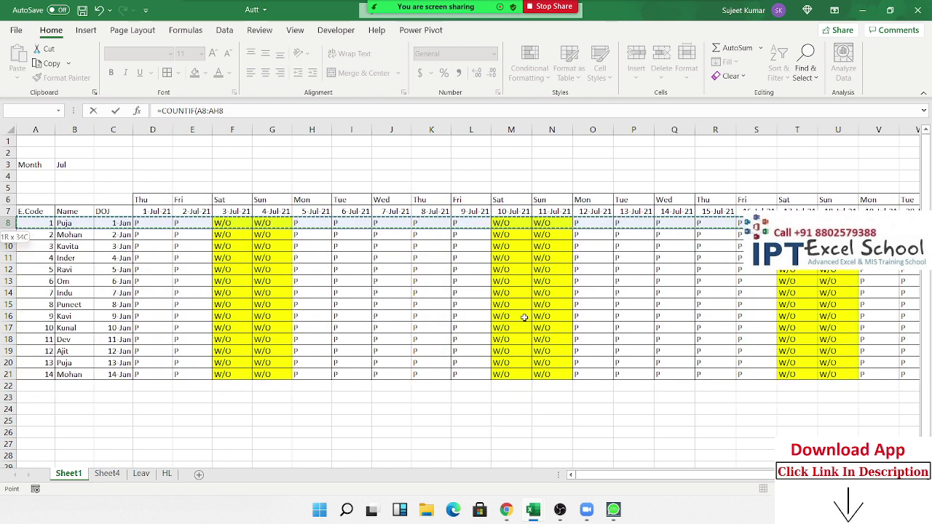
{"action": "type", "text": ",\"p\")"}
{"action": "key", "text": "ctrl+Return"}
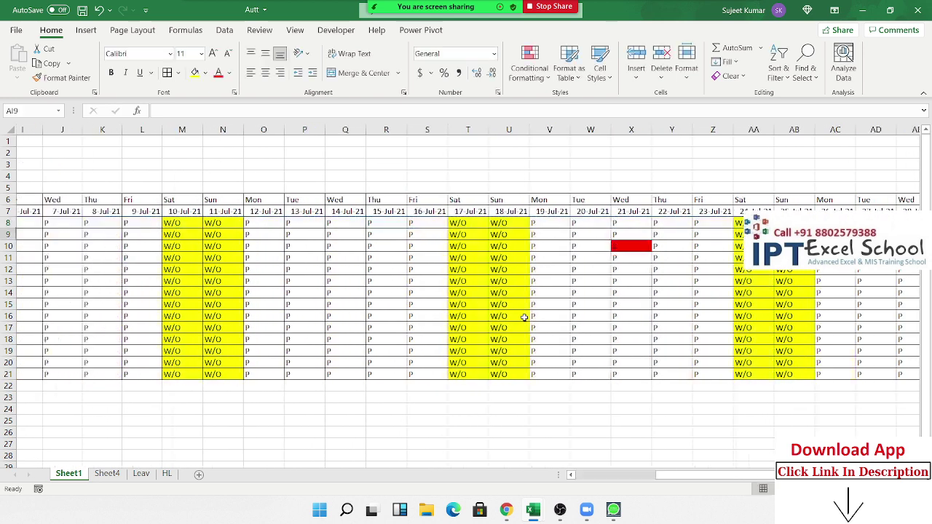
{"action": "key", "text": "Up"}
{"action": "key", "text": "Left"}
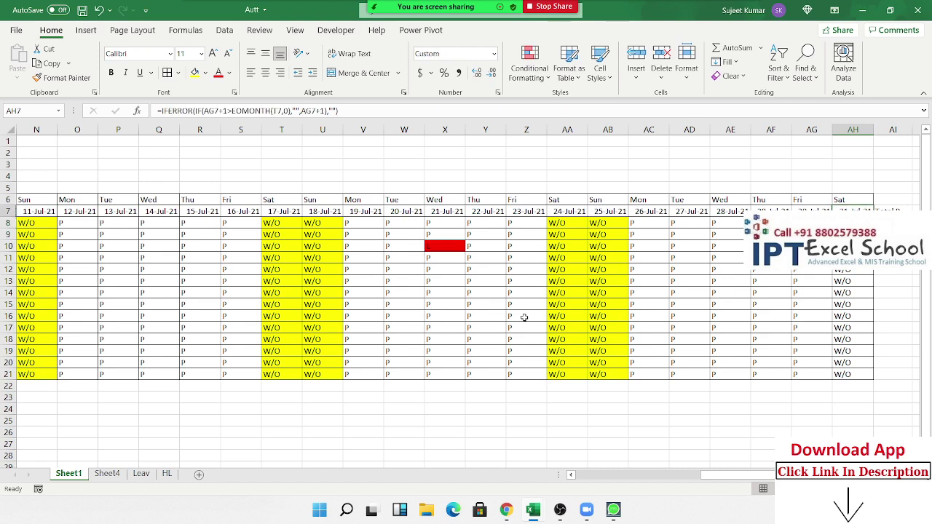
{"action": "key", "text": "ctrl+Left"}
{"action": "key", "text": "Up"}
{"action": "key", "text": "Up"}
{"action": "key", "text": "Up"}
{"action": "key", "text": "Up"}
Change the month in B3 from Jul to Feb
{"action": "key", "text": "Right"}
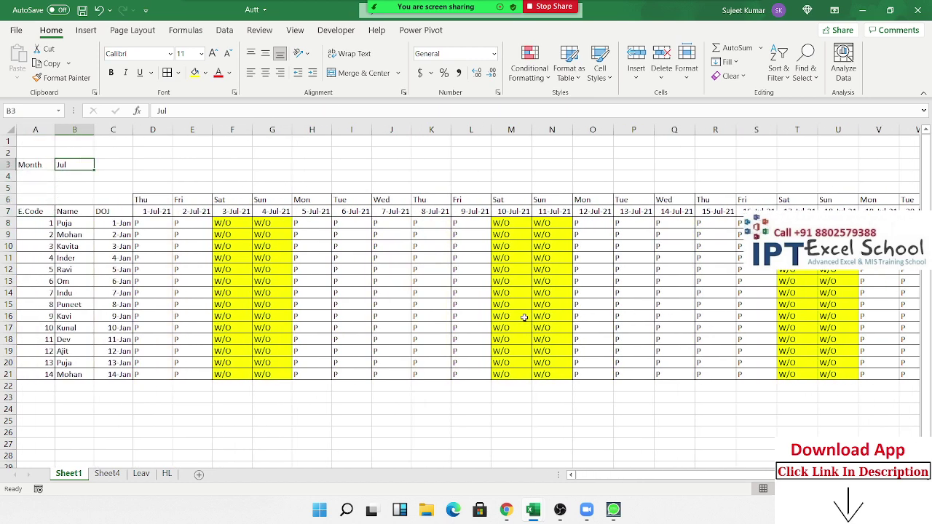
{"action": "type", "text": "Feb"}
{"action": "key", "text": "Return"}
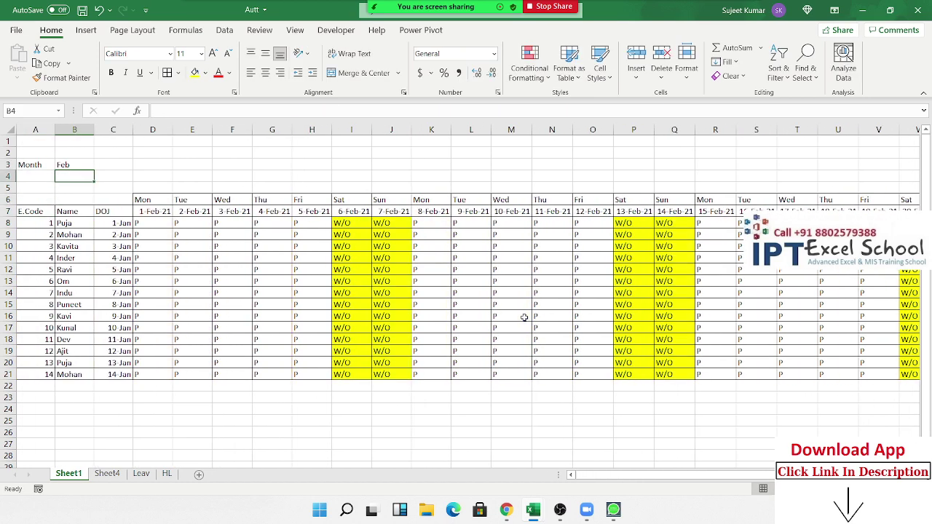
Select the empty block AF6:AH21 after the last February date
{"action": "key", "text": "Down"}
{"action": "key", "text": "Down"}
{"action": "key", "text": "Down"}
{"action": "key", "text": "ctrl+Right"}
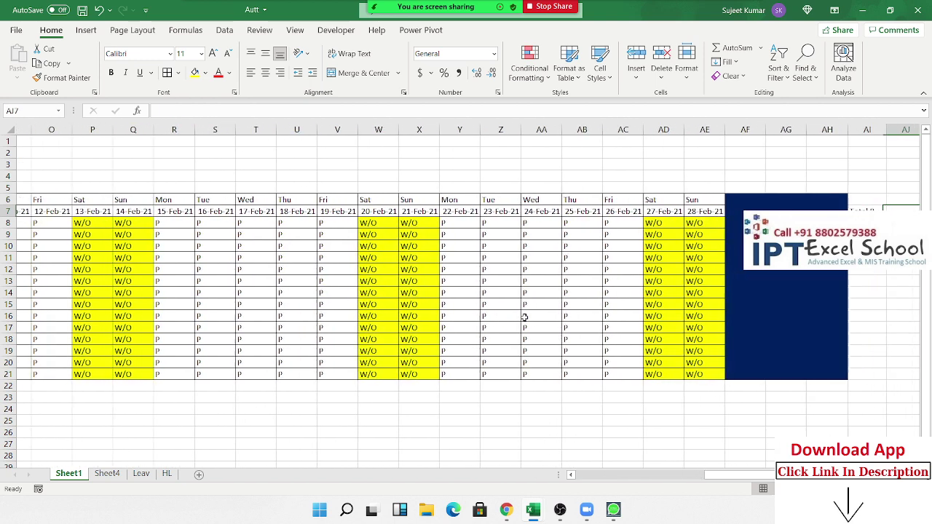
{"action": "key", "text": "Left"}
{"action": "key", "text": "Left"}
{"action": "key", "text": "Up"}
{"action": "key", "text": "Left"}
{"action": "key", "text": "shift+Right"}
{"action": "key", "text": "shift+Right"}
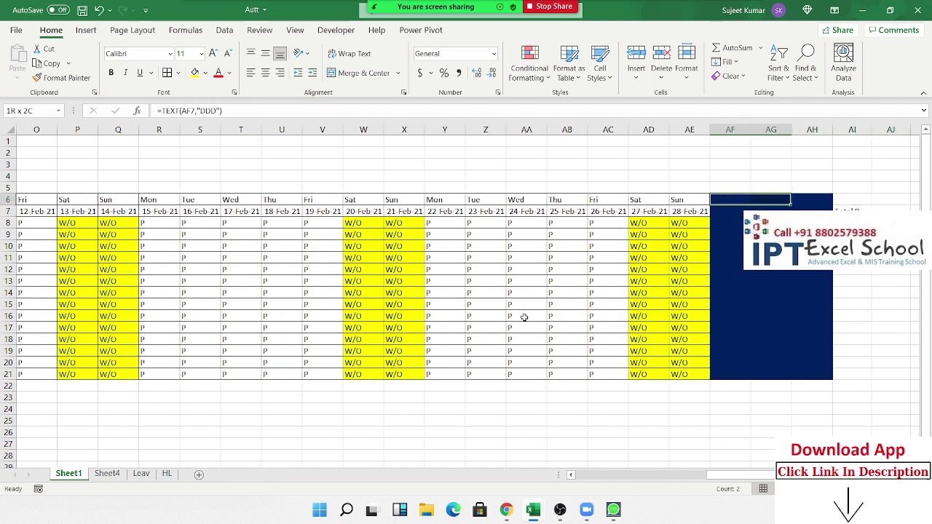
{"action": "key", "text": "shift+Down"}
{"action": "key", "text": "shift+Down"}
{"action": "key", "text": "shift+Down"}
{"action": "key", "text": "shift+Down"}
{"action": "key", "text": "shift+Down"}
{"action": "key", "text": "shift+Down"}
{"action": "key", "text": "shift+Down"}
{"action": "key", "text": "shift+Down"}
{"action": "key", "text": "shift+Down"}
{"action": "key", "text": "shift+Down"}
{"action": "key", "text": "shift+Down"}
{"action": "key", "text": "shift+Down"}
{"action": "key", "text": "shift+Down"}
{"action": "key", "text": "shift+Down"}
{"action": "key", "text": "shift+Down"}
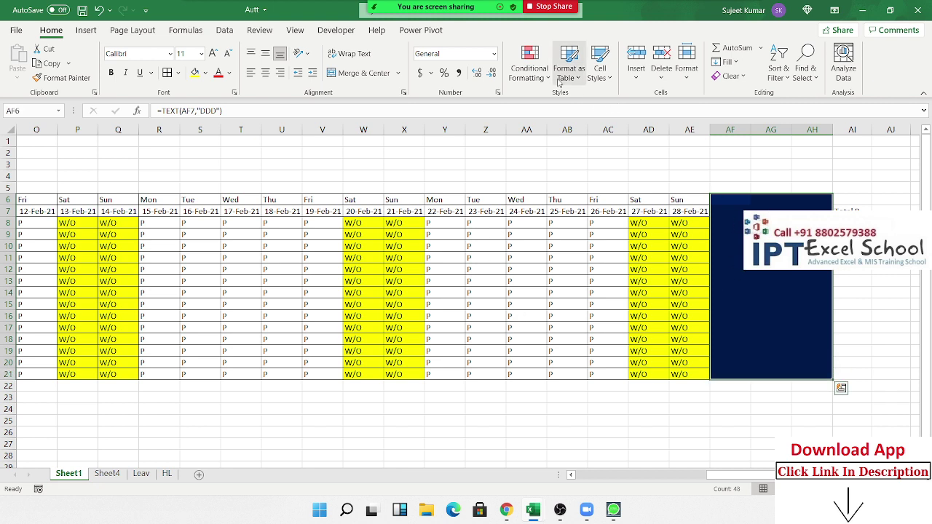
{"action": "left_click", "coordinate": [530, 69]}
{"action": "left_click", "coordinate": [567, 277]}
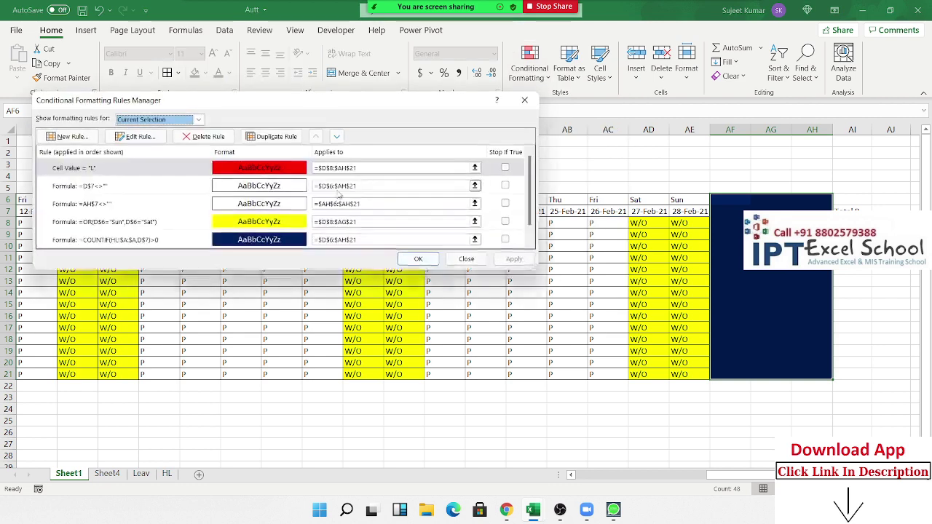
{"action": "double_click", "coordinate": [243, 240]}
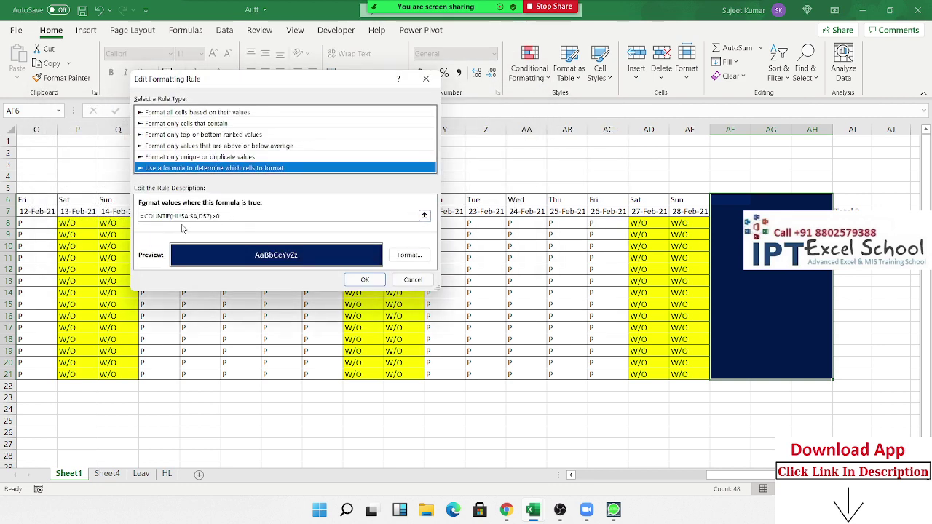
{"action": "left_click", "coordinate": [413, 281]}
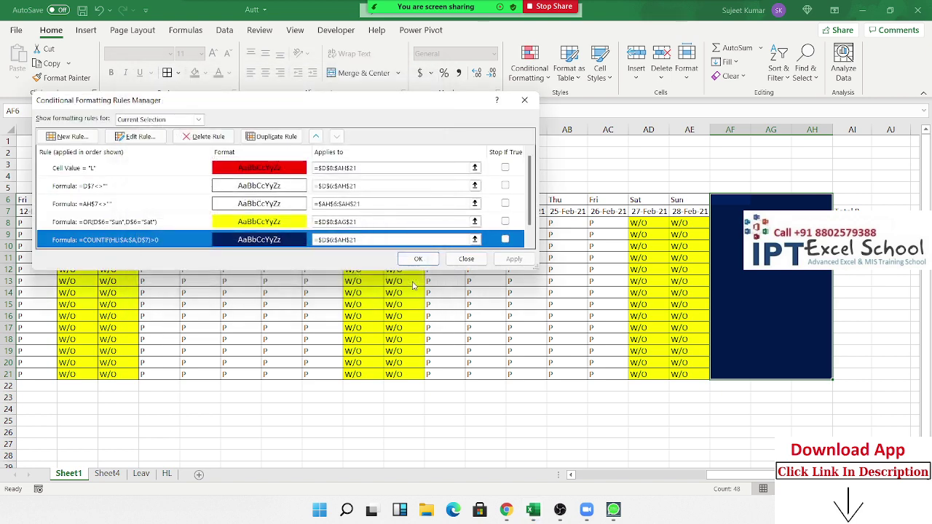
{"action": "left_click", "coordinate": [481, 263]}
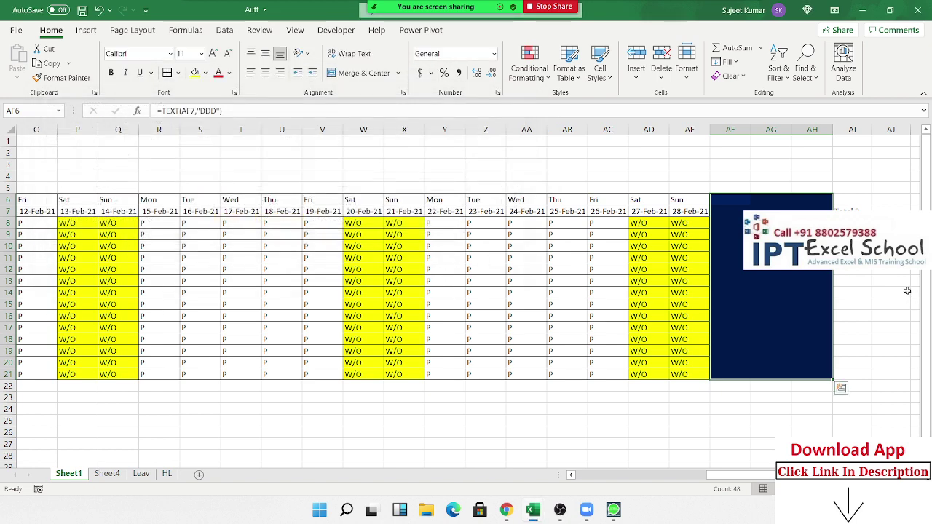
{"action": "left_click", "coordinate": [853, 211]}
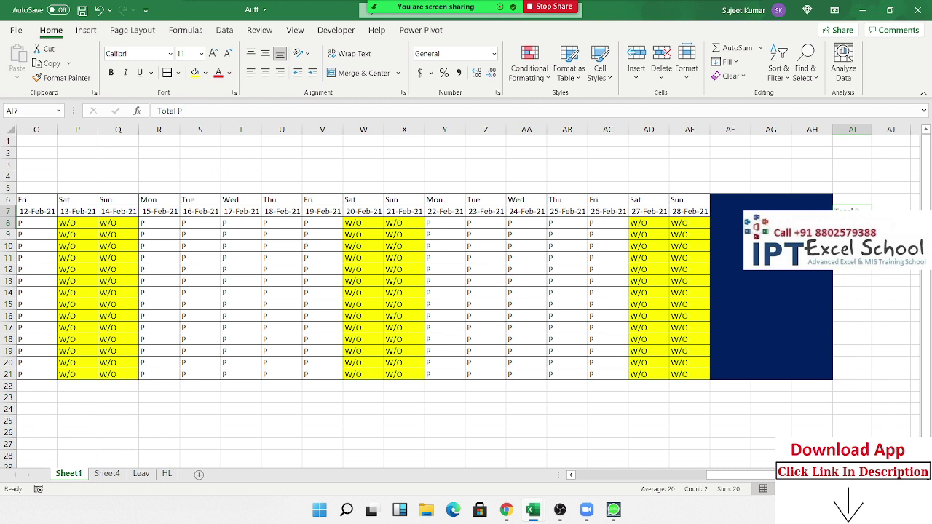
Hide columns AF to AH, then undo the hide
{"action": "left_click", "coordinate": [726, 214]}
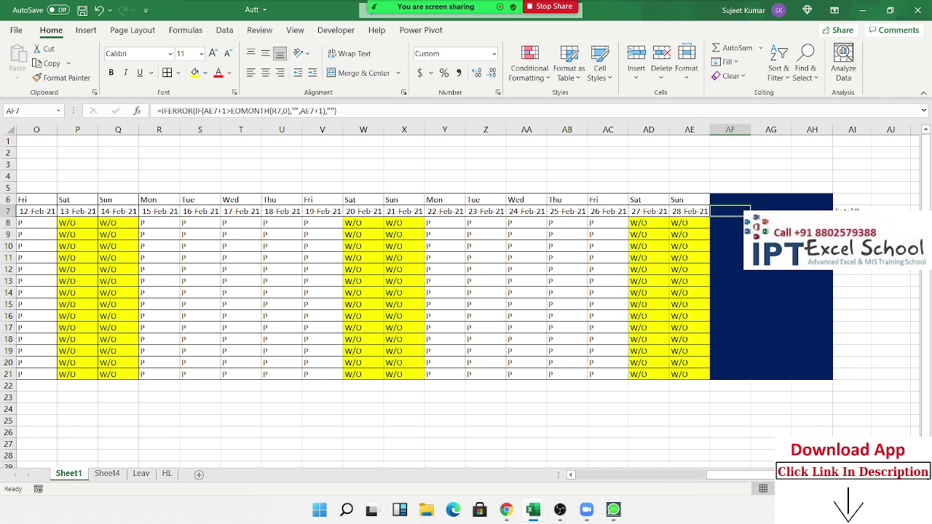
{"action": "key", "text": "Right"}
{"action": "key", "text": "Right"}
{"action": "key", "text": "Right"}
{"action": "key", "text": "Right"}
{"action": "left_click_drag", "start_coordinate": [812, 129], "coordinate": [734, 130]}
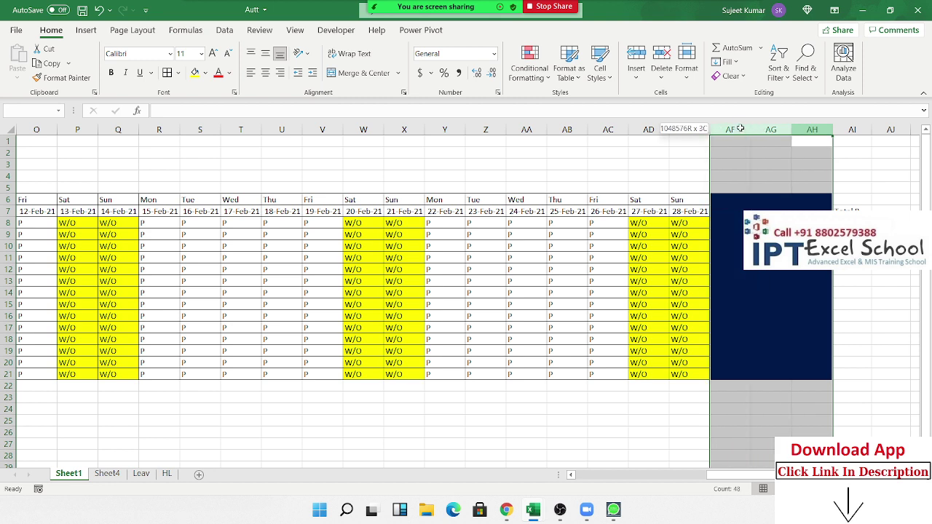
{"action": "right_click", "coordinate": [737, 130]}
{"action": "left_click", "coordinate": [772, 319]}
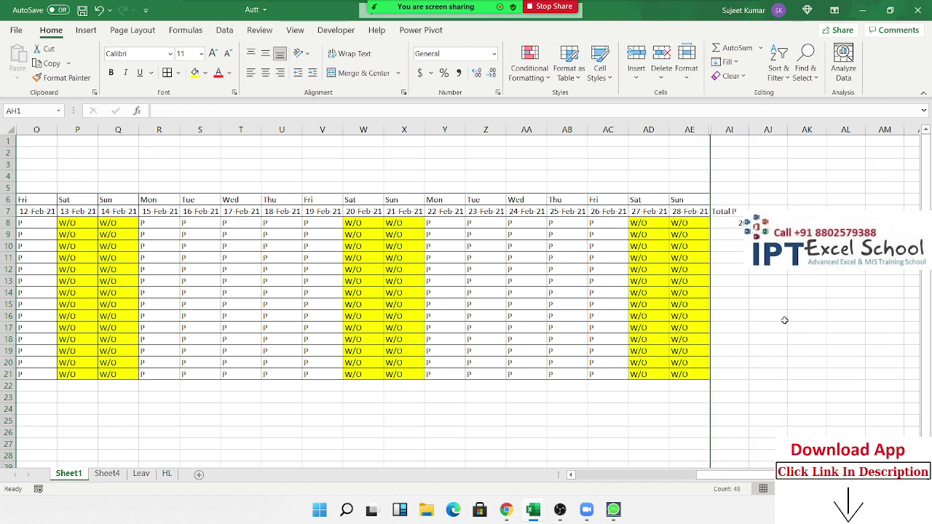
{"action": "key", "text": "ctrl+z"}
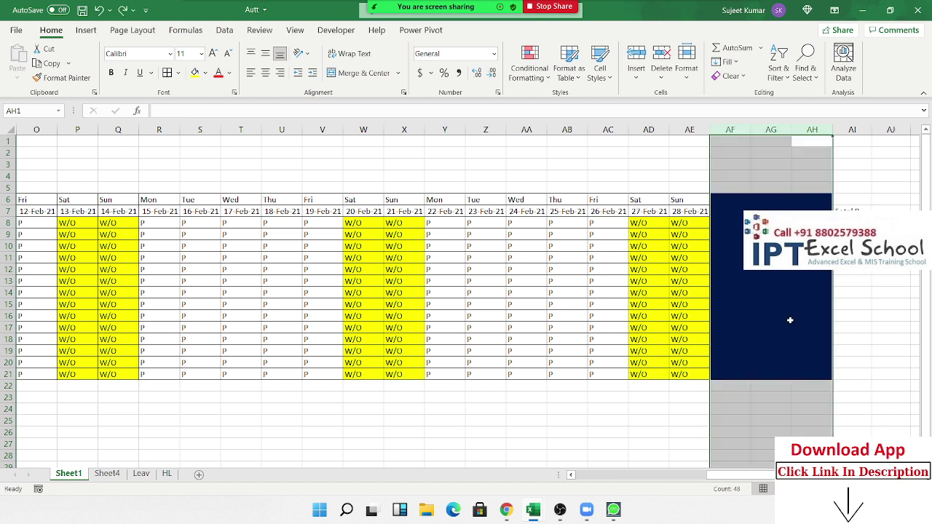
Check the 28 Feb 21 date in AE7 and the Total P heading, then save with Ctrl+S
{"action": "left_click", "coordinate": [688, 212]}
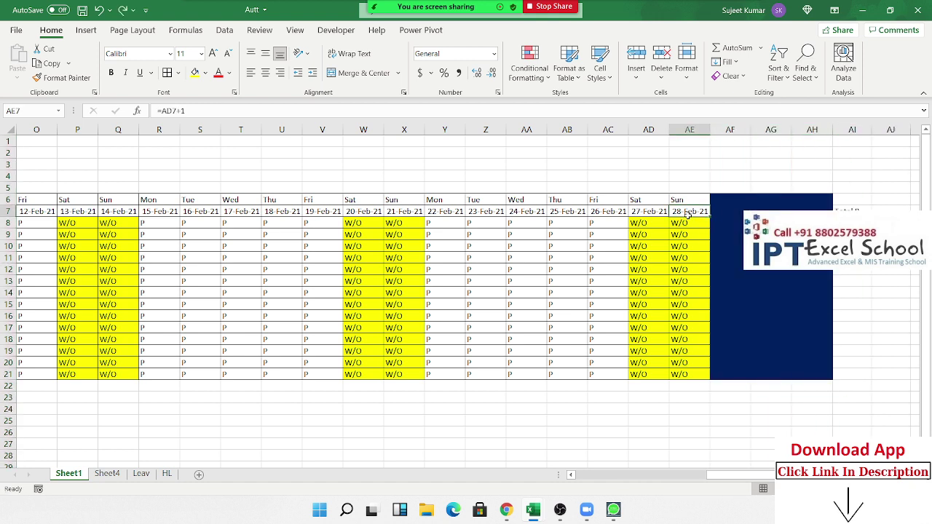
{"action": "left_click_drag", "start_coordinate": [688, 213], "coordinate": [719, 211]}
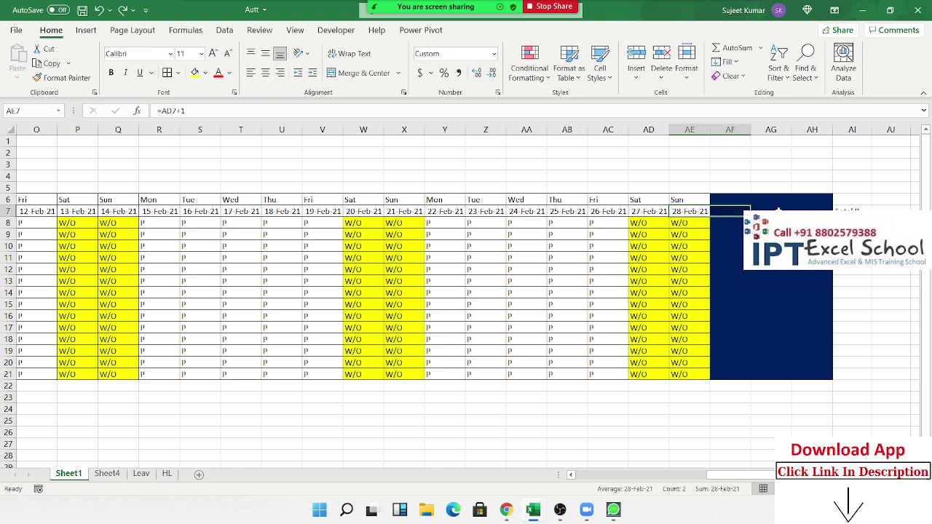
{"action": "left_click", "coordinate": [679, 212]}
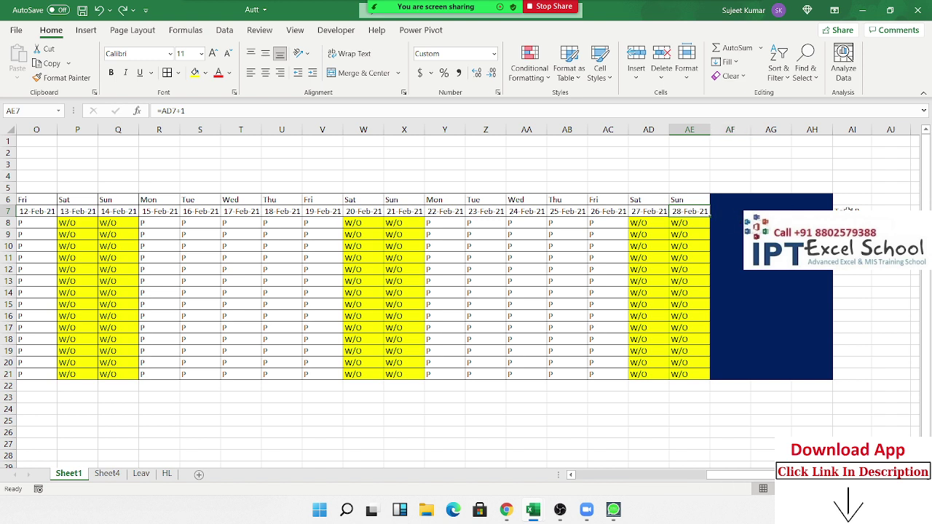
{"action": "left_click", "coordinate": [848, 211]}
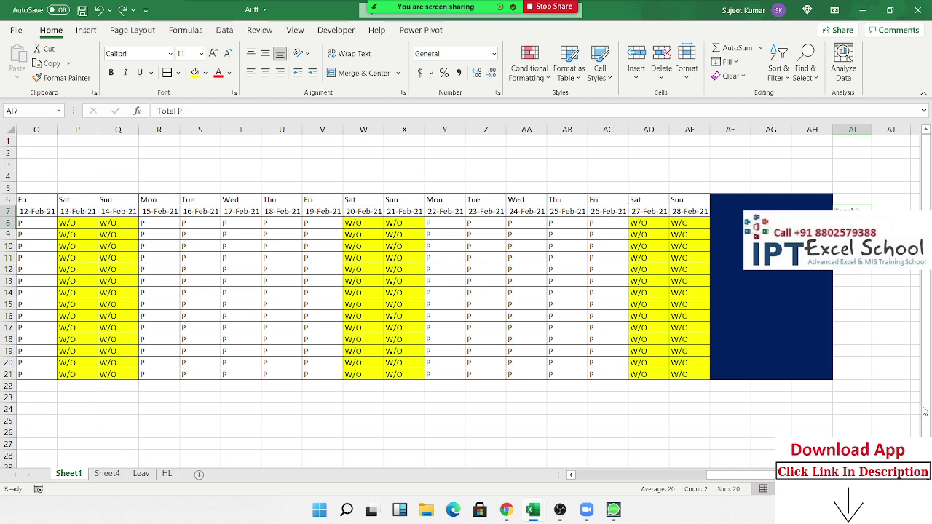
{"action": "left_click_drag", "start_coordinate": [739, 474], "coordinate": [542, 463]}
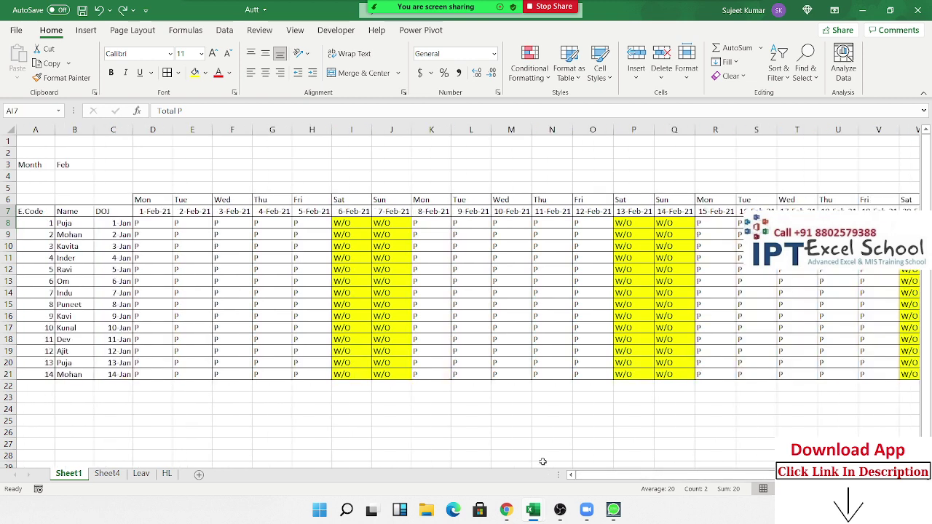
{"action": "key", "text": "ctrl+s"}
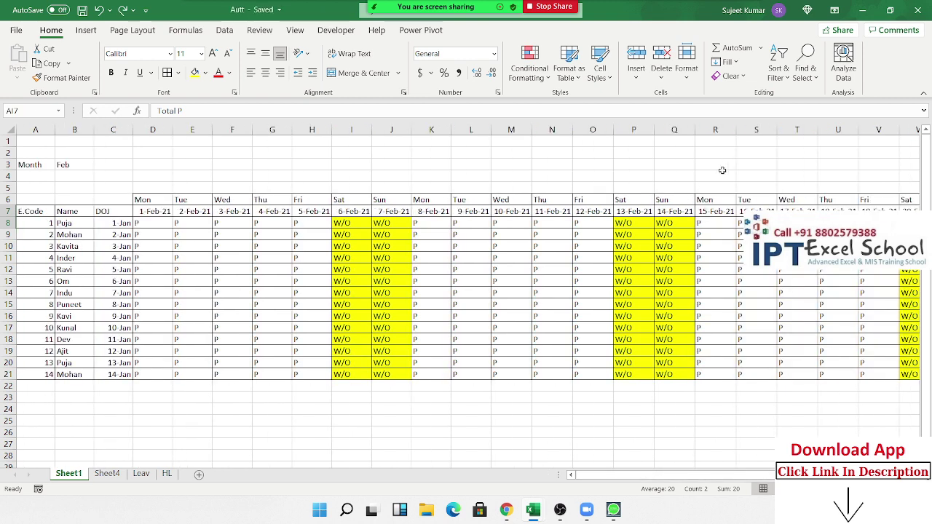